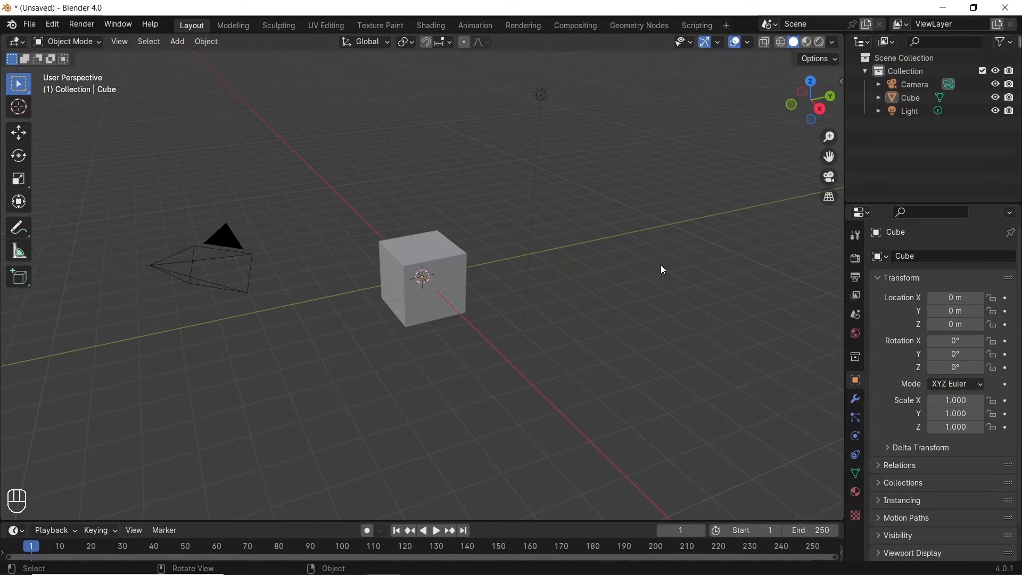
Delete the default camera, cube and light from the scene
{"action": "left_click_drag", "start_coordinate": [645, 126], "coordinate": [204, 372]}
{"action": "key", "text": "x"}
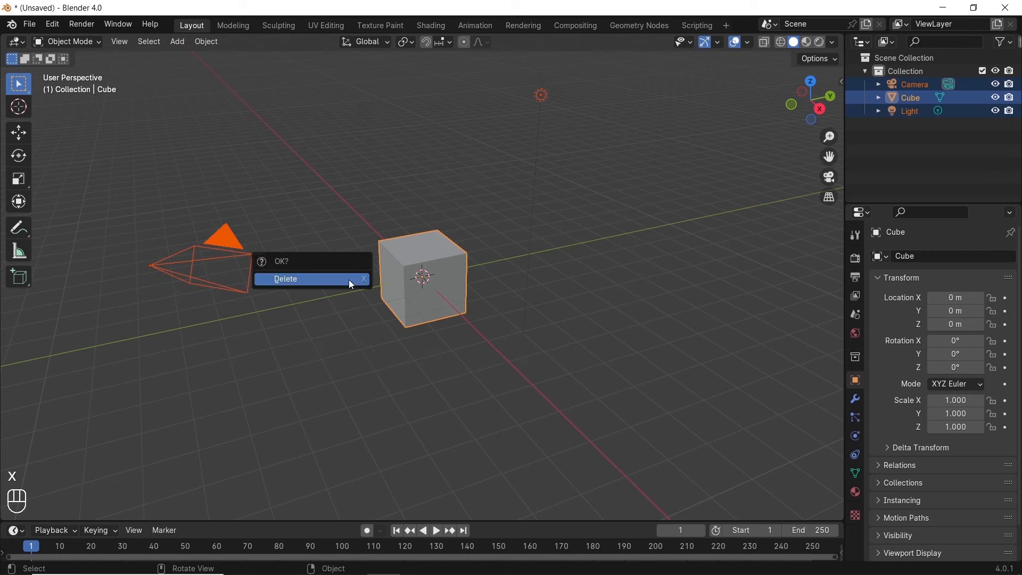
{"action": "left_click", "coordinate": [351, 279]}
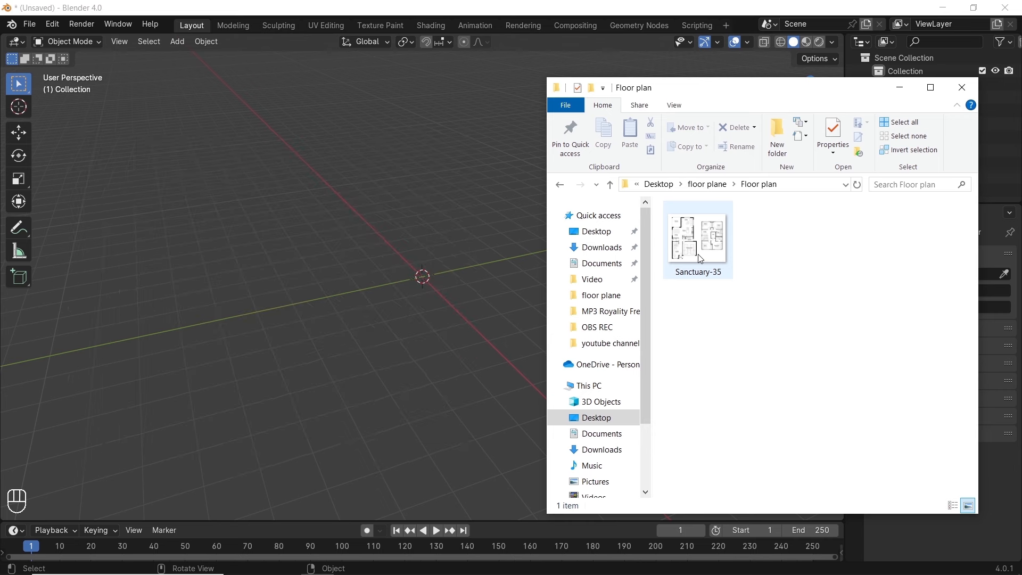
Bring the Sanctuary-35 floor plan image from the Floor plan folder into the scene as a reference image
{"action": "left_click", "coordinate": [701, 259]}
{"action": "left_click_drag", "start_coordinate": [470, 248], "coordinate": [445, 252]}
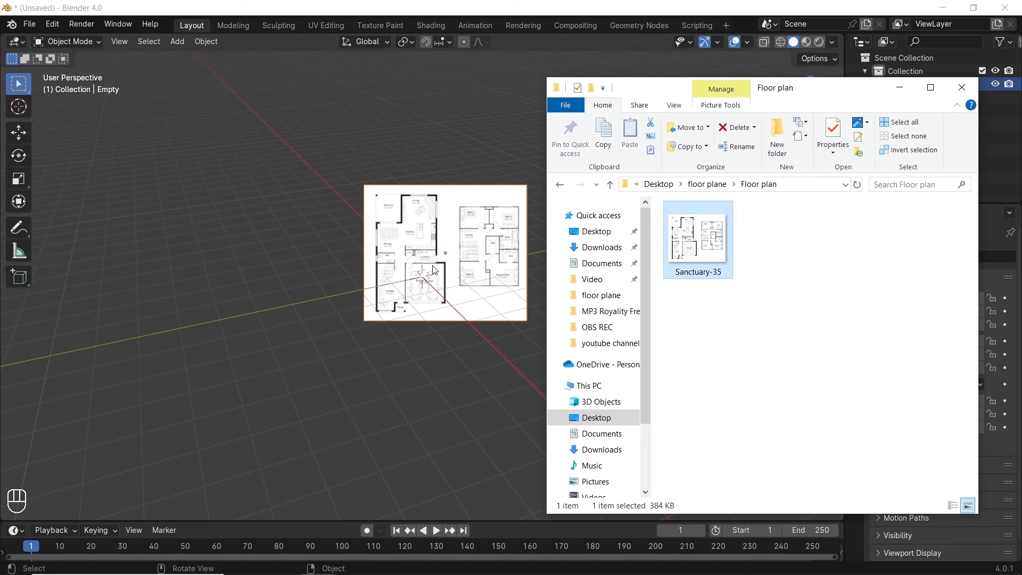
{"action": "left_click", "coordinate": [435, 270]}
{"action": "middle_click_drag", "start_coordinate": [435, 270], "coordinate": [387, 275]}
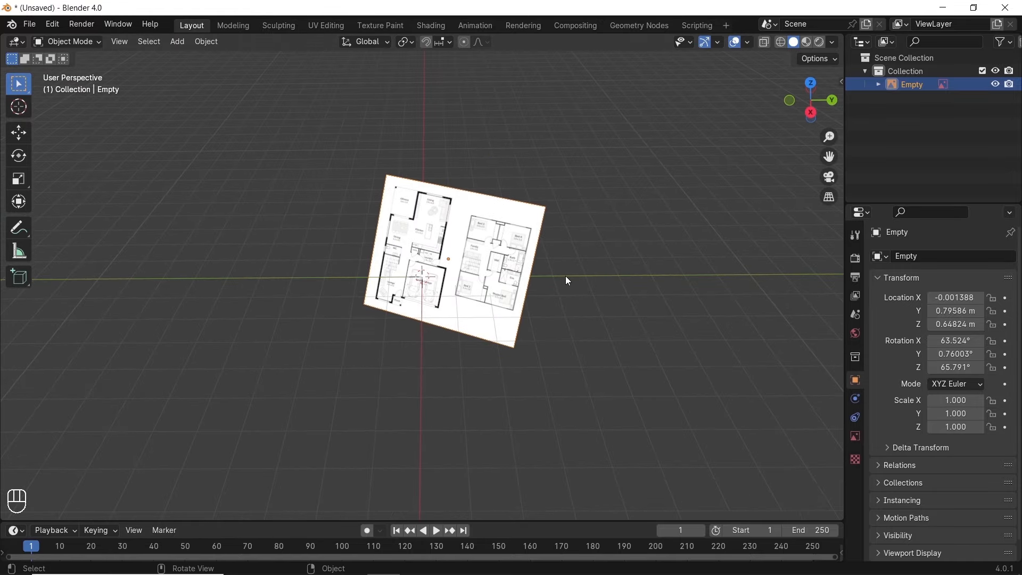
Clear the floor plan image's rotation and location so it lies flat at the world origin, and view it from the top
{"action": "key", "text": "alt+r"}
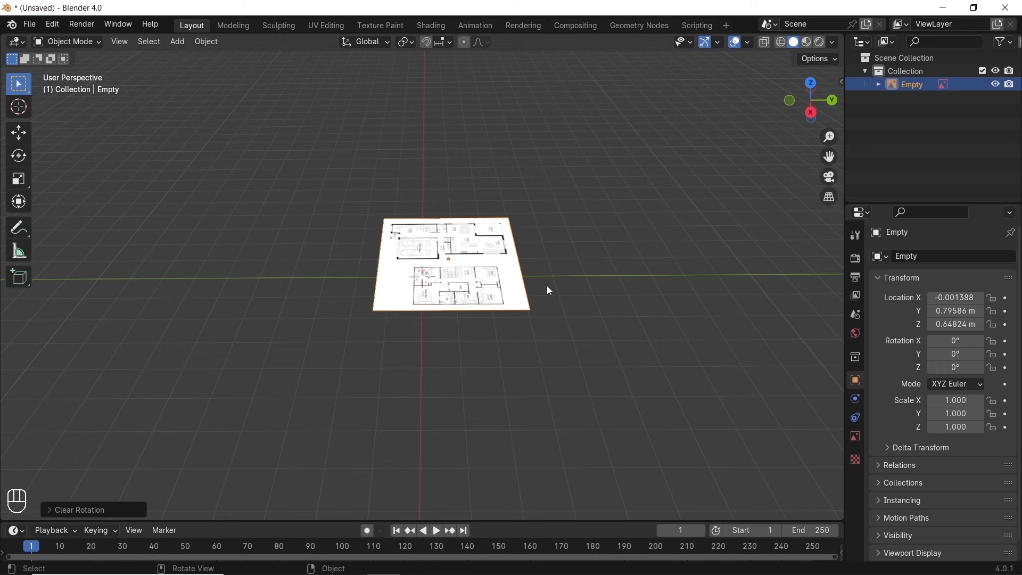
{"action": "key", "text": "alt+g"}
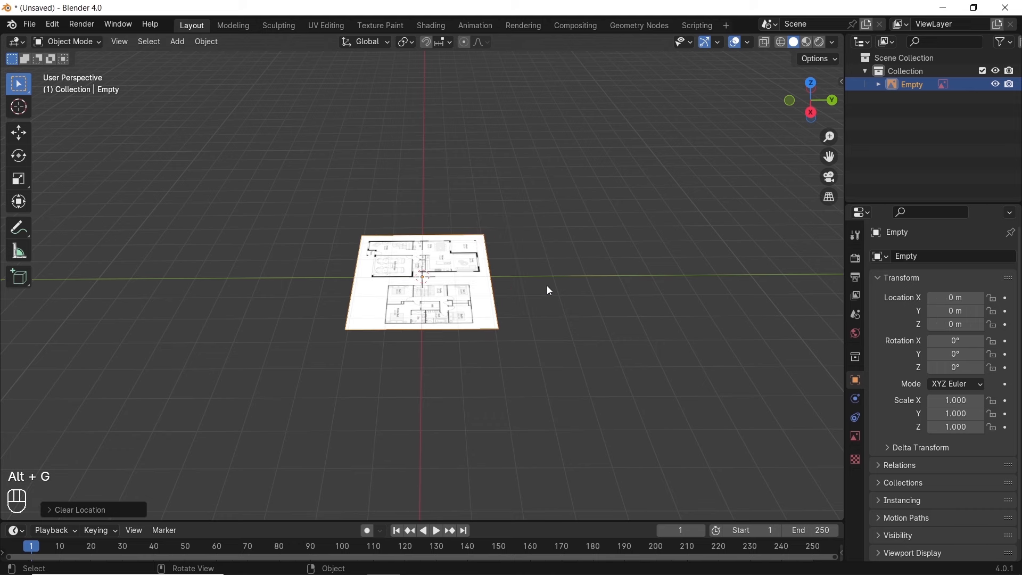
{"action": "middle_click_drag", "start_coordinate": [547, 285], "coordinate": [527, 257]}
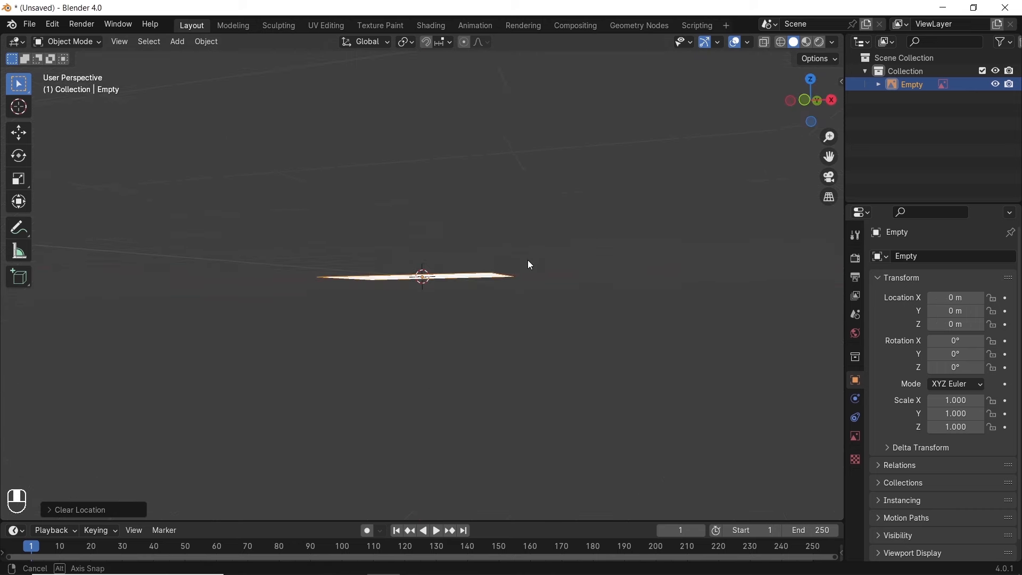
{"action": "key", "text": "KP_7"}
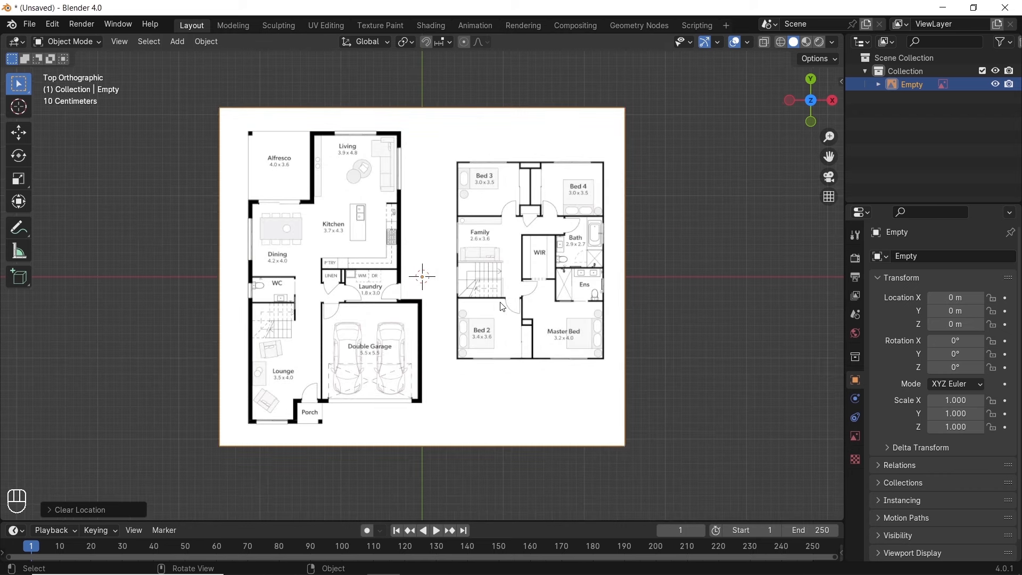
Enable opacity on the floor plan reference image and set it to 0.75
{"action": "left_click", "coordinate": [853, 436]}
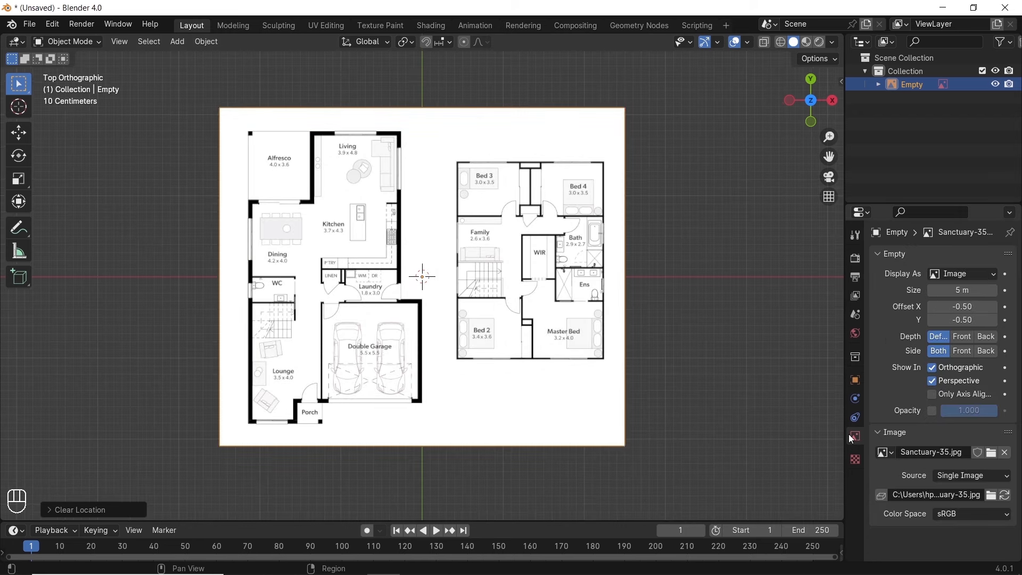
{"action": "left_click", "coordinate": [932, 413]}
{"action": "left_click", "coordinate": [950, 414]}
{"action": "type", "text": "0."}
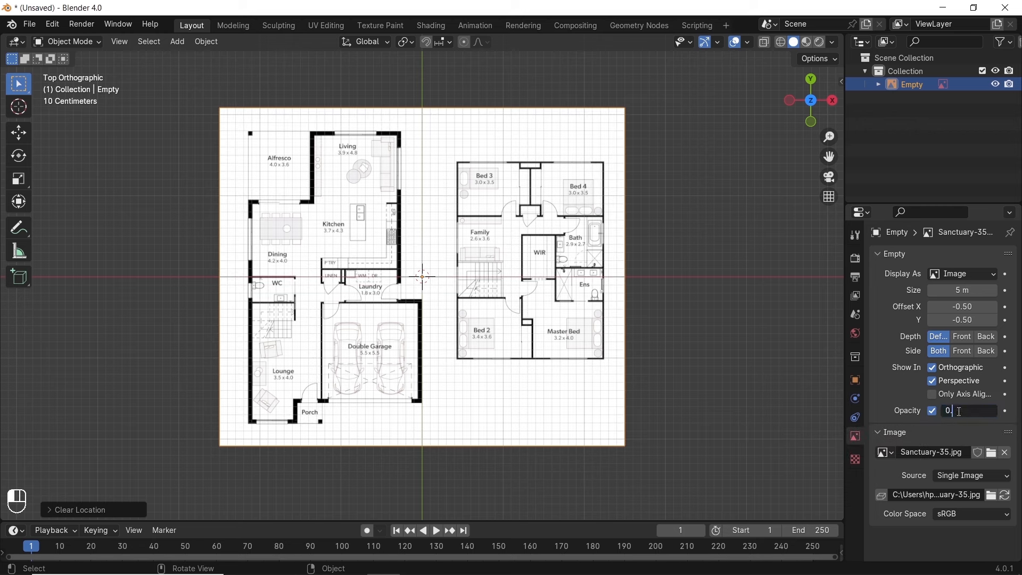
{"action": "type", "text": "75"}
{"action": "key", "text": "Return"}
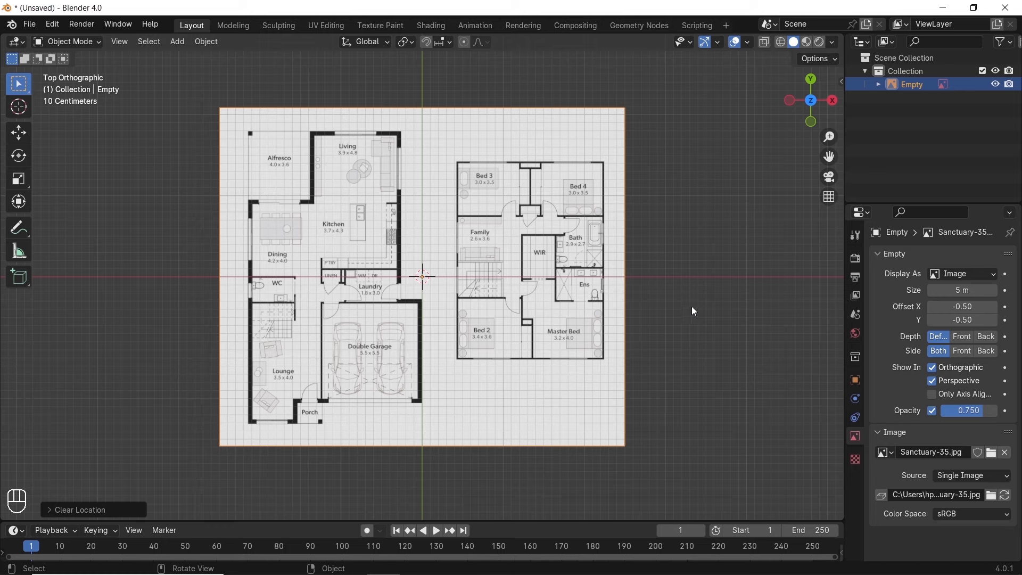
Switch the scene's unit system to Imperial and back to Metric
{"action": "middle_click_drag", "start_coordinate": [413, 268], "coordinate": [485, 292], "text": "shift"}
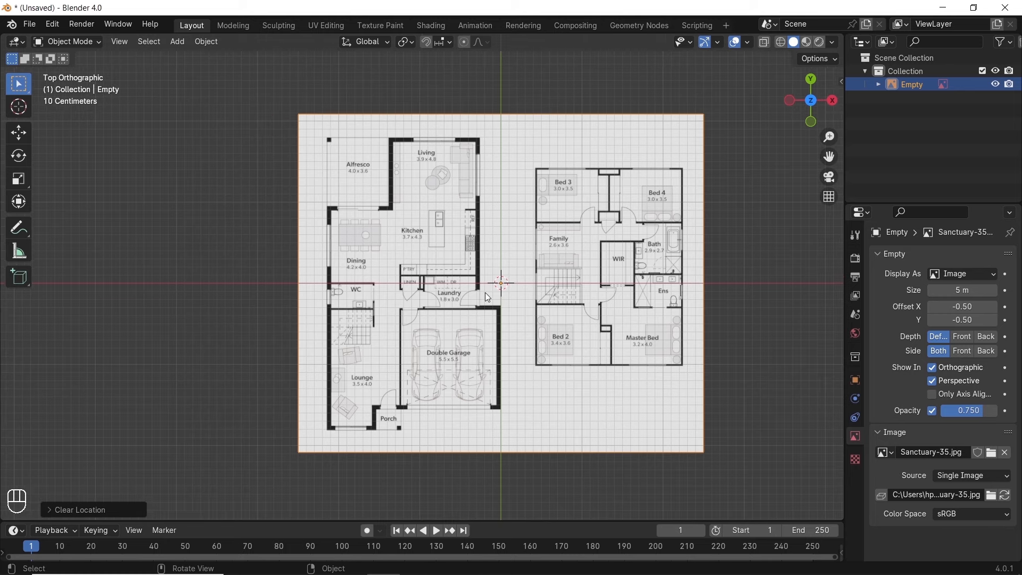
{"action": "scroll", "coordinate": [414, 258], "scroll_direction": "up", "scroll_amount": 6}
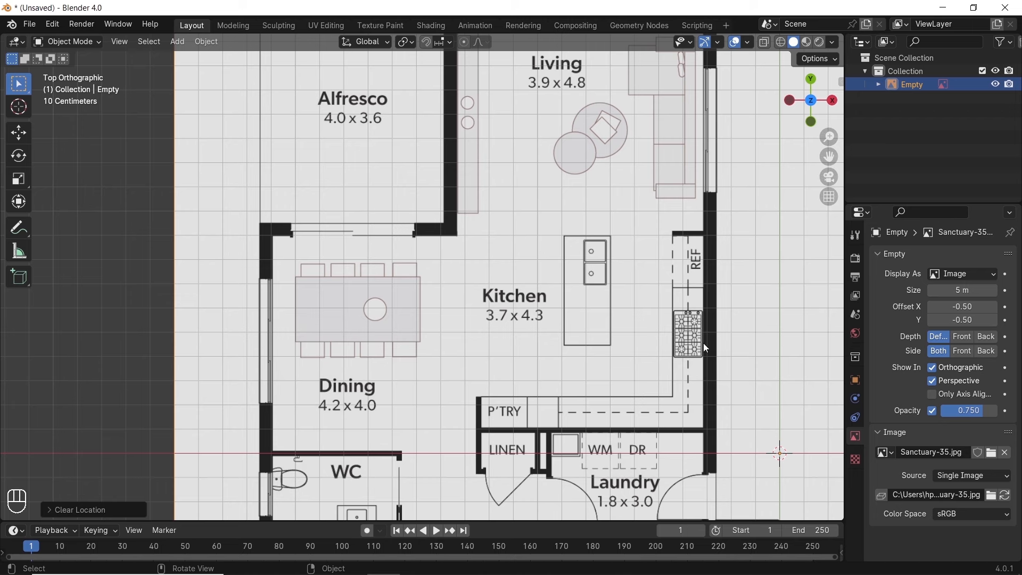
{"action": "left_click", "coordinate": [853, 314]}
{"action": "left_click", "coordinate": [885, 327]}
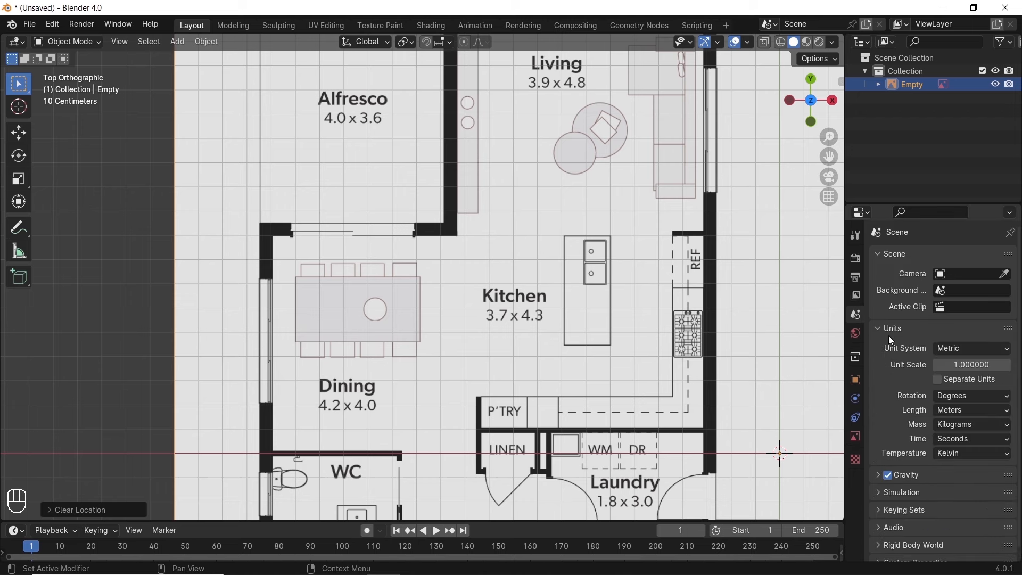
{"action": "left_click", "coordinate": [958, 347]}
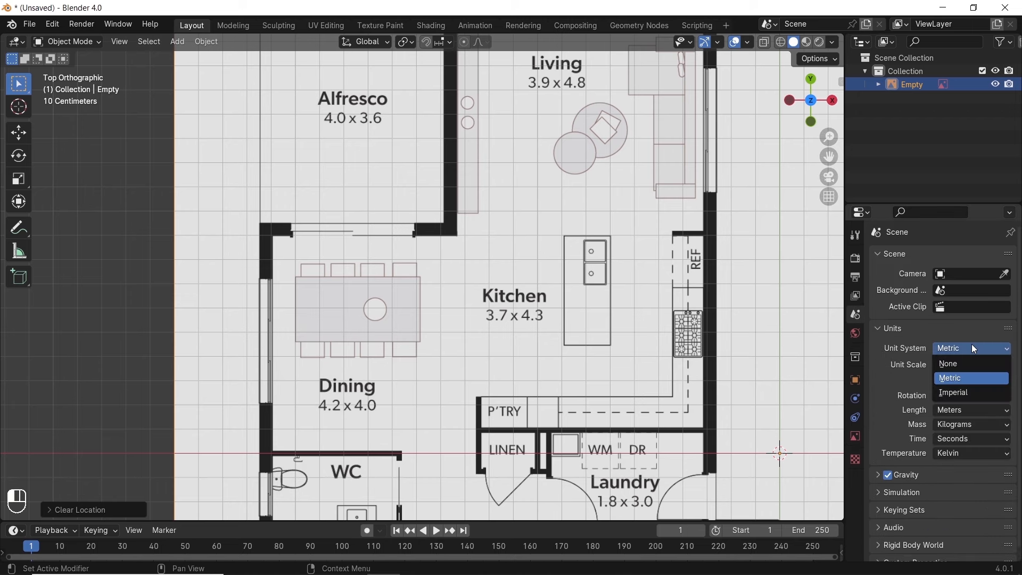
{"action": "left_click", "coordinate": [973, 392]}
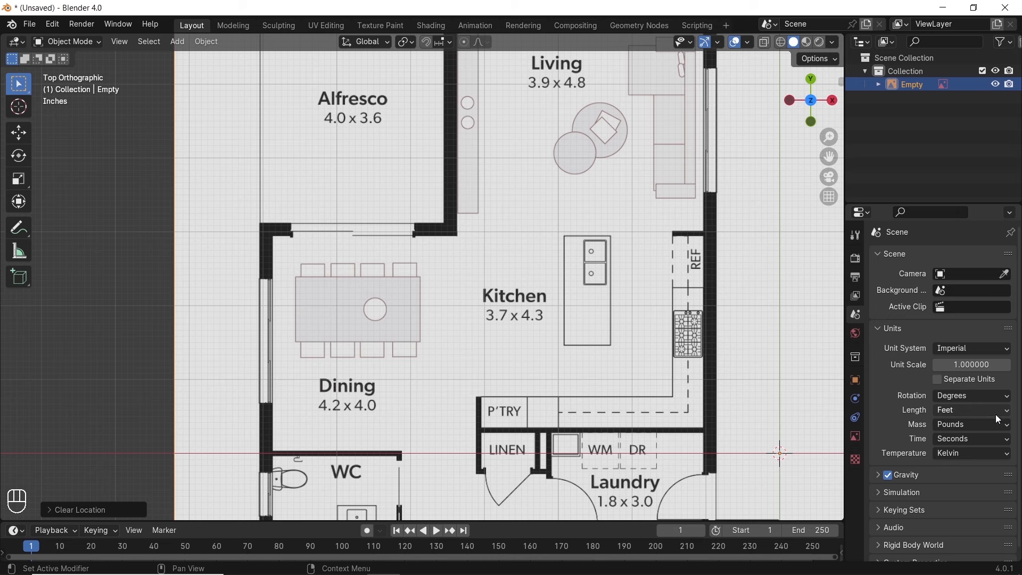
{"action": "left_click", "coordinate": [980, 353]}
{"action": "left_click", "coordinate": [977, 381]}
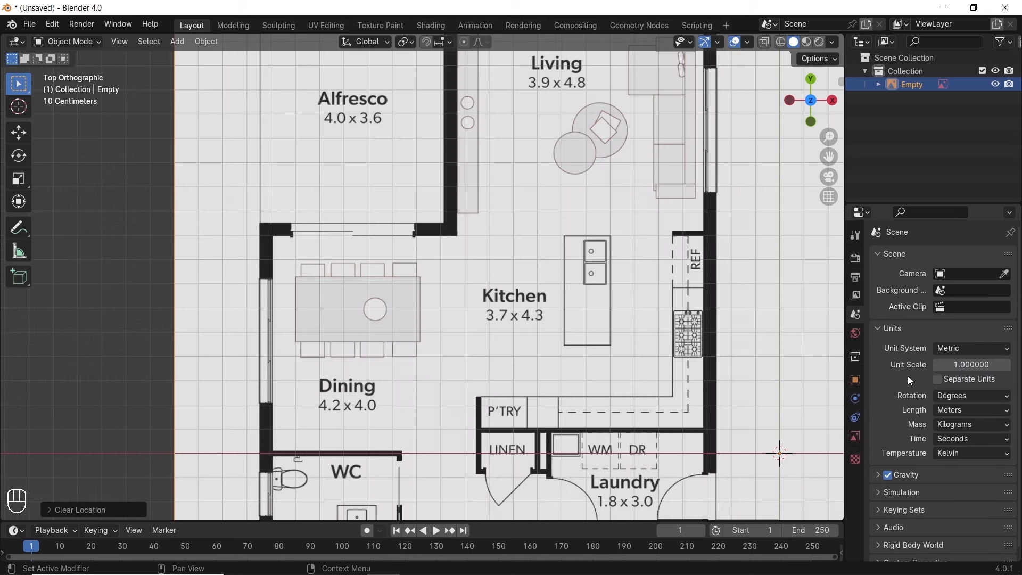
In top view, add a plane at the door opening between the hallway and the Double Garage
{"action": "middle_click_drag", "start_coordinate": [472, 407], "coordinate": [450, 312]}
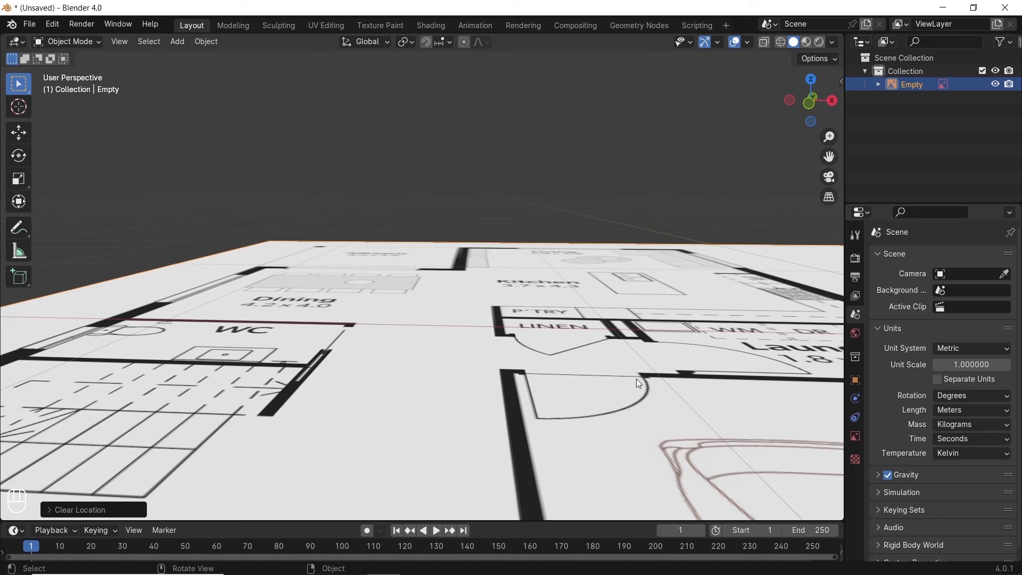
{"action": "key", "text": "KP_7"}
{"action": "middle_click_drag", "start_coordinate": [579, 382], "coordinate": [582, 229], "text": "shift"}
{"action": "middle_click_drag", "start_coordinate": [536, 406], "coordinate": [522, 310], "text": "shift"}
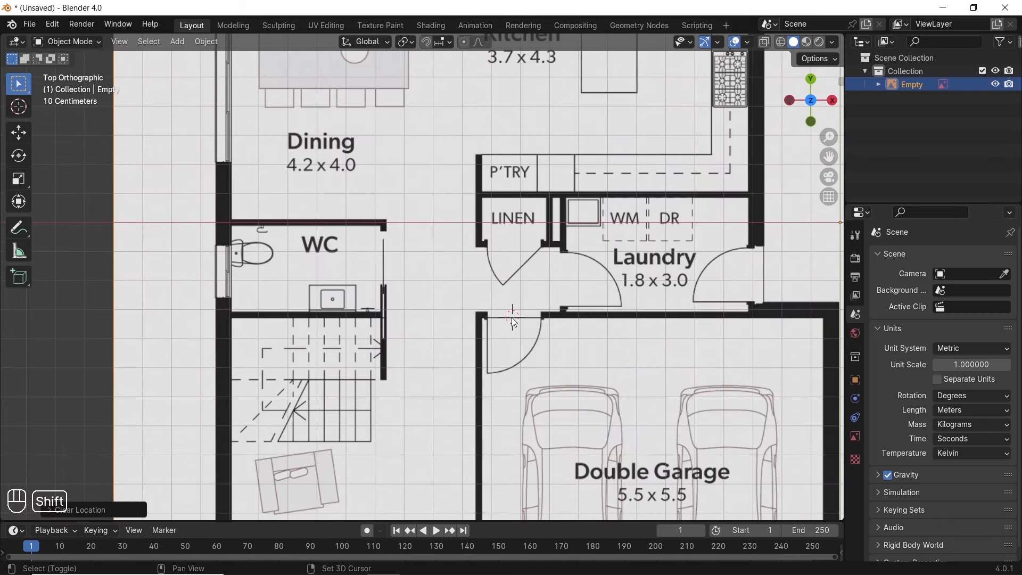
{"action": "key", "text": "shift+a"}
{"action": "mouse_move", "coordinate": [512, 317]}
{"action": "left_click", "coordinate": [575, 319]}
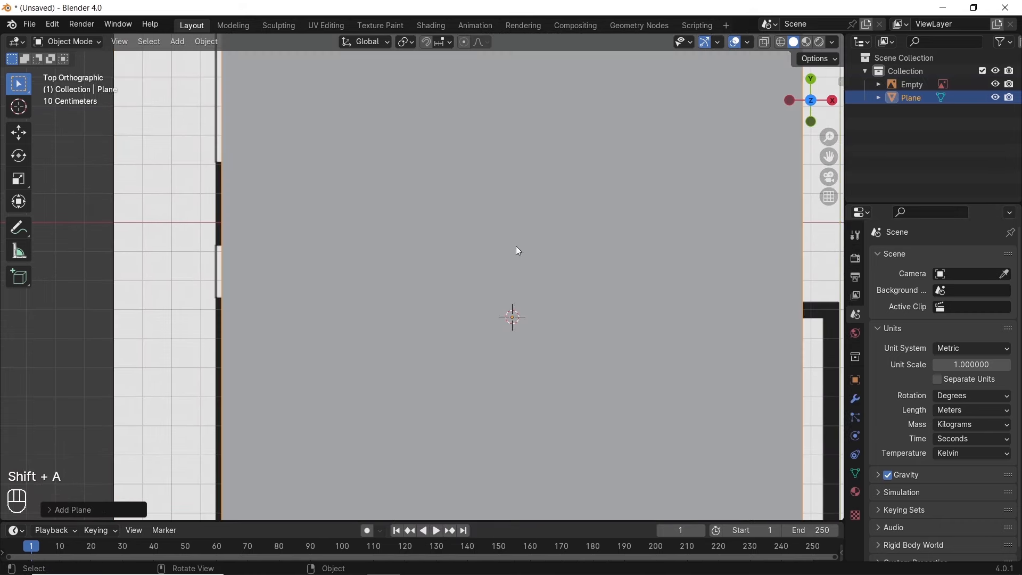
Set the plane's X and Y dimensions to 1 m each
{"action": "key", "text": "n"}
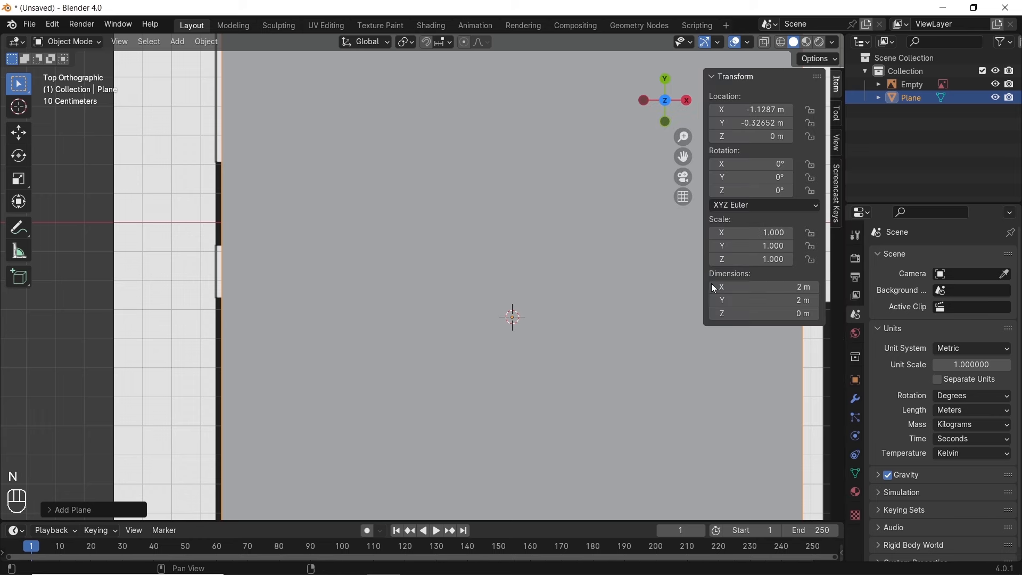
{"action": "left_click", "coordinate": [761, 287]}
{"action": "type", "text": "1"}
{"action": "key", "text": "Tab"}
{"action": "type", "text": "1"}
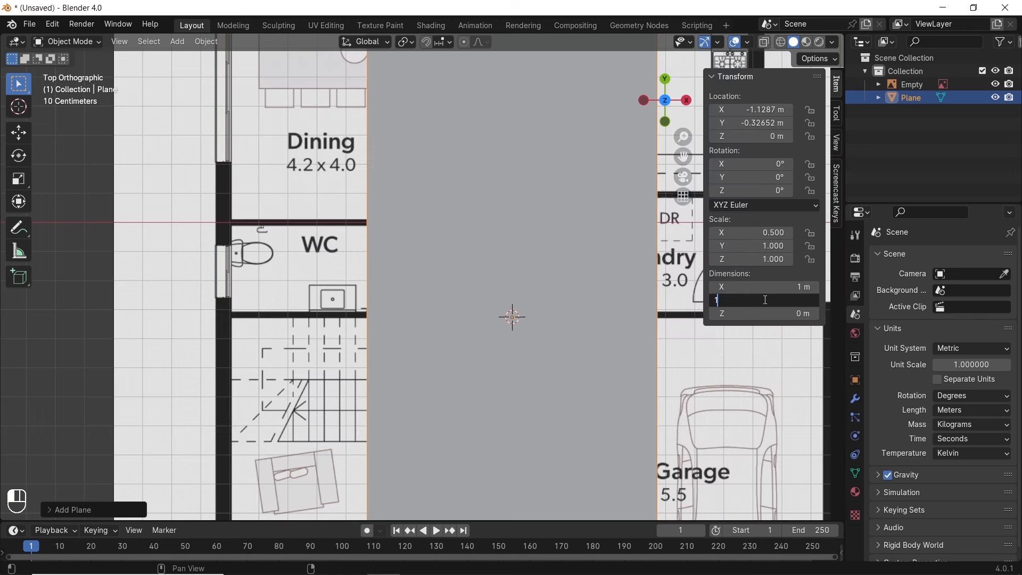
{"action": "key", "text": "Return"}
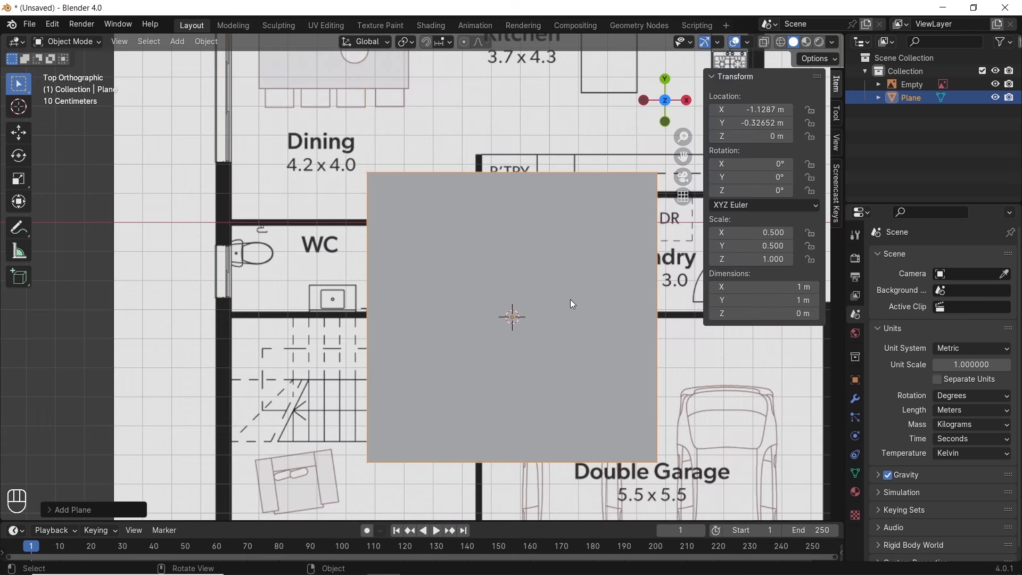
{"action": "key", "text": "n"}
Display the scene in wireframe and move the plane so its lower-left corner sits near the garage door's left jamb
{"action": "key", "text": "z"}
{"action": "left_click", "coordinate": [495, 313]}
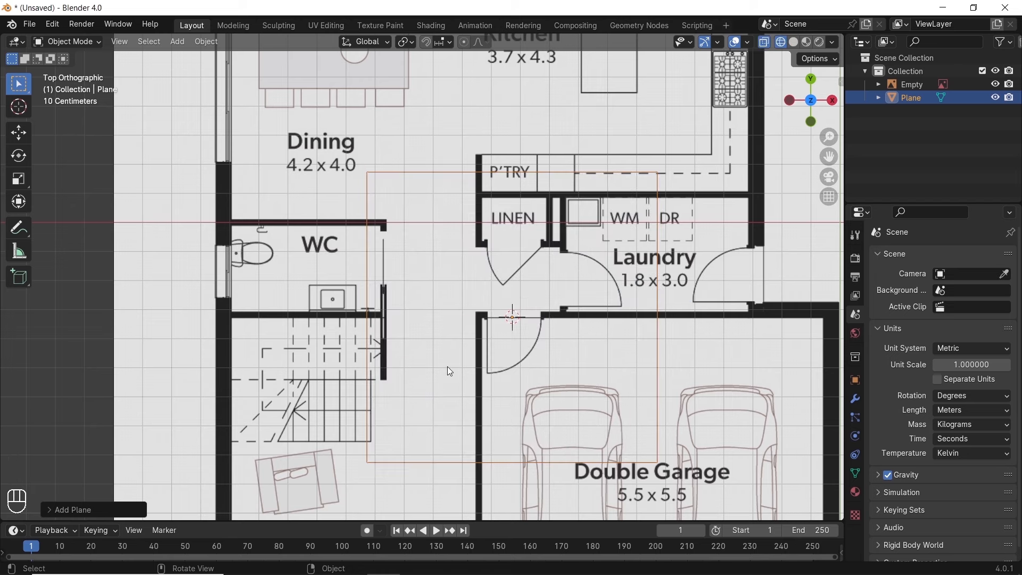
{"action": "key", "text": "g"}
{"action": "left_click", "coordinate": [517, 306]}
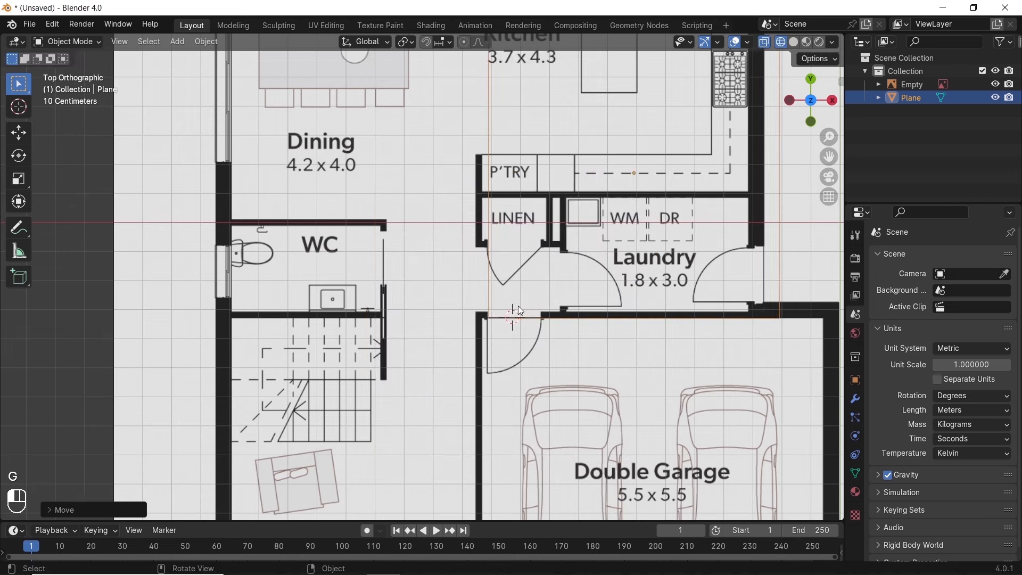
Fine-tune the plane's position so its left edge lines up with the inner face of the garage door's left jamb
{"action": "scroll", "coordinate": [553, 315], "scroll_direction": "up", "scroll_amount": 3}
{"action": "middle_click_drag", "start_coordinate": [585, 324], "coordinate": [500, 281], "text": "shift"}
{"action": "scroll", "coordinate": [525, 317], "scroll_direction": "up", "scroll_amount": 8}
{"action": "middle_click_drag", "start_coordinate": [621, 321], "coordinate": [551, 260], "text": "shift"}
{"action": "scroll", "coordinate": [607, 347], "scroll_direction": "up", "scroll_amount": 4}
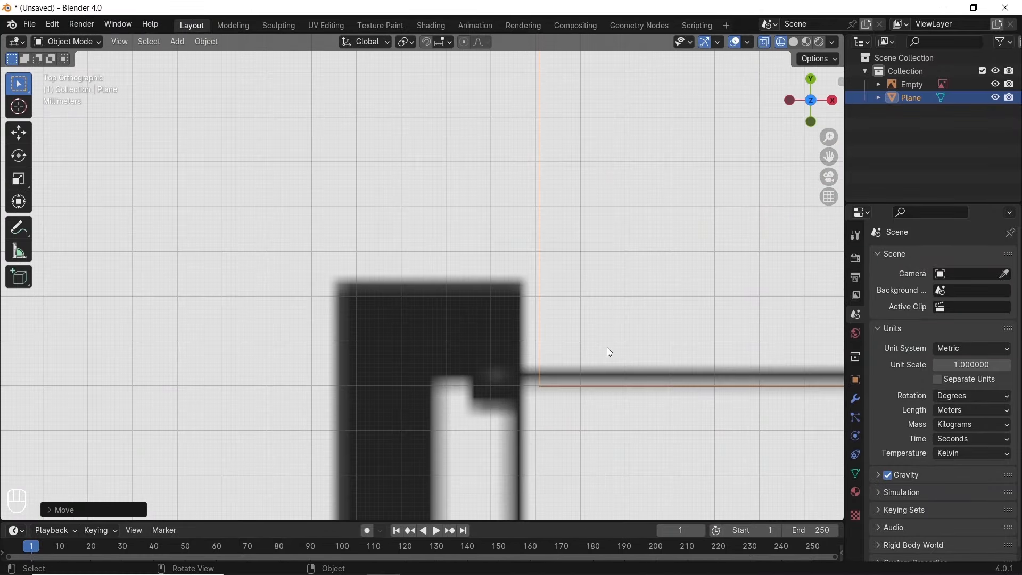
{"action": "key", "text": "g"}
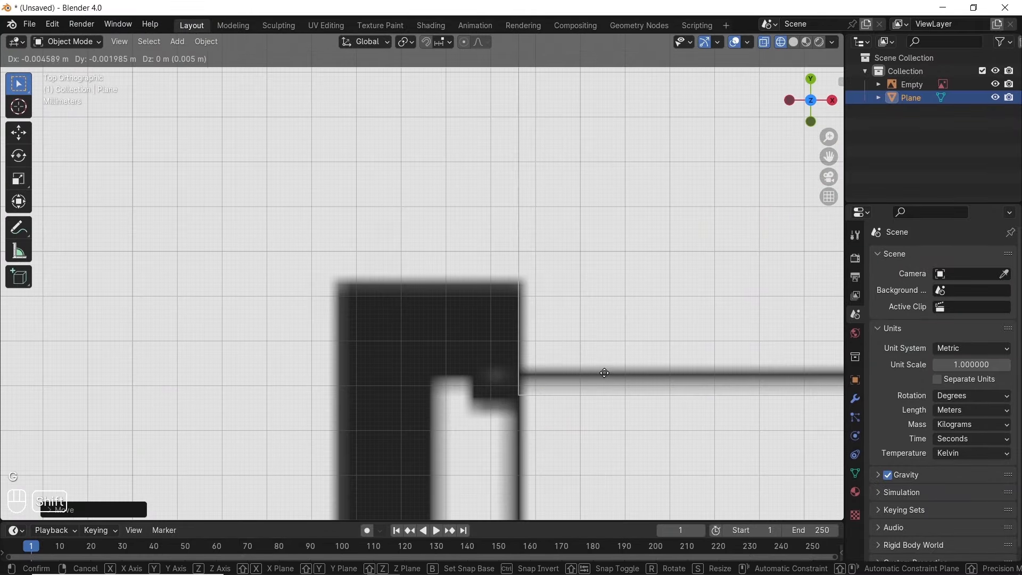
{"action": "left_click", "coordinate": [606, 373]}
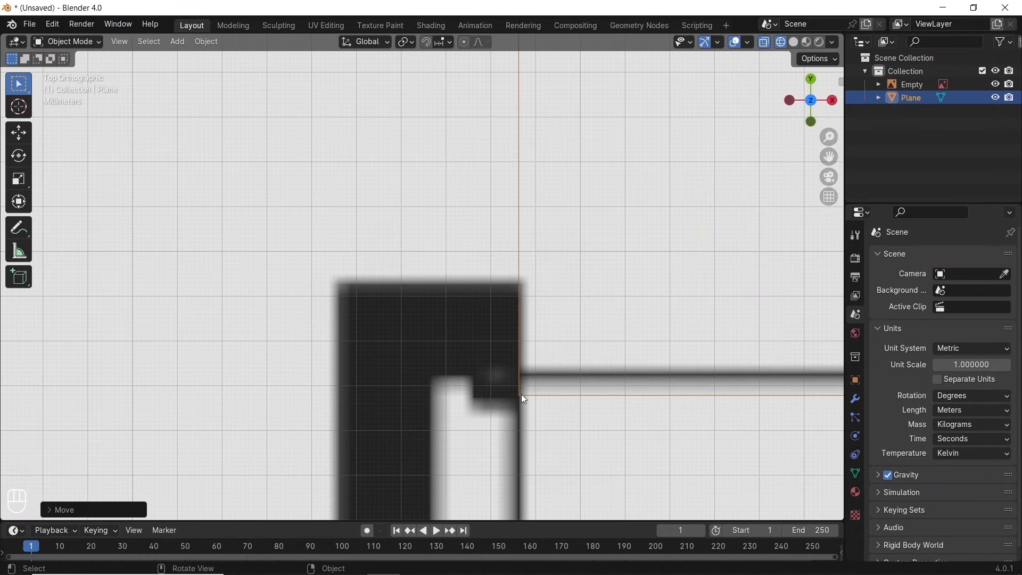
Place the 3D cursor on the plane's lower-left corner and set the transform pivot point to 3D Cursor
{"action": "key", "text": "g"}
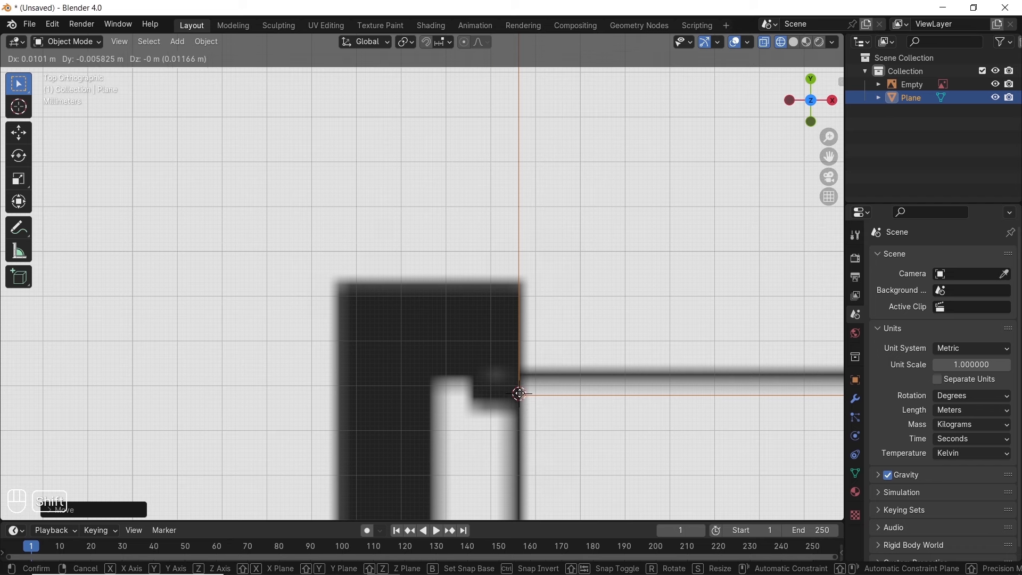
{"action": "left_click", "coordinate": [518, 393]}
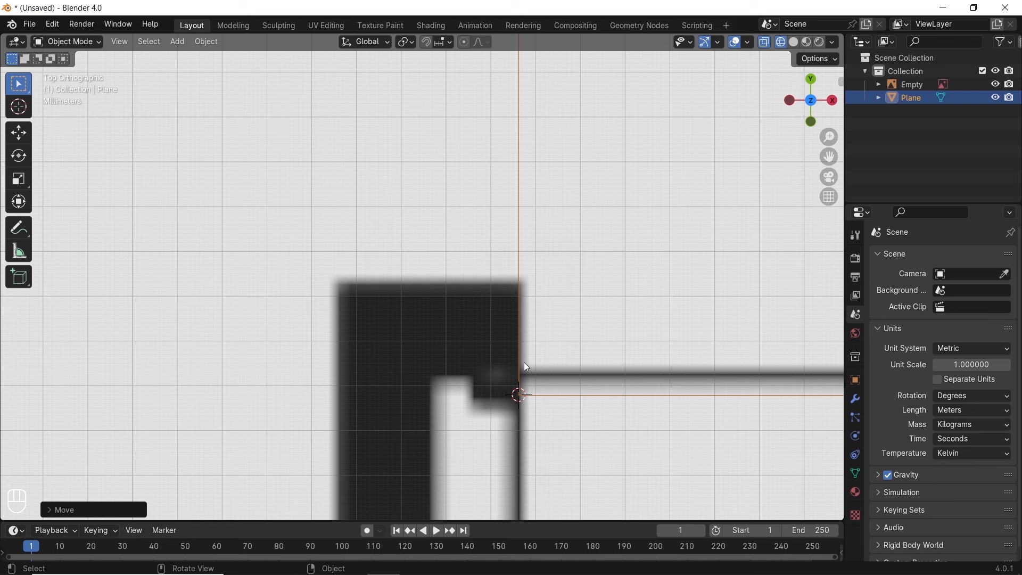
{"action": "left_click", "coordinate": [406, 42]}
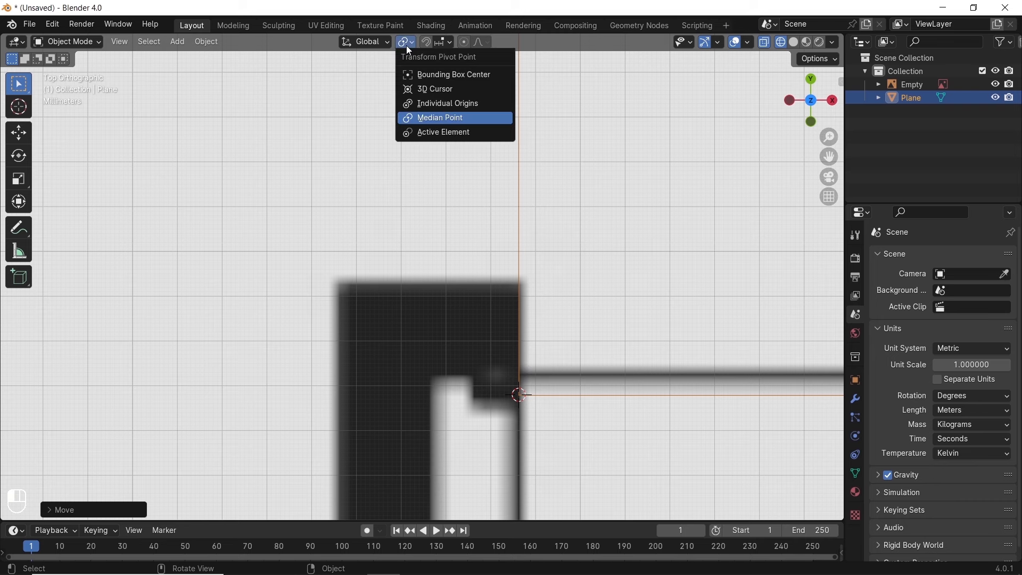
{"action": "left_click", "coordinate": [445, 89]}
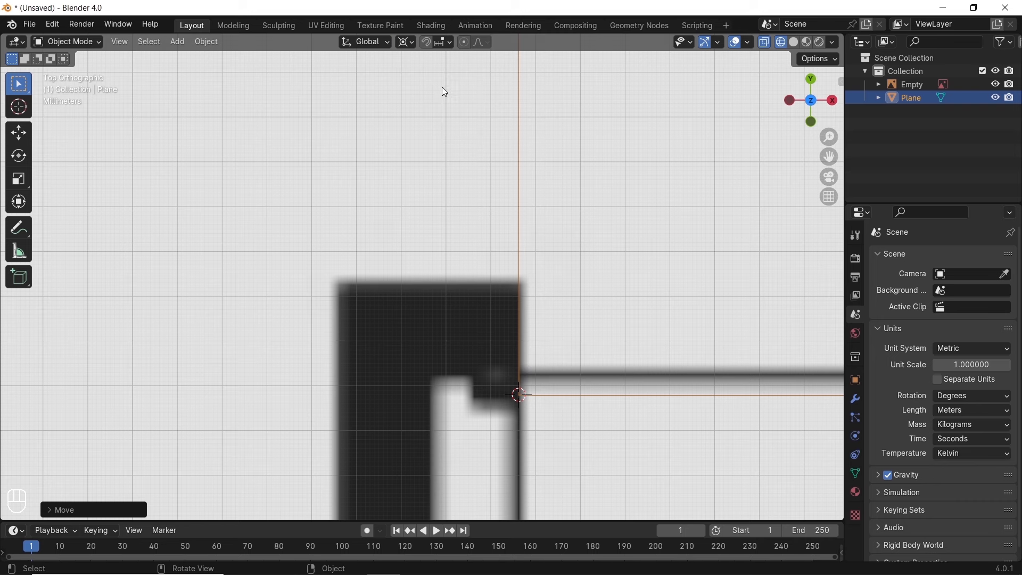
Select the floor plan image and scale it roughly about the 3D cursor at the garage door's left jamb
{"action": "left_click", "coordinate": [910, 86]}
{"action": "scroll", "coordinate": [598, 303], "scroll_direction": "down", "scroll_amount": 3}
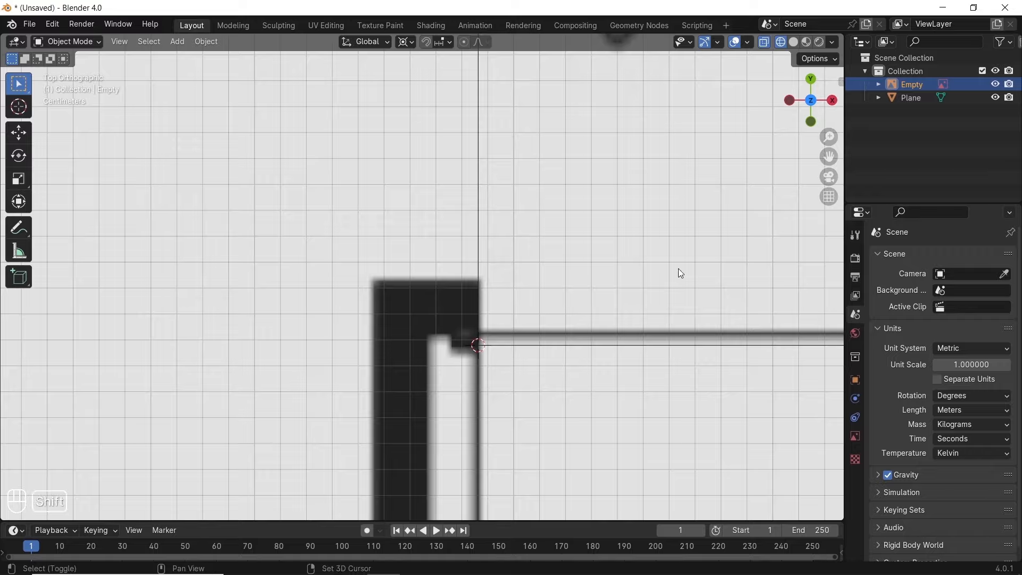
{"action": "middle_click_drag", "start_coordinate": [675, 280], "coordinate": [472, 292], "text": "shift"}
{"action": "scroll", "coordinate": [471, 291], "scroll_direction": "down", "scroll_amount": 3}
{"action": "middle_click_drag", "start_coordinate": [717, 398], "coordinate": [419, 408], "text": "shift"}
{"action": "scroll", "coordinate": [419, 409], "scroll_direction": "down", "scroll_amount": 4}
{"action": "key", "text": "s"}
{"action": "left_click", "coordinate": [518, 413]}
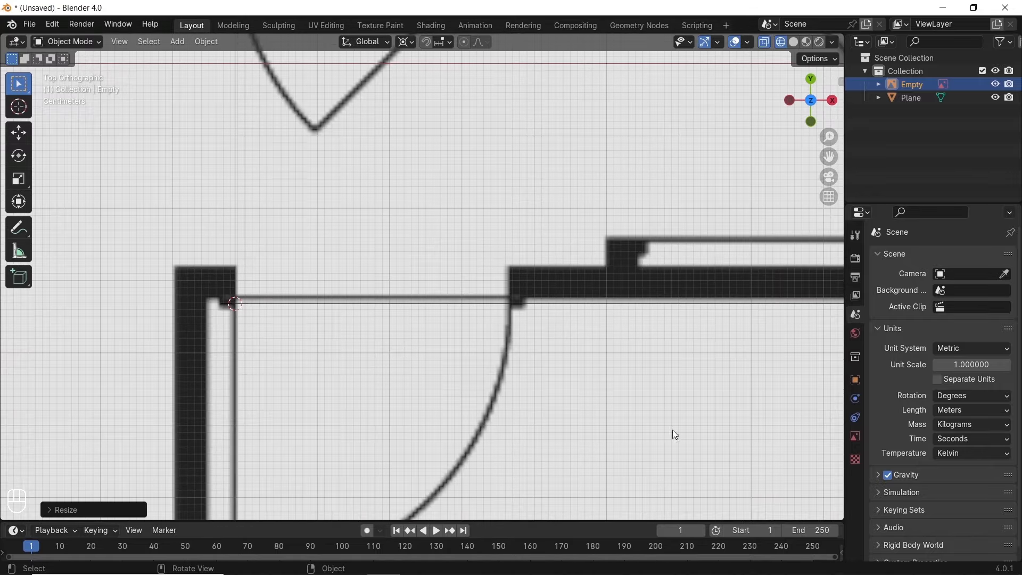
Scale the floor plan image up further until the garage door's right jamb meets the right edge of the 1 m plane
{"action": "scroll", "coordinate": [566, 400], "scroll_direction": "down", "scroll_amount": 6}
{"action": "middle_click_drag", "start_coordinate": [642, 364], "coordinate": [520, 359], "text": "shift"}
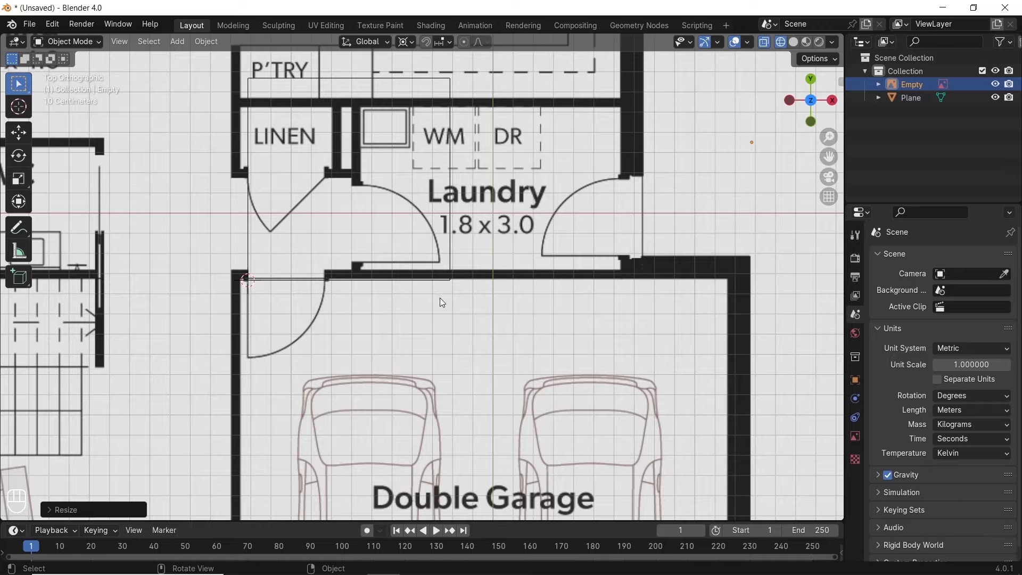
{"action": "scroll", "coordinate": [462, 317], "scroll_direction": "up", "scroll_amount": 3}
{"action": "key", "text": "s"}
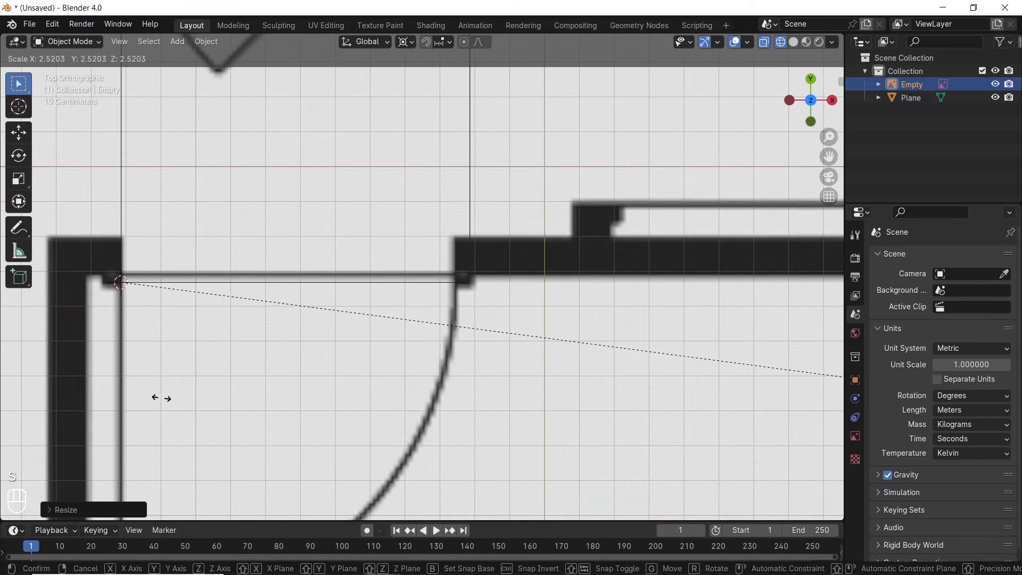
{"action": "left_click", "coordinate": [204, 403]}
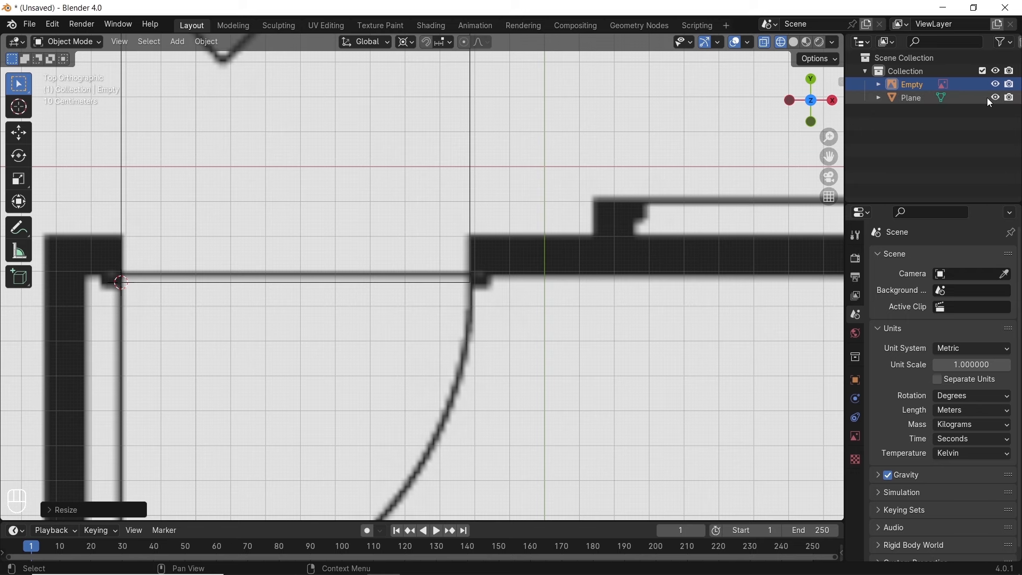
Delete the 1 m reference plane from the scene
{"action": "left_click", "coordinate": [965, 97]}
{"action": "key", "text": "x"}
{"action": "left_click", "coordinate": [394, 235]}
Measure the width of the garage door opening between its two jambs
{"action": "scroll", "coordinate": [416, 312], "scroll_direction": "down", "scroll_amount": 1}
{"action": "middle_click_drag", "start_coordinate": [262, 330], "coordinate": [401, 346], "text": "shift"}
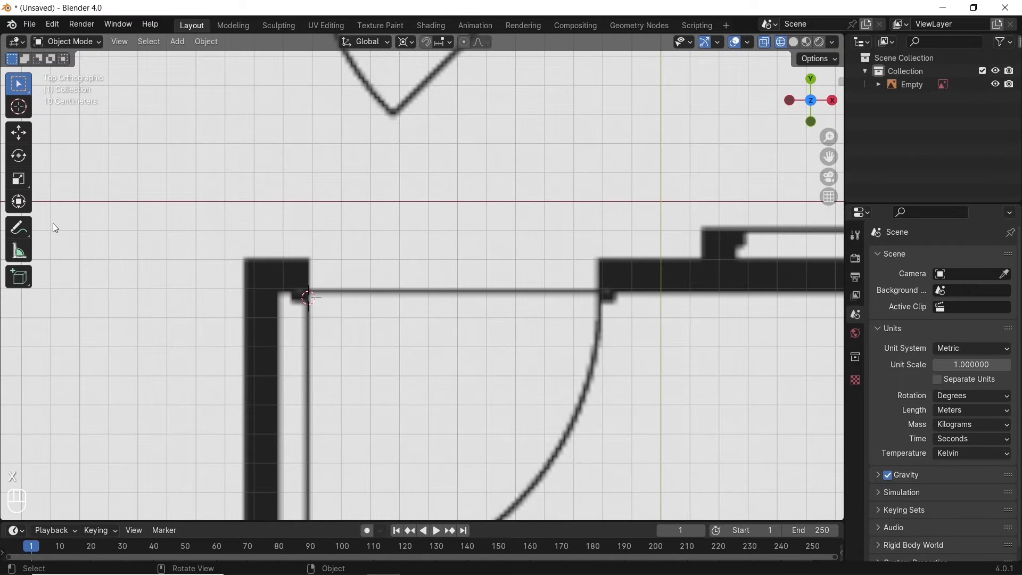
{"action": "left_click", "coordinate": [18, 251]}
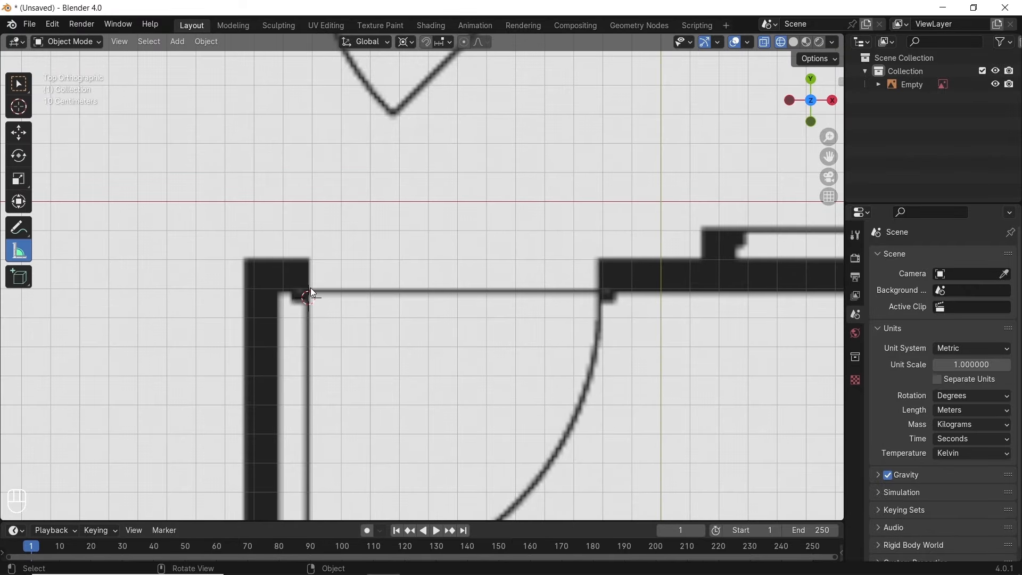
{"action": "left_click_drag", "start_coordinate": [309, 291], "coordinate": [601, 287]}
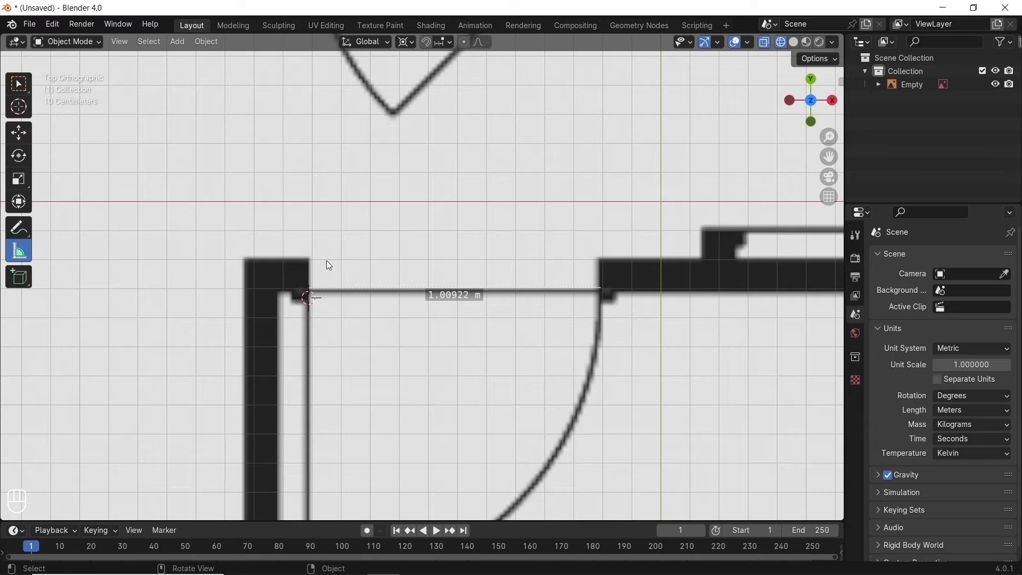
Measure the depth of the last stair tread beside the Lounge, and return to the selection tool
{"action": "scroll", "coordinate": [379, 344], "scroll_direction": "down", "scroll_amount": 3}
{"action": "middle_click_drag", "start_coordinate": [185, 316], "coordinate": [527, 240], "text": "shift"}
{"action": "scroll", "coordinate": [527, 240], "scroll_direction": "up", "scroll_amount": 6}
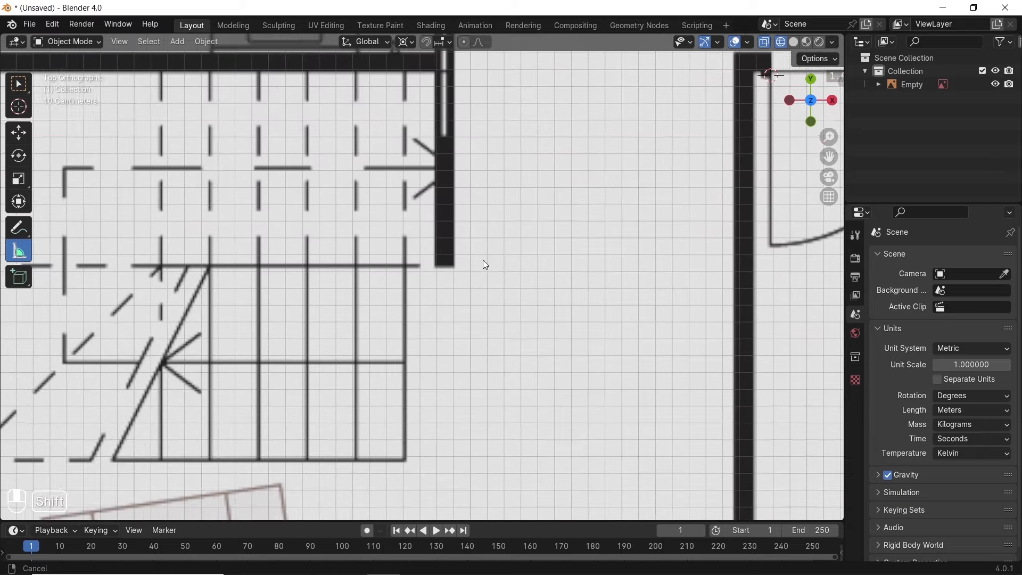
{"action": "left_click_drag", "start_coordinate": [361, 320], "coordinate": [508, 325]}
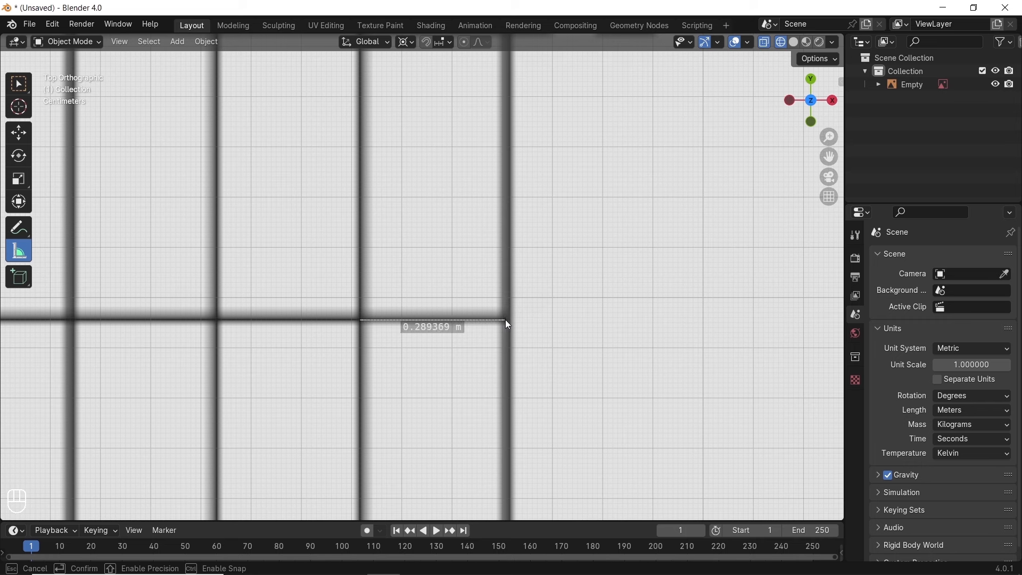
{"action": "left_click_drag", "start_coordinate": [505, 320], "coordinate": [508, 320]}
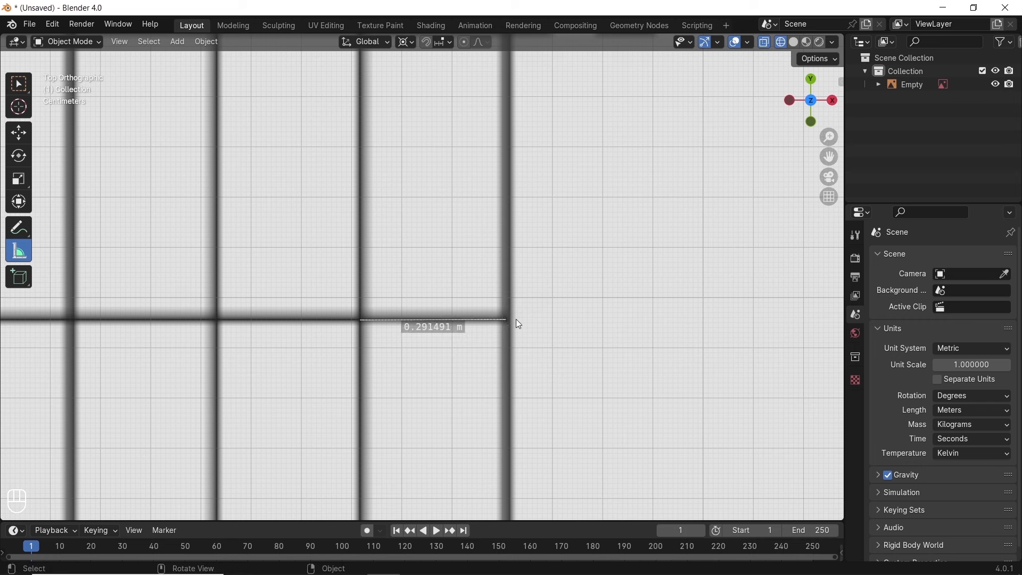
{"action": "left_click", "coordinate": [18, 84]}
Show the selectability toggles in the outliner and make the floor plan image unselectable in the viewport
{"action": "scroll", "coordinate": [474, 325], "scroll_direction": "down", "scroll_amount": 6}
{"action": "middle_click_drag", "start_coordinate": [569, 356], "coordinate": [468, 331], "text": "shift"}
{"action": "scroll", "coordinate": [420, 290], "scroll_direction": "down", "scroll_amount": 4}
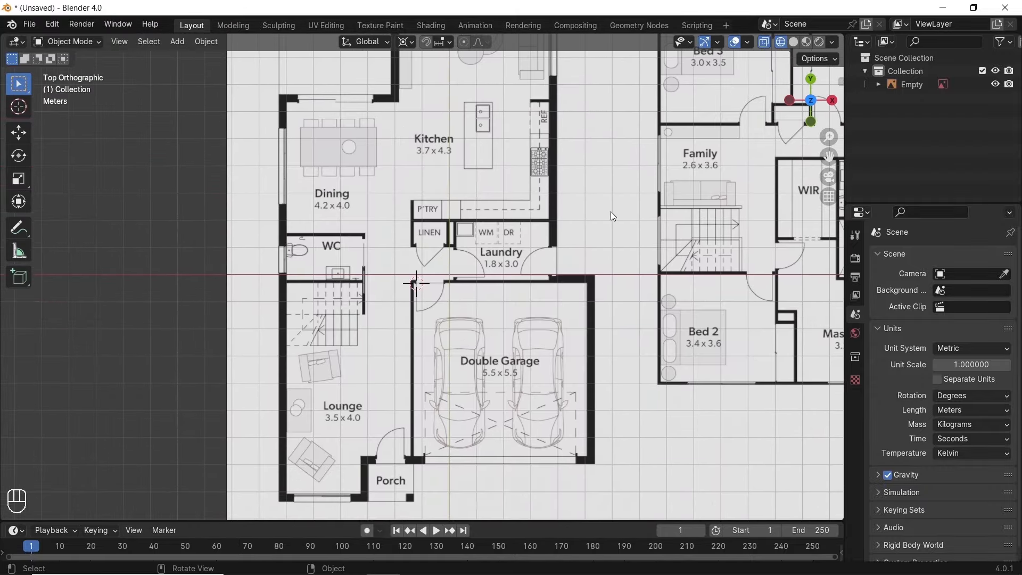
{"action": "left_click", "coordinate": [576, 248]}
{"action": "key", "text": "g"}
{"action": "right_click", "coordinate": [591, 243]}
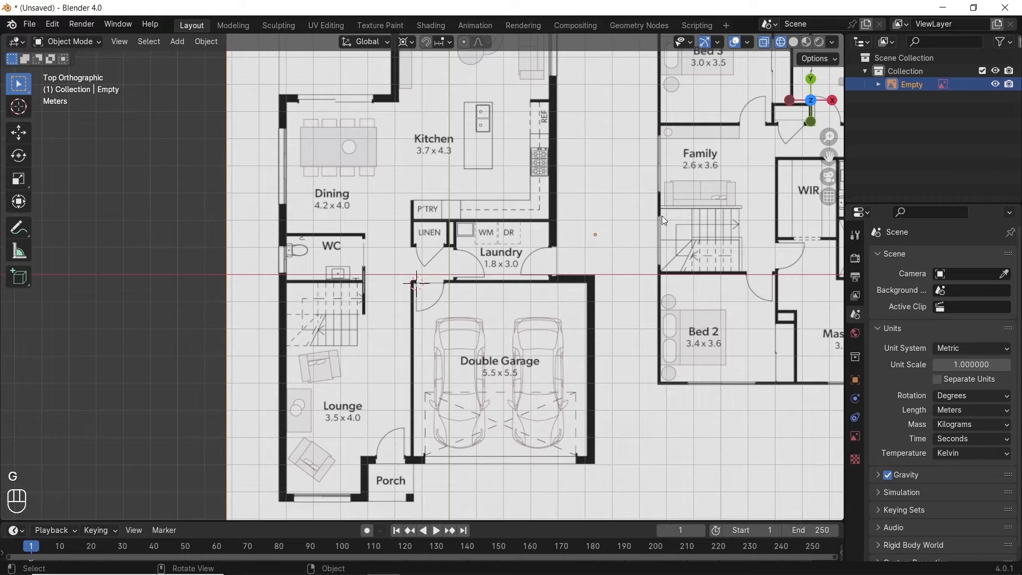
{"action": "left_click", "coordinate": [1003, 42]}
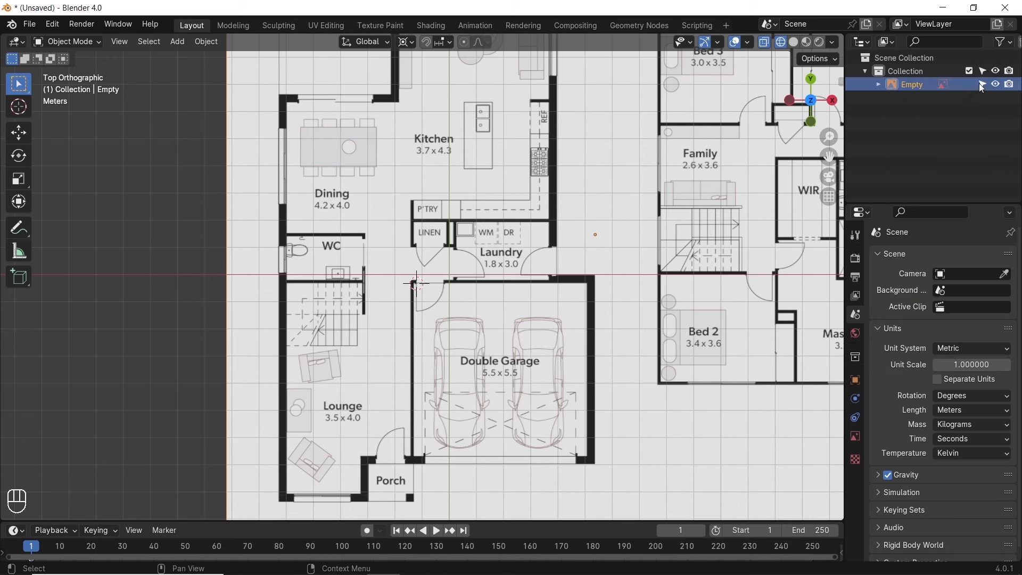
{"action": "left_click", "coordinate": [983, 84]}
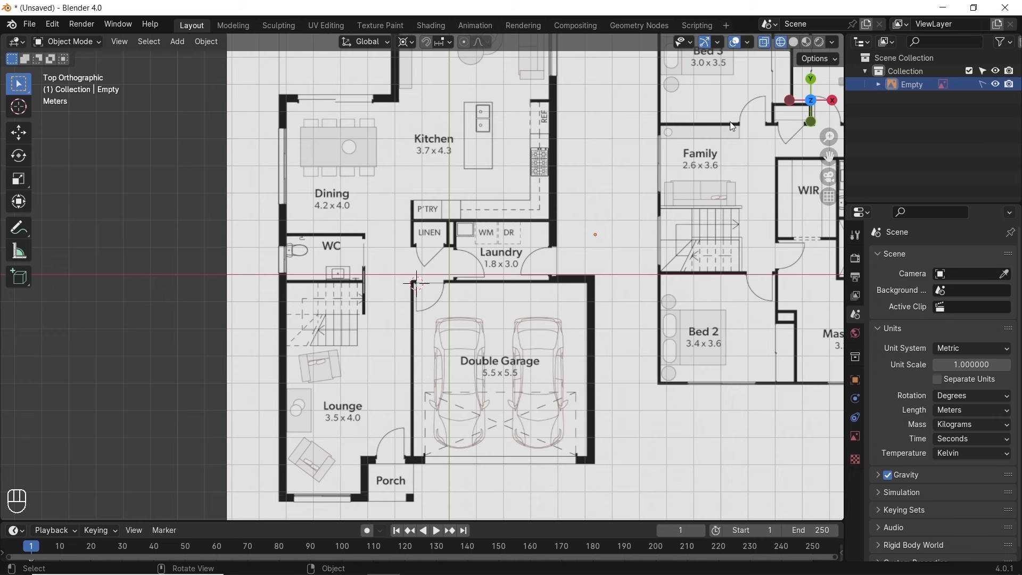
{"action": "key", "text": "g"}
{"action": "key", "text": "Escape"}
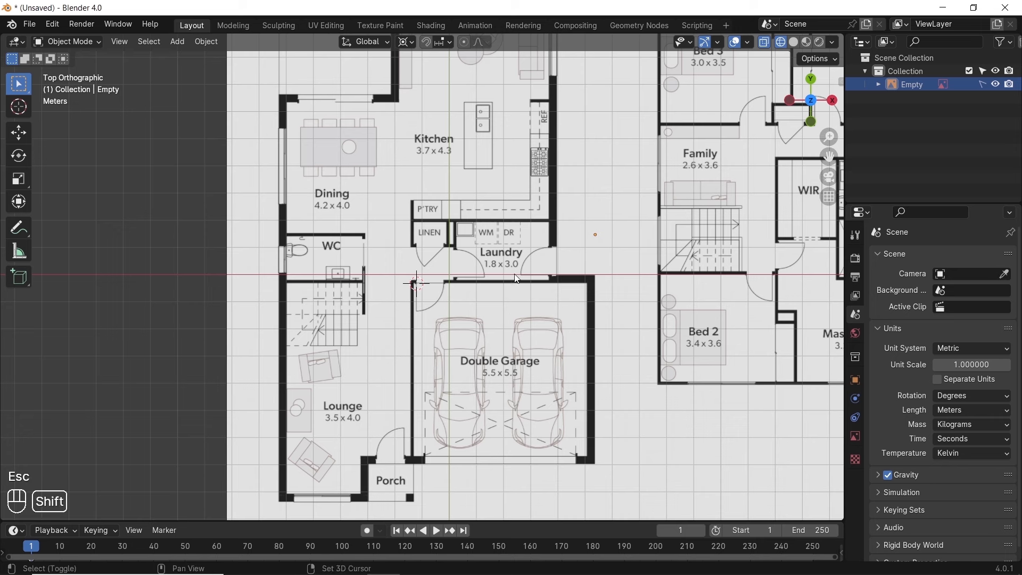
Return the 3D cursor to the world origin
{"action": "key", "text": "shift+s"}
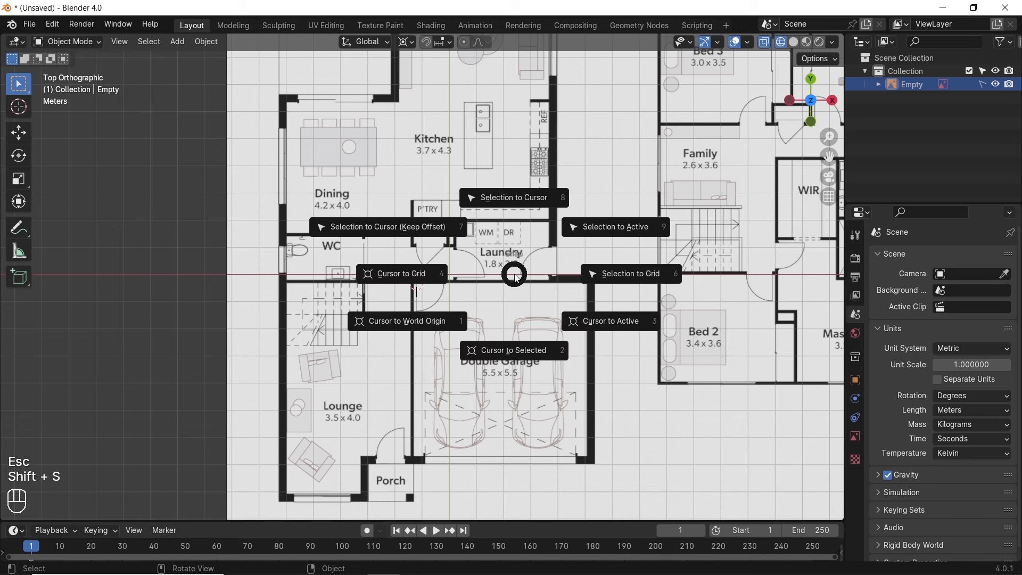
{"action": "left_click", "coordinate": [462, 314]}
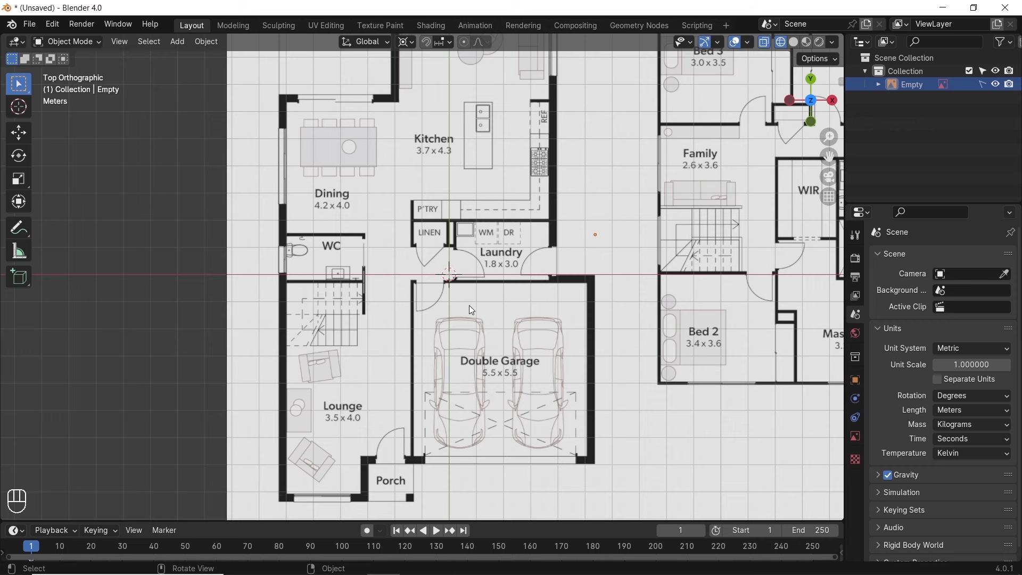
{"action": "middle_click_drag", "start_coordinate": [467, 304], "coordinate": [587, 243], "text": "shift"}
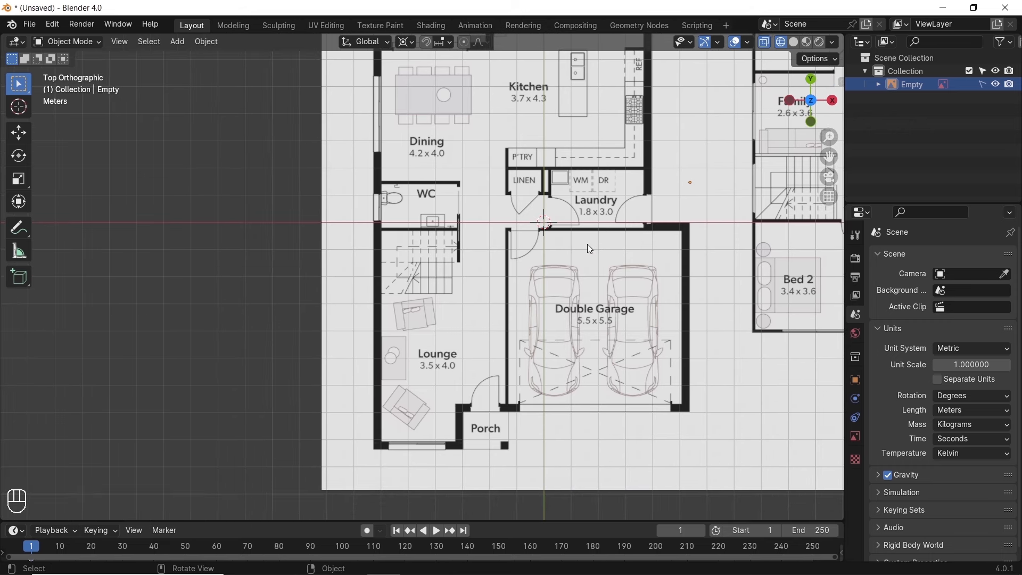
{"action": "middle_click_drag", "start_coordinate": [606, 208], "coordinate": [585, 276], "text": "shift"}
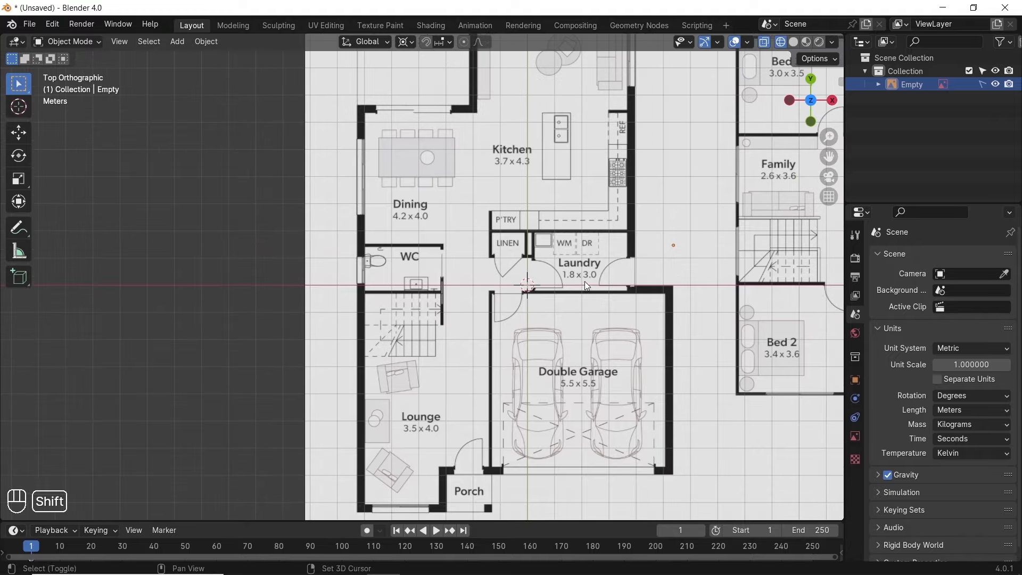
{"action": "scroll", "coordinate": [570, 257], "scroll_direction": "down", "scroll_amount": 1}
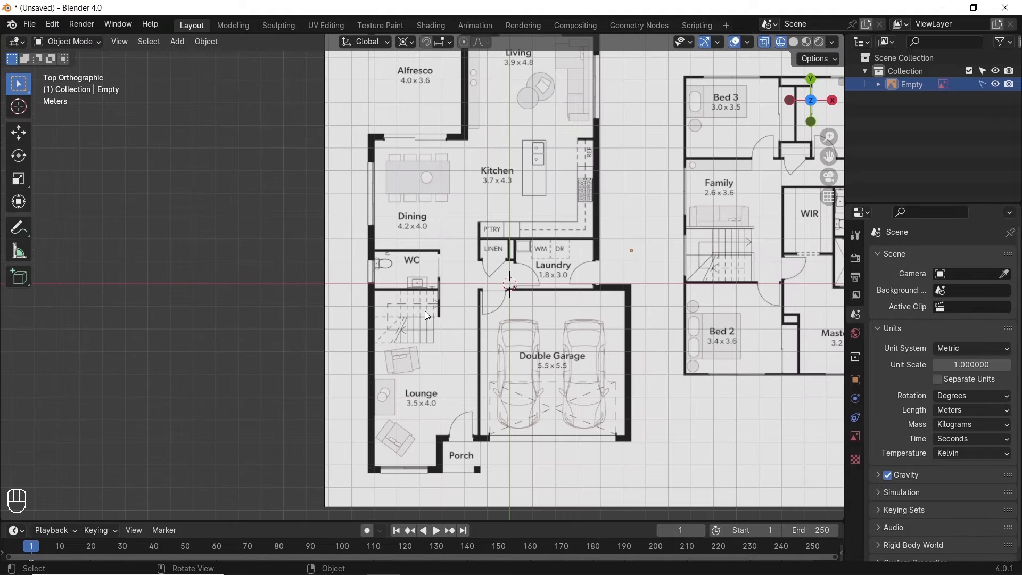
{"action": "middle_click_drag", "start_coordinate": [644, 321], "coordinate": [590, 299], "text": "shift"}
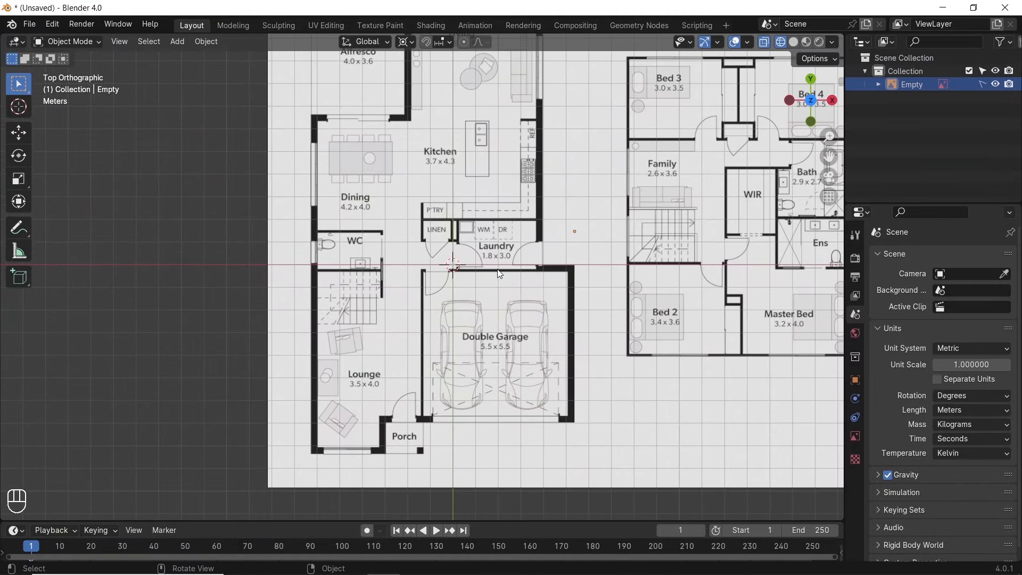
{"action": "middle_click_drag", "start_coordinate": [462, 269], "coordinate": [507, 286], "text": "shift"}
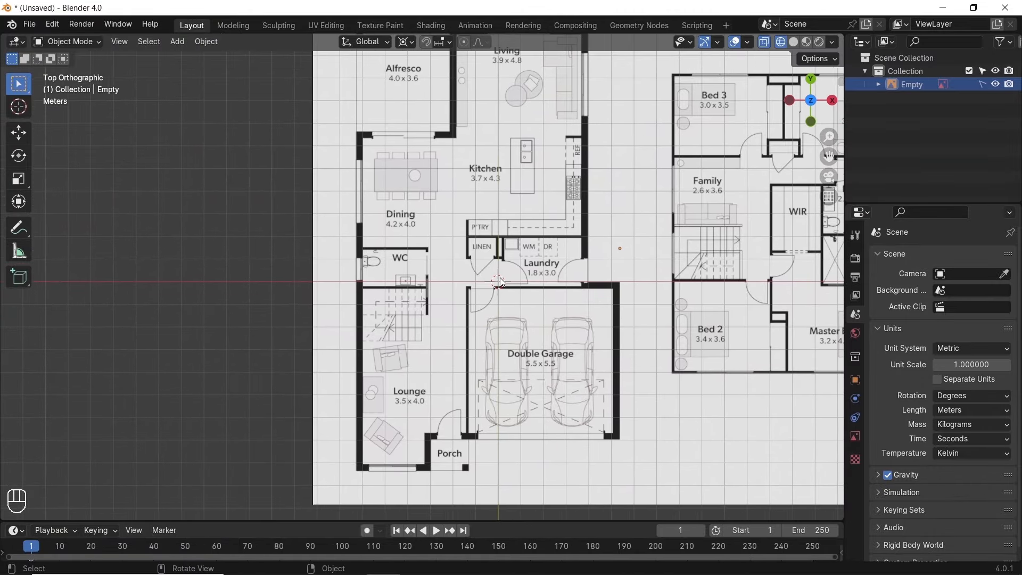
Place the 3D cursor in the Living room's upper-right wall corner and add a mesh plane there
{"action": "middle_click_drag", "start_coordinate": [538, 177], "coordinate": [526, 302], "text": "shift"}
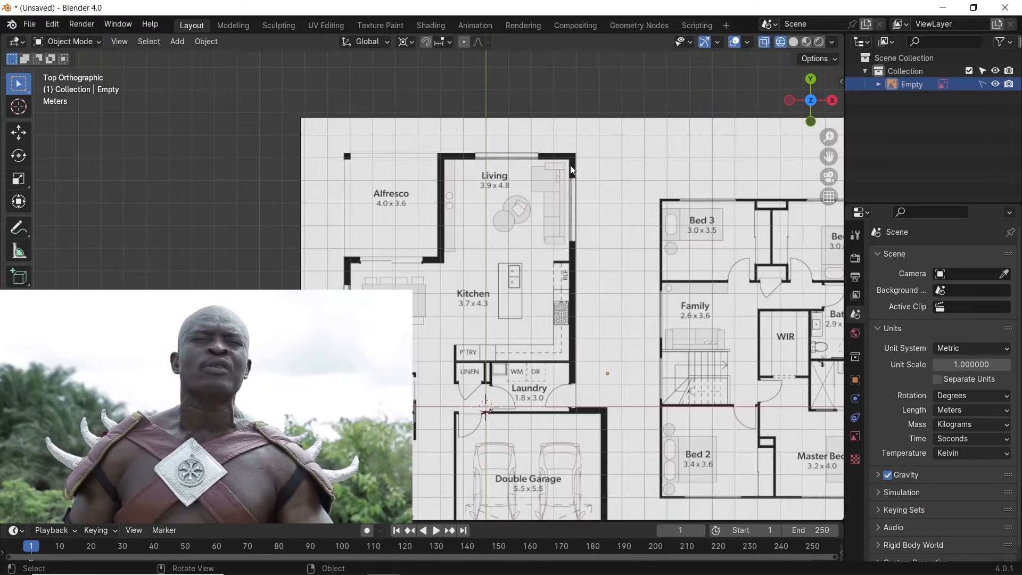
{"action": "scroll", "coordinate": [571, 165], "scroll_direction": "up", "scroll_amount": 8}
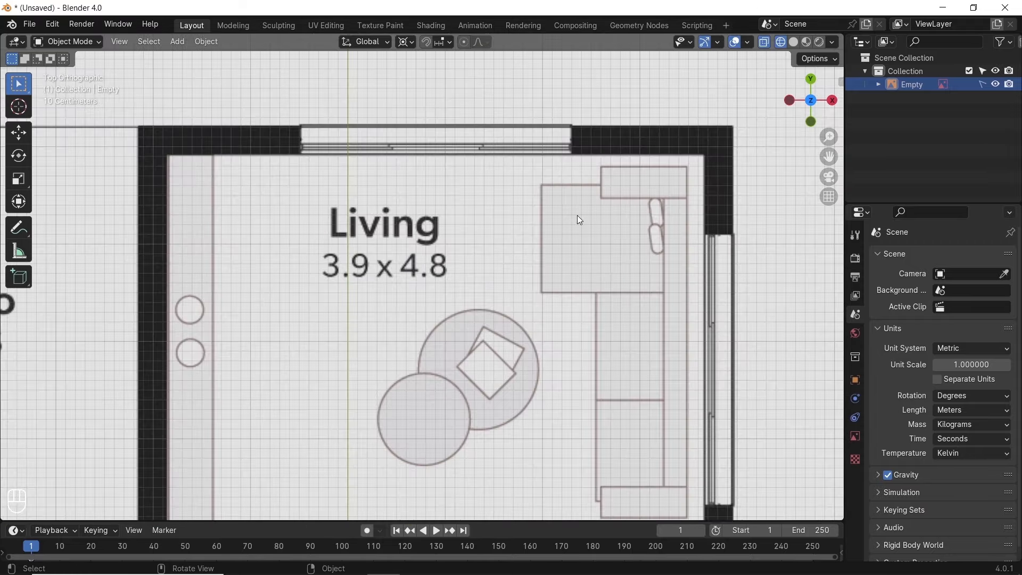
{"action": "right_click", "coordinate": [714, 143], "text": "shift"}
{"action": "key", "text": "shift+a"}
{"action": "mouse_move", "coordinate": [714, 144]}
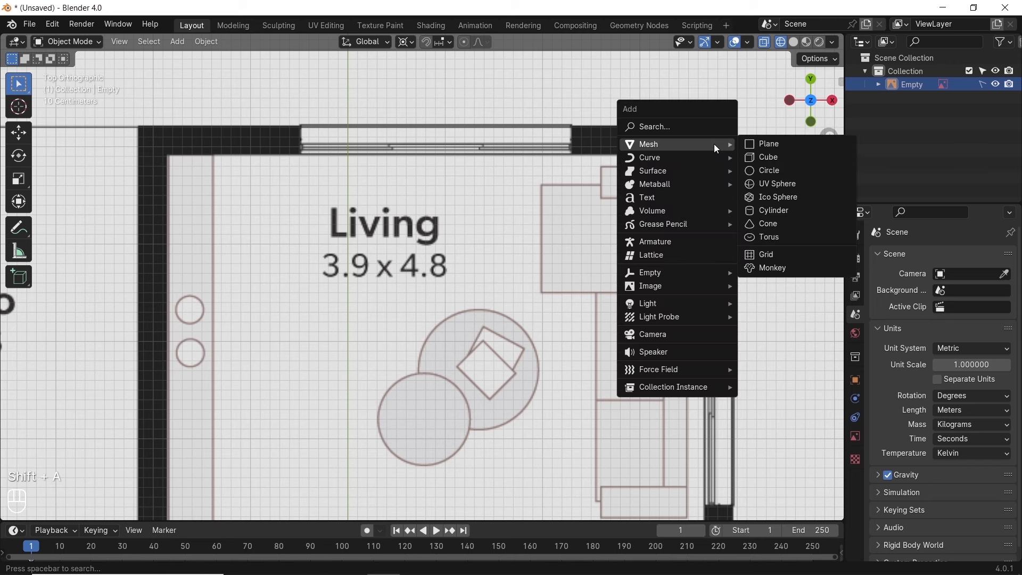
{"action": "left_click", "coordinate": [748, 144]}
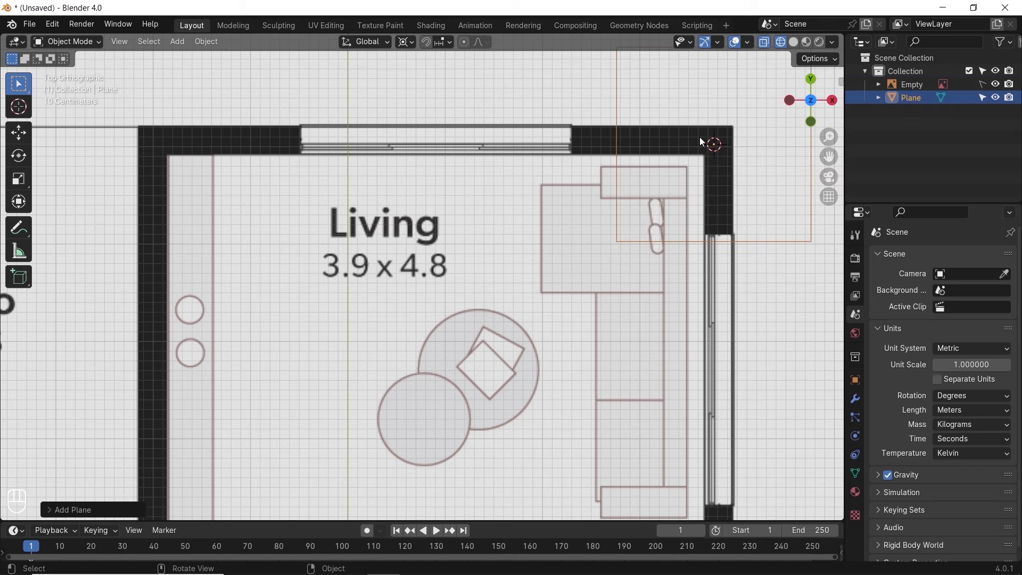
Measure the thickness of the Living room's upper exterior wall, and return to the selection tool
{"action": "left_click", "coordinate": [19, 251]}
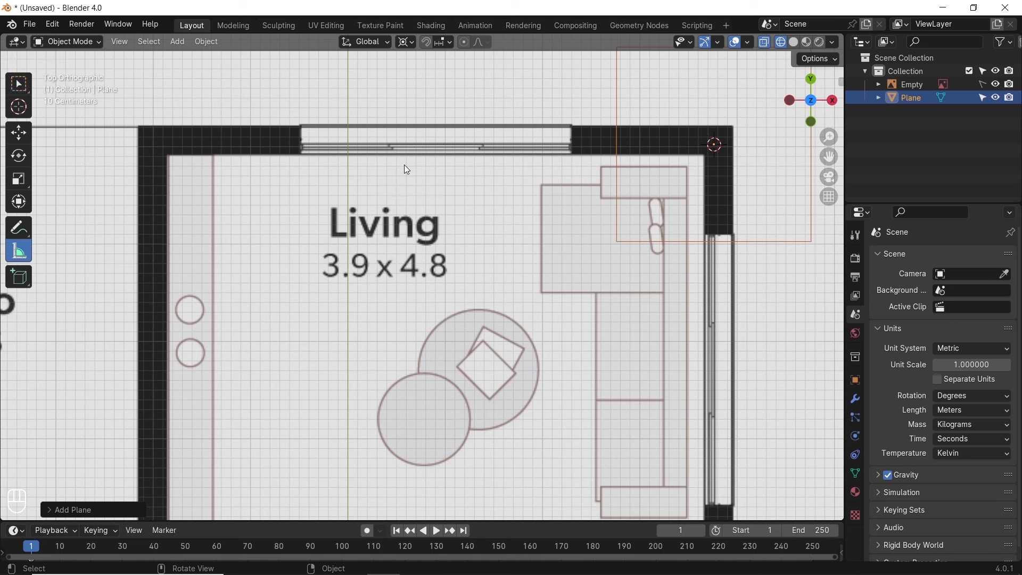
{"action": "left_click_drag", "start_coordinate": [597, 128], "coordinate": [597, 158]}
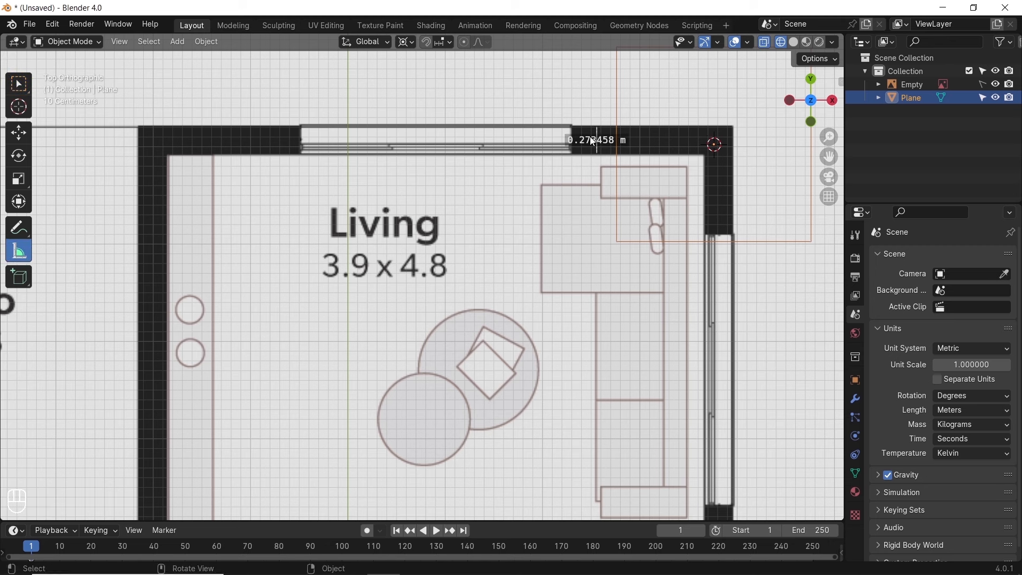
{"action": "left_click", "coordinate": [13, 90]}
Set the new plane's X and Y dimensions to 0.3 m each
{"action": "key", "text": "n"}
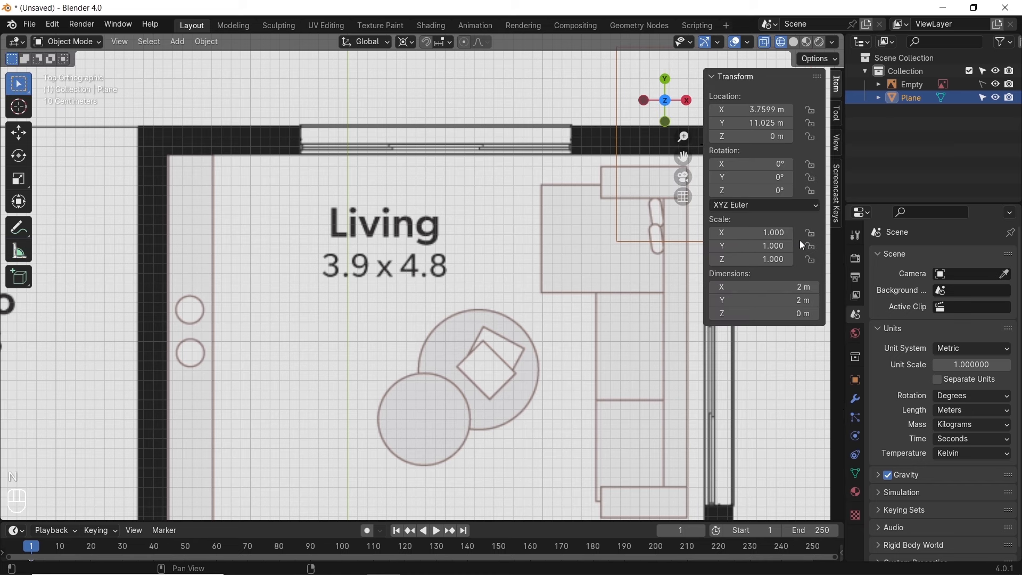
{"action": "left_click", "coordinate": [786, 287]}
{"action": "type", "text": "0.3"}
{"action": "key", "text": "Return"}
{"action": "left_click", "coordinate": [786, 300]}
{"action": "type", "text": "0.3"}
{"action": "key", "text": "Return"}
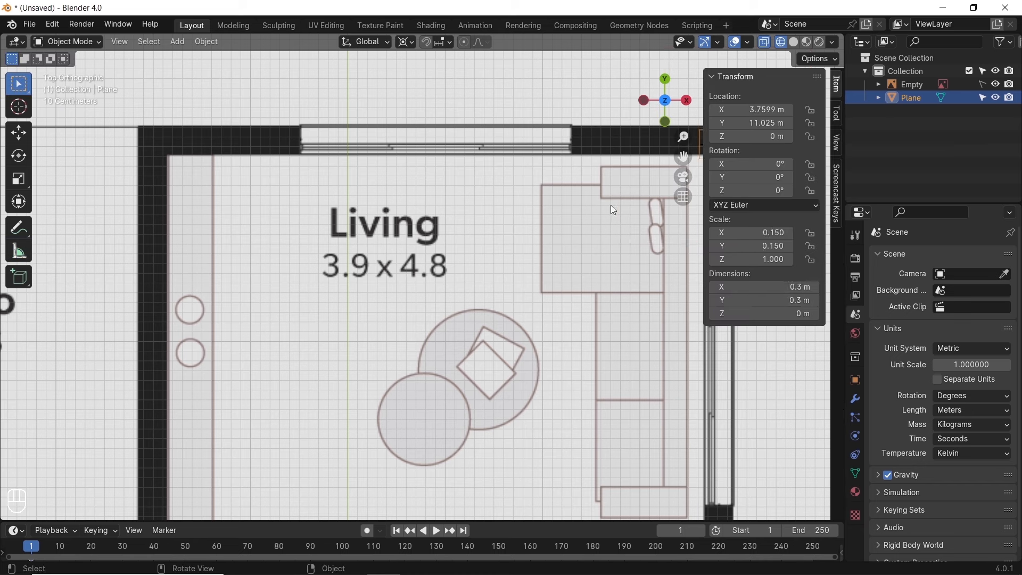
{"action": "key", "text": "n"}
Move the plane with the Z axis locked so it fits the Living room's upper-right wall corner, and enter Edit Mode
{"action": "middle_click_drag", "start_coordinate": [714, 161], "coordinate": [539, 233], "text": "shift"}
{"action": "scroll", "coordinate": [591, 224], "scroll_direction": "up", "scroll_amount": 5}
{"action": "middle_click_drag", "start_coordinate": [678, 164], "coordinate": [656, 192], "text": "shift"}
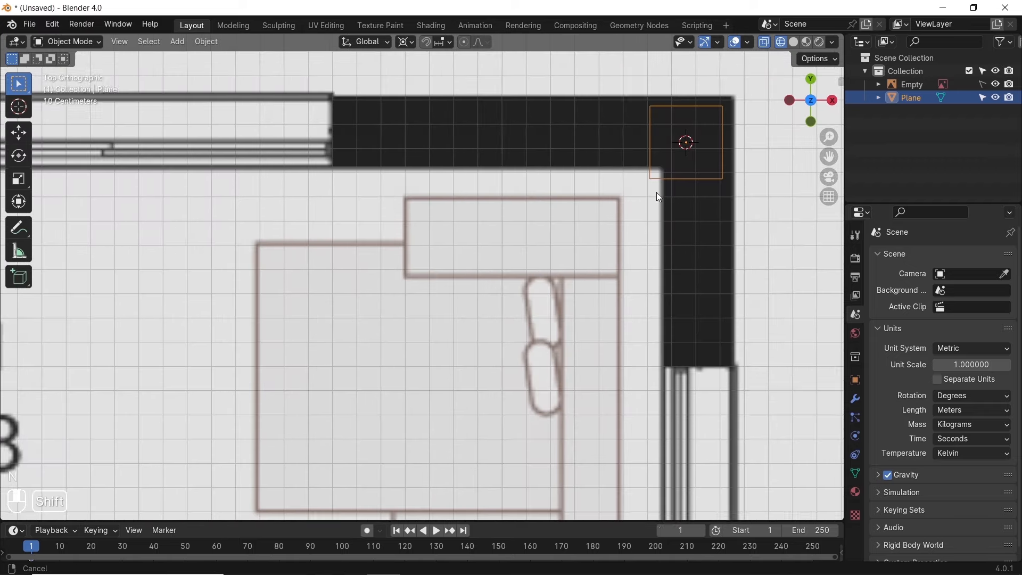
{"action": "key", "text": "g"}
{"action": "key", "text": "shift+z"}
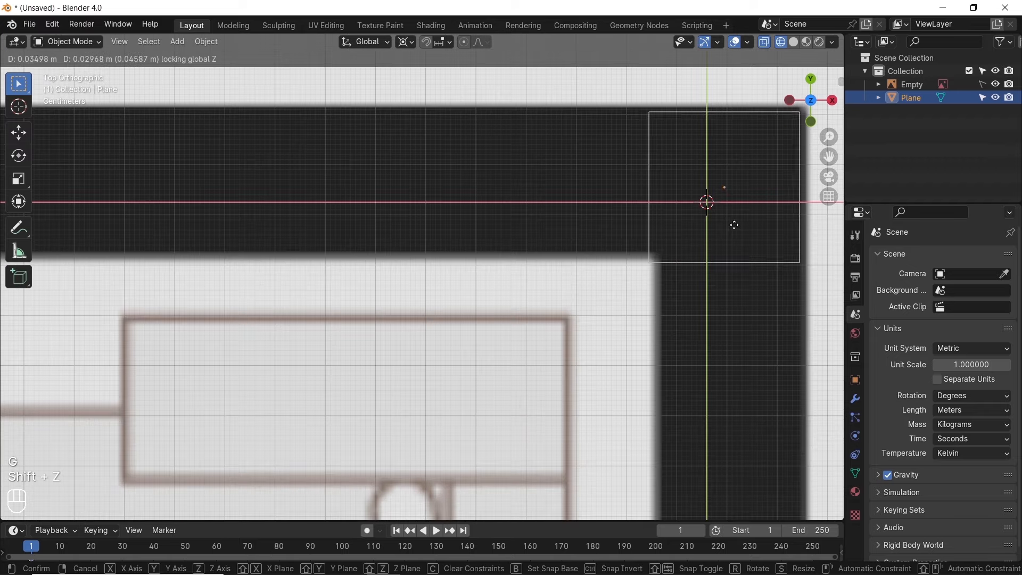
{"action": "left_click", "coordinate": [743, 218]}
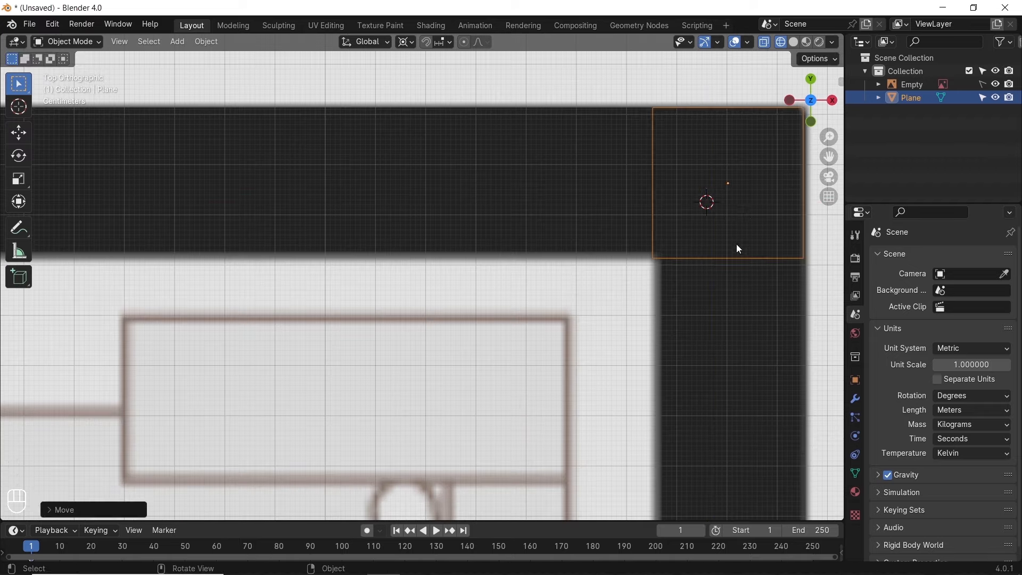
{"action": "key", "text": "Tab"}
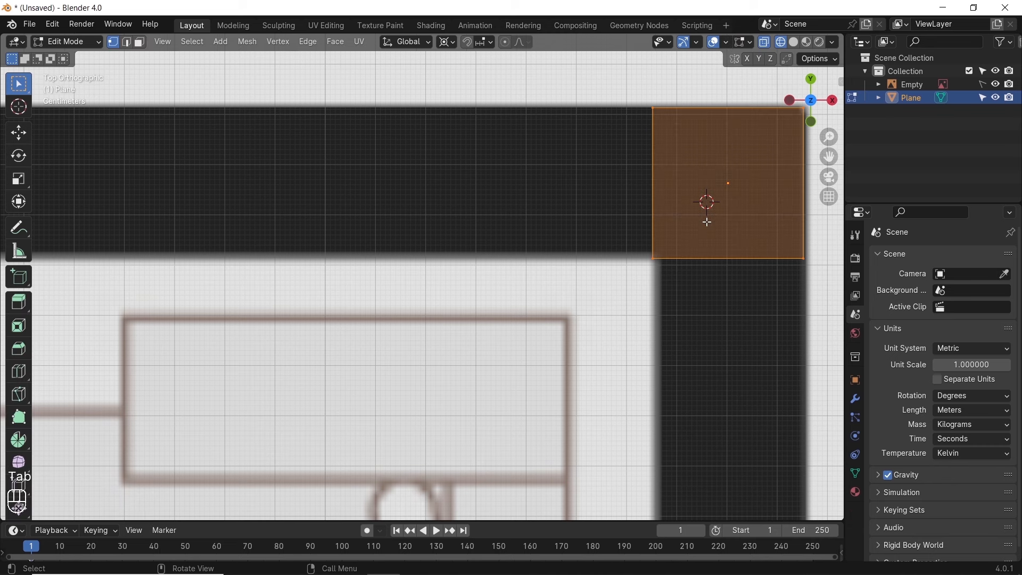
Move the plane's lower edge along Y and its left edge along X to match the Living room's upper-right wall corner
{"action": "key", "text": "g"}
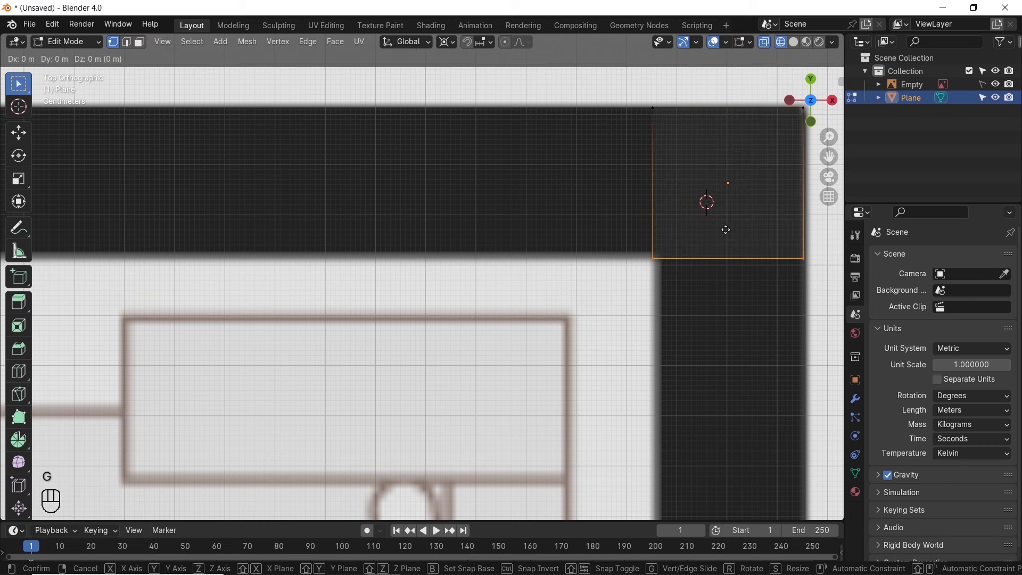
{"action": "key", "text": "y"}
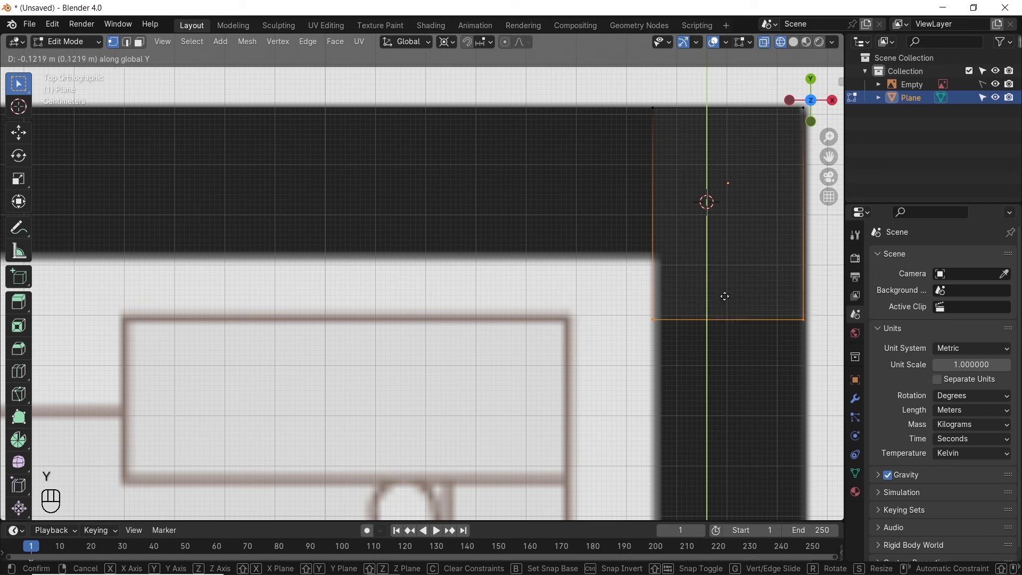
{"action": "key", "text": "shift"}
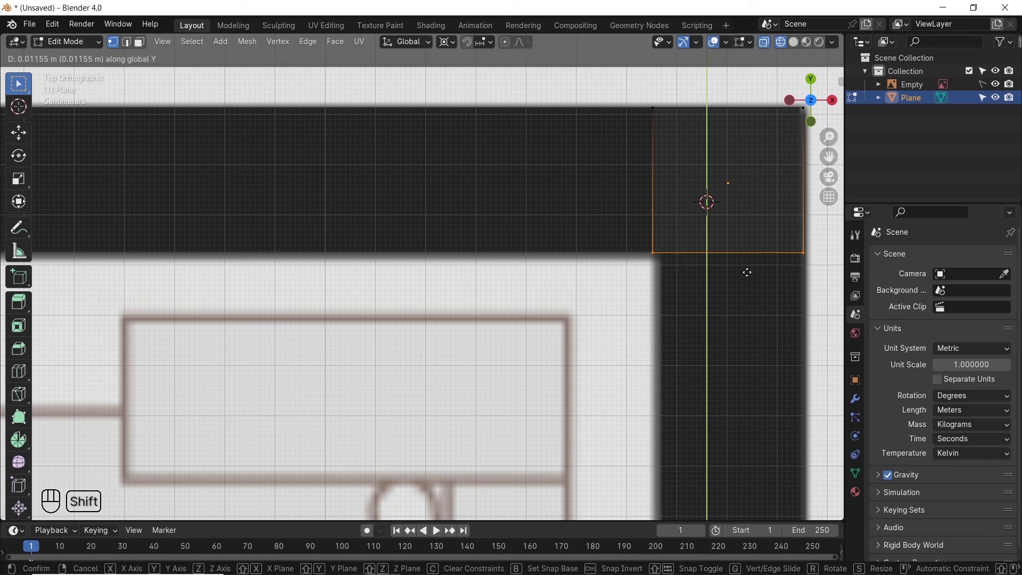
{"action": "left_click", "coordinate": [747, 272]}
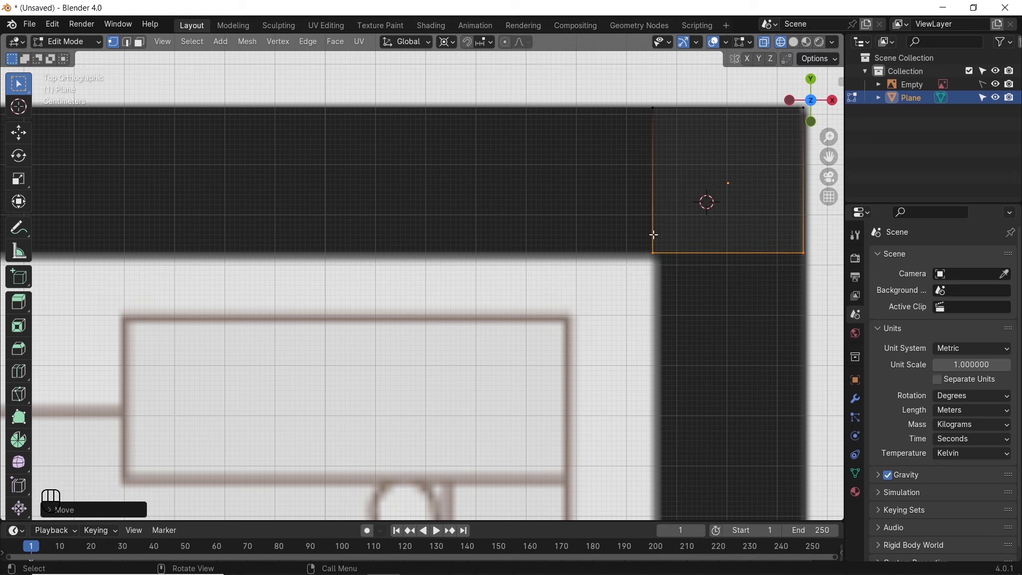
{"action": "key", "text": "g"}
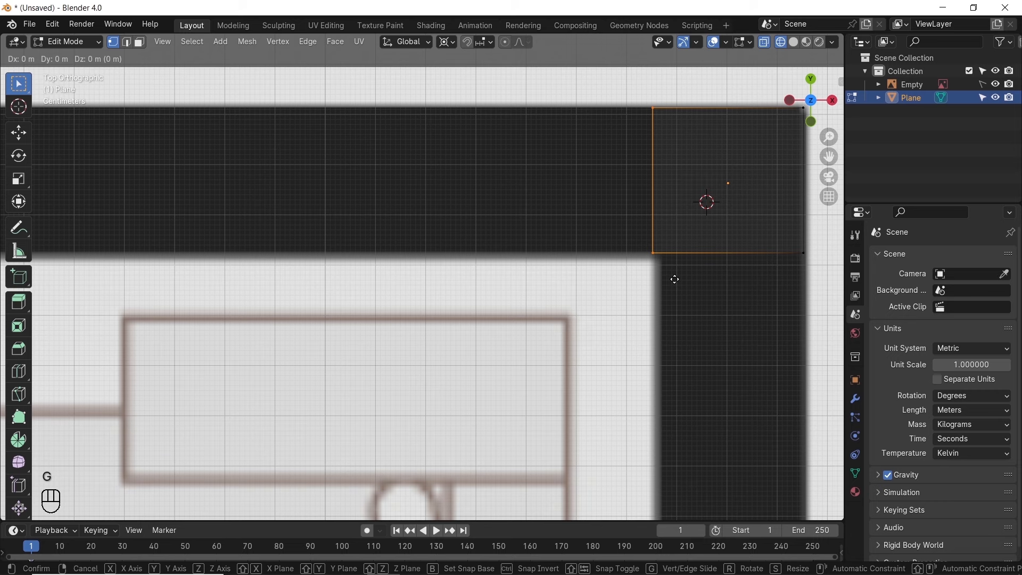
{"action": "key", "text": "x"}
{"action": "key", "text": "shift"}
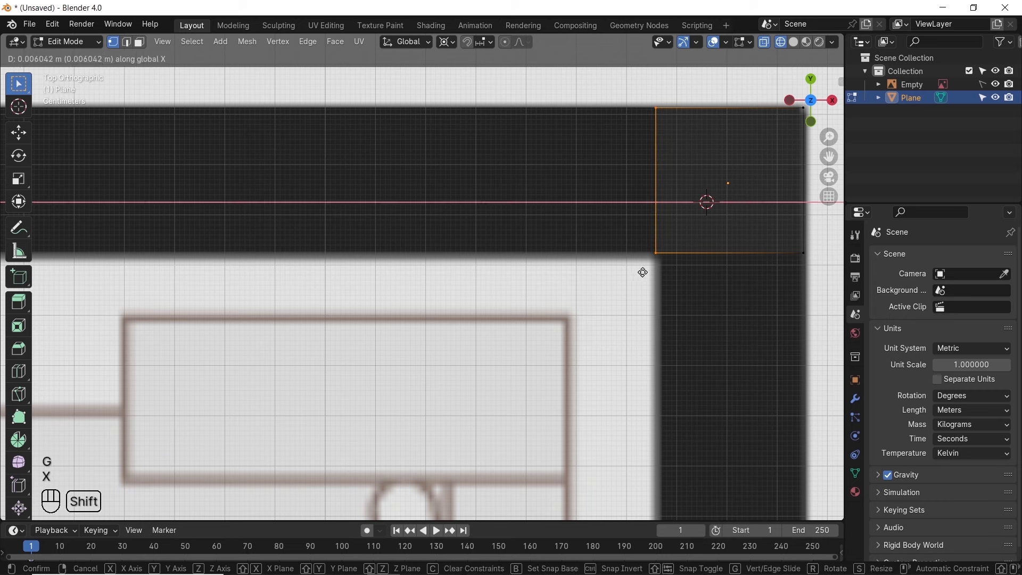
{"action": "left_click", "coordinate": [643, 272]}
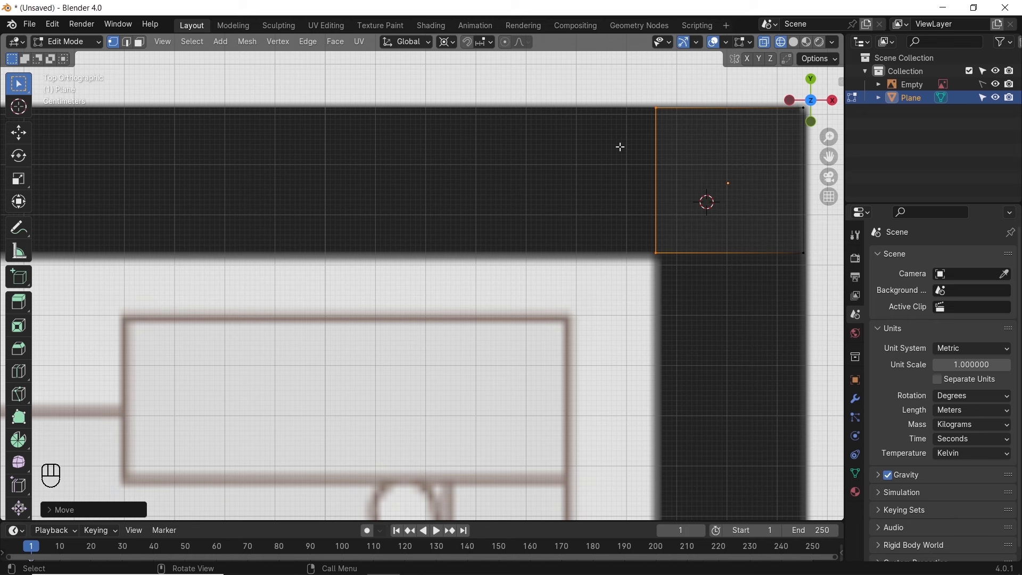
Extrude the plane's left edge along X and align its end with the right side of the Living room's upper window
{"action": "key", "text": "e"}
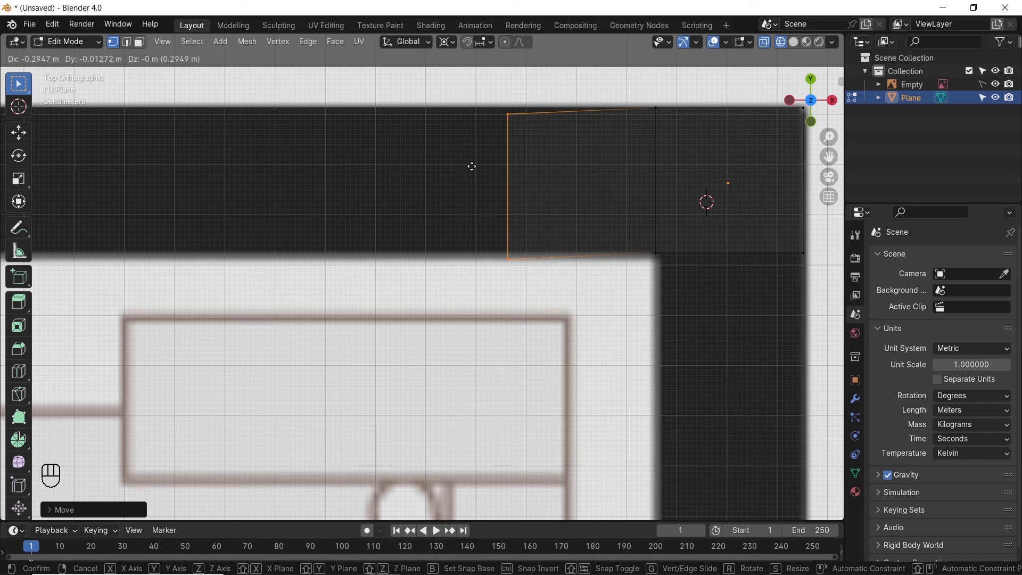
{"action": "key", "text": "x"}
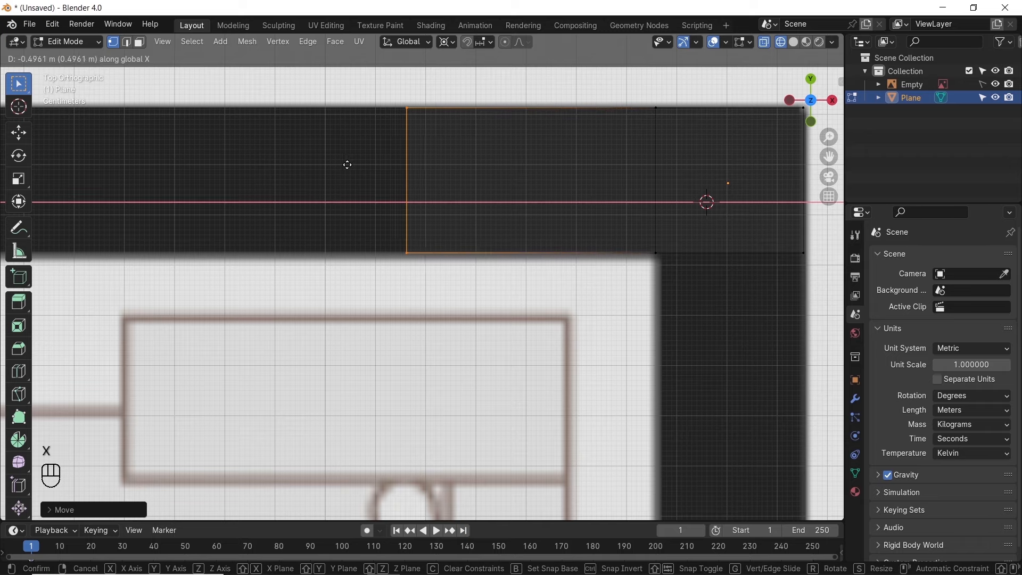
{"action": "left_click", "coordinate": [192, 155]}
{"action": "scroll", "coordinate": [475, 209], "scroll_direction": "down", "scroll_amount": 2}
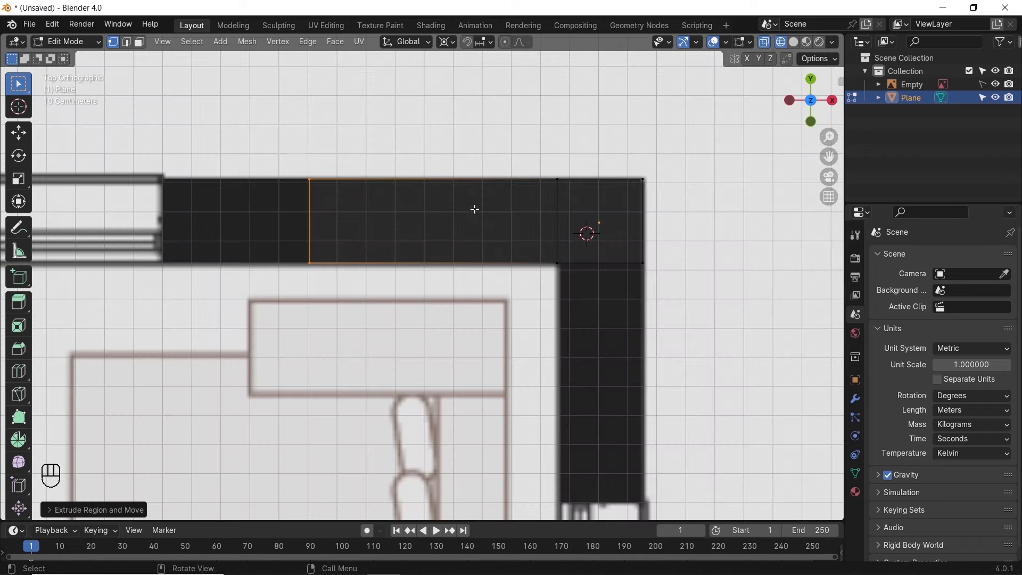
{"action": "scroll", "coordinate": [235, 233], "scroll_direction": "up", "scroll_amount": 1}
{"action": "middle_click_drag", "start_coordinate": [235, 233], "coordinate": [562, 272], "text": "shift"}
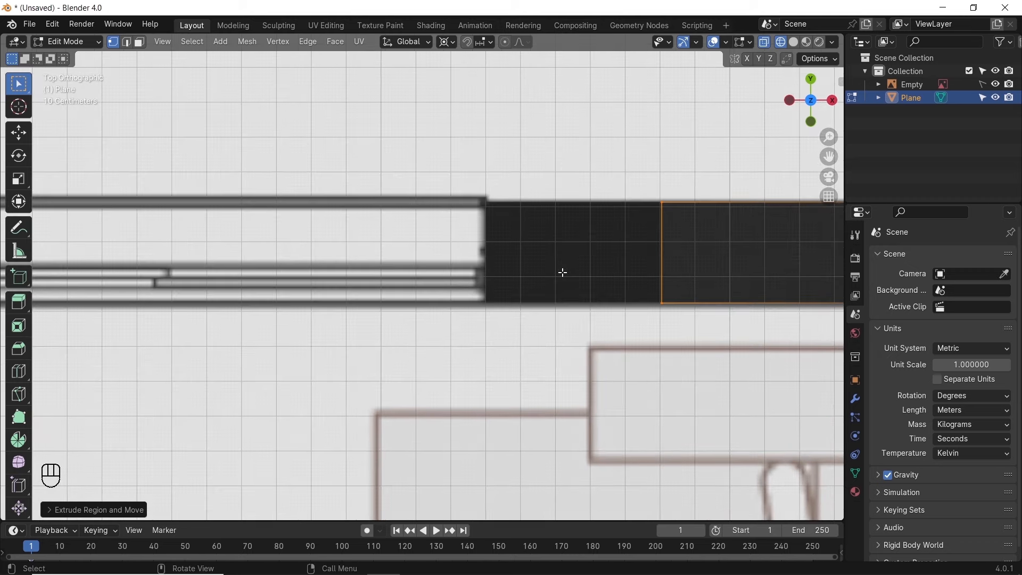
{"action": "key", "text": "g"}
{"action": "key", "text": "x"}
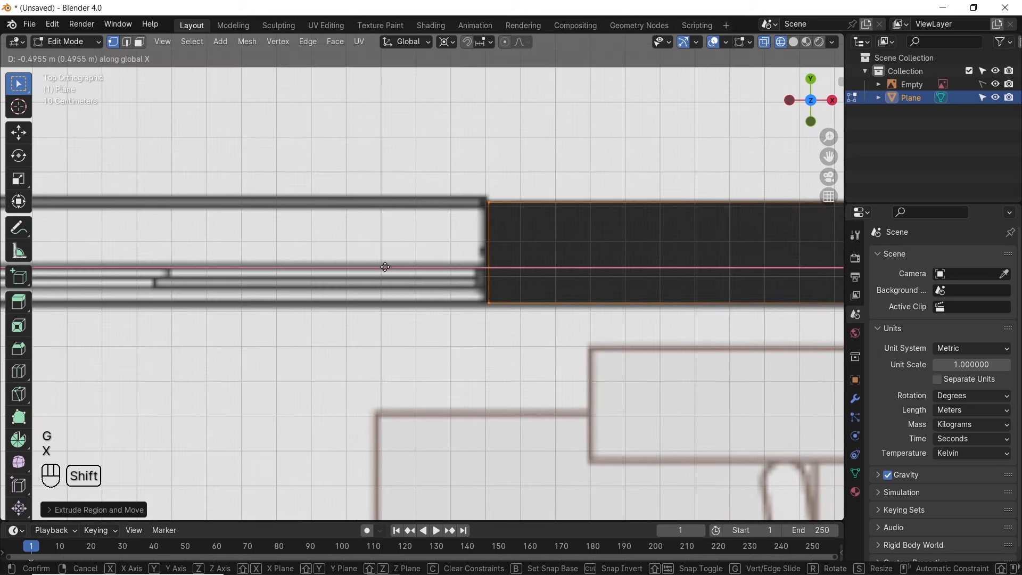
{"action": "left_click", "coordinate": [364, 271]}
Duplicate the wall's end edge along X and align the copy with the left side of the Living room's upper window
{"action": "scroll", "coordinate": [373, 271], "scroll_direction": "down", "scroll_amount": 2}
{"action": "middle_click_drag", "start_coordinate": [373, 298], "coordinate": [532, 295], "text": "shift"}
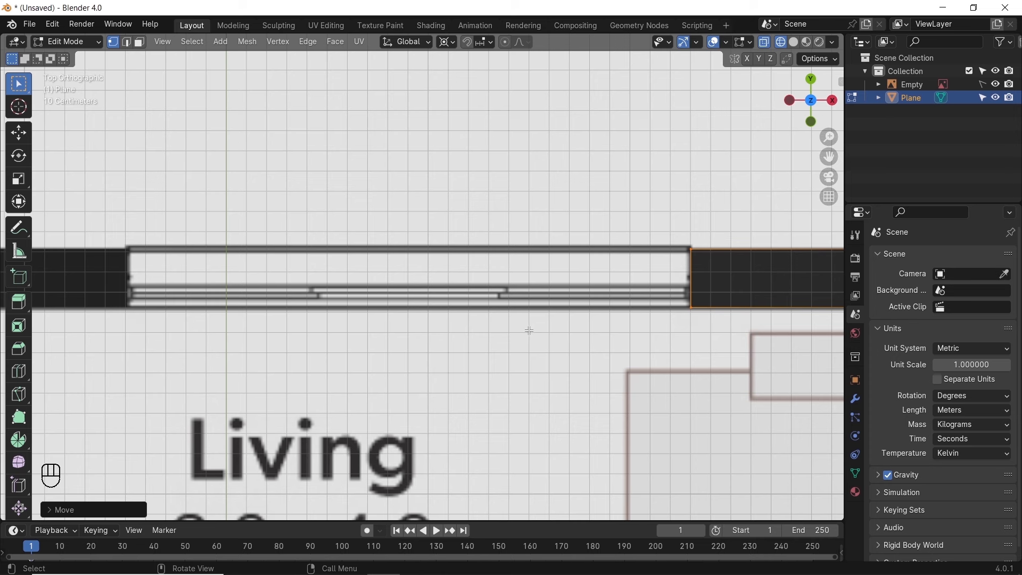
{"action": "key", "text": "shift+d"}
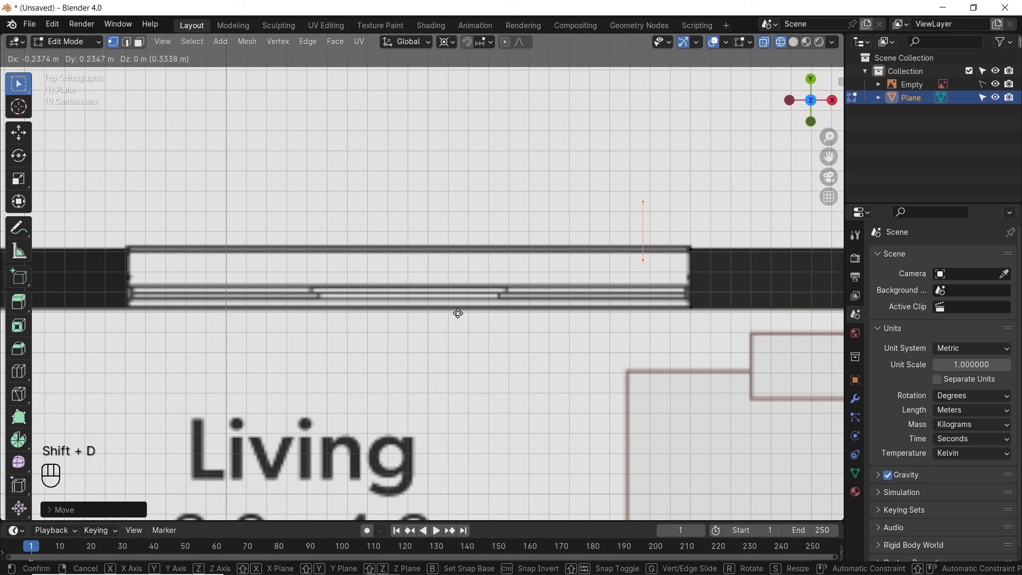
{"action": "key", "text": "x"}
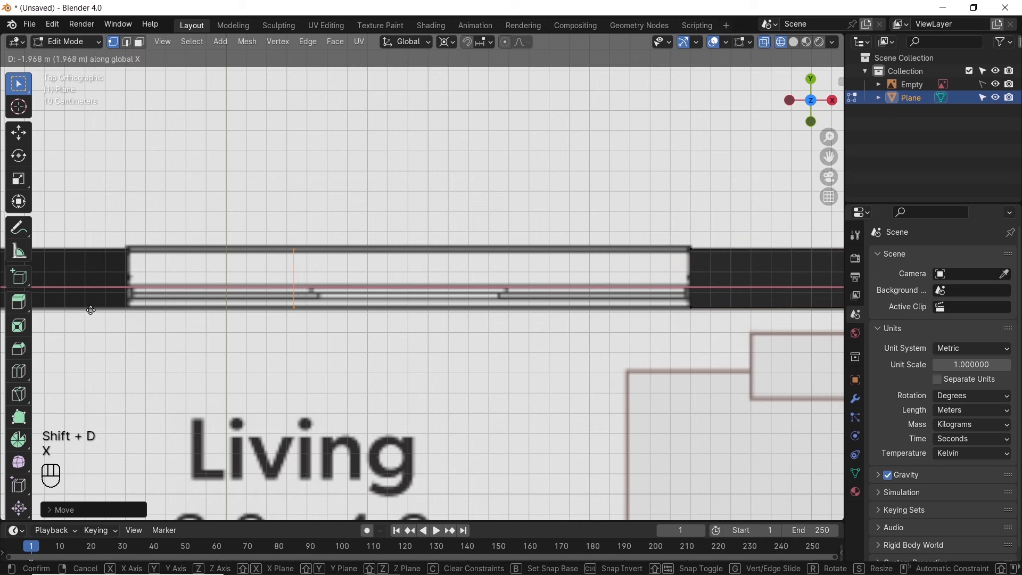
{"action": "left_click", "coordinate": [49, 307]}
{"action": "key", "text": "g"}
{"action": "key", "text": "x"}
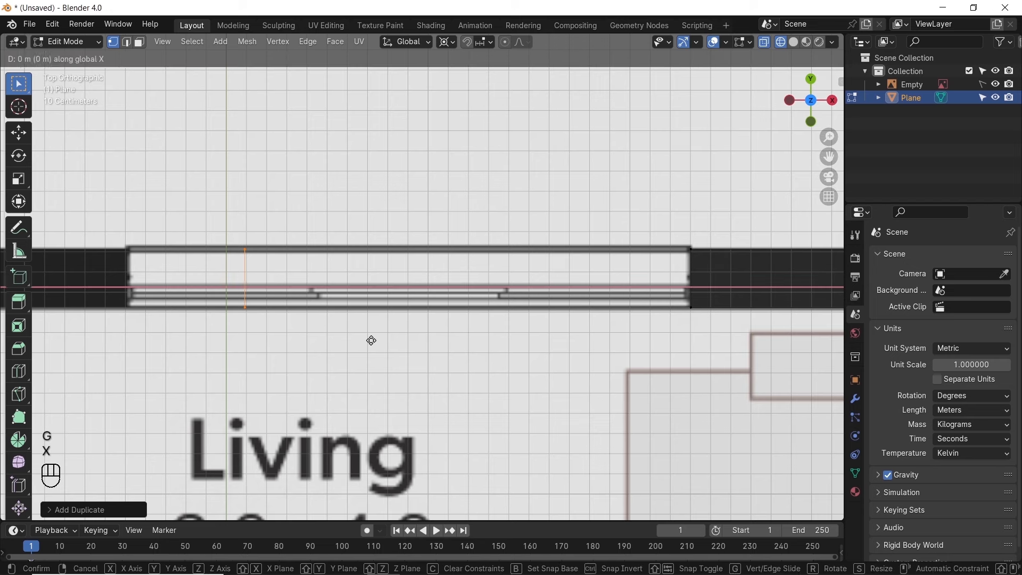
{"action": "key", "text": "shift"}
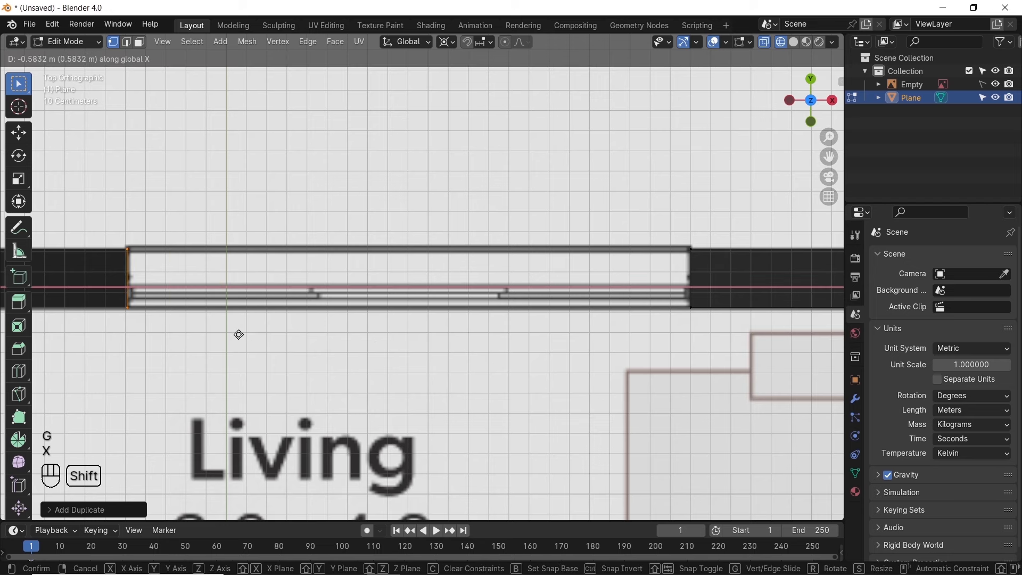
{"action": "left_click", "coordinate": [239, 334]}
Extrude the duplicated edge along X to the inner face of the wall beside the Alfresco, and switch to solid shading
{"action": "middle_click_drag", "start_coordinate": [110, 360], "coordinate": [515, 322], "text": "shift"}
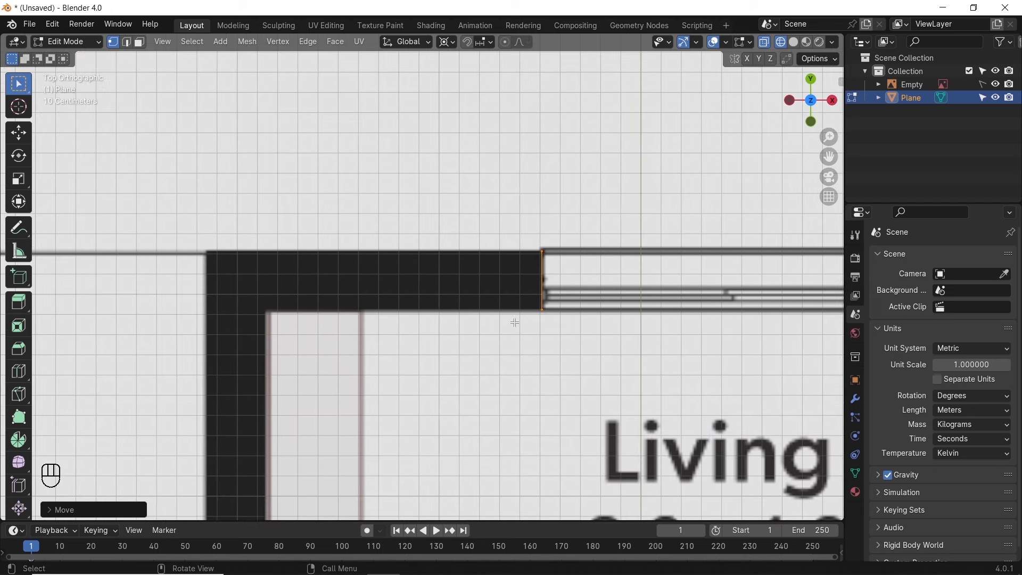
{"action": "key", "text": "e"}
{"action": "key", "text": "x"}
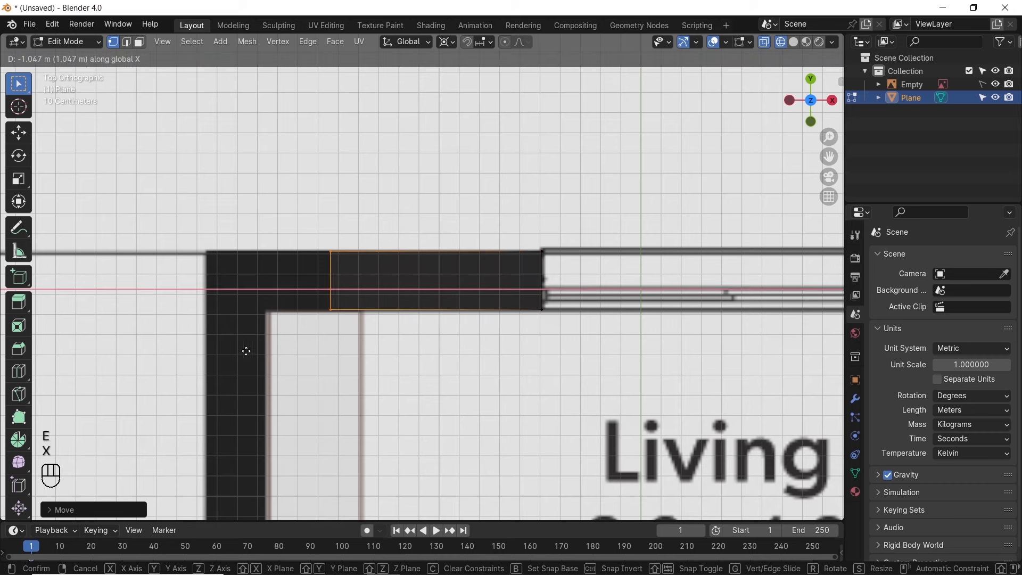
{"action": "left_click", "coordinate": [195, 367]}
{"action": "key", "text": "z"}
{"action": "left_click", "coordinate": [500, 340]}
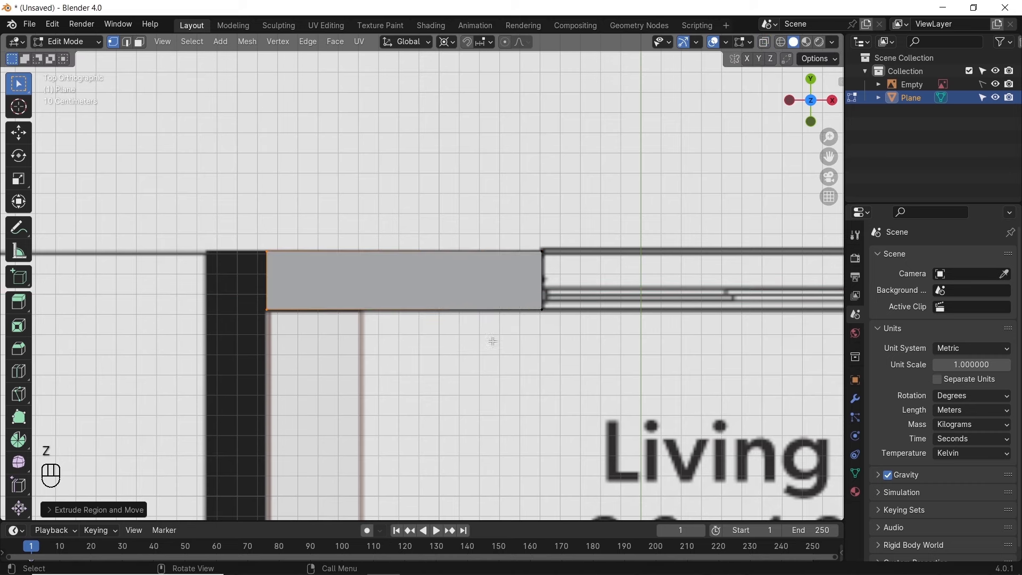
Extrude the wall's end edge along X to fill the Living room's upper-left wall corner
{"action": "middle_click_drag", "start_coordinate": [376, 285], "coordinate": [390, 287], "text": "shift"}
{"action": "scroll", "coordinate": [456, 298], "scroll_direction": "up", "scroll_amount": 3}
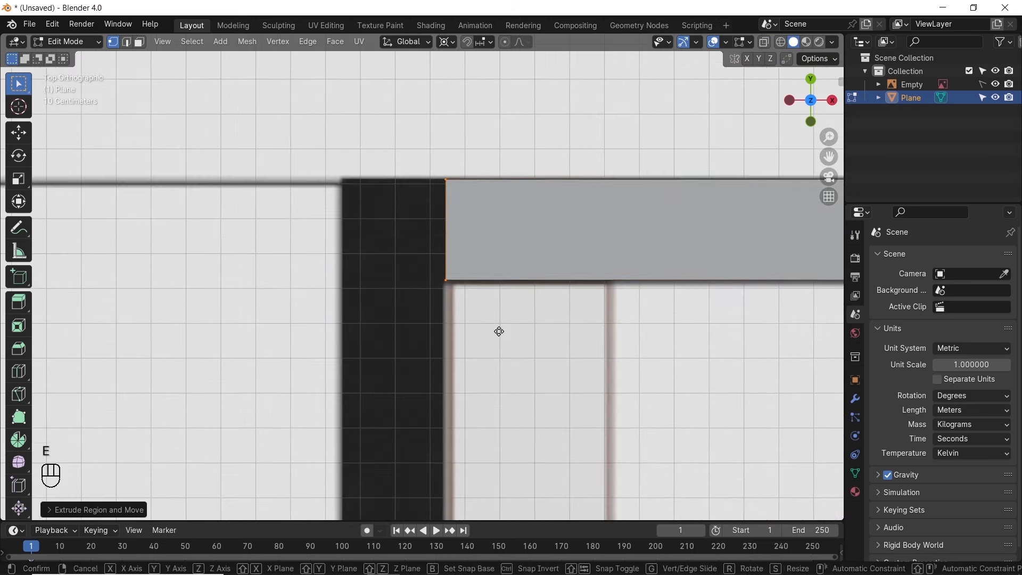
{"action": "key", "text": "e"}
{"action": "key", "text": "x"}
{"action": "left_click", "coordinate": [299, 325]}
Extrude the corner's lower edge down along Y between the Alfresco and Living room, and align it with the start of the lower wall corner
{"action": "left_click_drag", "start_coordinate": [322, 255], "coordinate": [473, 317]}
{"action": "scroll", "coordinate": [481, 372], "scroll_direction": "down", "scroll_amount": 3}
{"action": "scroll", "coordinate": [512, 245], "scroll_direction": "down", "scroll_amount": 2}
{"action": "middle_click_drag", "start_coordinate": [484, 420], "coordinate": [519, 222], "text": "shift"}
{"action": "scroll", "coordinate": [512, 246], "scroll_direction": "down", "scroll_amount": 4}
{"action": "key", "text": "e"}
{"action": "key", "text": "y"}
{"action": "left_click", "coordinate": [537, 38]}
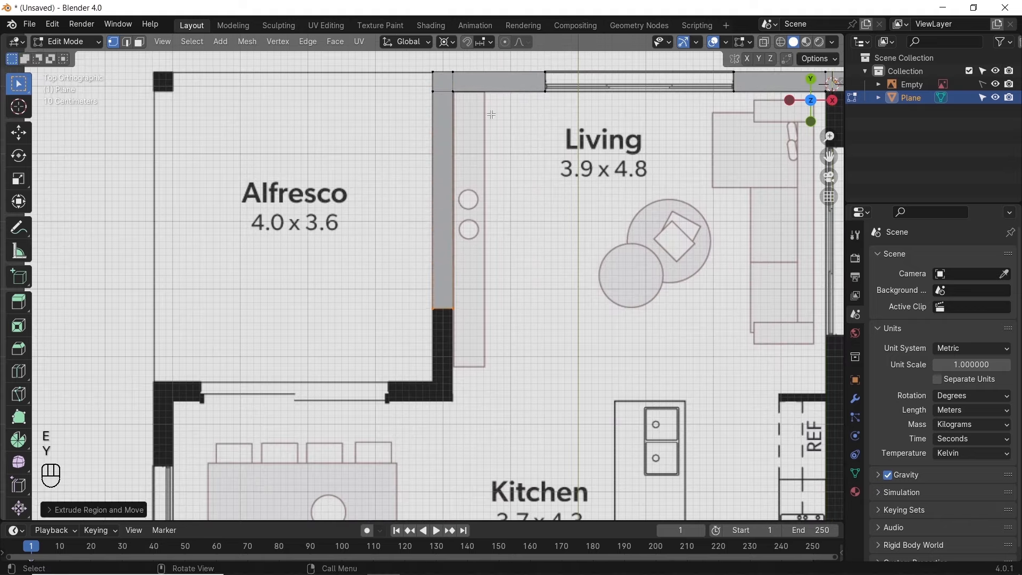
{"action": "scroll", "coordinate": [490, 331], "scroll_direction": "up", "scroll_amount": 5}
{"action": "key", "text": "g"}
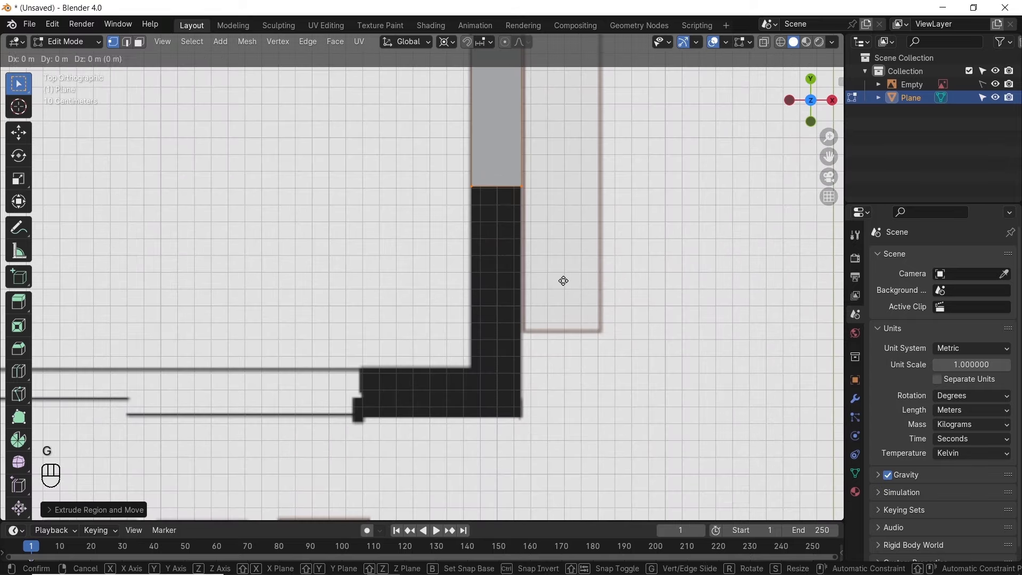
{"action": "key", "text": "y"}
{"action": "key", "text": "shift"}
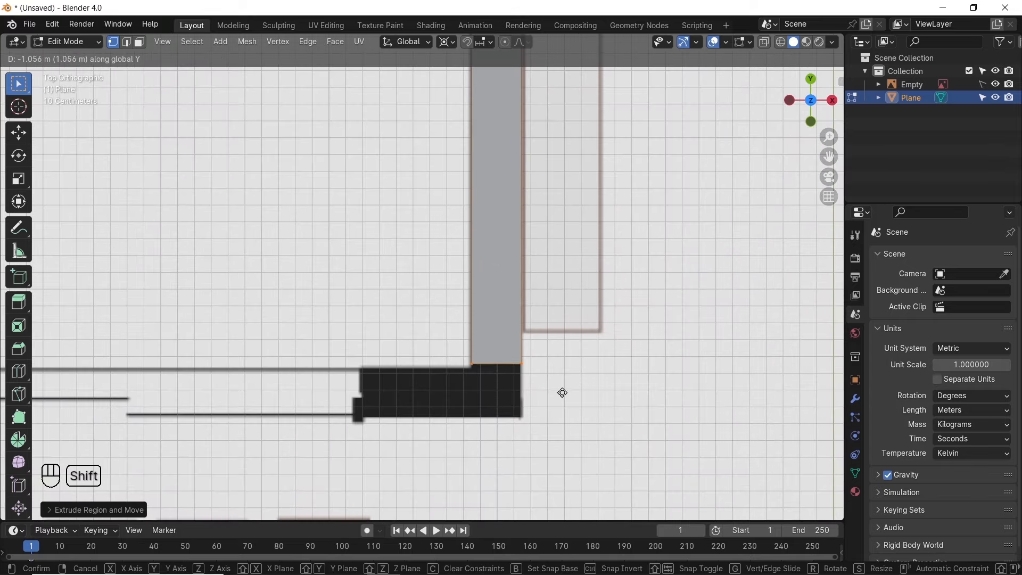
{"action": "left_click", "coordinate": [560, 417]}
Extrude the end edge about 0.3 m down along Y to fill the Alfresco's lower-right wall corner
{"action": "middle_click_drag", "start_coordinate": [487, 402], "coordinate": [548, 321], "text": "shift"}
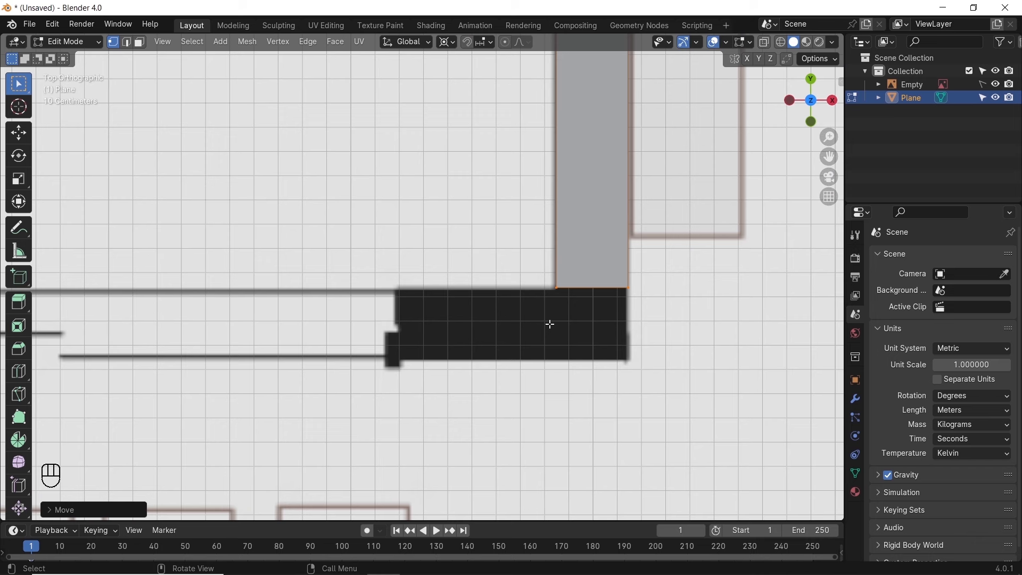
{"action": "key", "text": "e"}
{"action": "key", "text": "y"}
{"action": "key", "text": "shift"}
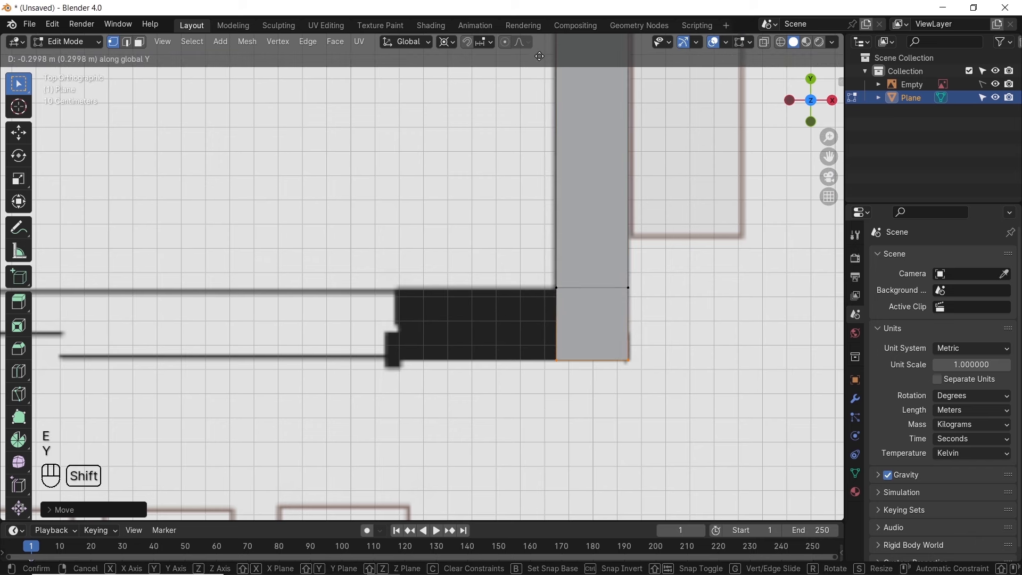
{"action": "left_click", "coordinate": [539, 57]}
Extrude the corner's left edge about 0.66 m along X to the right side of the Alfresco's sliding door opening
{"action": "left_click_drag", "start_coordinate": [528, 256], "coordinate": [571, 390]}
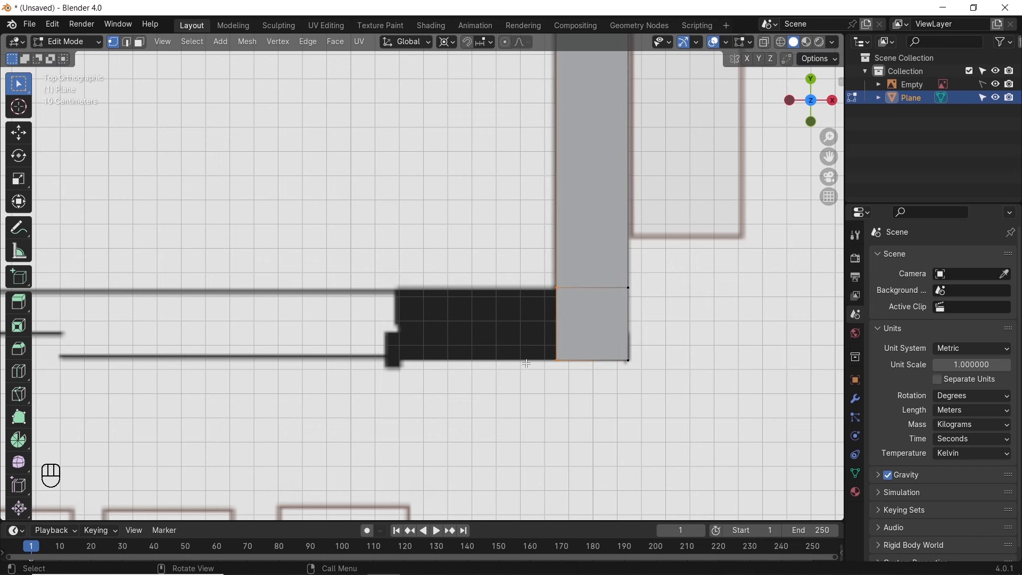
{"action": "key", "text": "e"}
{"action": "key", "text": "x"}
{"action": "key", "text": "shift"}
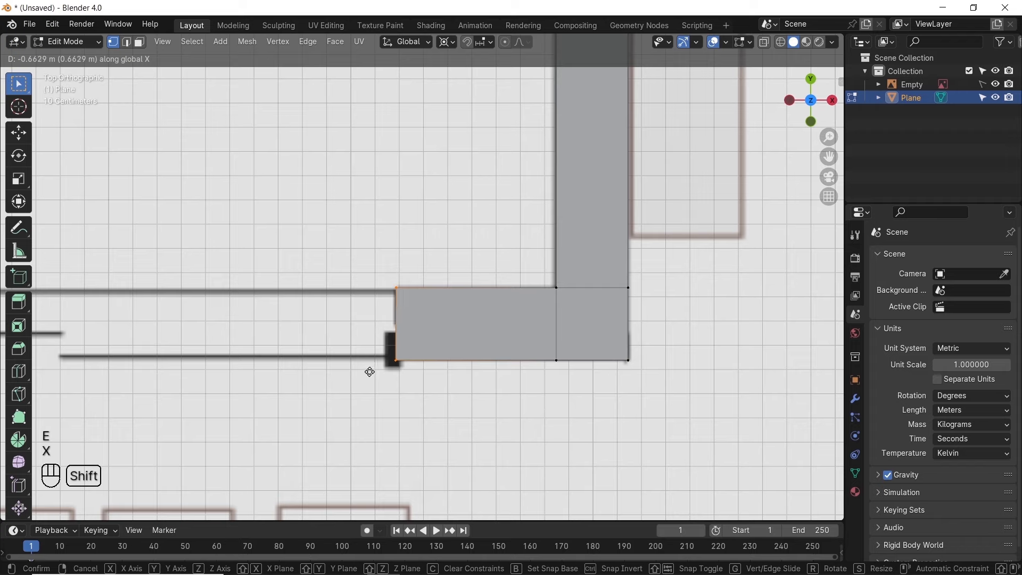
{"action": "left_click", "coordinate": [369, 371]}
Duplicate the wall's end edge along X to the left side of the Alfresco's sliding door opening
{"action": "scroll", "coordinate": [369, 371], "scroll_direction": "down", "scroll_amount": 2}
{"action": "middle_click_drag", "start_coordinate": [257, 365], "coordinate": [529, 388], "text": "shift"}
{"action": "key", "text": "shift+d"}
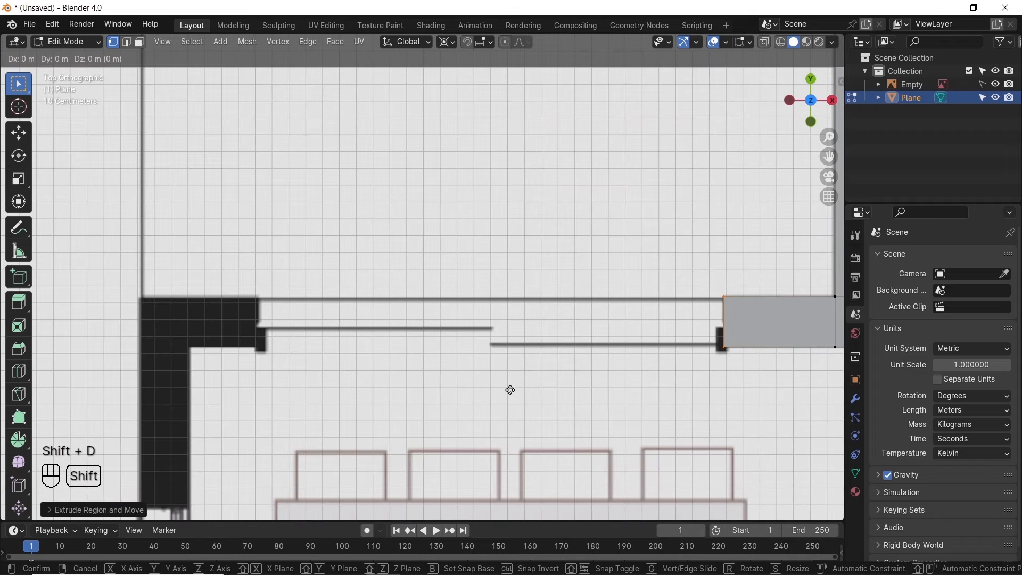
{"action": "key", "text": "x"}
{"action": "left_click", "coordinate": [44, 381]}
Extrude the duplicated edge about 0.4 m along X to the inner face of the left exterior wall
{"action": "middle_click_drag", "start_coordinate": [271, 341], "coordinate": [505, 314], "text": "shift"}
{"action": "scroll", "coordinate": [492, 339], "scroll_direction": "up", "scroll_amount": 3}
{"action": "key", "text": "e"}
{"action": "key", "text": "x"}
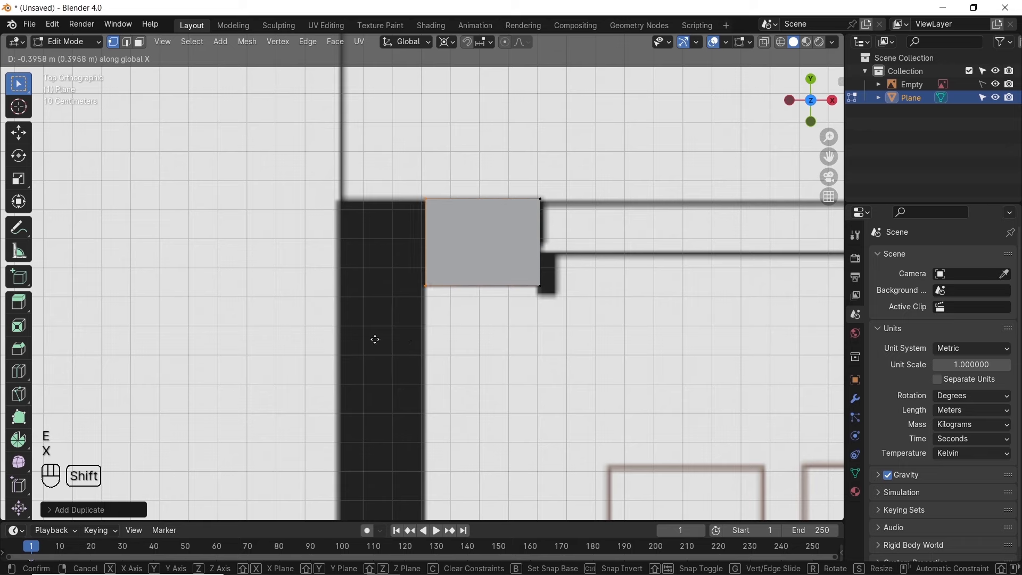
{"action": "left_click", "coordinate": [358, 341]}
Move the short wall segment's right edge along X to align it with the left side of the sliding door opening
{"action": "middle_click_drag", "start_coordinate": [417, 347], "coordinate": [460, 326], "text": "shift"}
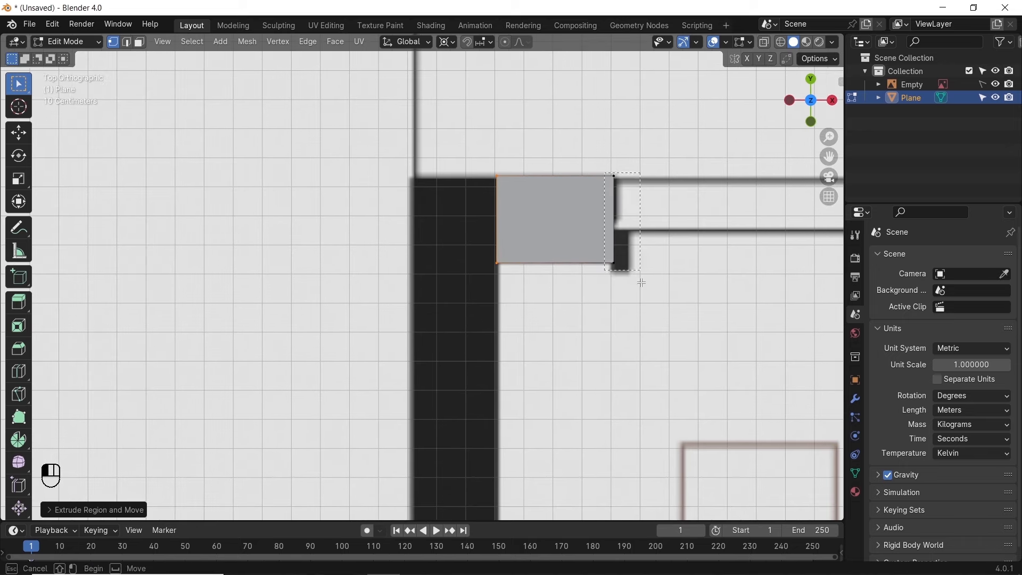
{"action": "key", "text": "g"}
{"action": "key", "text": "x"}
{"action": "left_click", "coordinate": [662, 288]}
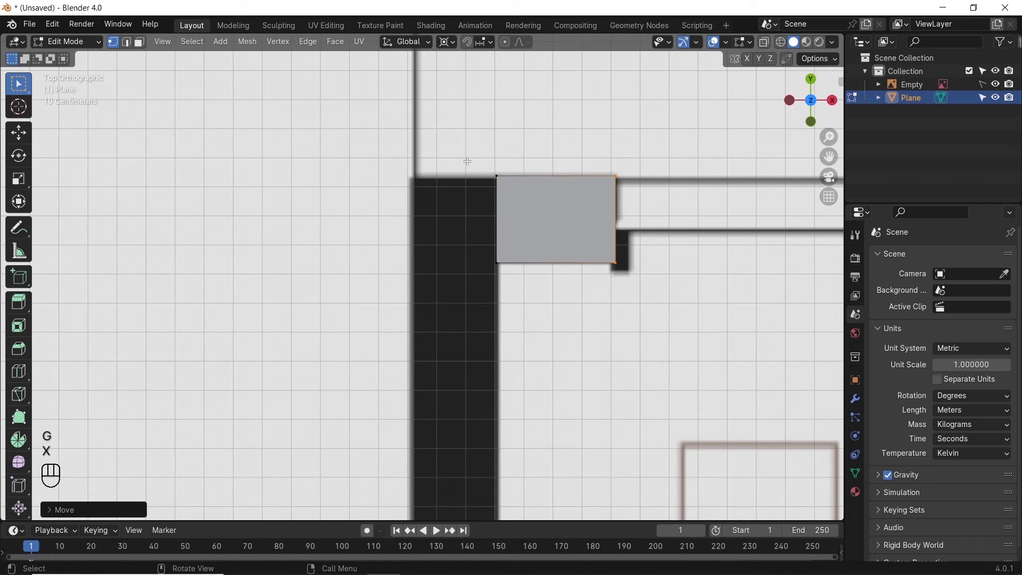
Extrude the short segment's left edge about 0.29 m along X to fill the Alfresco's lower-left wall corner
{"action": "left_click_drag", "start_coordinate": [467, 162], "coordinate": [523, 293]}
{"action": "key", "text": "e"}
{"action": "key", "text": "x"}
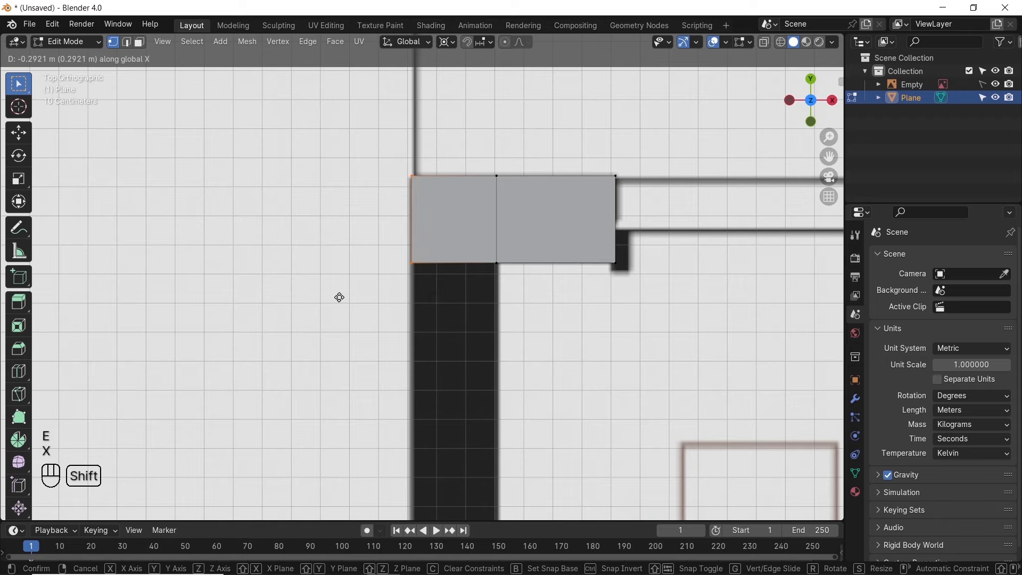
{"action": "left_click", "coordinate": [349, 297]}
Extrude the corner's lower edge down along Y to the top of the window in the left exterior wall
{"action": "middle_click_drag", "start_coordinate": [511, 285], "coordinate": [523, 262], "text": "shift"}
{"action": "key", "text": "e"}
{"action": "key", "text": "y"}
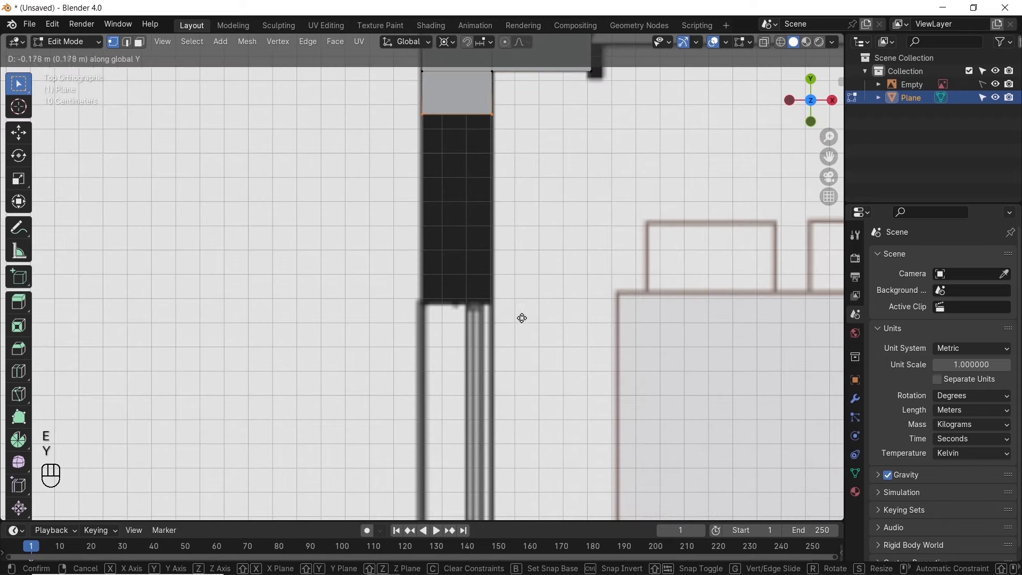
{"action": "left_click", "coordinate": [540, 39]}
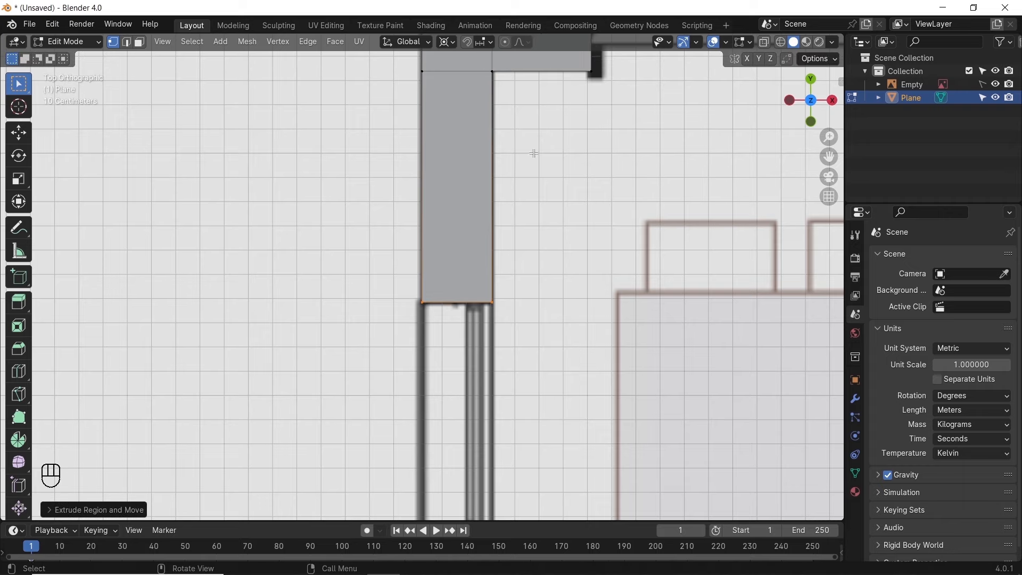
Duplicate the left wall's lower edge about 2.78 m down along Y to the bottom of the Dining window
{"action": "scroll", "coordinate": [535, 122], "scroll_direction": "down", "scroll_amount": 5}
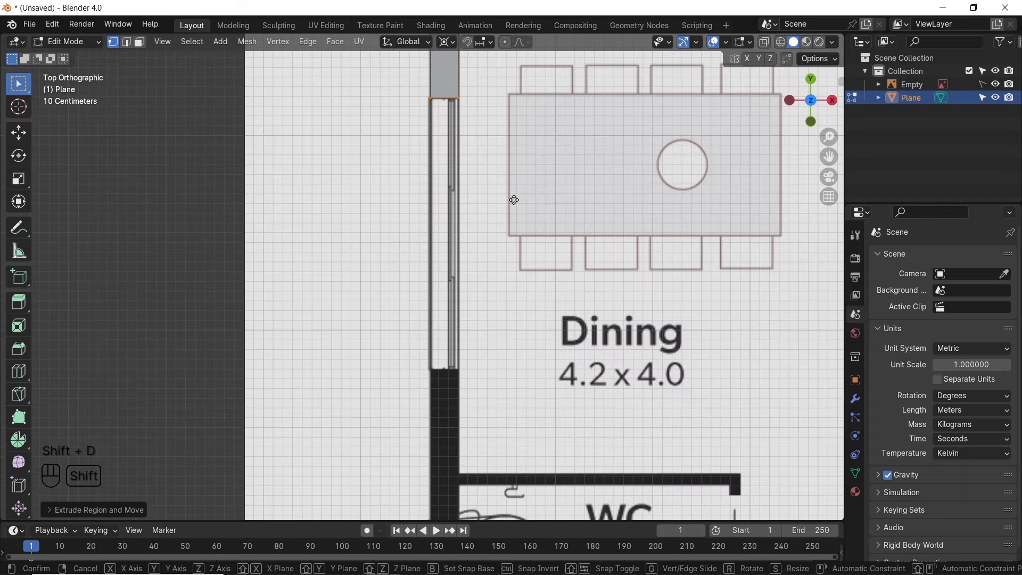
{"action": "key", "text": "shift+d"}
{"action": "key", "text": "y"}
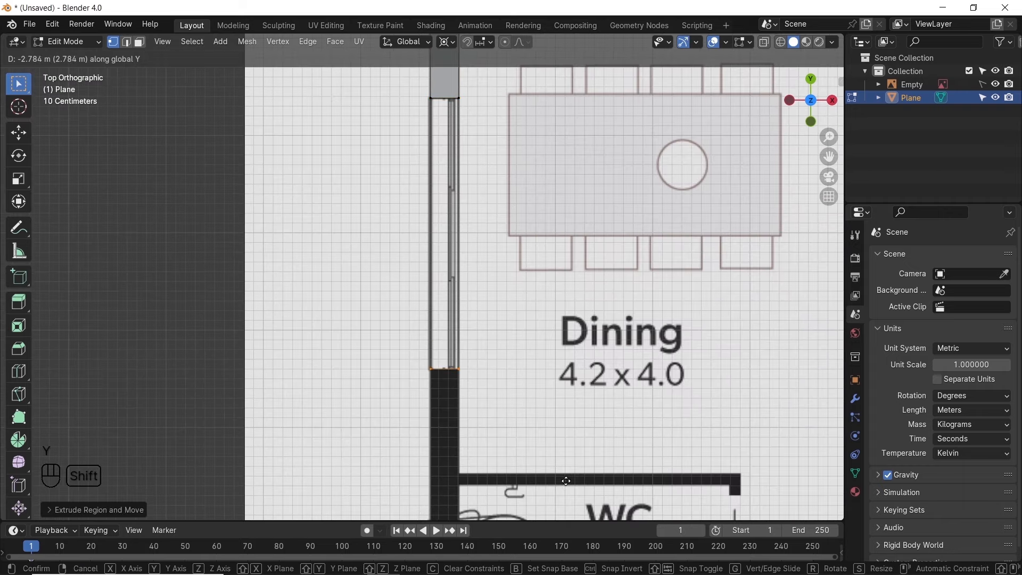
{"action": "left_click", "coordinate": [566, 481]}
Extrude the duplicated edge down along Y to the upper face of the wall between Dining and WC
{"action": "left_click_drag", "start_coordinate": [425, 357], "coordinate": [465, 381]}
{"action": "middle_click_drag", "start_coordinate": [489, 383], "coordinate": [505, 210], "text": "shift"}
{"action": "scroll", "coordinate": [515, 242], "scroll_direction": "up", "scroll_amount": 3}
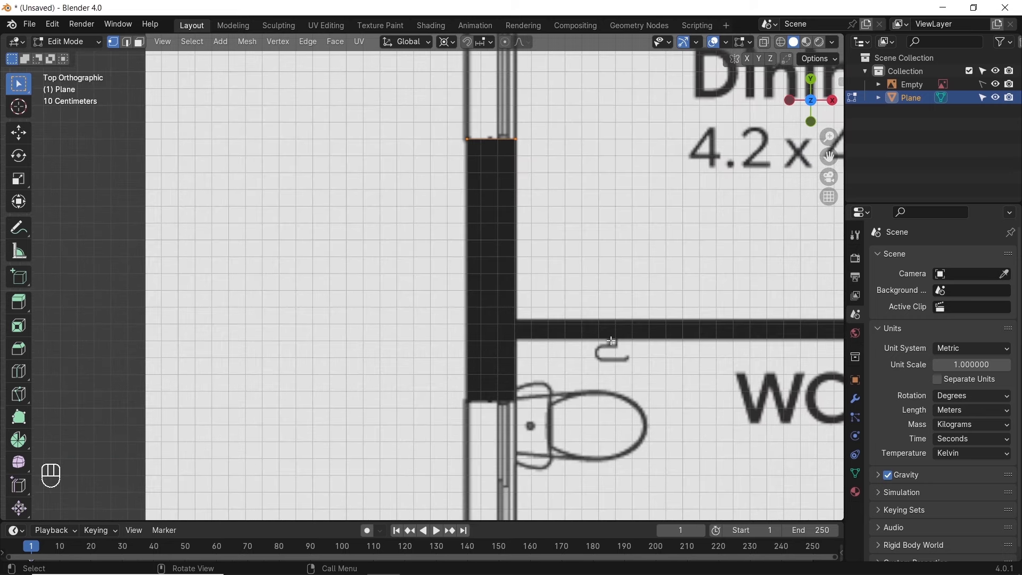
{"action": "key", "text": "e"}
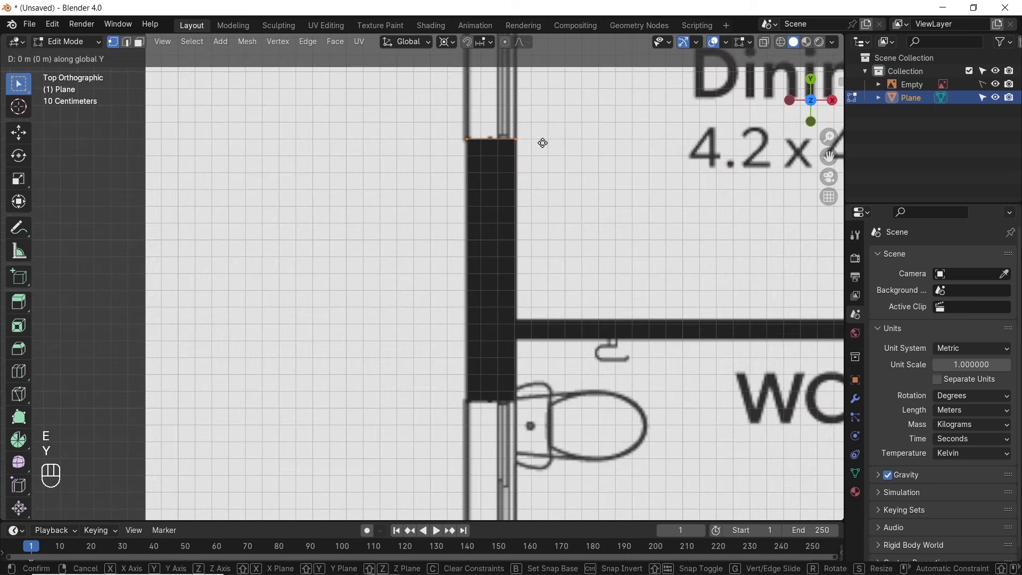
{"action": "key", "text": "y"}
{"action": "left_click", "coordinate": [548, 298]}
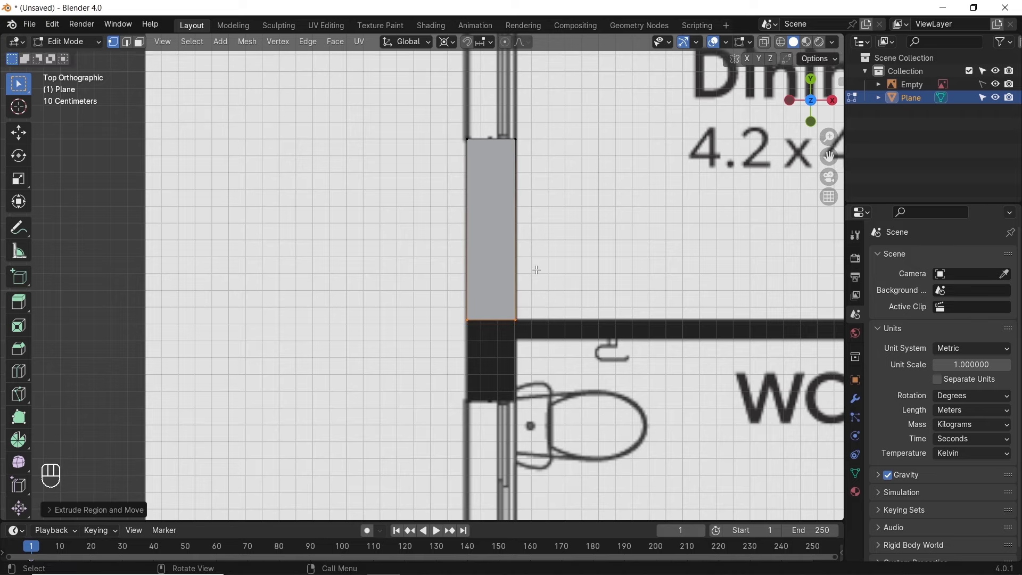
Extrude the exterior wall's lower edge down along Y by the thickness of the wall between Dining and WC
{"action": "middle_click_drag", "start_coordinate": [536, 269], "coordinate": [490, 238], "text": "shift"}
{"action": "scroll", "coordinate": [520, 272], "scroll_direction": "up", "scroll_amount": 2}
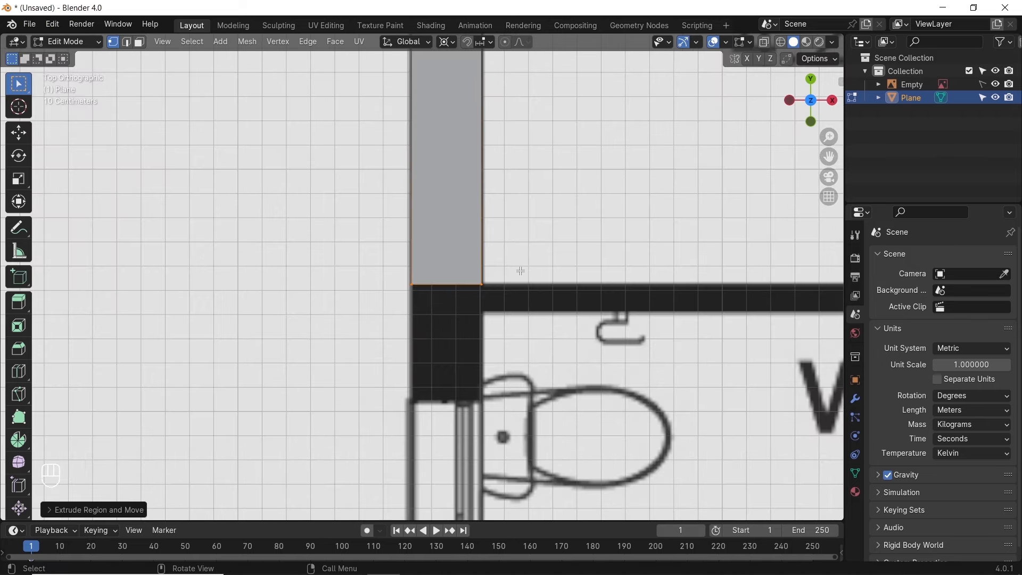
{"action": "key", "text": "e"}
{"action": "key", "text": "y"}
{"action": "left_click", "coordinate": [518, 344], "text": "shift"}
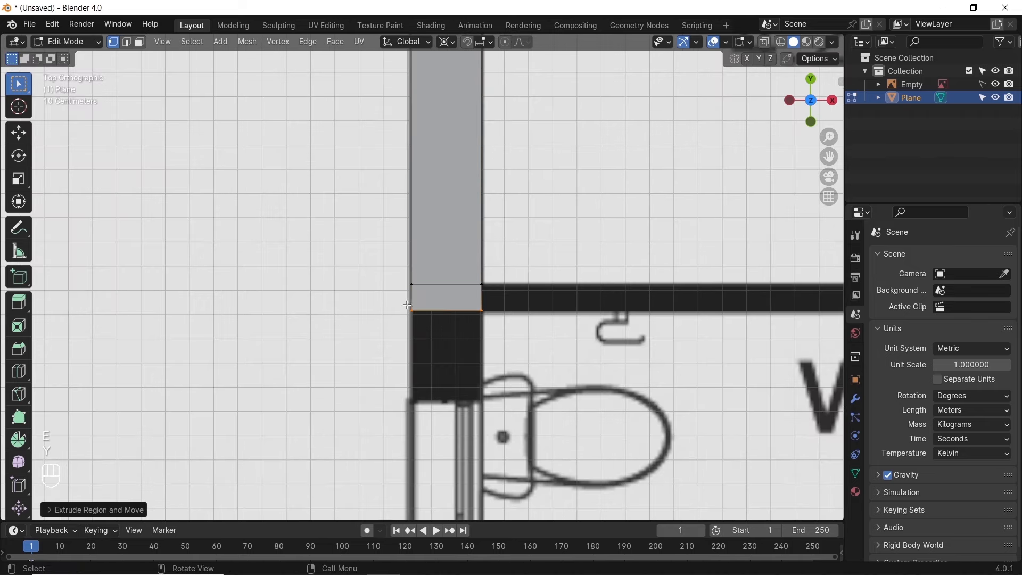
Extrude the exterior wall's lower edge down along Y to the top of the WC window
{"action": "key", "text": "e"}
{"action": "key", "text": "y"}
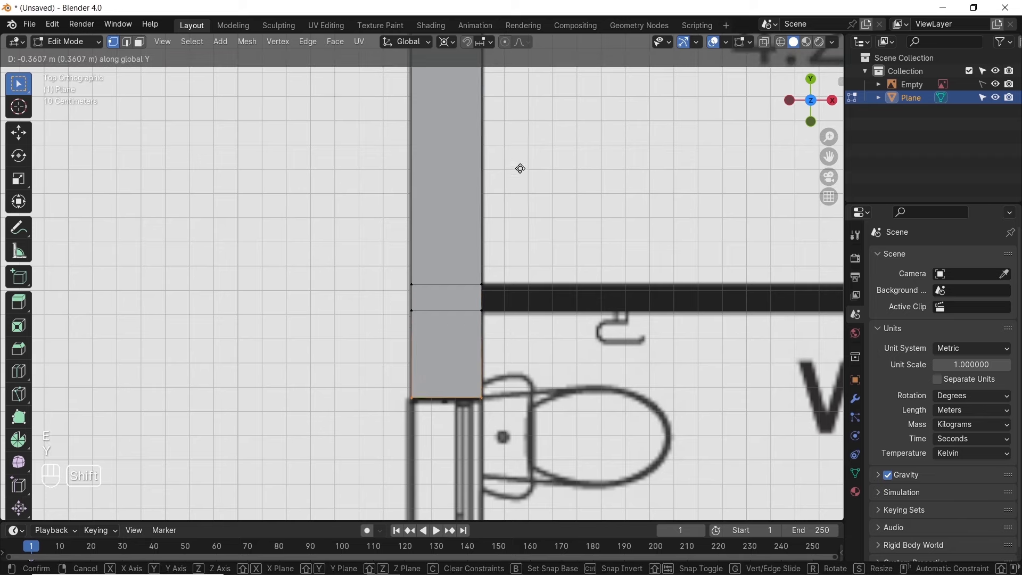
{"action": "left_click", "coordinate": [524, 187], "text": "shift"}
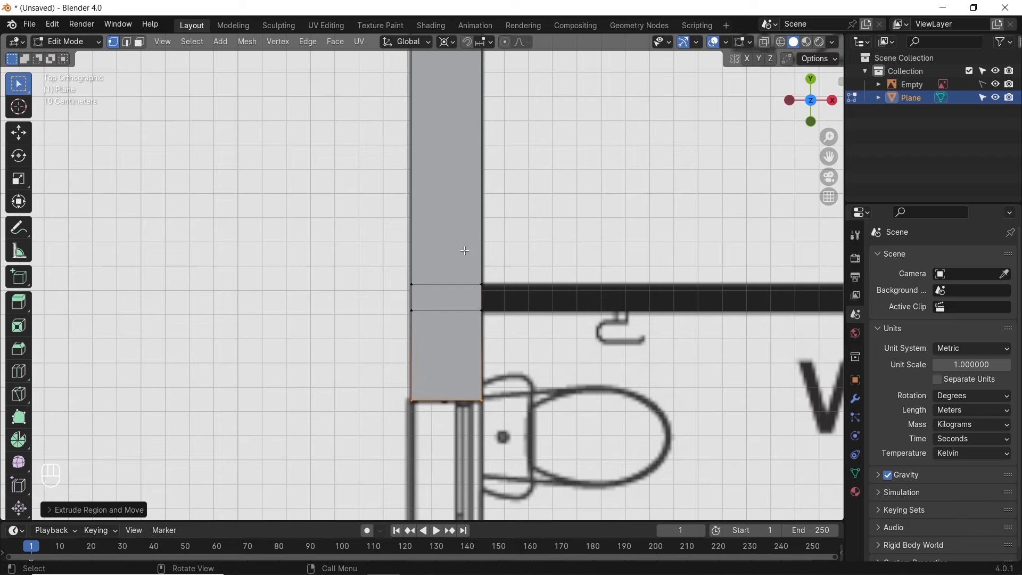
Extrude the exterior wall's short inner edge about 2.78 m along X to form the wall between Dining and WC
{"action": "left_click_drag", "start_coordinate": [509, 274], "coordinate": [473, 319]}
{"action": "scroll", "coordinate": [522, 301], "scroll_direction": "down", "scroll_amount": 4}
{"action": "middle_click_drag", "start_coordinate": [726, 324], "coordinate": [531, 321], "text": "shift"}
{"action": "scroll", "coordinate": [557, 329], "scroll_direction": "up", "scroll_amount": 2}
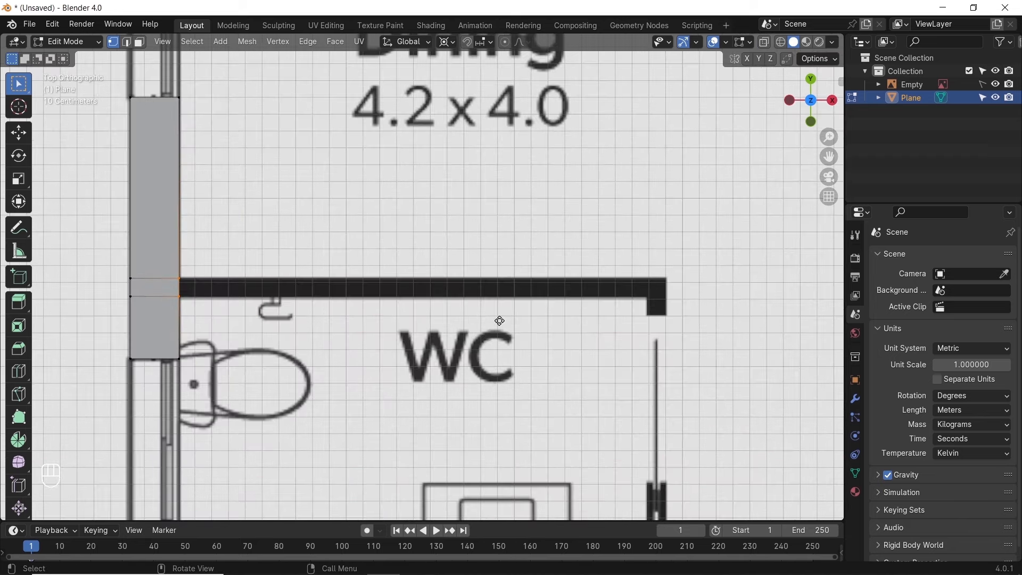
{"action": "key", "text": "e"}
{"action": "key", "text": "x"}
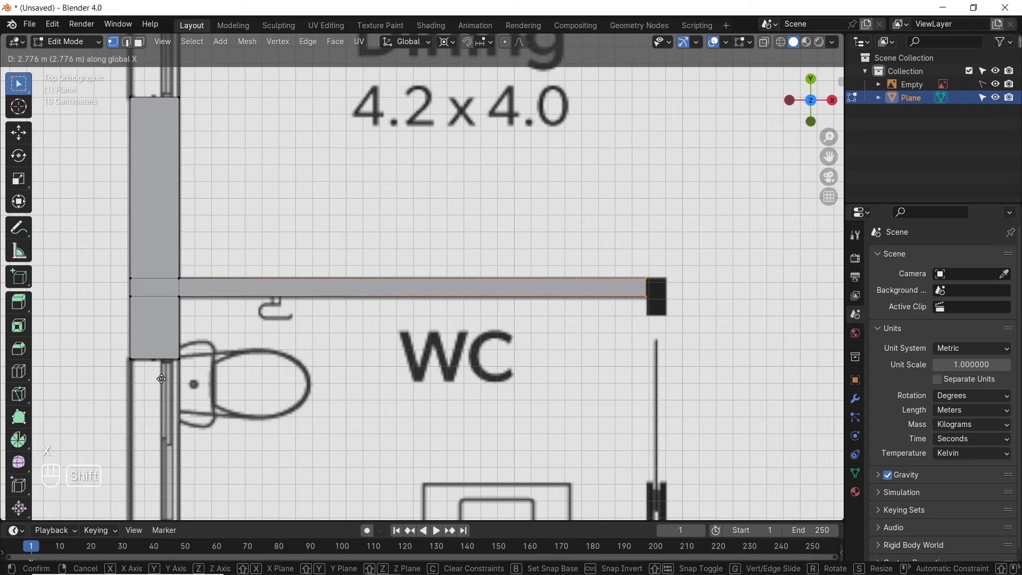
{"action": "left_click", "coordinate": [161, 379], "text": "shift"}
Extrude the Dining/WC wall's end edge along X to the outer side of its corner stub
{"action": "scroll", "coordinate": [692, 298], "scroll_direction": "up", "scroll_amount": 6}
{"action": "key", "text": "e"}
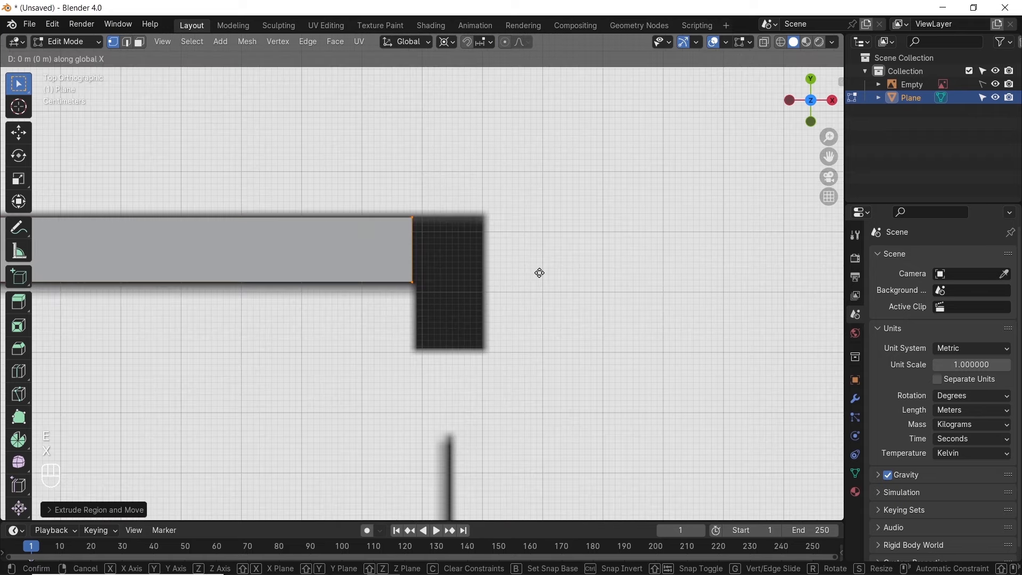
{"action": "key", "text": "x"}
{"action": "left_click", "coordinate": [663, 296], "text": "shift"}
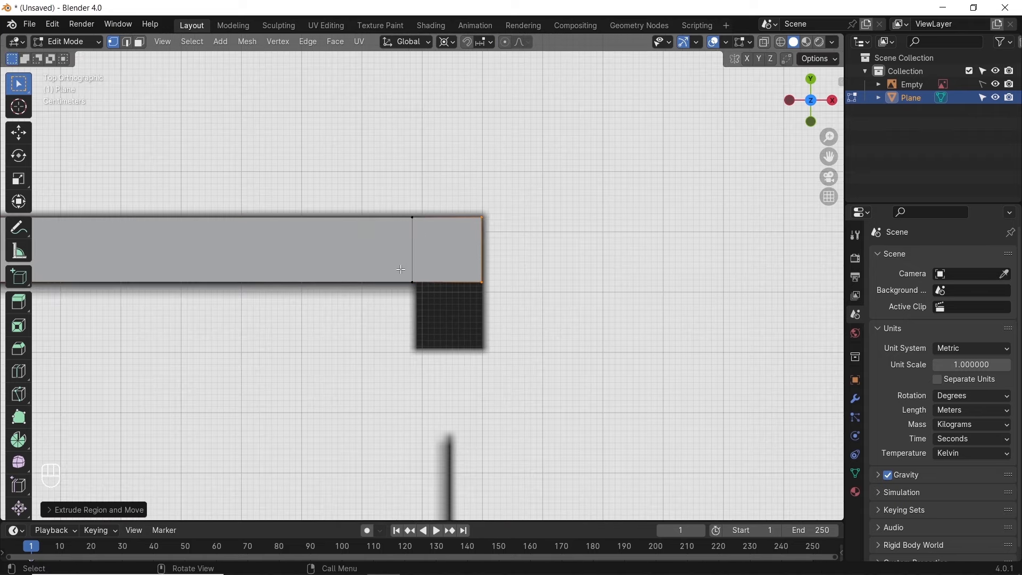
Move the dividing edge at the WC wall's corner along X to align with the stub's left side
{"action": "left_click", "coordinate": [412, 244]}
{"action": "key", "text": "g"}
{"action": "key", "text": "x"}
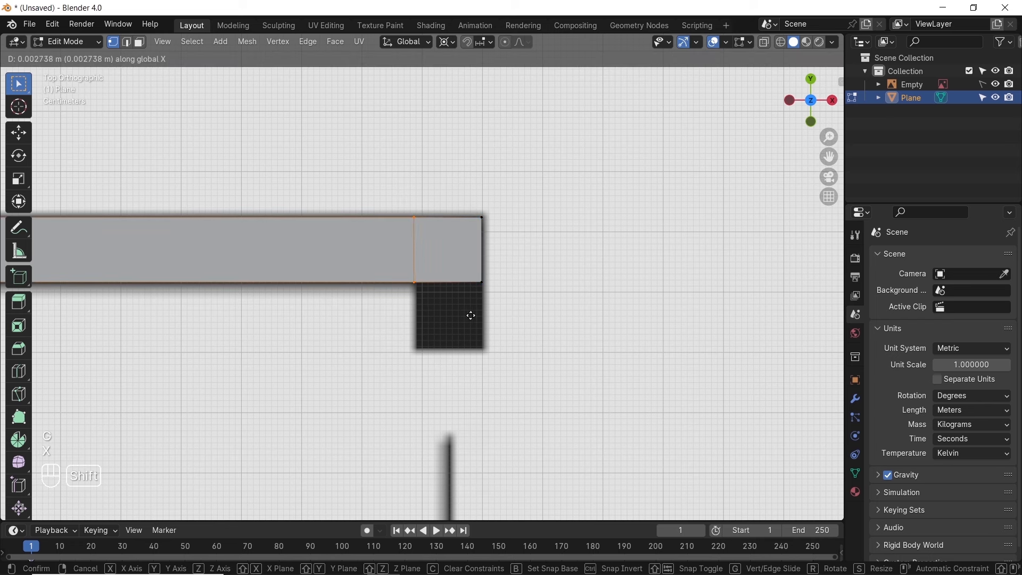
{"action": "left_click", "coordinate": [495, 321], "text": "shift"}
Extrude the corner square's lower edge down along Y to fill the short stub at the WC doorway
{"action": "left_click_drag", "start_coordinate": [404, 274], "coordinate": [495, 305]}
{"action": "key", "text": "e"}
{"action": "key", "text": "y"}
{"action": "left_click", "coordinate": [523, 363]}
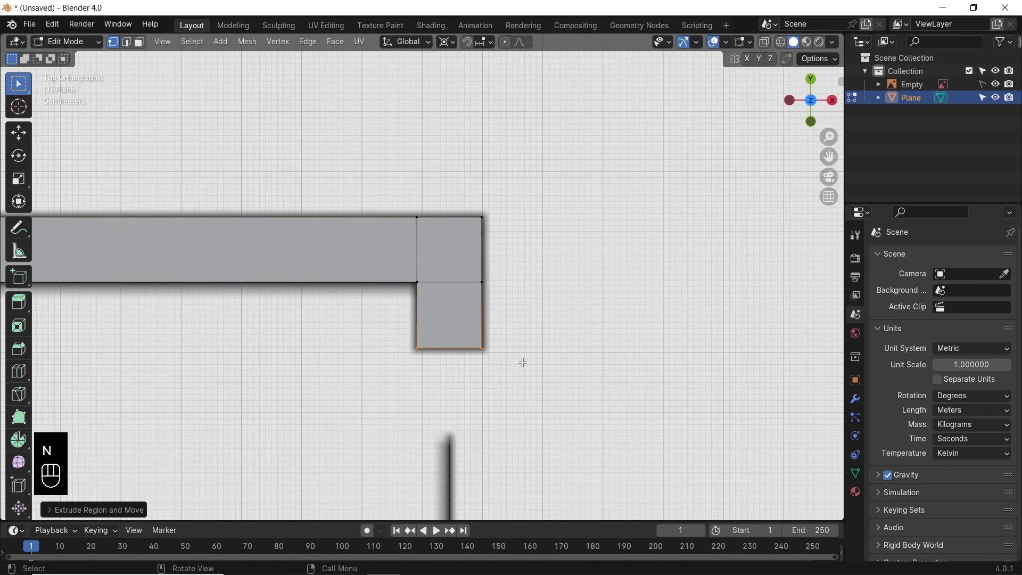
Duplicate the exterior wall edge above the WC window about 0.97 m down along Y to the window's bottom, using edge selection
{"action": "middle_click_drag", "start_coordinate": [314, 401], "coordinate": [509, 345], "text": "shift"}
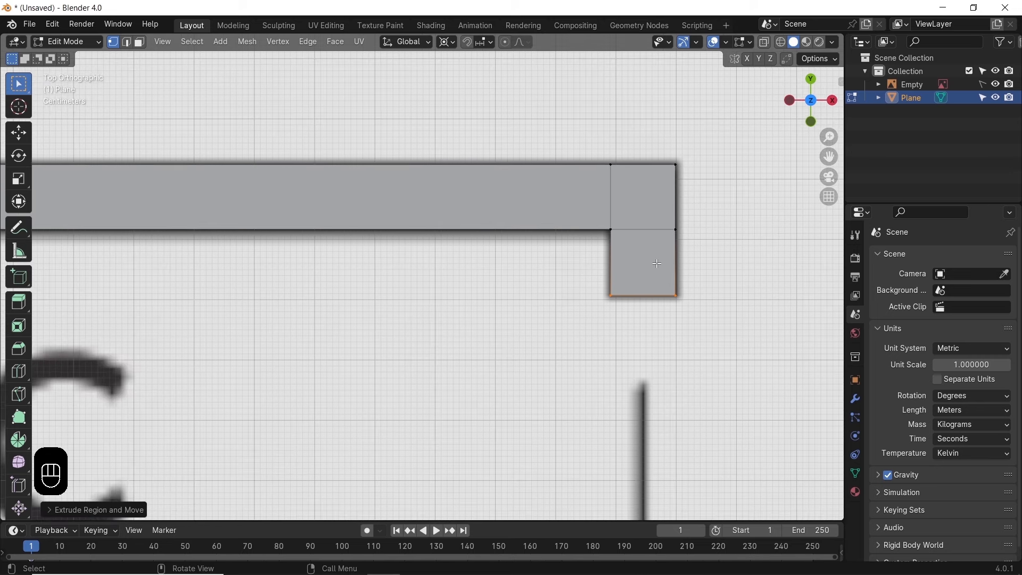
{"action": "middle_click_drag", "start_coordinate": [161, 375], "coordinate": [709, 297], "text": "shift"}
{"action": "scroll", "coordinate": [628, 292], "scroll_direction": "down", "scroll_amount": 9}
{"action": "middle_click_drag", "start_coordinate": [307, 376], "coordinate": [446, 263], "text": "shift"}
{"action": "scroll", "coordinate": [330, 131], "scroll_direction": "up", "scroll_amount": 3}
{"action": "middle_click_drag", "start_coordinate": [330, 130], "coordinate": [417, 206], "text": "shift"}
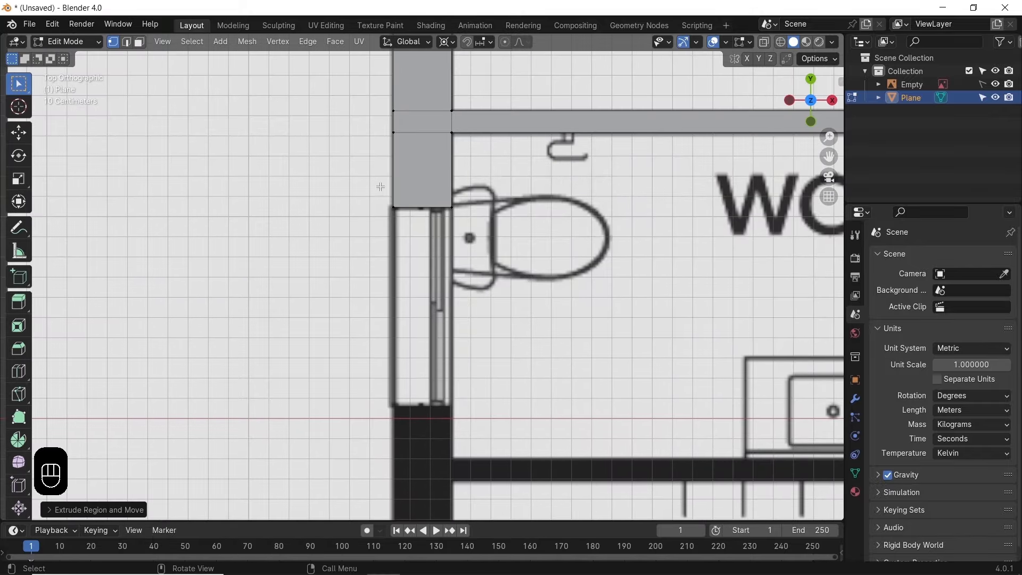
{"action": "left_click_drag", "start_coordinate": [381, 187], "coordinate": [486, 235]}
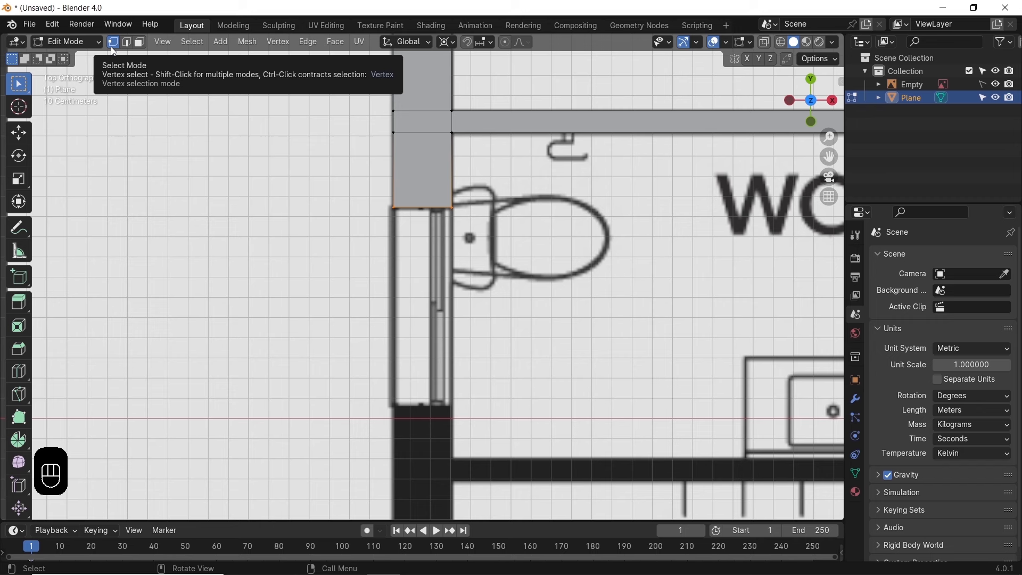
{"action": "left_click", "coordinate": [126, 42]}
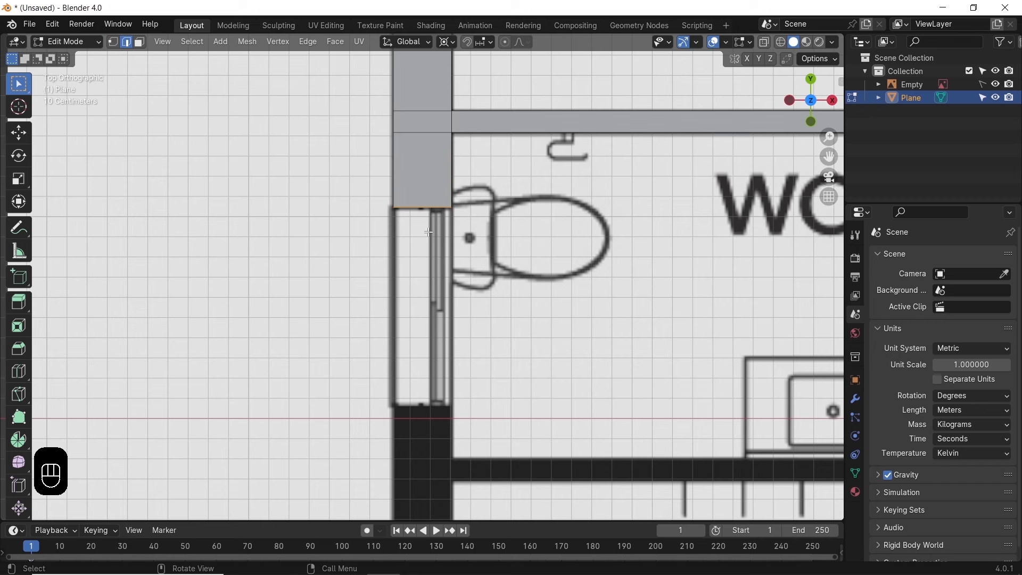
{"action": "key", "text": "shift+d"}
{"action": "key", "text": "y"}
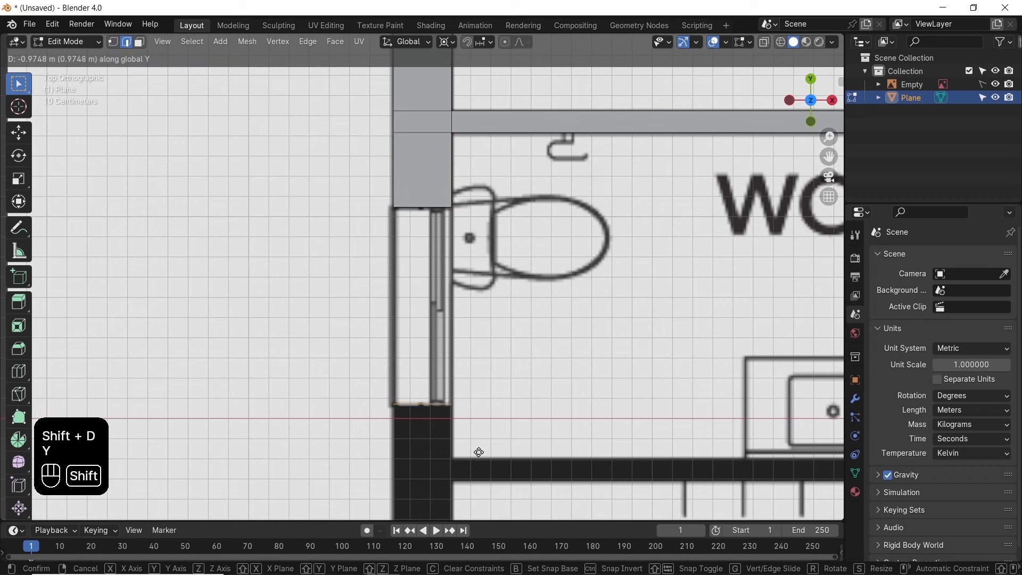
{"action": "left_click", "coordinate": [486, 467]}
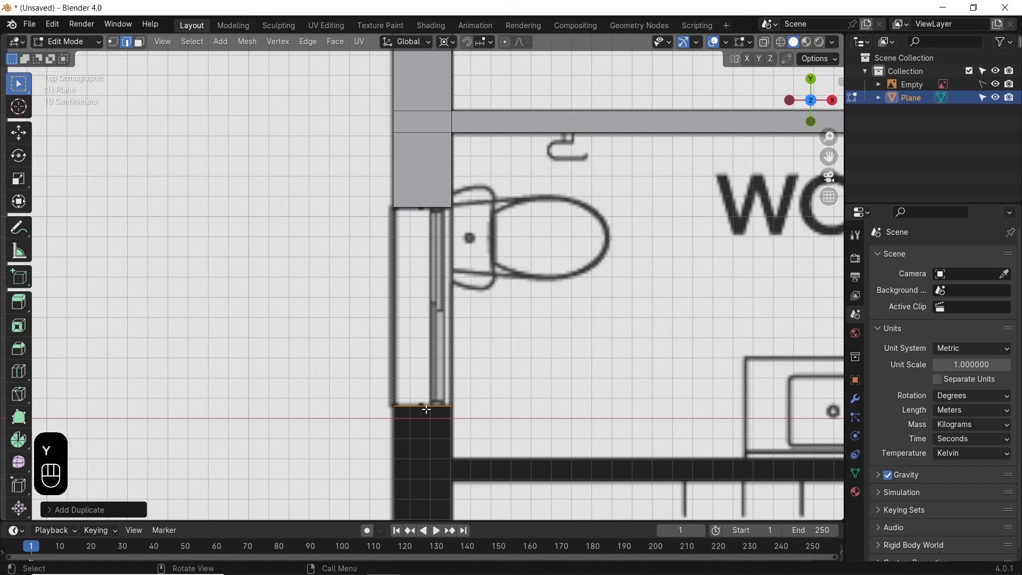
Return to vertex selection and extrude the duplicated edge down along Y to just above the Lounge's lower-left corner
{"action": "left_click", "coordinate": [113, 43]}
{"action": "middle_click_drag", "start_coordinate": [481, 429], "coordinate": [520, 192], "text": "shift"}
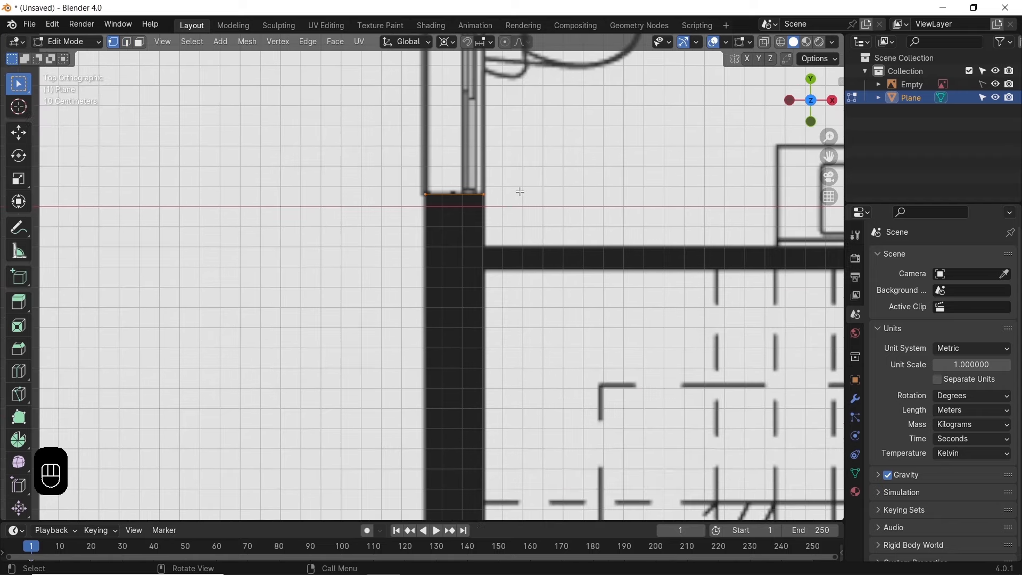
{"action": "scroll", "coordinate": [520, 192], "scroll_direction": "down", "scroll_amount": 6}
{"action": "scroll", "coordinate": [455, 128], "scroll_direction": "up", "scroll_amount": 2}
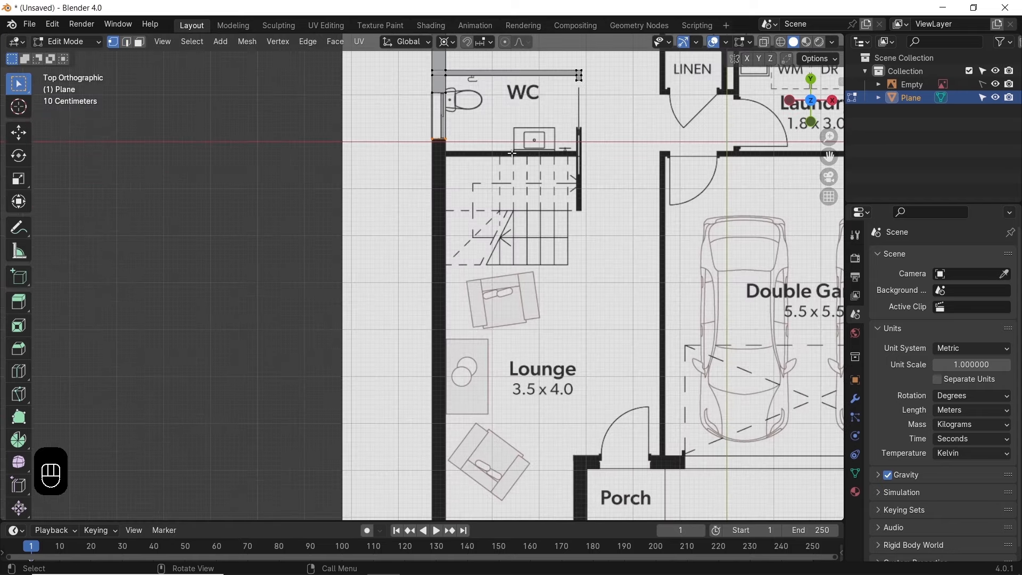
{"action": "scroll", "coordinate": [512, 154], "scroll_direction": "down", "scroll_amount": 4}
{"action": "middle_click_drag", "start_coordinate": [495, 469], "coordinate": [494, 460], "text": "shift"}
{"action": "key", "text": "e"}
{"action": "key", "text": "y"}
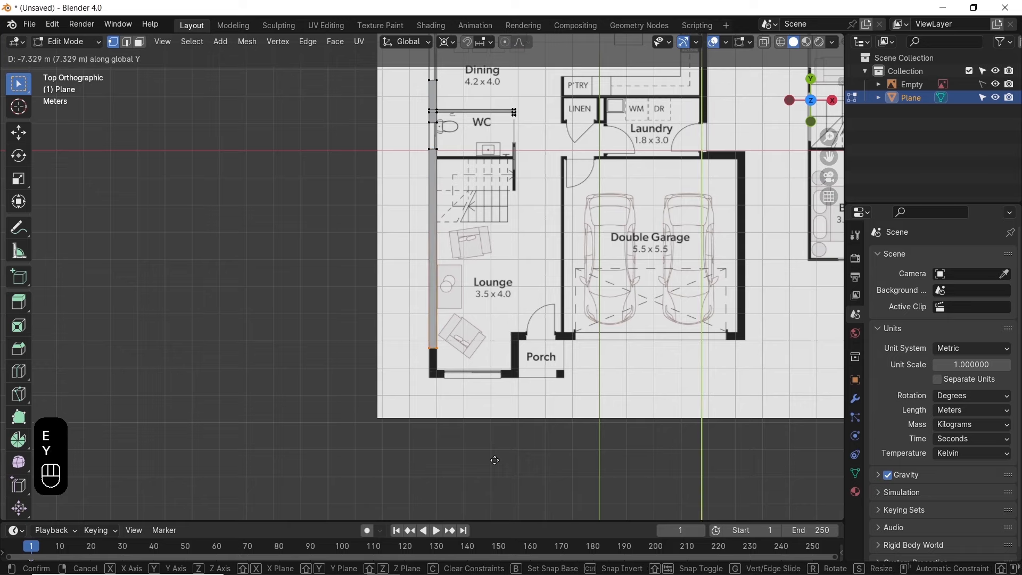
{"action": "left_click", "coordinate": [491, 469]}
Move the long wall's lower edge along Y to align with the inner face of the Lounge's front wall
{"action": "scroll", "coordinate": [542, 319], "scroll_direction": "up", "scroll_amount": 12}
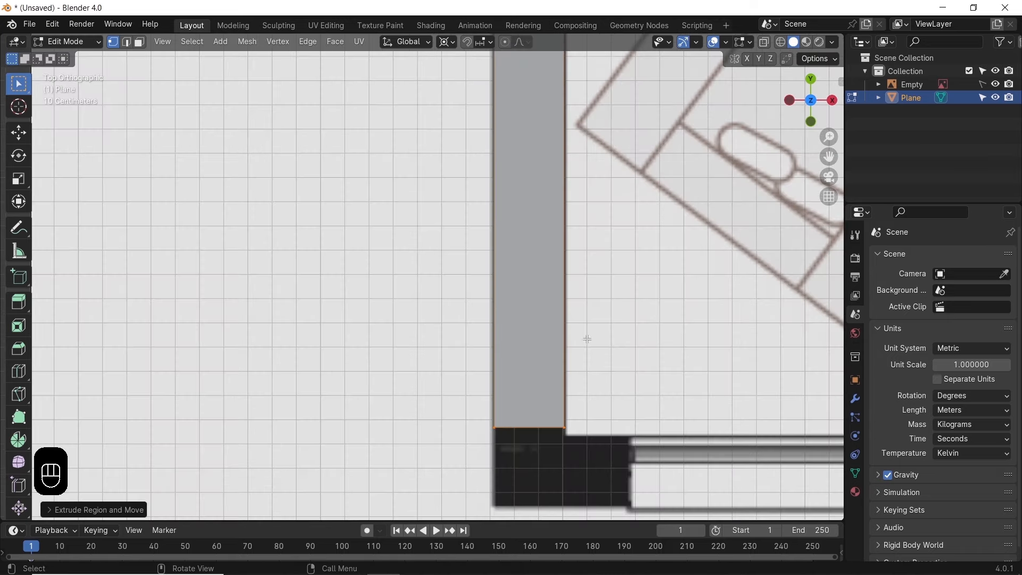
{"action": "key", "text": "g"}
{"action": "key", "text": "y"}
{"action": "left_click", "coordinate": [611, 427]}
Extrude the long wall's lower edge about 0.29 m down along Y to fill the Lounge's outer corner
{"action": "key", "text": "e"}
{"action": "key", "text": "y"}
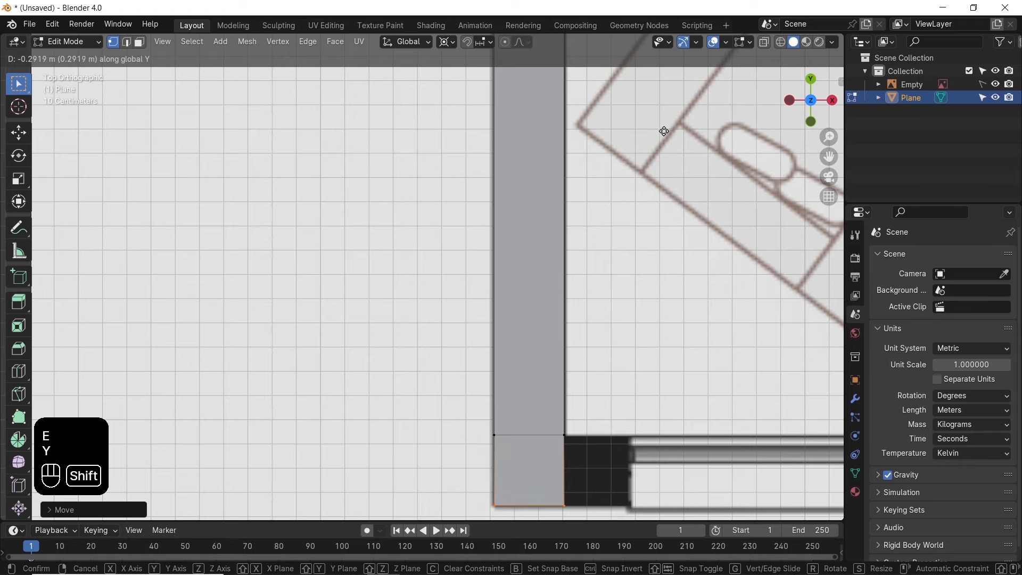
{"action": "left_click", "coordinate": [659, 213]}
Extrude the Lounge corner's right edge along X to the left side of the front window opening
{"action": "middle_click_drag", "start_coordinate": [659, 214], "coordinate": [491, 87], "text": "shift"}
{"action": "key", "text": "e"}
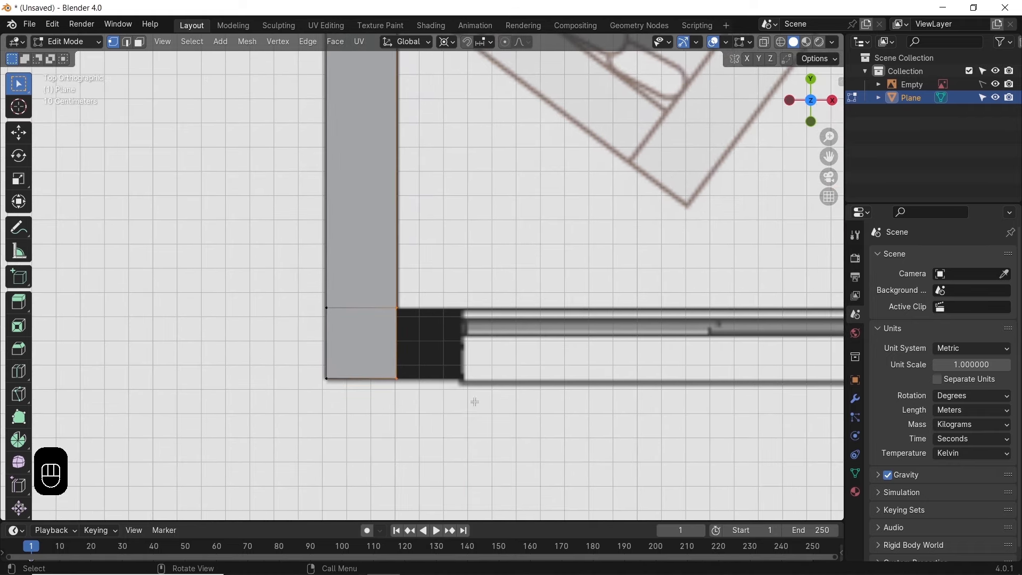
{"action": "key", "text": "x"}
{"action": "left_click", "coordinate": [567, 396]}
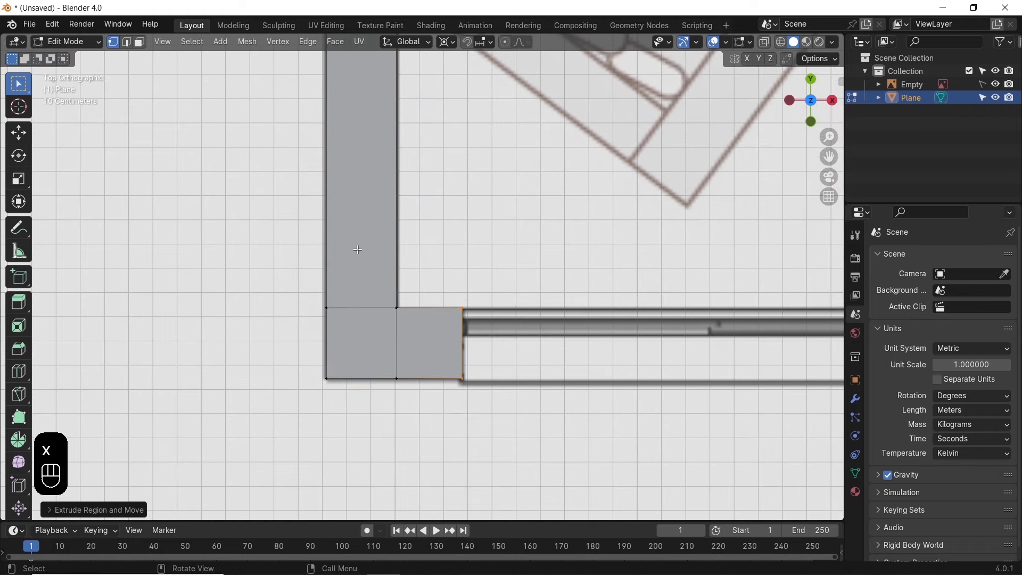
Add a loop cut across the long left exterior wall and slide it to just below the WC's lower wall
{"action": "scroll", "coordinate": [389, 295], "scroll_direction": "down", "scroll_amount": 4}
{"action": "scroll", "coordinate": [390, 294], "scroll_direction": "down", "scroll_amount": 5}
{"action": "middle_click_drag", "start_coordinate": [420, 295], "coordinate": [420, 443], "text": "shift"}
{"action": "middle_click_drag", "start_coordinate": [426, 51], "coordinate": [432, 170], "text": "shift"}
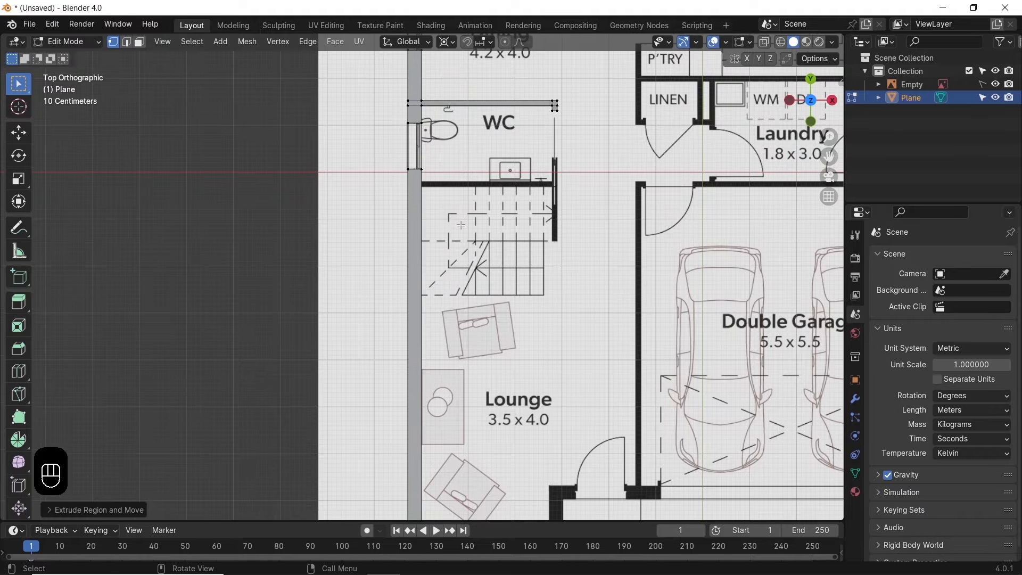
{"action": "middle_click_drag", "start_coordinate": [436, 302], "coordinate": [445, 213], "text": "shift"}
{"action": "key", "text": "ctrl+r"}
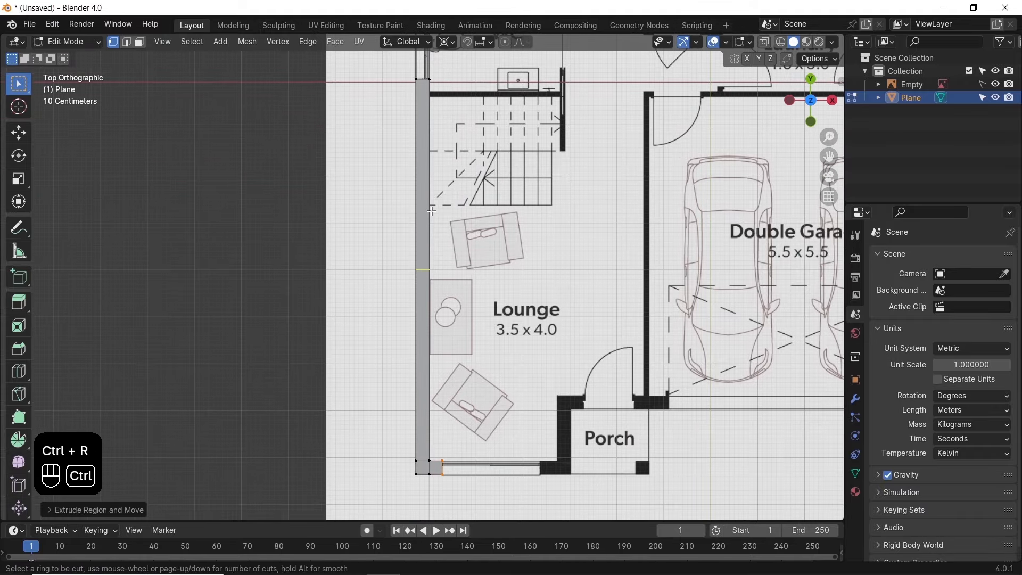
{"action": "left_click", "coordinate": [431, 211]}
{"action": "left_click", "coordinate": [462, 105]}
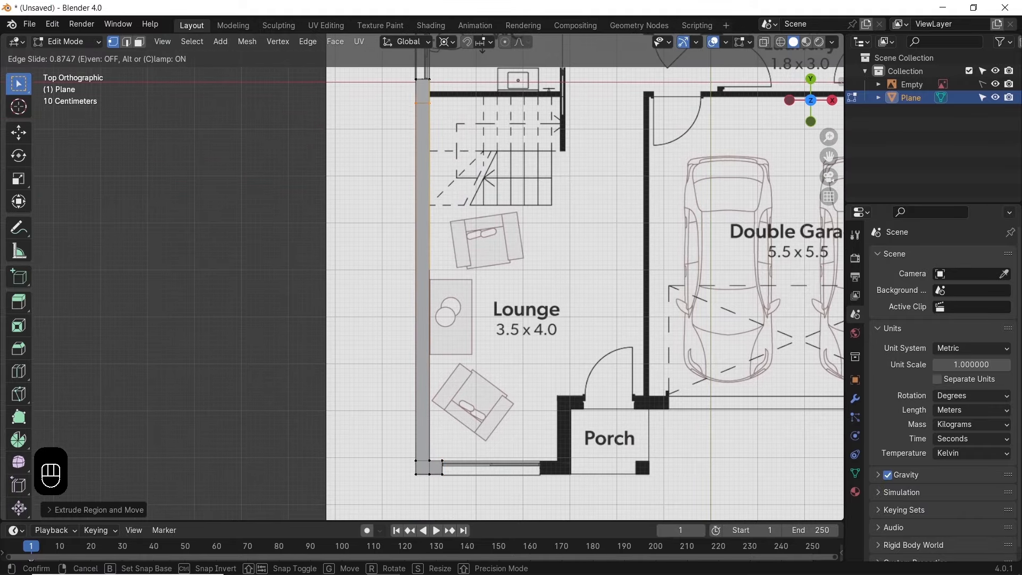
Move the loop cut about 0.14 m up along Y to the lower face of the WC's lower wall
{"action": "key", "text": "KP_Decimal"}
{"action": "middle_click_drag", "start_coordinate": [518, 227], "coordinate": [565, 417], "text": "shift"}
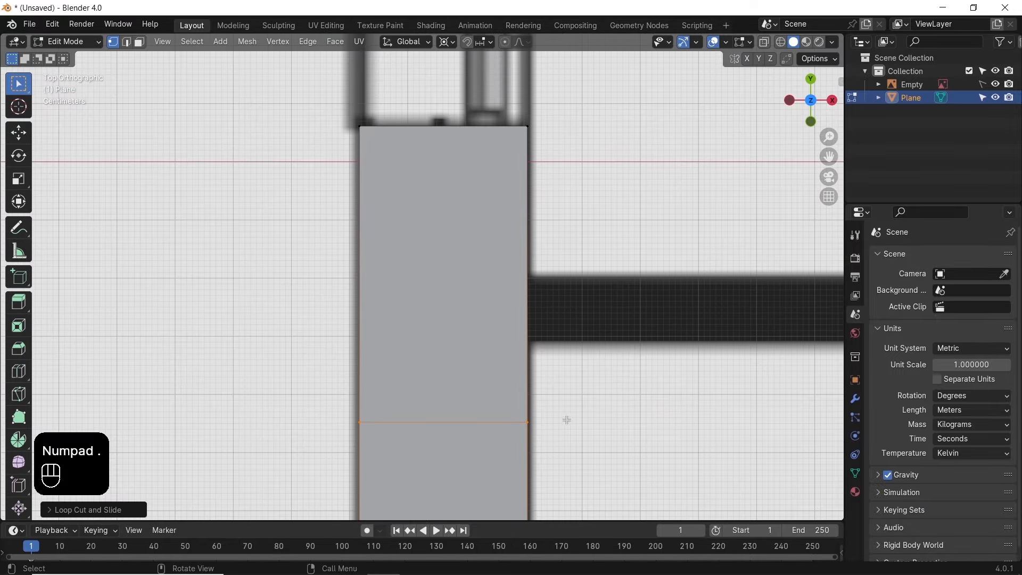
{"action": "key", "text": "g"}
{"action": "key", "text": "y"}
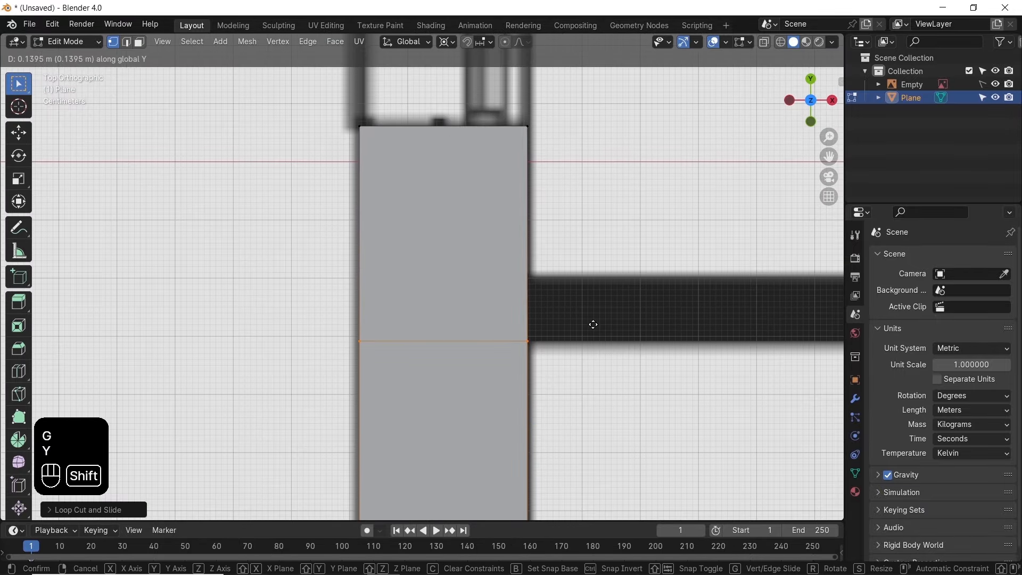
{"action": "left_click", "coordinate": [593, 324]}
Add a second loop cut across the exterior wall, level with the upper face of the WC's lower wall
{"action": "key", "text": "ctrl+r"}
{"action": "left_click", "coordinate": [521, 250]}
{"action": "key", "text": "y"}
{"action": "left_click", "coordinate": [515, 307]}
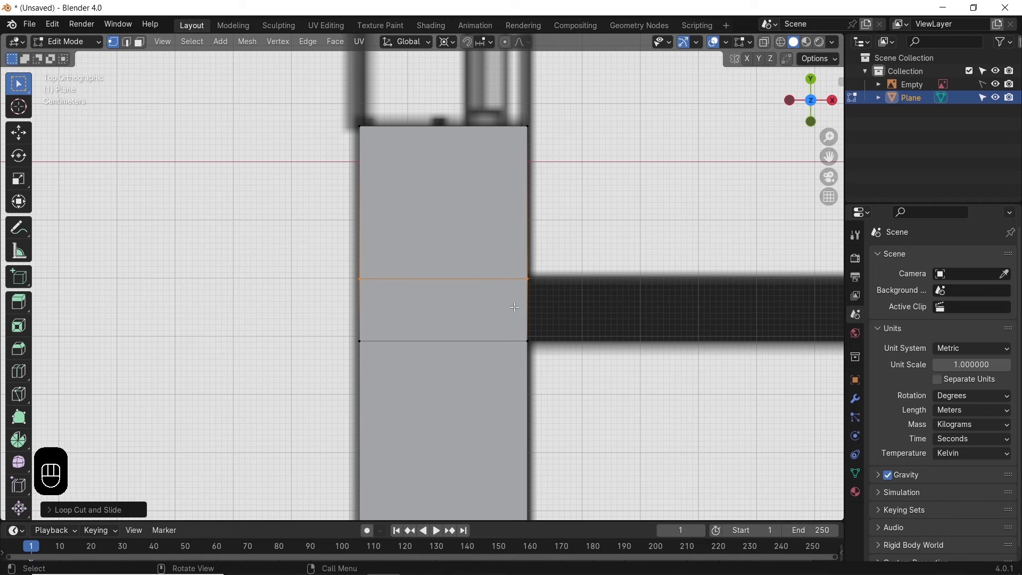
Extrude the exterior wall's edge between the two loop cuts about 2.8 m along X to form the WC's lower wall
{"action": "left_click_drag", "start_coordinate": [520, 275], "coordinate": [544, 355]}
{"action": "scroll", "coordinate": [545, 355], "scroll_direction": "down", "scroll_amount": 7}
{"action": "middle_click_drag", "start_coordinate": [711, 344], "coordinate": [389, 339], "text": "shift"}
{"action": "key", "text": "e"}
{"action": "key", "text": "x"}
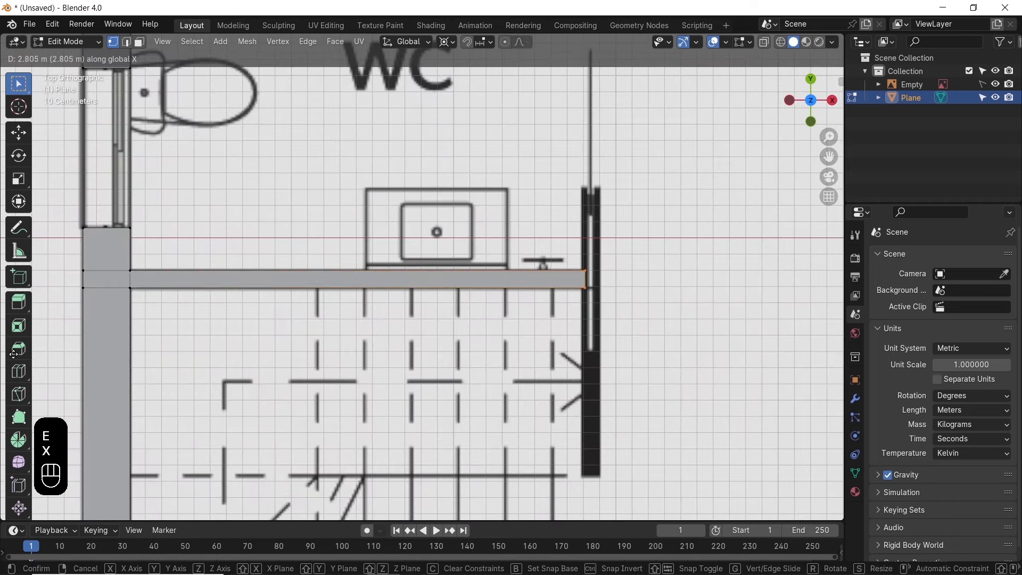
{"action": "left_click", "coordinate": [820, 364]}
Extrude the end of the WC's lower wall along X across the thickness of the sliding-door wall
{"action": "scroll", "coordinate": [615, 281], "scroll_direction": "up", "scroll_amount": 8}
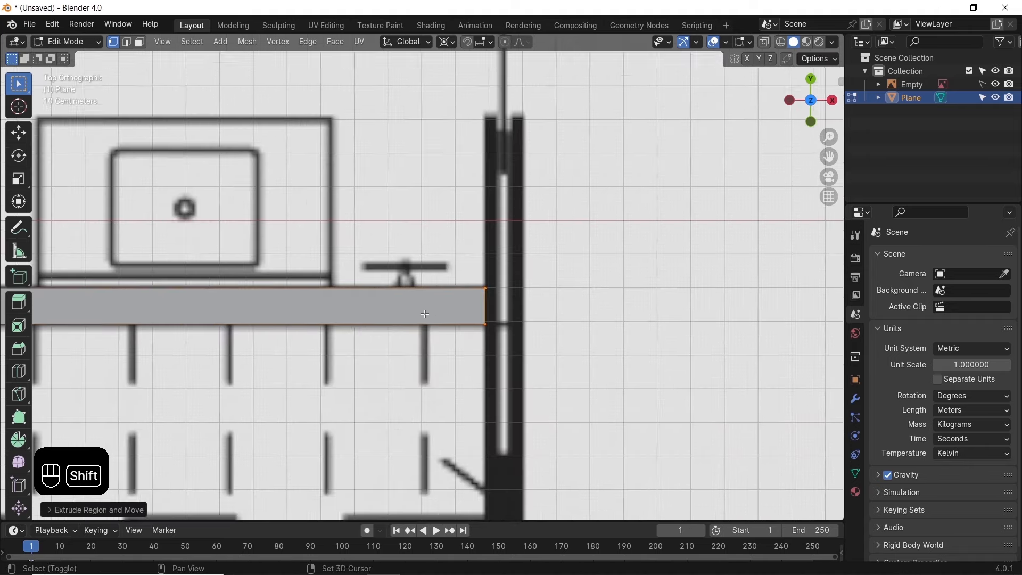
{"action": "key", "text": "e"}
{"action": "key", "text": "x"}
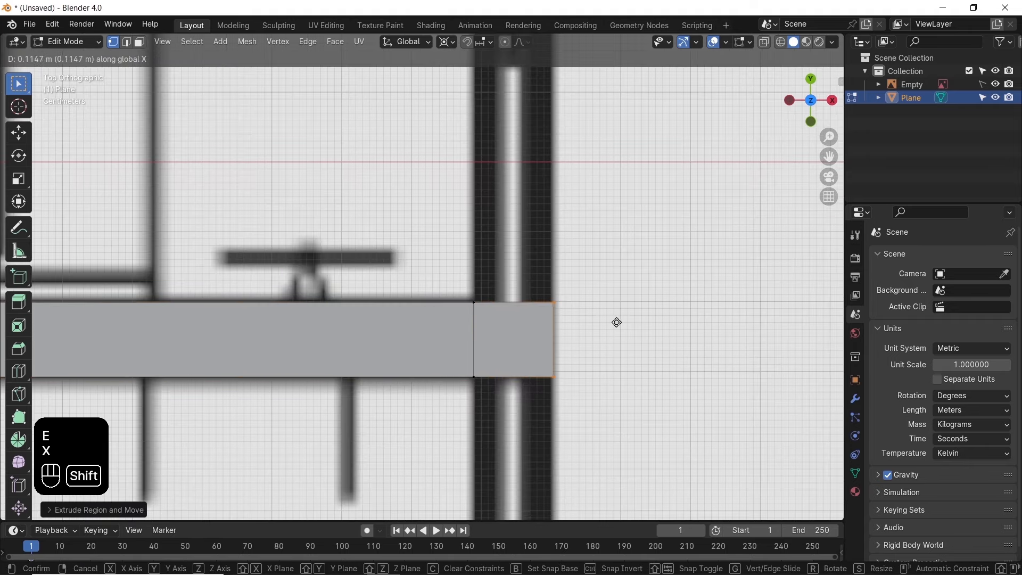
{"action": "left_click", "coordinate": [585, 324]}
{"action": "scroll", "coordinate": [525, 289], "scroll_direction": "down", "scroll_amount": 3}
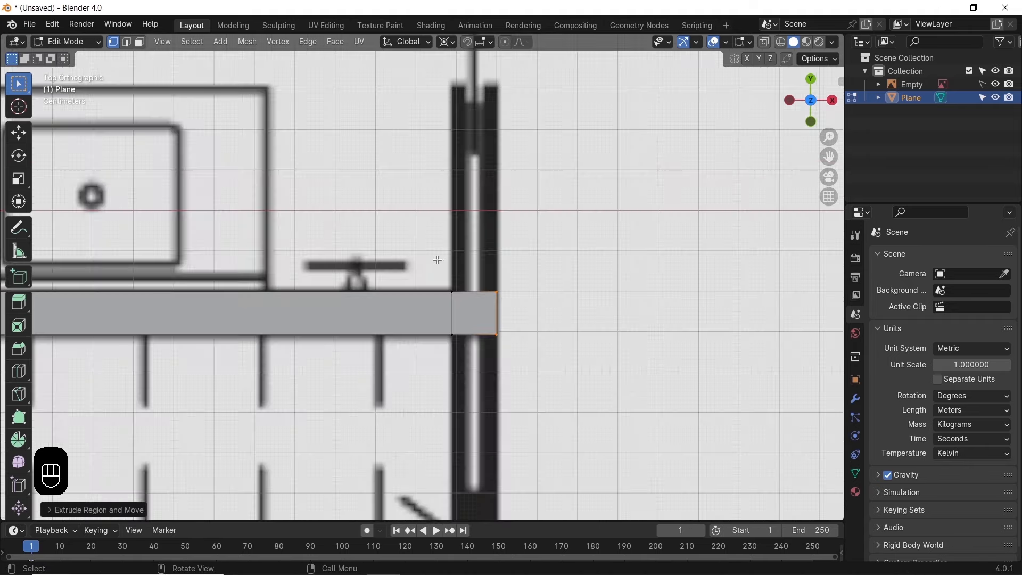
Extrude the upper edge of the new wall junction up along Y to the lower side of the WC door opening
{"action": "scroll", "coordinate": [486, 296], "scroll_direction": "down", "scroll_amount": 8}
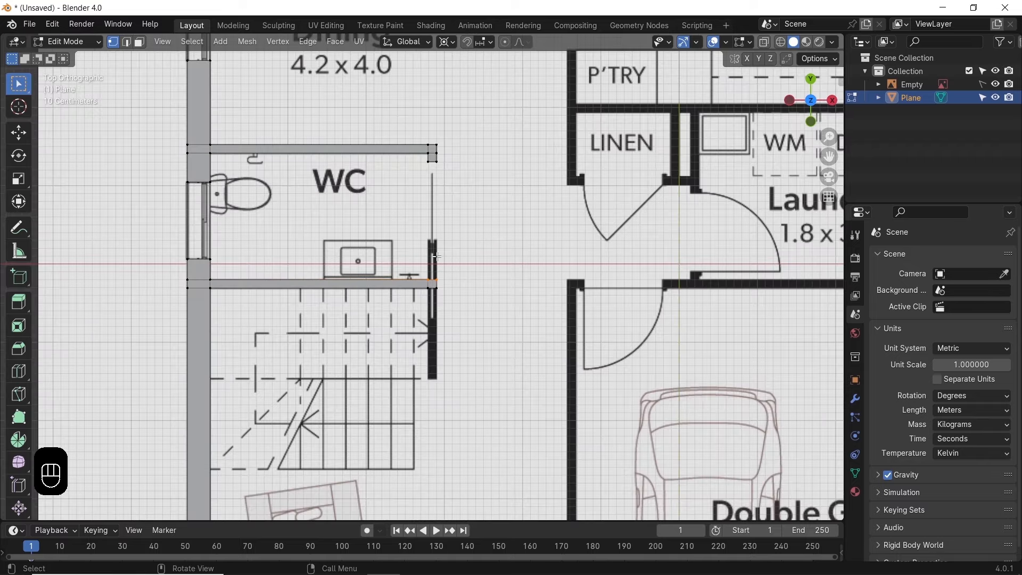
{"action": "scroll", "coordinate": [428, 325], "scroll_direction": "up", "scroll_amount": 4}
{"action": "key", "text": "e"}
{"action": "key", "text": "y"}
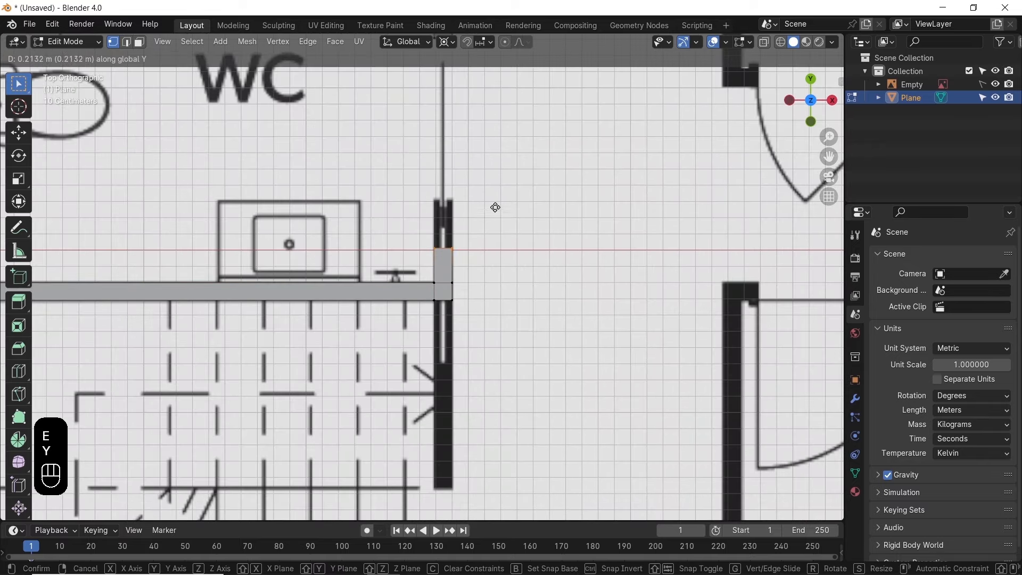
{"action": "key", "text": "shift"}
{"action": "left_click", "coordinate": [507, 178]}
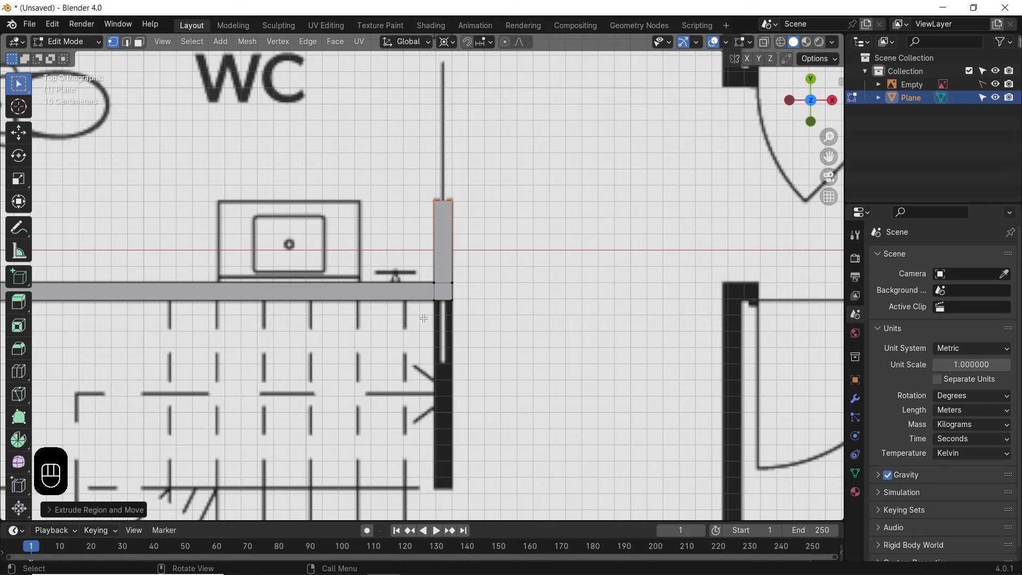
Extrude the junction's lower edge down along Y to the end of the wall beside the stairs
{"action": "left_click_drag", "start_coordinate": [471, 329], "coordinate": [471, 328]}
{"action": "key", "text": "e"}
{"action": "key", "text": "y"}
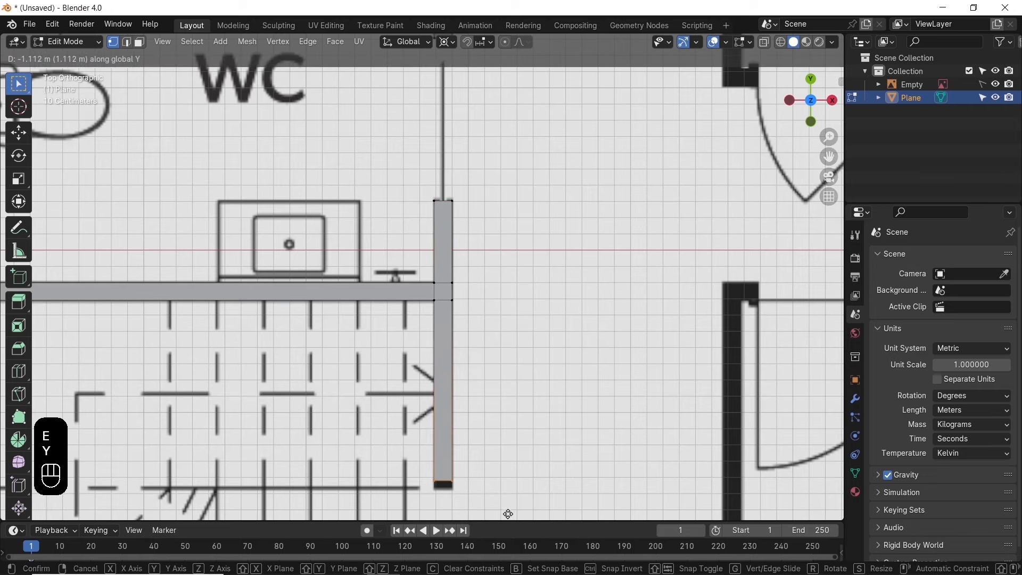
{"action": "key", "text": "shift"}
{"action": "left_click", "coordinate": [523, 95]}
Duplicate the Lounge corner's end edge along X to the far side of the front window opening
{"action": "scroll", "coordinate": [386, 225], "scroll_direction": "down", "scroll_amount": 8}
{"action": "middle_click_drag", "start_coordinate": [463, 354], "coordinate": [463, 163], "text": "shift"}
{"action": "scroll", "coordinate": [424, 394], "scroll_direction": "up", "scroll_amount": 4}
{"action": "middle_click_drag", "start_coordinate": [400, 413], "coordinate": [452, 222], "text": "shift"}
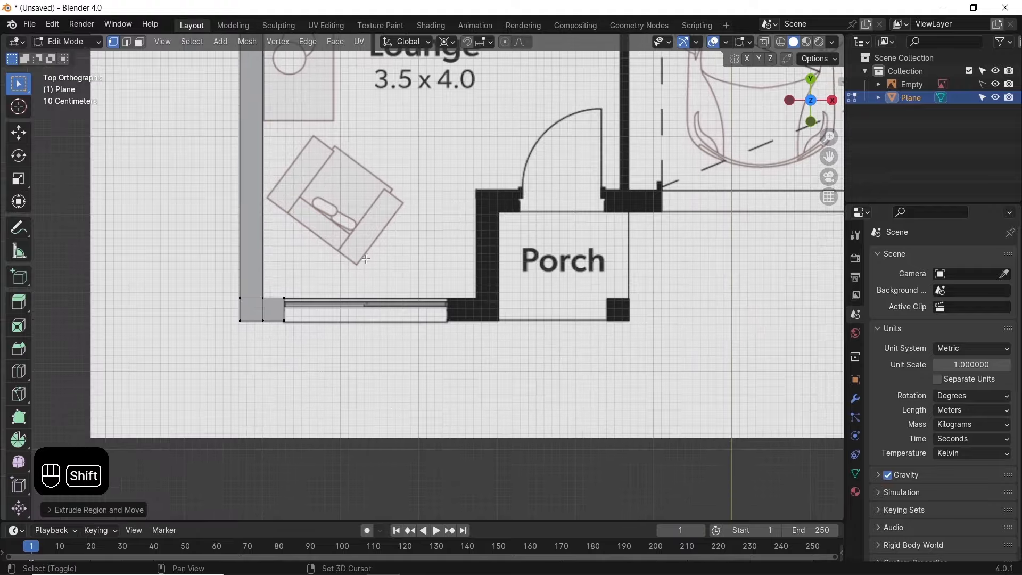
{"action": "scroll", "coordinate": [340, 266], "scroll_direction": "up", "scroll_amount": 2}
{"action": "scroll", "coordinate": [266, 367], "scroll_direction": "up", "scroll_amount": 2}
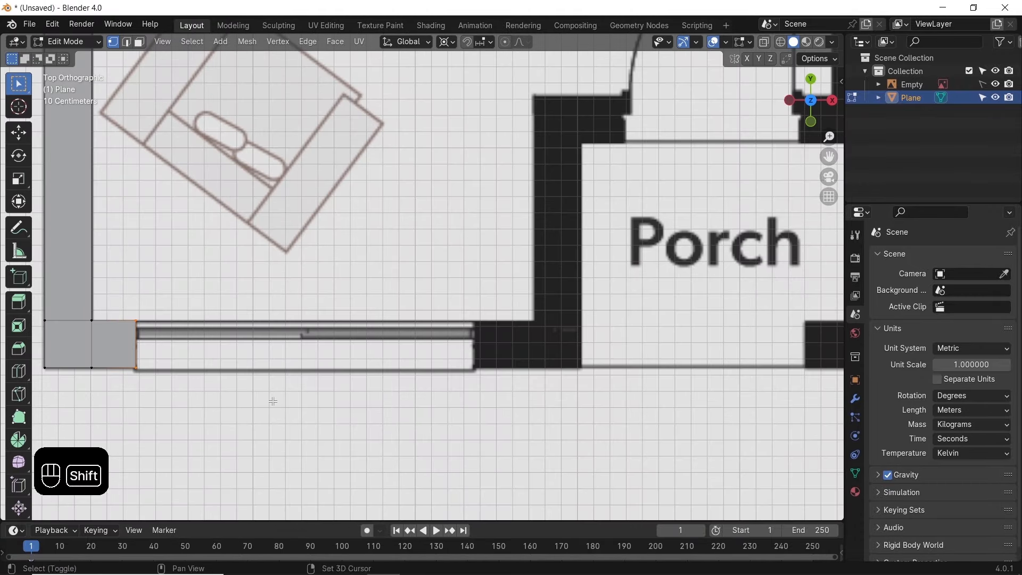
{"action": "key", "text": "shift+d"}
{"action": "key", "text": "x"}
{"action": "left_click", "coordinate": [614, 428]}
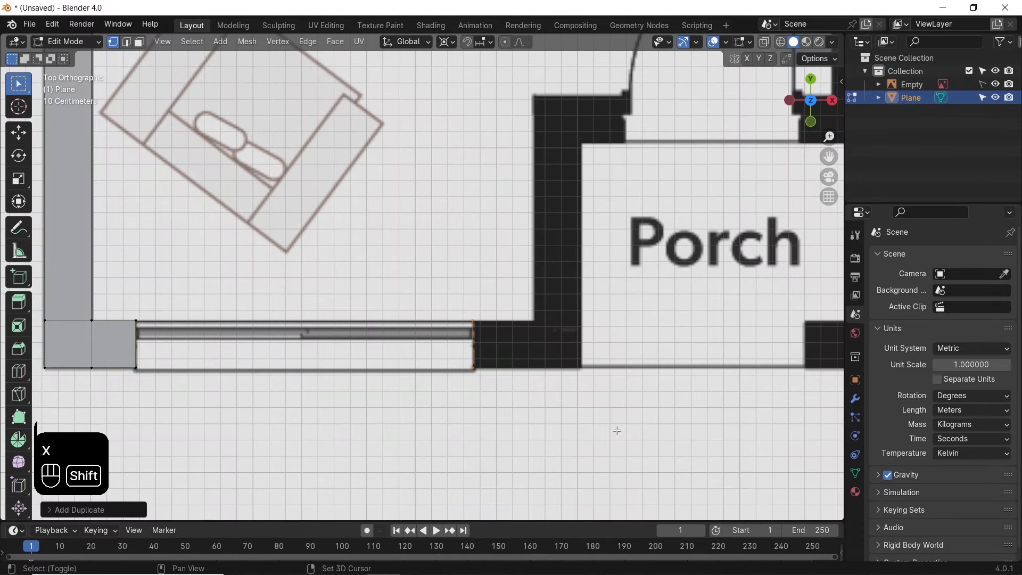
Extrude the duplicated edge along X to the porch side wall, and extrude again across that wall's thickness
{"action": "key", "text": "e"}
{"action": "key", "text": "x"}
{"action": "key", "text": "shift"}
{"action": "left_click", "coordinate": [577, 358]}
{"action": "key", "text": "e"}
{"action": "key", "text": "x"}
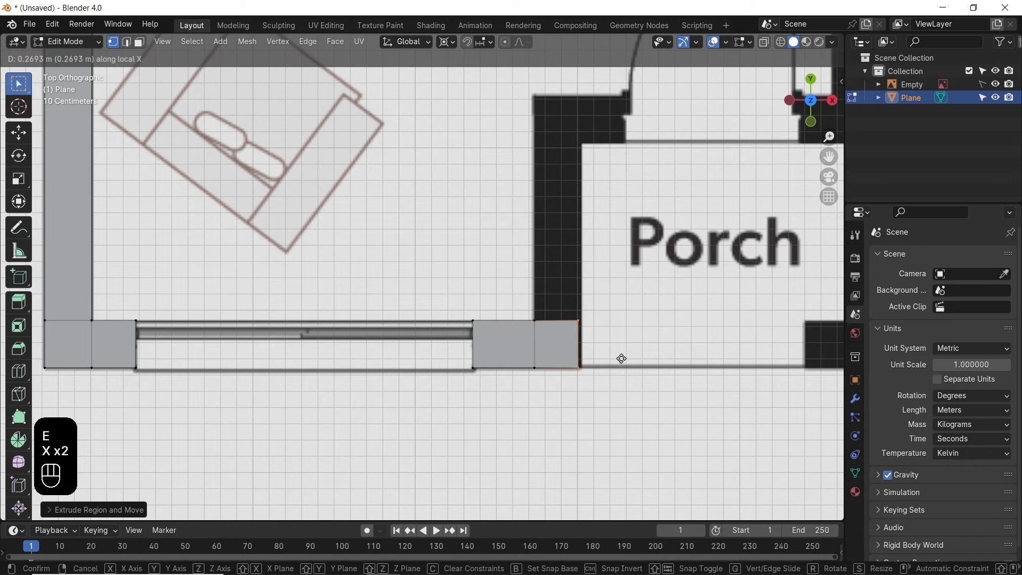
{"action": "key", "text": "shift"}
{"action": "left_click", "coordinate": [649, 358]}
Extrude the corner's upper edge about 1.08 m up along Y to the lower face of the front door wall
{"action": "left_click_drag", "start_coordinate": [511, 292], "coordinate": [605, 341]}
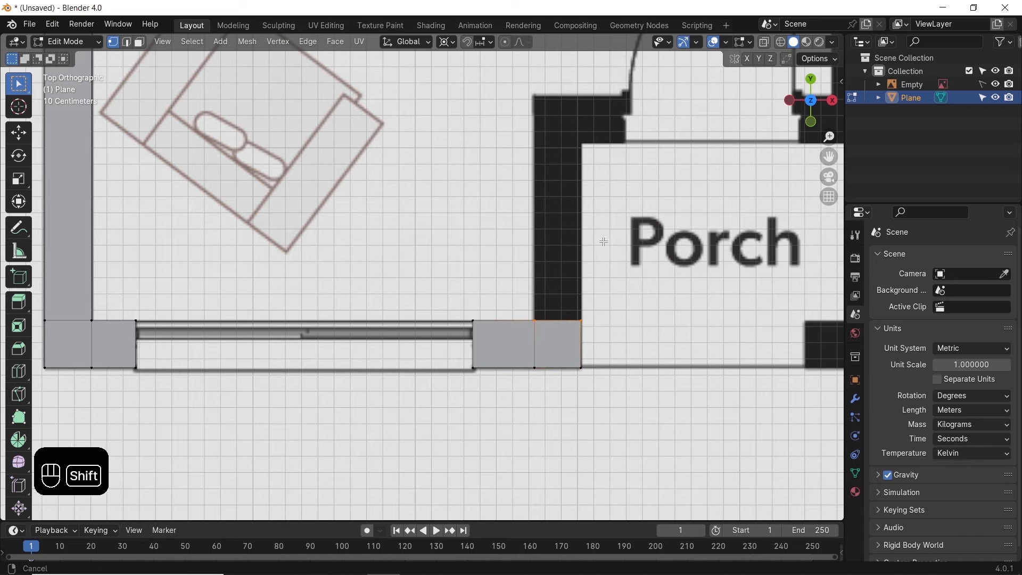
{"action": "middle_click_drag", "start_coordinate": [602, 242], "coordinate": [508, 342], "text": "shift"}
{"action": "key", "text": "e"}
{"action": "key", "text": "y"}
{"action": "key", "text": "shift"}
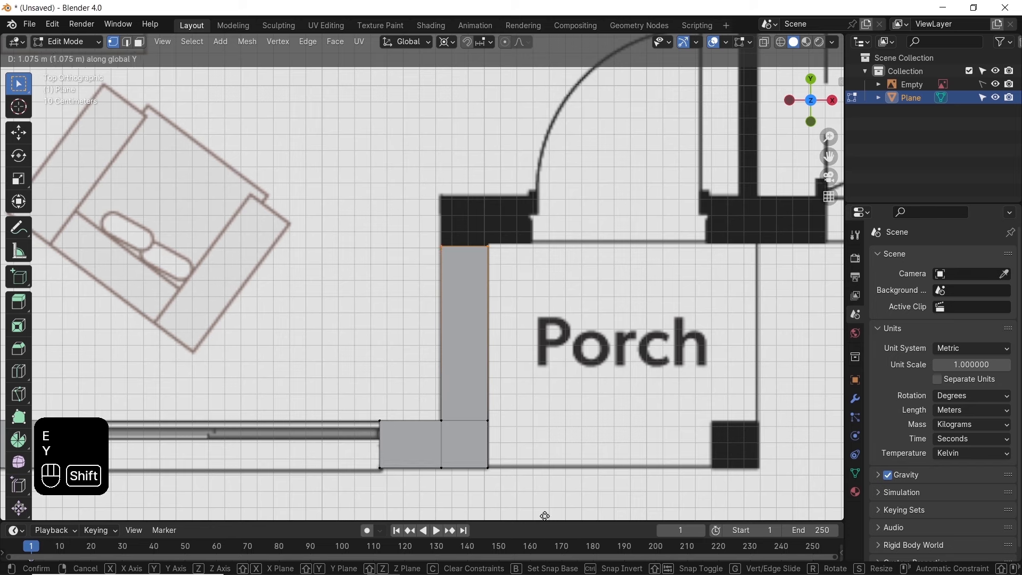
{"action": "left_click", "coordinate": [551, 498]}
Extrude the porch side wall's end up along Y across the thickness of the front door wall
{"action": "key", "text": "e"}
{"action": "key", "text": "y"}
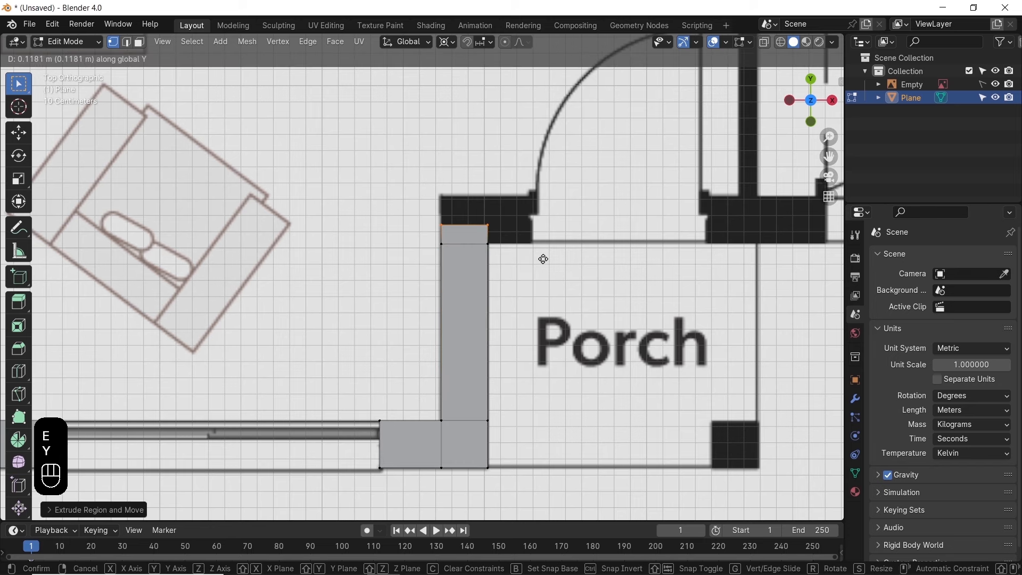
{"action": "key", "text": "shift"}
{"action": "left_click", "coordinate": [548, 130], "text": "shift"}
Extrude the right edge of the porch's upper corner about 0.27 m along X to the front door opening
{"action": "left_click_drag", "start_coordinate": [473, 180], "coordinate": [515, 258]}
{"action": "key", "text": "e"}
{"action": "key", "text": "x"}
{"action": "key", "text": "shift"}
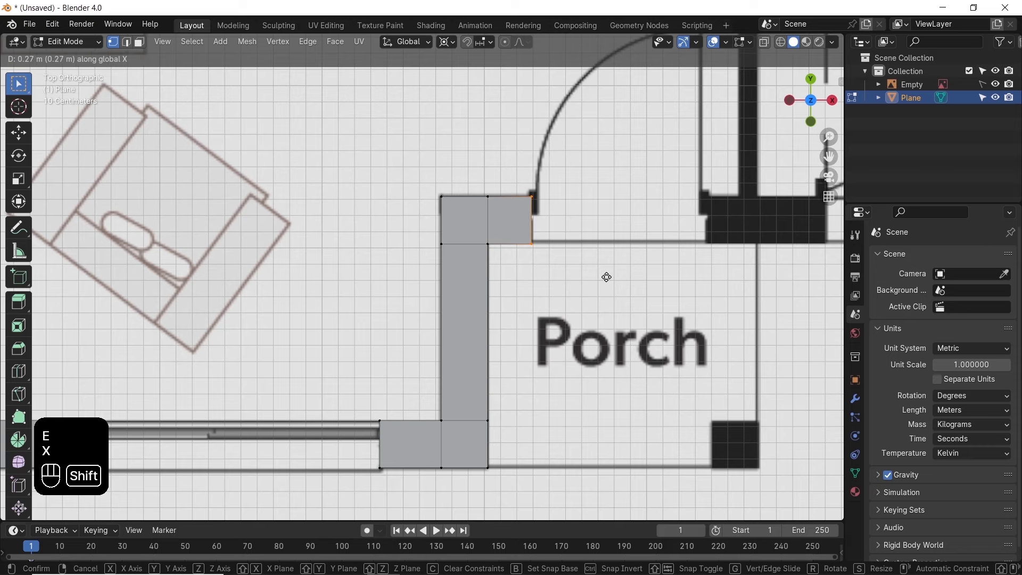
{"action": "left_click", "coordinate": [606, 277], "text": "shift"}
Duplicate the porch's lower corner edge about 1.37 m along X to the porch pillar and extrude it across the pillar's width
{"action": "middle_click_drag", "start_coordinate": [565, 292], "coordinate": [437, 268], "text": "shift"}
{"action": "left_click_drag", "start_coordinate": [341, 376], "coordinate": [385, 470]}
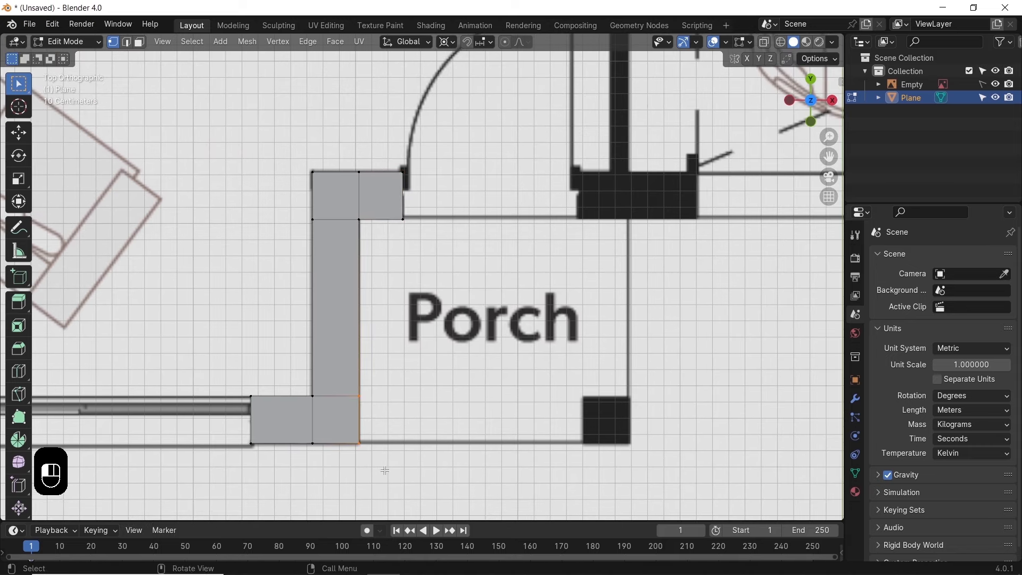
{"action": "key", "text": "shift+d"}
{"action": "key", "text": "x"}
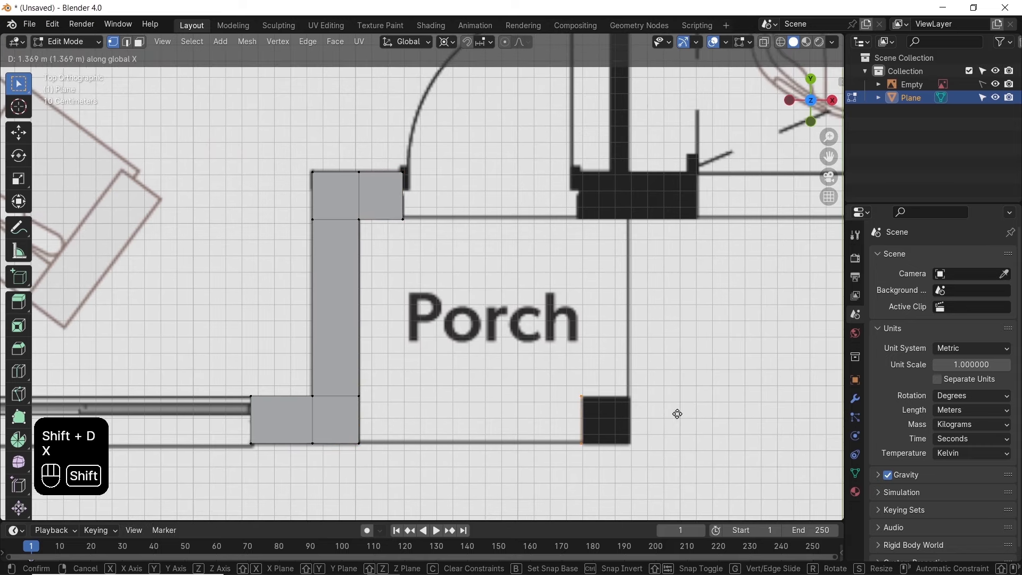
{"action": "left_click", "coordinate": [696, 415], "text": "shift"}
{"action": "key", "text": "e"}
{"action": "key", "text": "x"}
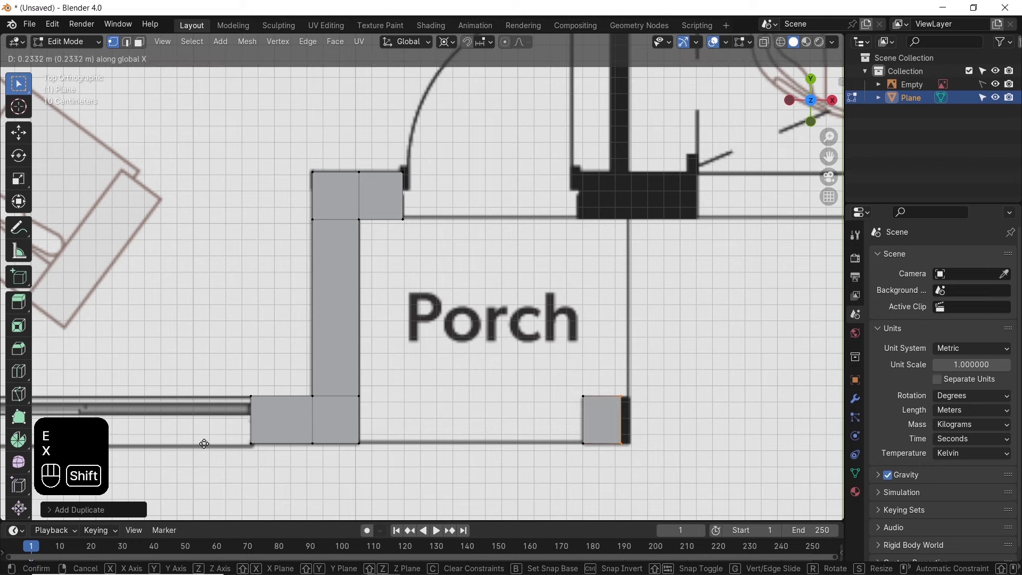
{"action": "left_click", "coordinate": [274, 454]}
{"action": "left_click_drag", "start_coordinate": [426, 202], "coordinate": [436, 236]}
{"action": "middle_click_drag", "start_coordinate": [504, 225], "coordinate": [346, 289], "text": "shift"}
{"action": "key", "text": "e"}
{"action": "key", "text": "x"}
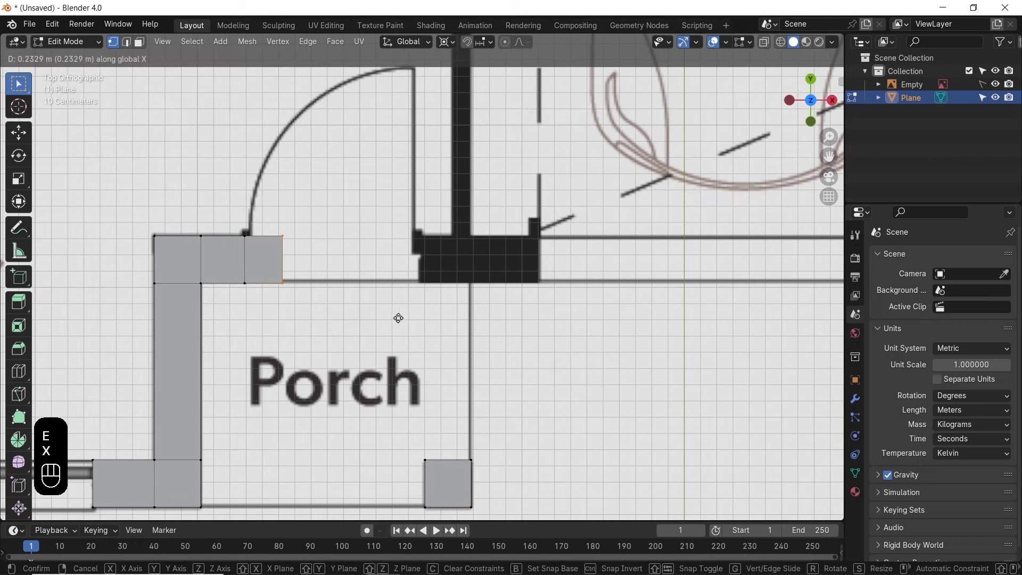
{"action": "left_click", "coordinate": [438, 311]}
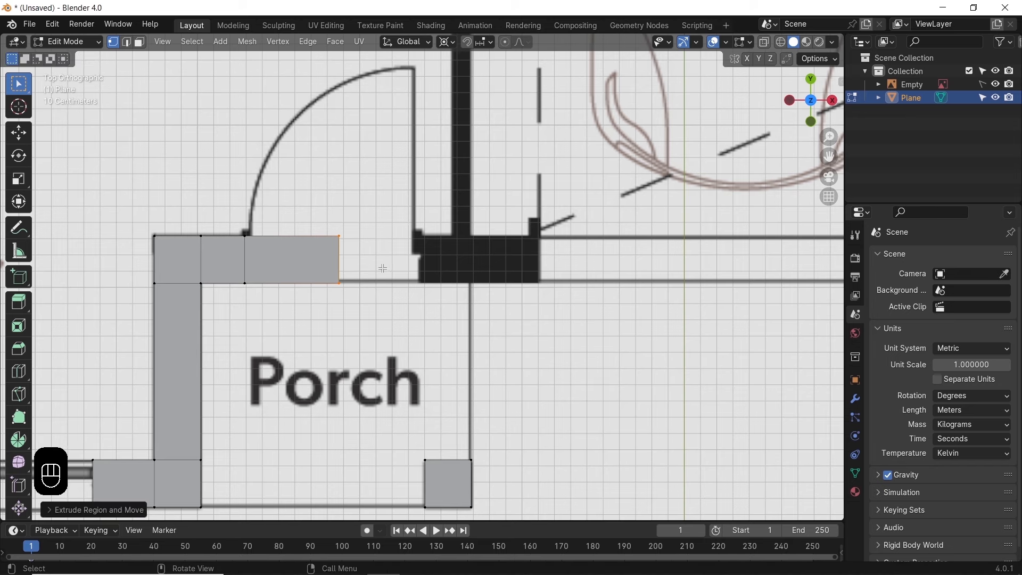
{"action": "key", "text": "ctrl+z"}
{"action": "key", "text": "ctrl+z"}
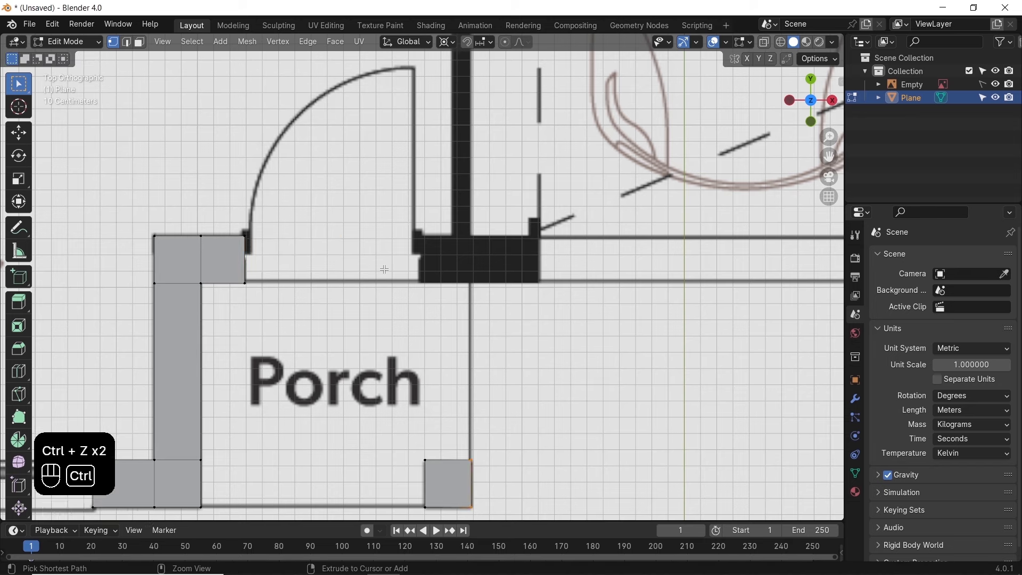
Duplicate the wall edge at the front door about 1.08 m along X to the opposite side of the opening
{"action": "left_click", "coordinate": [243, 260]}
{"action": "key", "text": "shift+d"}
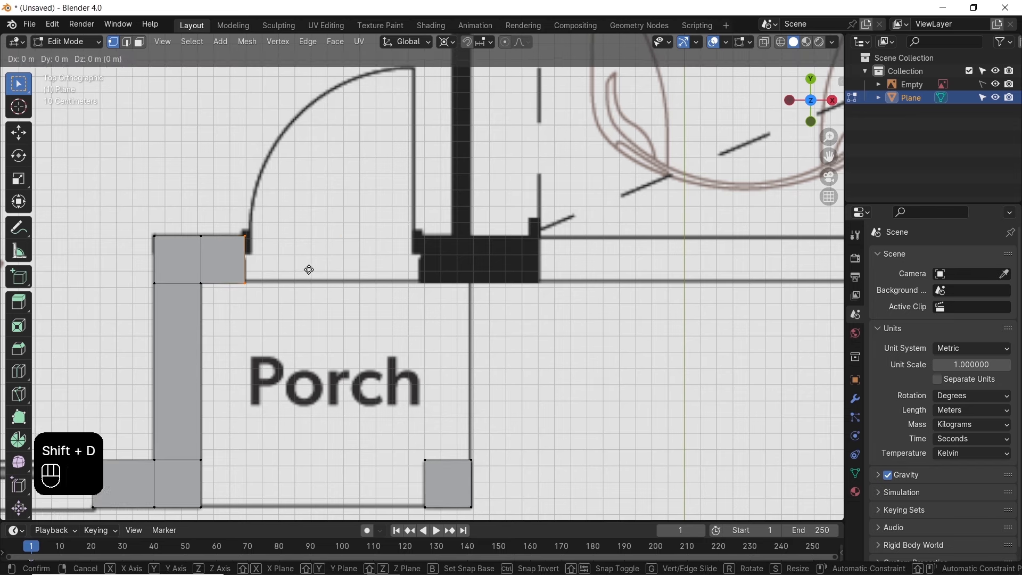
{"action": "key", "text": "x"}
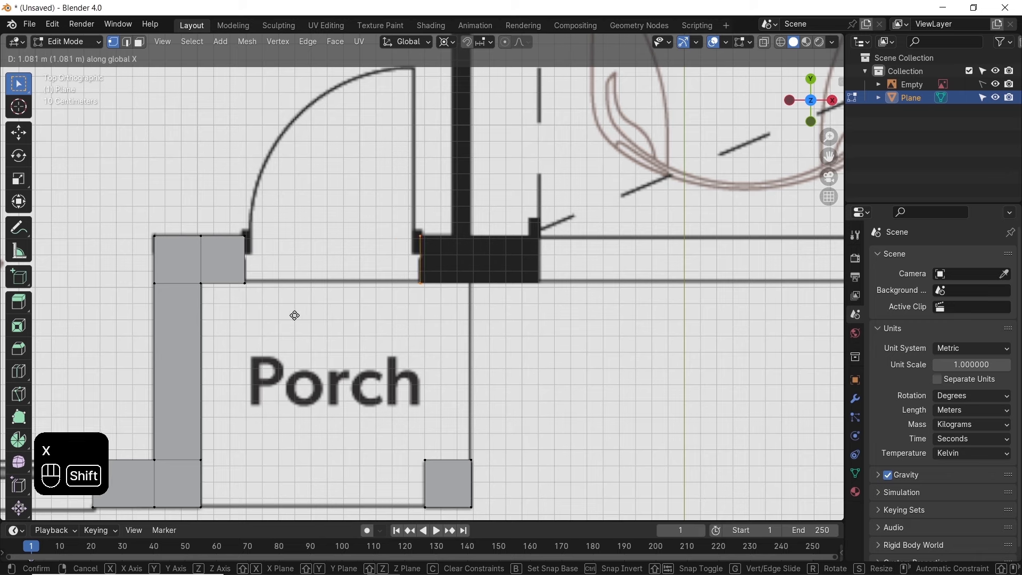
{"action": "left_click", "coordinate": [292, 313]}
Extrude the duplicated edge along X to the Lounge–garage dividing wall, and extrude again across that wall's thickness
{"action": "key", "text": "e"}
{"action": "key", "text": "x"}
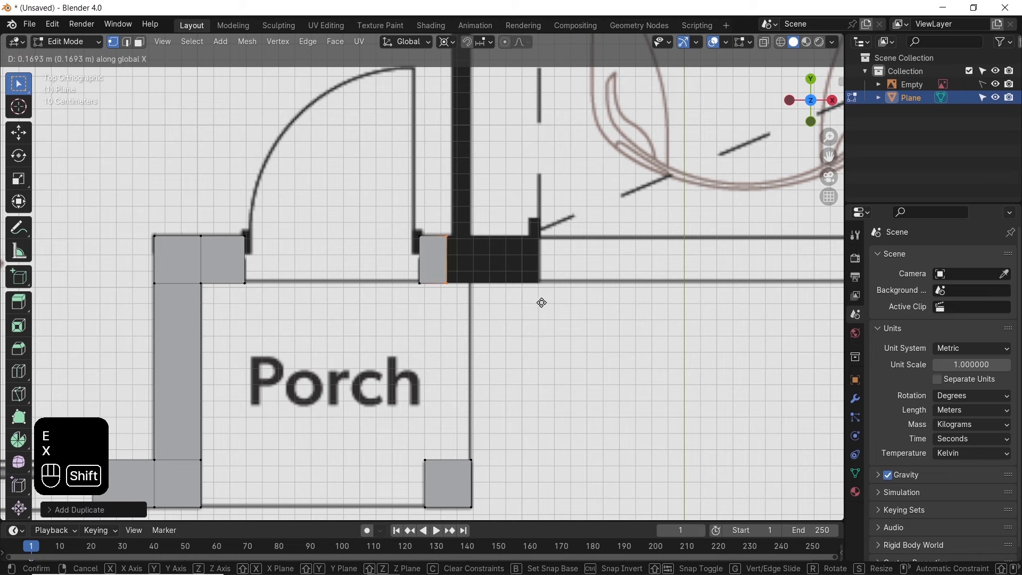
{"action": "left_click", "coordinate": [589, 305]}
{"action": "key", "text": "e"}
{"action": "key", "text": "x"}
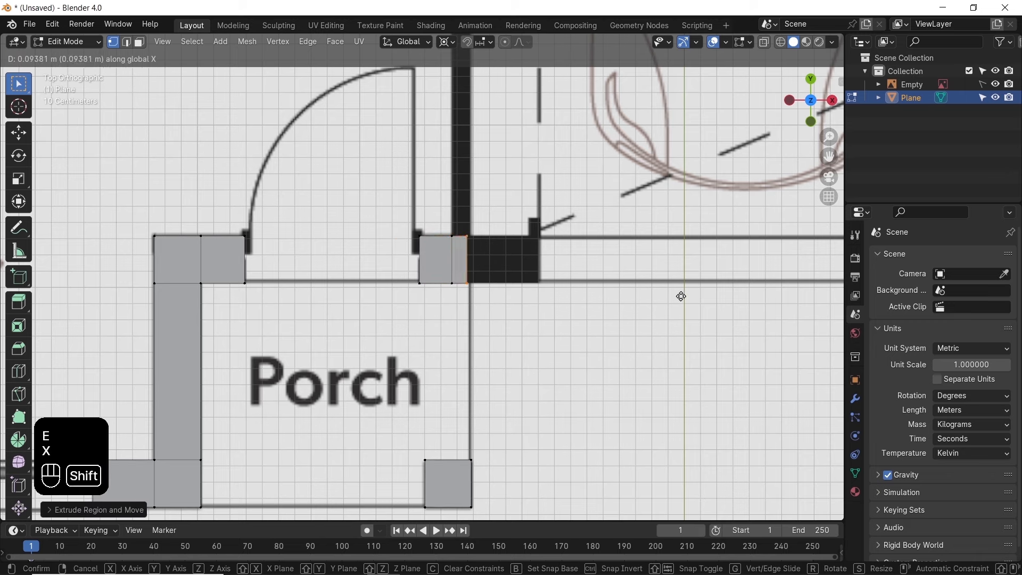
{"action": "left_click", "coordinate": [715, 301]}
Extrude the wall's end edge along X to the left side of the garage door opening
{"action": "key", "text": "e"}
{"action": "key", "text": "x"}
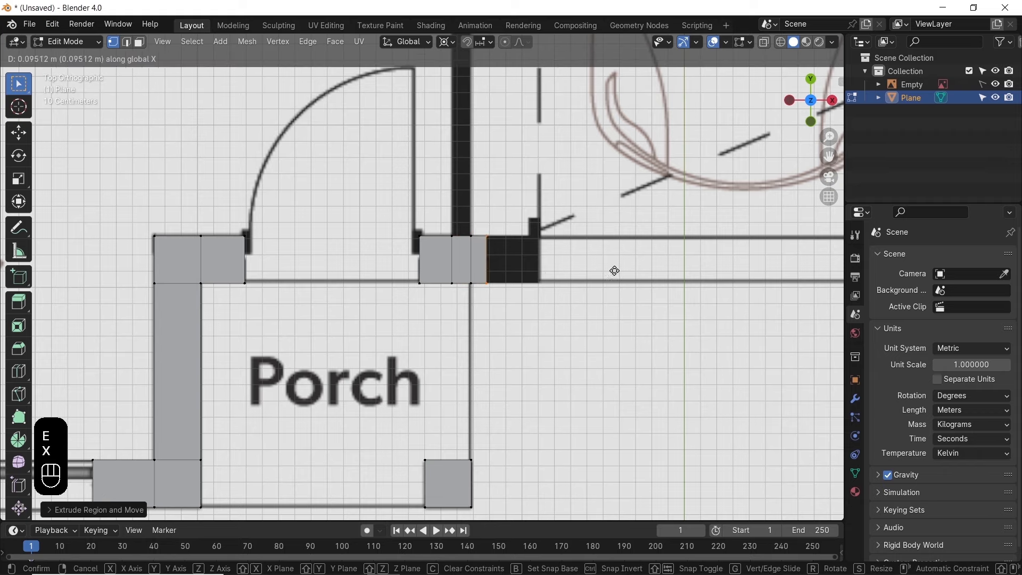
{"action": "left_click", "coordinate": [648, 269]}
Move the edge at the dividing wall's garage side along X to align it with that wall's face
{"action": "scroll", "coordinate": [519, 234], "scroll_direction": "up", "scroll_amount": 3}
{"action": "scroll", "coordinate": [519, 234], "scroll_direction": "up", "scroll_amount": 2}
{"action": "middle_click_drag", "start_coordinate": [482, 223], "coordinate": [450, 235], "text": "shift"}
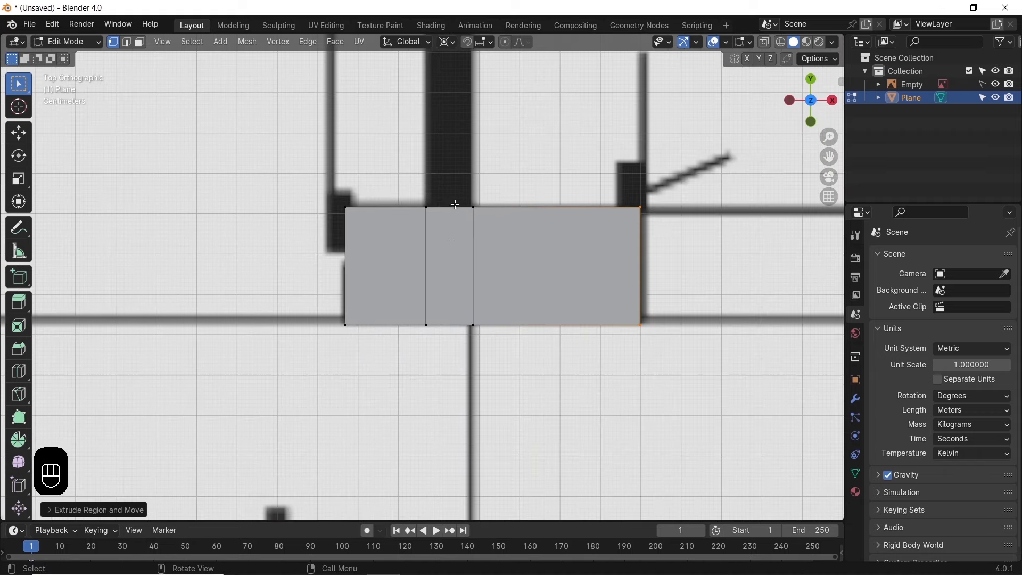
{"action": "left_click_drag", "start_coordinate": [454, 196], "coordinate": [490, 365]}
{"action": "key", "text": "g"}
{"action": "key", "text": "x"}
{"action": "left_click", "coordinate": [469, 367]}
{"action": "scroll", "coordinate": [477, 349], "scroll_direction": "down", "scroll_amount": 2}
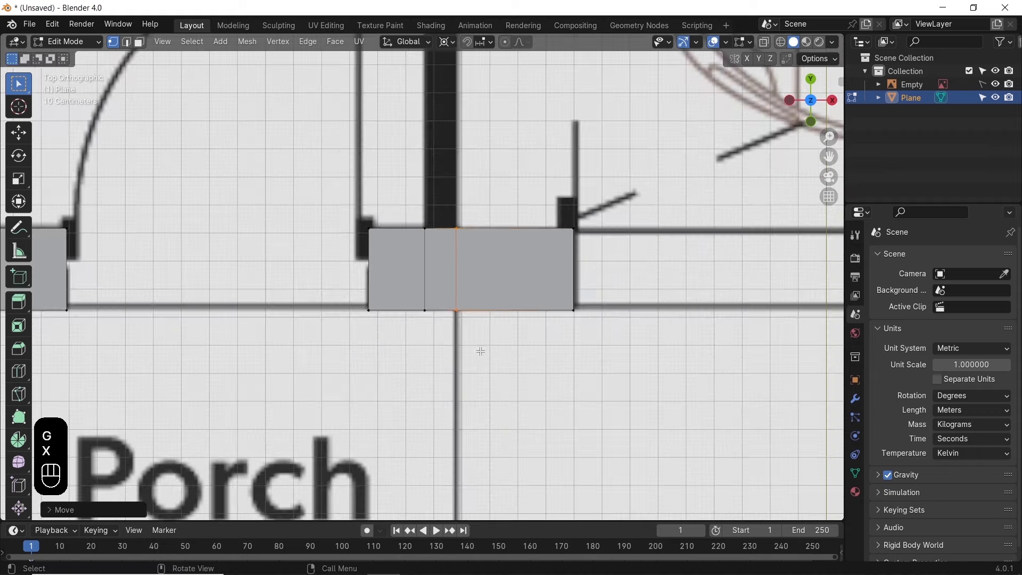
Extrude the dividing wall's base edge about 6.35 m up along Y to the Double Garage's upper wall
{"action": "scroll", "coordinate": [473, 149], "scroll_direction": "down", "scroll_amount": 3}
{"action": "scroll", "coordinate": [473, 149], "scroll_direction": "down", "scroll_amount": 1}
{"action": "scroll", "coordinate": [473, 149], "scroll_direction": "down", "scroll_amount": 4}
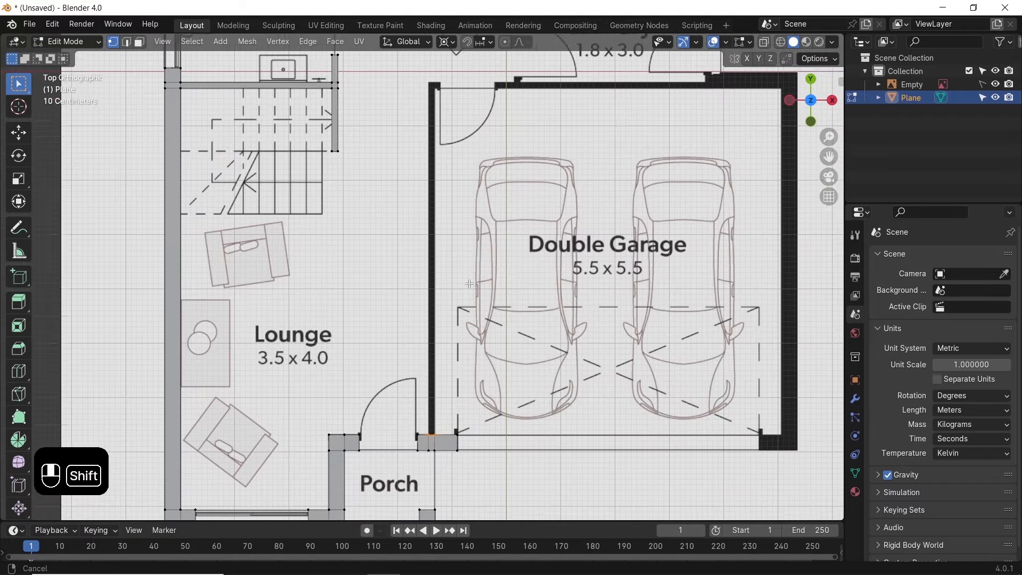
{"action": "middle_click_drag", "start_coordinate": [473, 149], "coordinate": [480, 176], "text": "shift"}
{"action": "key", "text": "e"}
{"action": "key", "text": "y"}
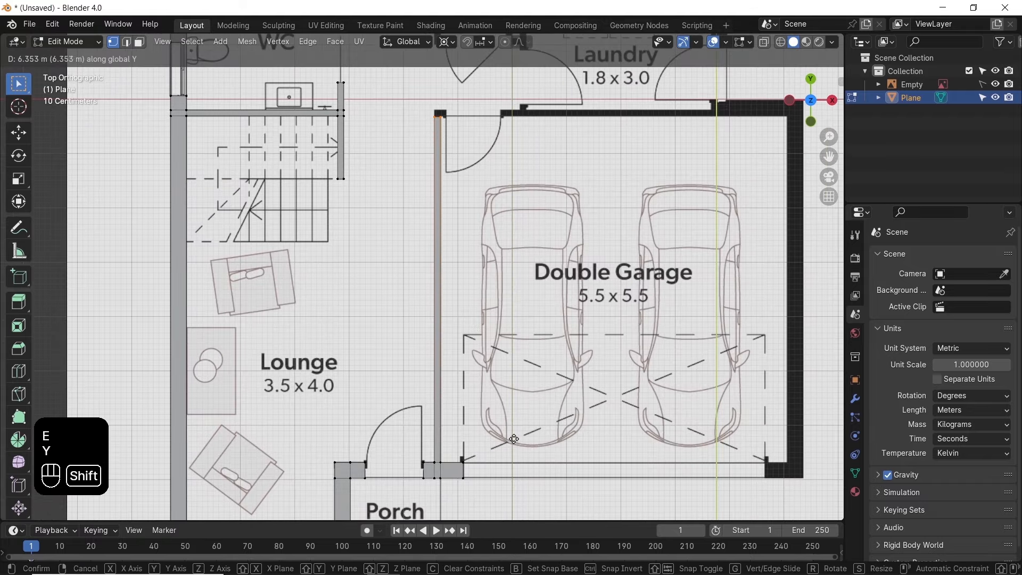
{"action": "left_click", "coordinate": [505, 471]}
Duplicate the garage door opening's left edge about 5.54 m along X and align it with the opening's right side
{"action": "middle_click_drag", "start_coordinate": [472, 495], "coordinate": [299, 429], "text": "shift"}
{"action": "key", "text": "shift+d"}
{"action": "key", "text": "x"}
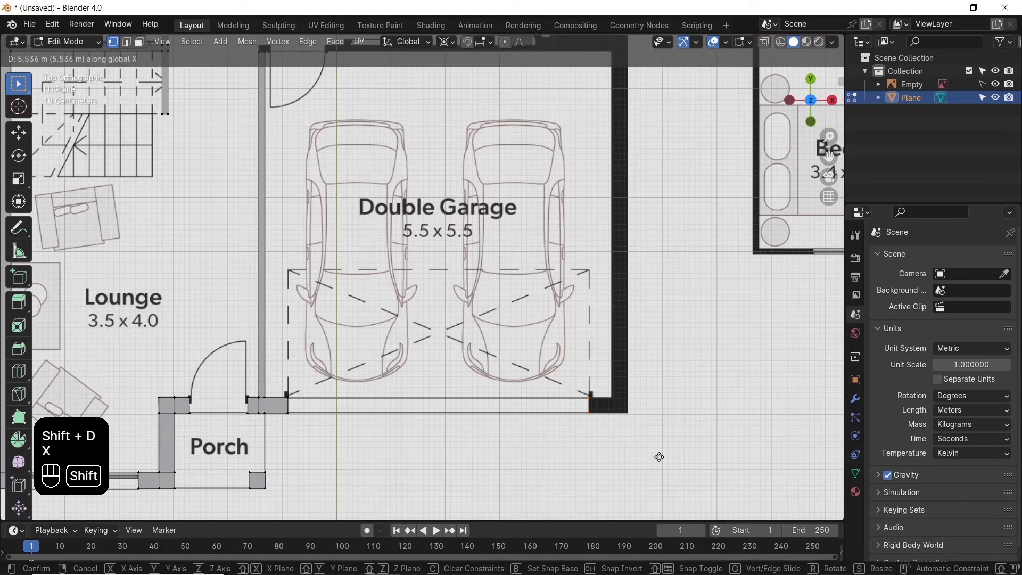
{"action": "left_click", "coordinate": [659, 456], "text": "shift"}
{"action": "scroll", "coordinate": [502, 410], "scroll_direction": "up", "scroll_amount": 9}
{"action": "middle_click_drag", "start_coordinate": [645, 435], "coordinate": [554, 85], "text": "shift"}
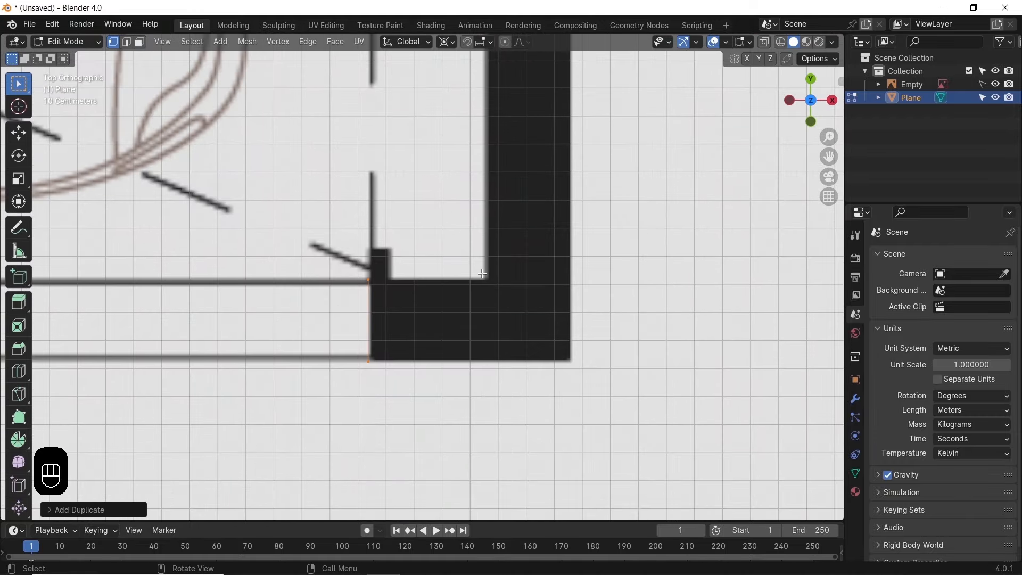
{"action": "key", "text": "g"}
{"action": "key", "text": "x"}
{"action": "left_click", "coordinate": [503, 280]}
Extrude the duplicated edge along X to the inner face of the garage's right exterior wall
{"action": "key", "text": "e"}
{"action": "key", "text": "x"}
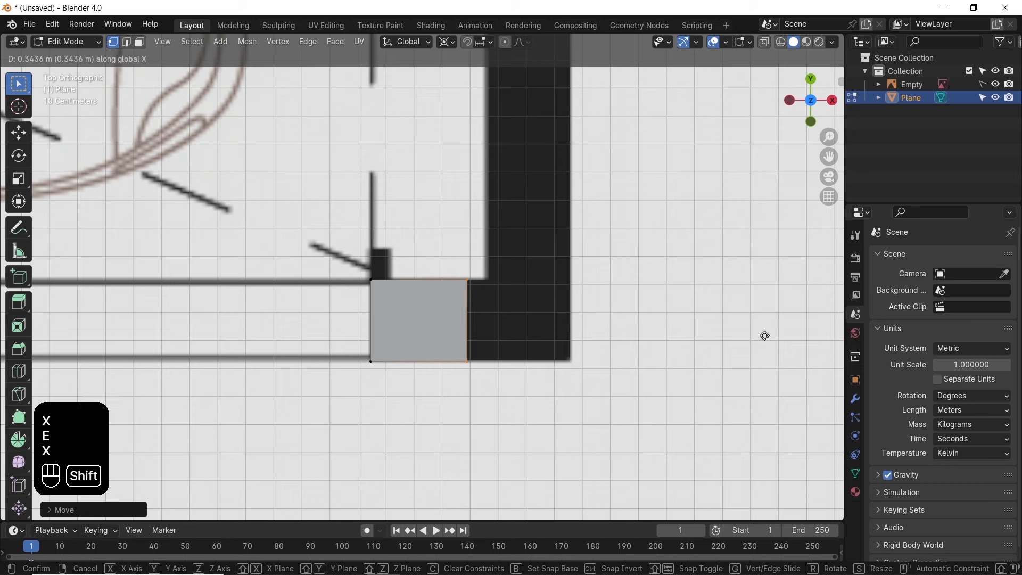
{"action": "left_click", "coordinate": [70, 349]}
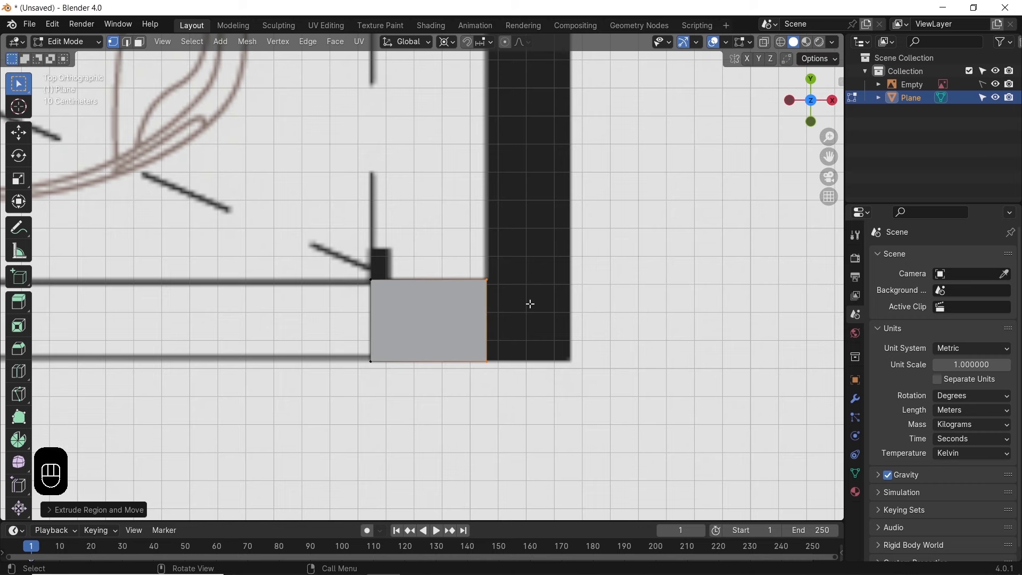
Extrude the edge about 0.29 m along X to the outer face of the garage's right exterior wall
{"action": "key", "text": "e"}
{"action": "key", "text": "x"}
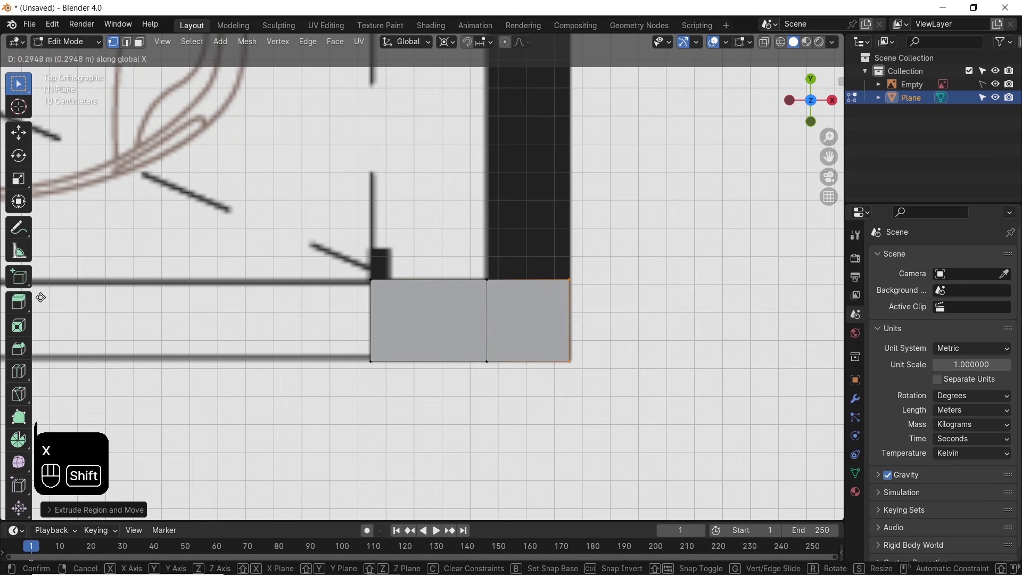
{"action": "left_click", "coordinate": [40, 297]}
Extrude the lower corner's top edge along Y up the garage's right exterior wall to near the Double Garage's upper wall
{"action": "mouse_move", "coordinate": [484, 250]}
{"action": "left_mouse_down"}
{"action": "mouse_move", "coordinate": [544, 284]}
{"action": "mouse_move", "coordinate": [585, 292]}
{"action": "left_mouse_up"}
{"action": "scroll", "coordinate": [575, 189], "scroll_direction": "down", "scroll_amount": 3}
{"action": "middle_click_drag", "start_coordinate": [554, 123], "coordinate": [558, 369], "text": "shift"}
{"action": "scroll", "coordinate": [559, 369], "scroll_direction": "down", "scroll_amount": 5}
{"action": "key", "text": "e"}
{"action": "key", "text": "y"}
{"action": "middle_click_drag", "start_coordinate": [511, 316], "coordinate": [532, 402], "text": "shift"}
{"action": "key", "text": "g"}
{"action": "key", "text": "y"}
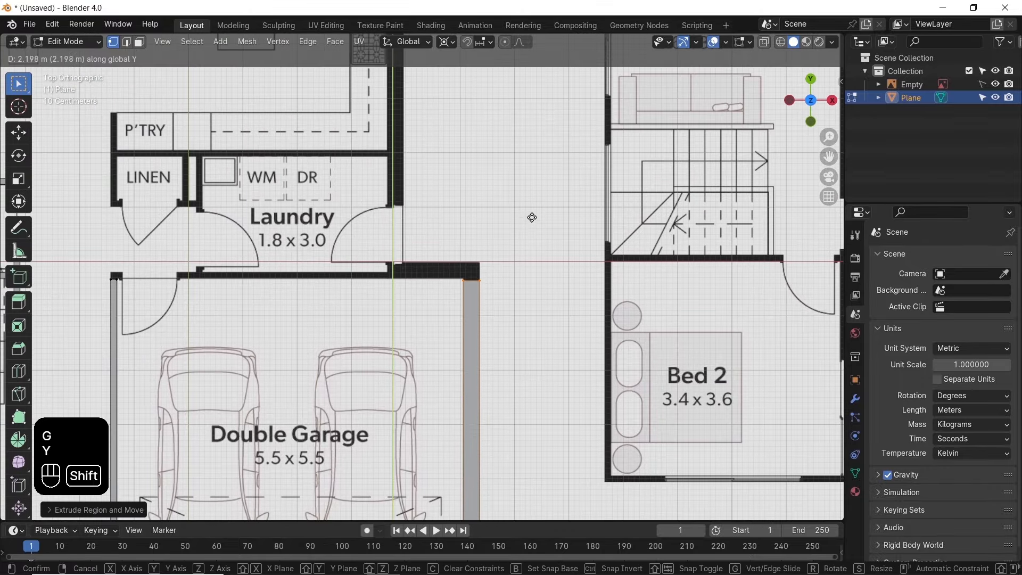
{"action": "left_click", "coordinate": [532, 218]}
Align the edge with the upper wall's inner face and extrude it about 0.29 m along Y to the outer face
{"action": "scroll", "coordinate": [532, 218], "scroll_direction": "up", "scroll_amount": 8}
{"action": "key", "text": "g"}
{"action": "key", "text": "y"}
{"action": "left_click", "coordinate": [644, 307]}
{"action": "key", "text": "e"}
{"action": "key", "text": "y"}
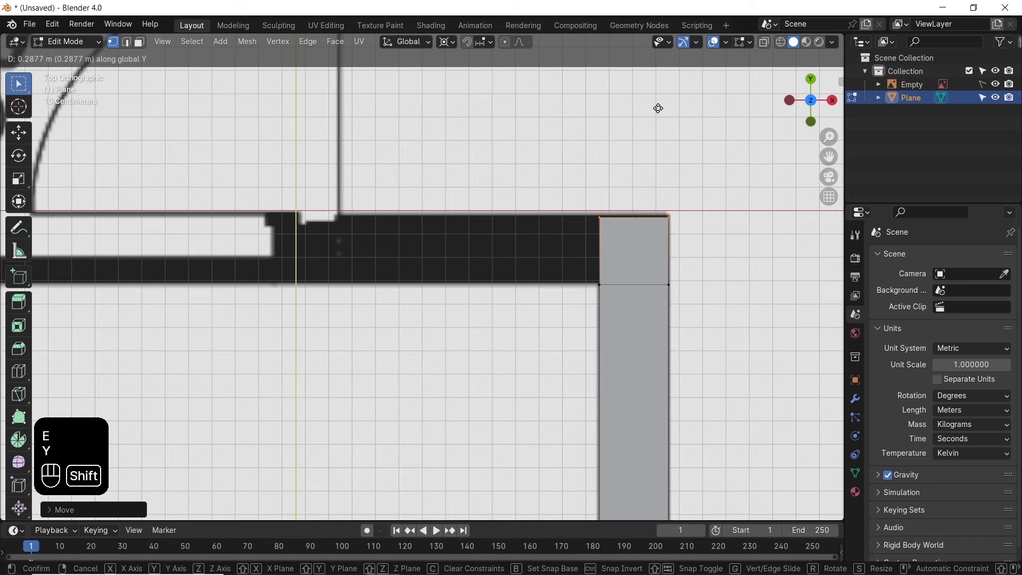
{"action": "left_click", "coordinate": [658, 108]}
Extrude the garage's upper-right corner about 1.39 m along negative X to the end of the thick wall below the Laundry
{"action": "middle_click_drag", "start_coordinate": [455, 319], "coordinate": [618, 365], "text": "shift"}
{"action": "key", "text": "e"}
{"action": "key", "text": "x"}
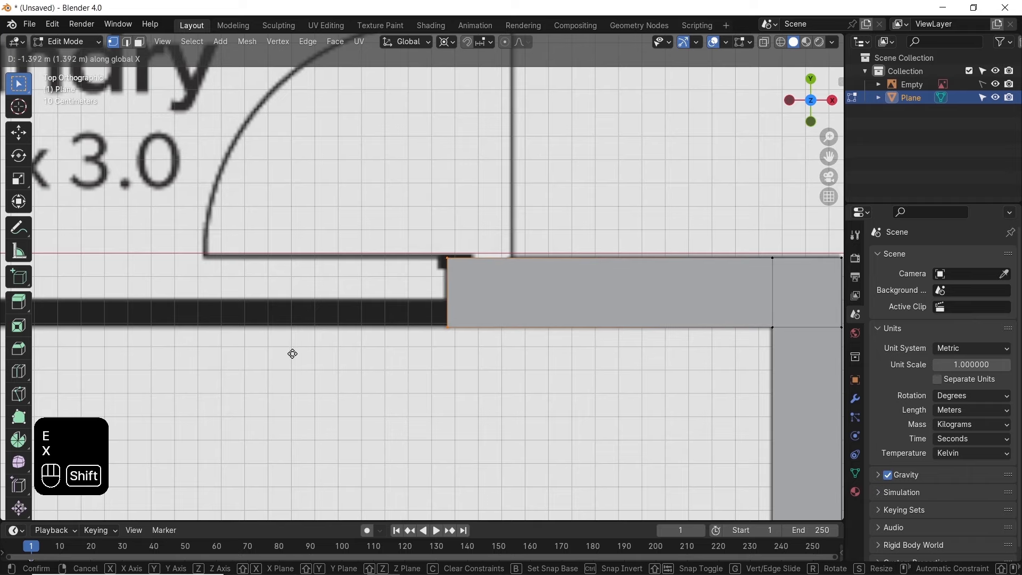
{"action": "left_click", "coordinate": [293, 353]}
Select the top edge of the dividing wall beside the garage's internal door
{"action": "middle_click_drag", "start_coordinate": [422, 384], "coordinate": [509, 391], "text": "shift"}
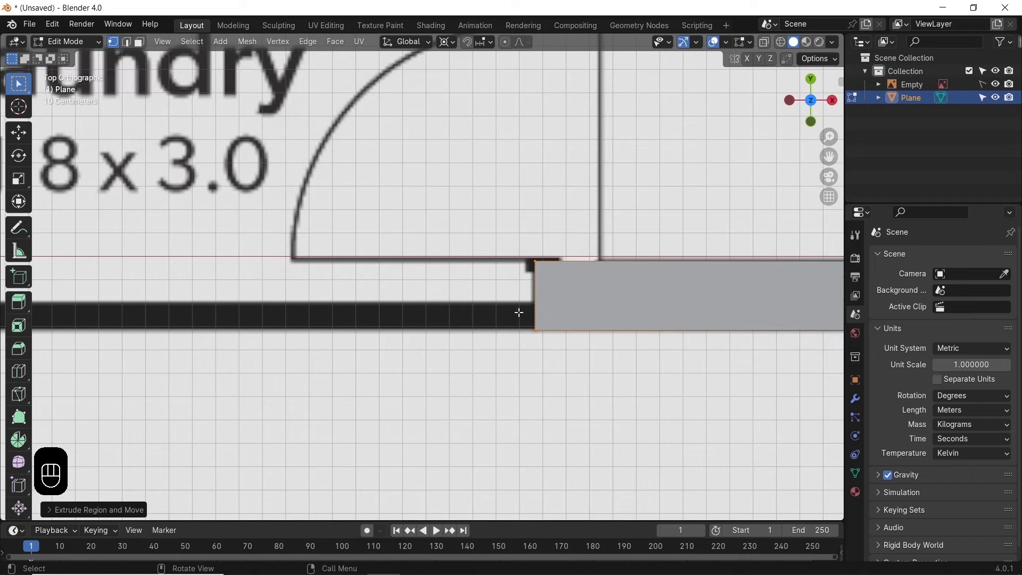
{"action": "scroll", "coordinate": [400, 340], "scroll_direction": "down", "scroll_amount": 3}
{"action": "middle_click_drag", "start_coordinate": [314, 356], "coordinate": [673, 351], "text": "shift"}
{"action": "middle_click_drag", "start_coordinate": [260, 328], "coordinate": [386, 323], "text": "shift"}
{"action": "scroll", "coordinate": [199, 316], "scroll_direction": "up", "scroll_amount": 5}
{"action": "middle_click_drag", "start_coordinate": [199, 316], "coordinate": [380, 293], "text": "shift"}
{"action": "left_click_drag", "start_coordinate": [253, 307], "coordinate": [312, 331]}
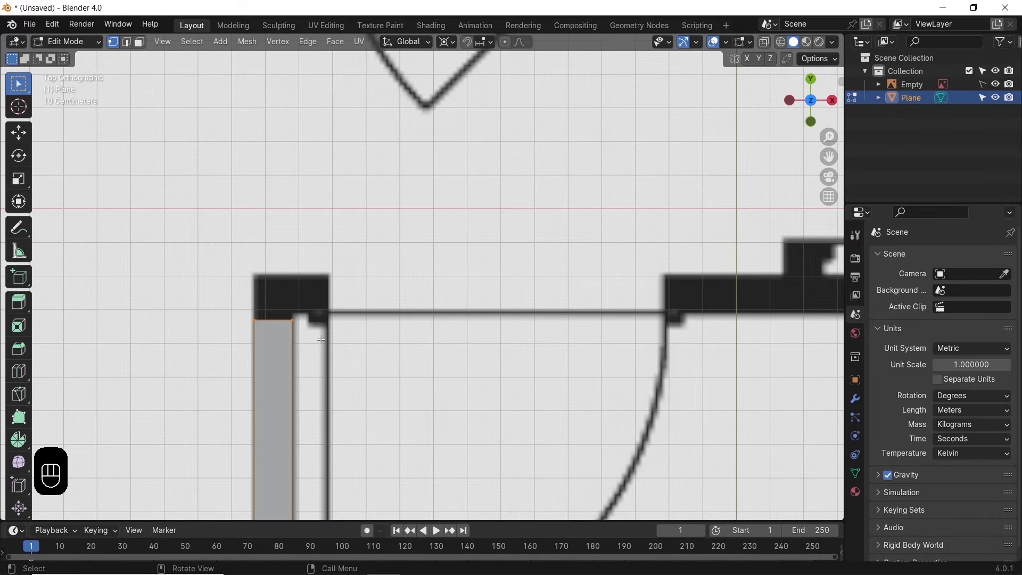
Try to duplicate the dividing wall's top edge along Y
{"action": "key", "text": "shift+d"}
{"action": "key", "text": "t"}
{"action": "key", "text": "y"}
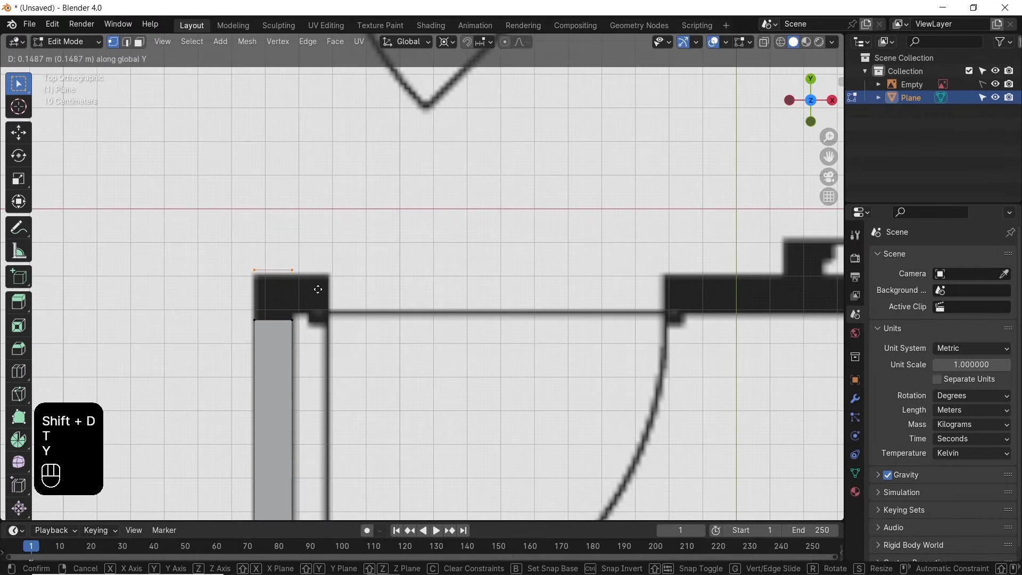
{"action": "left_click", "coordinate": [319, 301]}
{"action": "key", "text": "ctrl+z"}
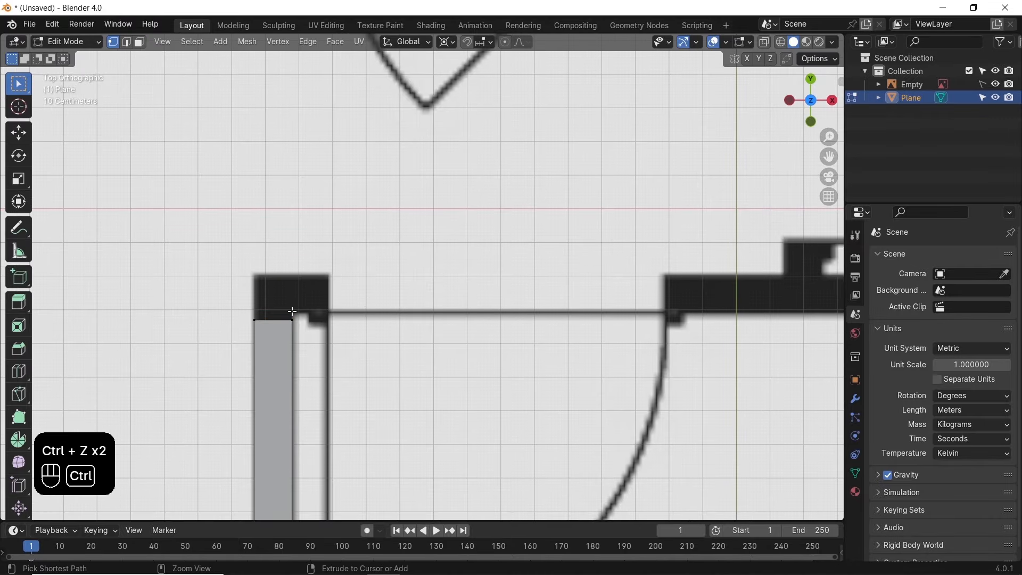
{"action": "scroll", "coordinate": [291, 311], "scroll_direction": "down", "scroll_amount": 8}
{"action": "key", "text": "ctrl+shift+z"}
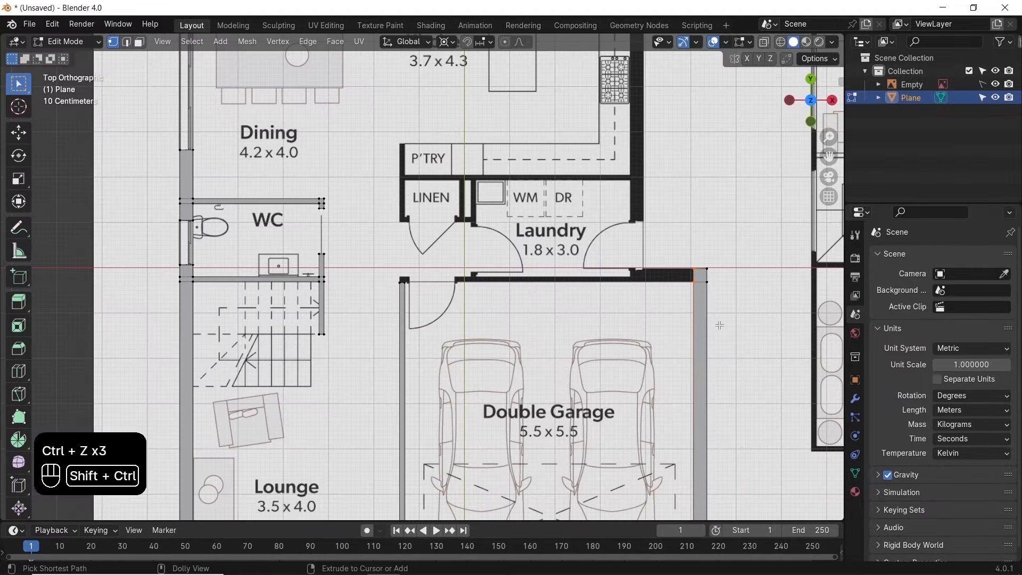
Extrude the dividing wall's top edge along Y to the corner's upper face, and align the edge below with the corner's lower face
{"action": "scroll", "coordinate": [438, 325], "scroll_direction": "up", "scroll_amount": 8}
{"action": "scroll", "coordinate": [418, 339], "scroll_direction": "up", "scroll_amount": 5}
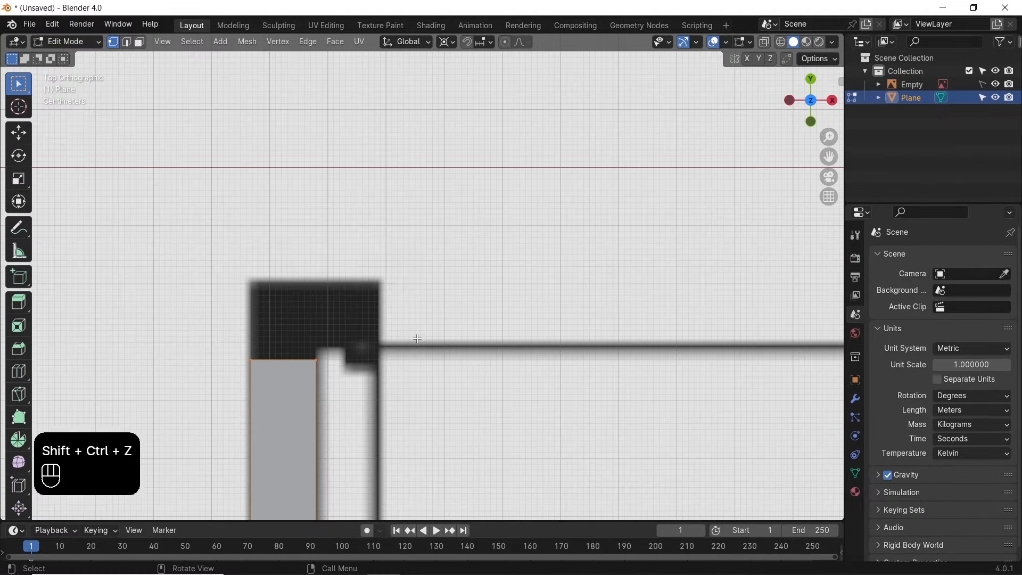
{"action": "key", "text": "e"}
{"action": "key", "text": "y"}
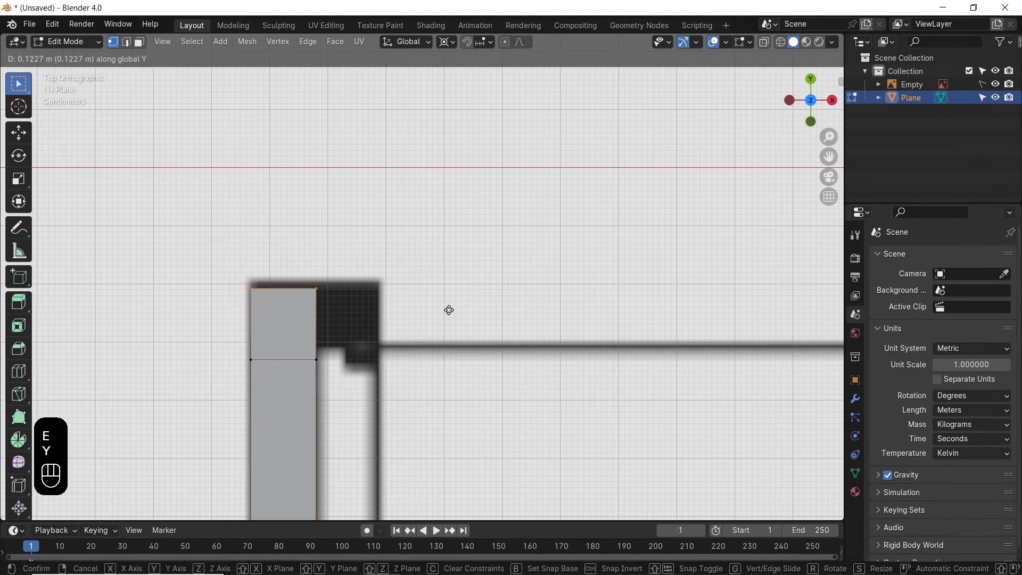
{"action": "left_click", "coordinate": [314, 279]}
{"action": "left_click", "coordinate": [318, 360]}
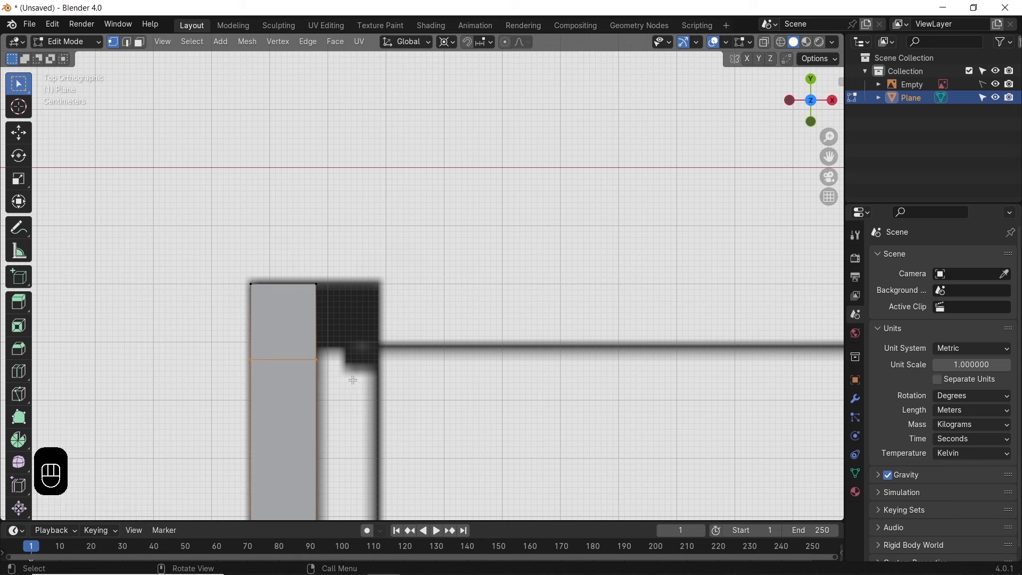
{"action": "key", "text": "g"}
{"action": "key", "text": "y"}
{"action": "left_click", "coordinate": [360, 355], "text": "shift"}
Extrude the corner's right edge along X to the left side of the garage's internal door opening
{"action": "left_click", "coordinate": [317, 320]}
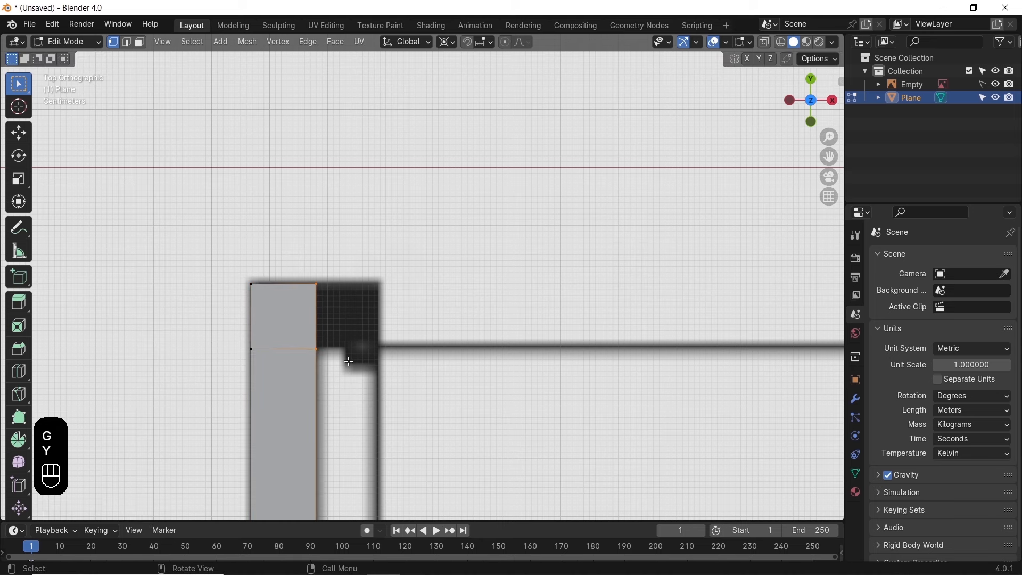
{"action": "key", "text": "e"}
{"action": "key", "text": "x"}
{"action": "left_click", "coordinate": [530, 367]}
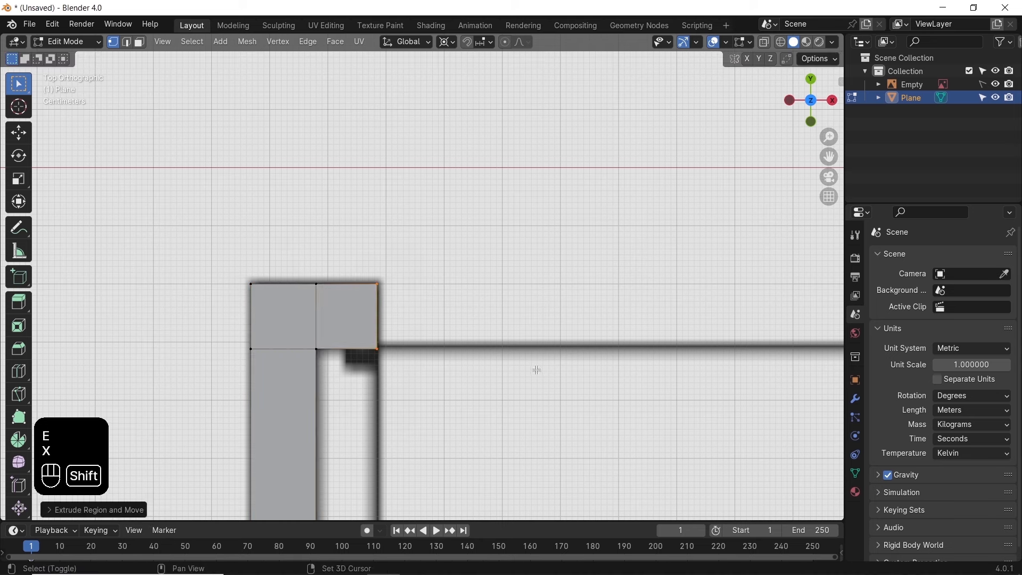
Duplicate the door opening's left edge about 1 m along X to the opening's right side
{"action": "scroll", "coordinate": [532, 365], "scroll_direction": "down", "scroll_amount": 4}
{"action": "key", "text": "shift+d"}
{"action": "key", "text": "x"}
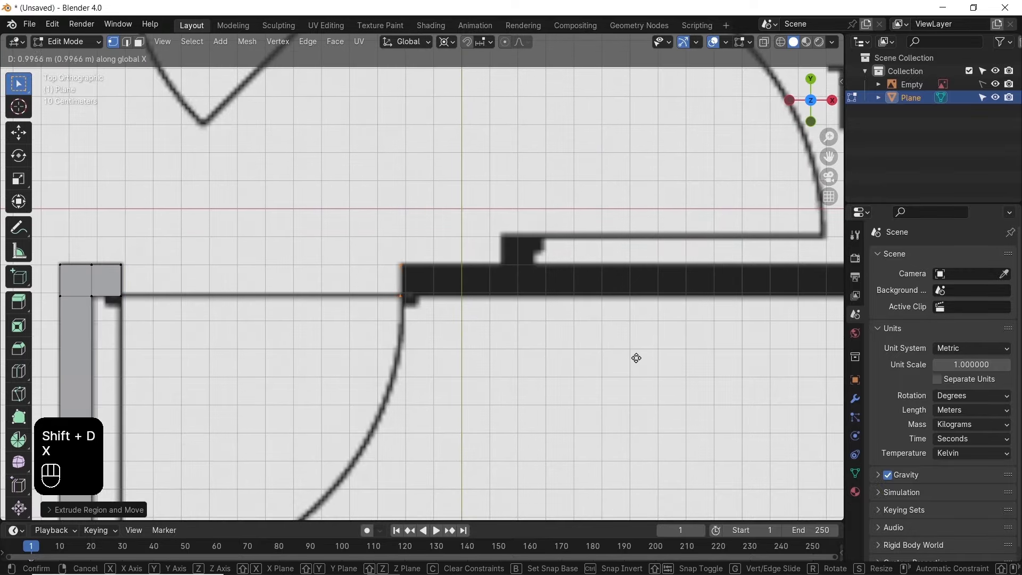
{"action": "left_click", "coordinate": [628, 359]}
Extrude the duplicated edge along X to the Laundry door stub, and extrude it about 0.12 m more across the stub's width
{"action": "middle_click_drag", "start_coordinate": [661, 351], "coordinate": [396, 353], "text": "shift"}
{"action": "key", "text": "e"}
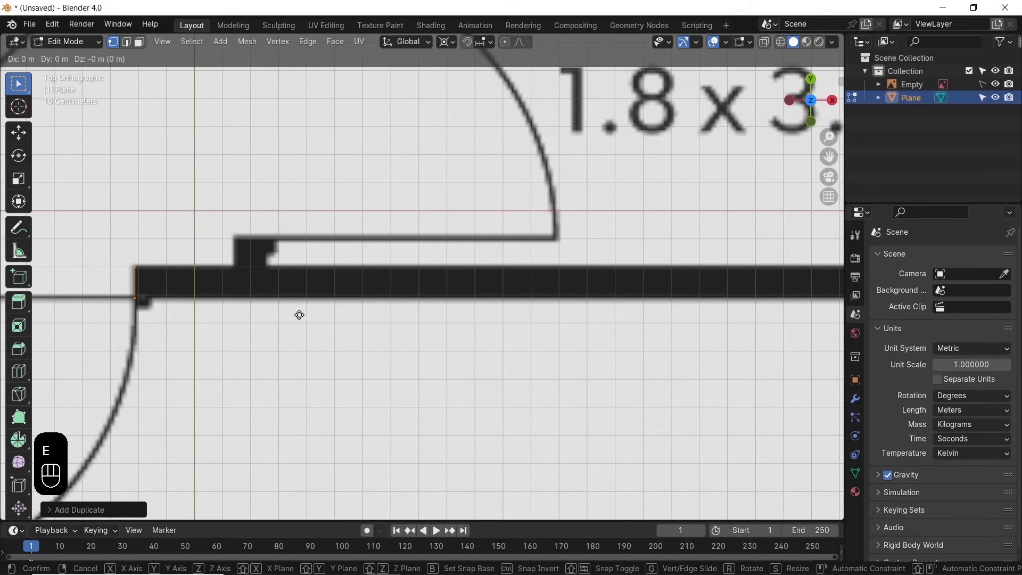
{"action": "key", "text": "x"}
{"action": "left_click", "coordinate": [399, 319]}
{"action": "key", "text": "e"}
{"action": "key", "text": "x"}
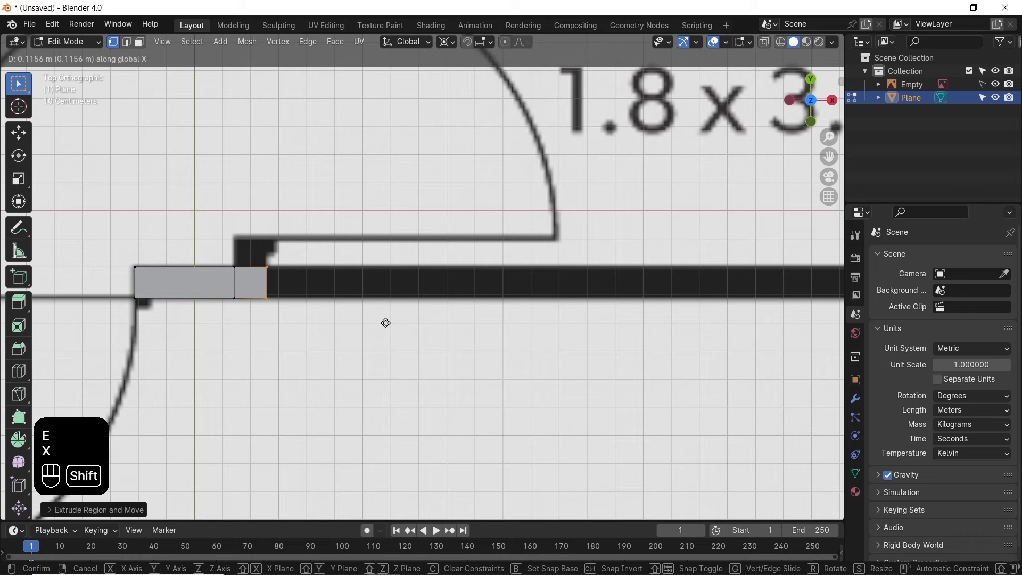
{"action": "left_click", "coordinate": [386, 323]}
Extrude the top edge of the new wall piece about 0.09 m along Y to form the Laundry door stub
{"action": "left_click_drag", "start_coordinate": [277, 275], "coordinate": [276, 275]}
{"action": "key", "text": "e"}
{"action": "key", "text": "y"}
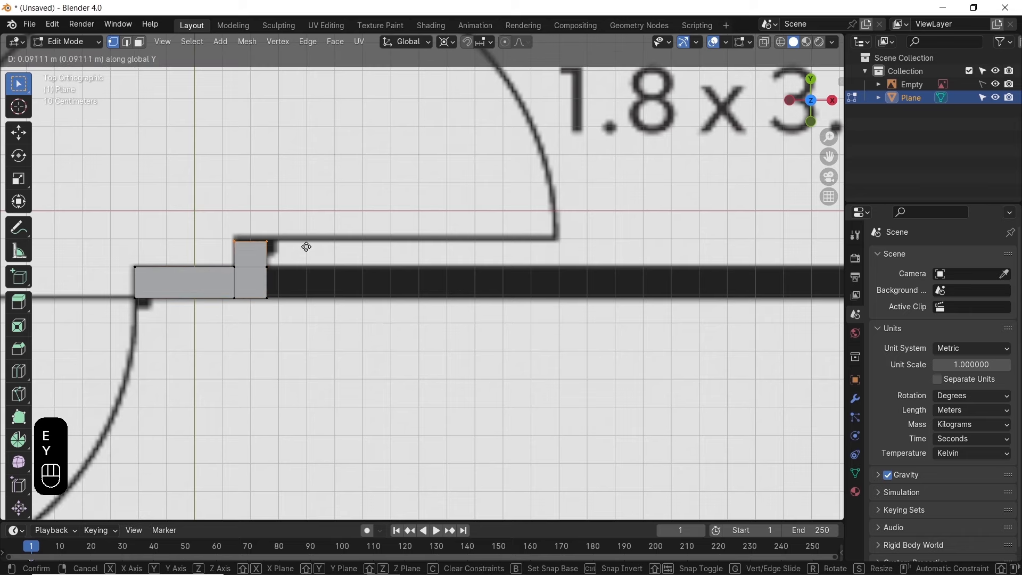
{"action": "left_click", "coordinate": [258, 260]}
Try a lengthwise loop cut through the thick wall at the garage's upper-right corner
{"action": "scroll", "coordinate": [258, 259], "scroll_direction": "down", "scroll_amount": 5}
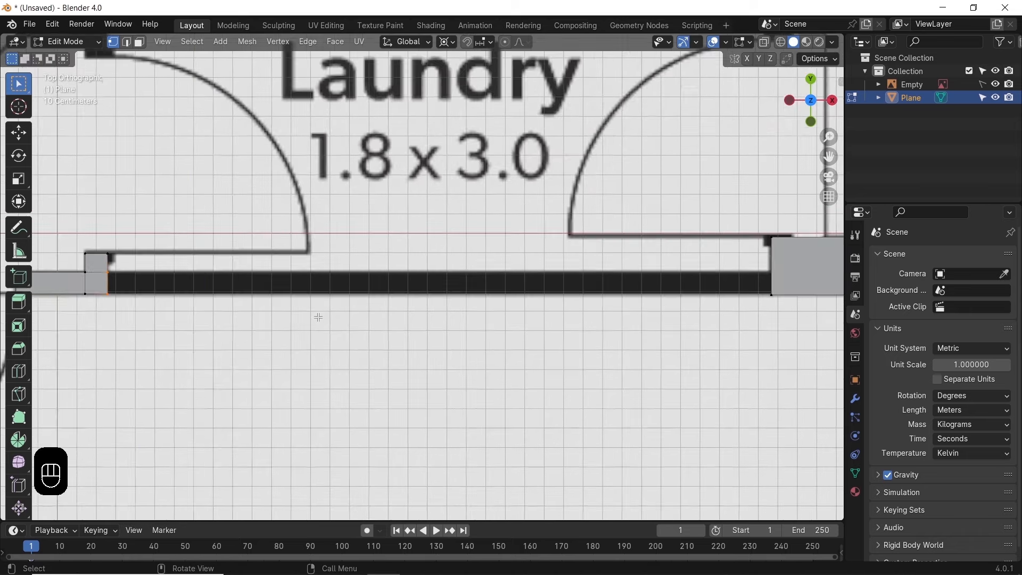
{"action": "key", "text": "ctrl+z"}
{"action": "key", "text": "ctrl+z"}
{"action": "key", "text": "ctrl+r"}
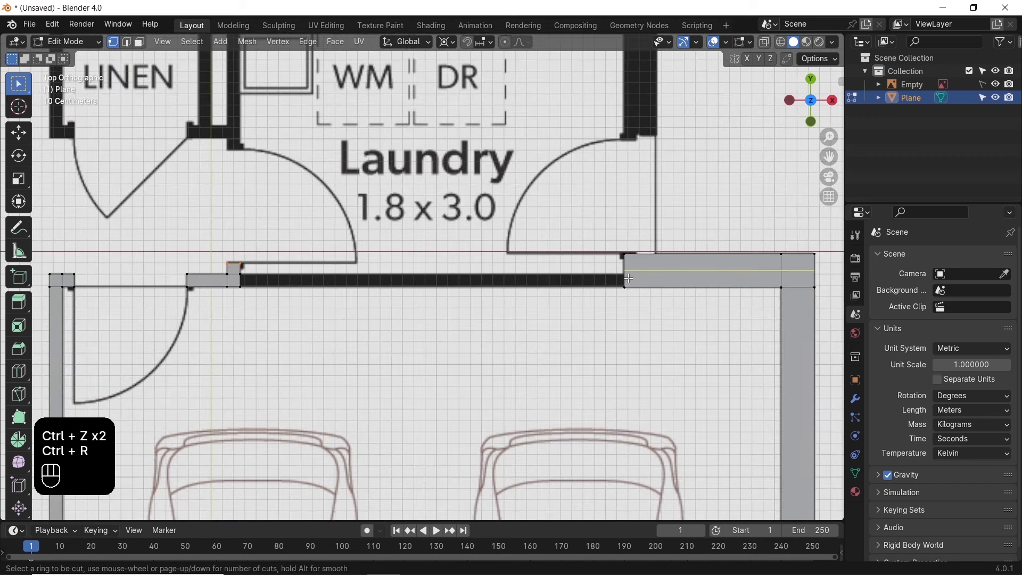
{"action": "left_click", "coordinate": [625, 282]}
{"action": "left_click", "coordinate": [627, 284]}
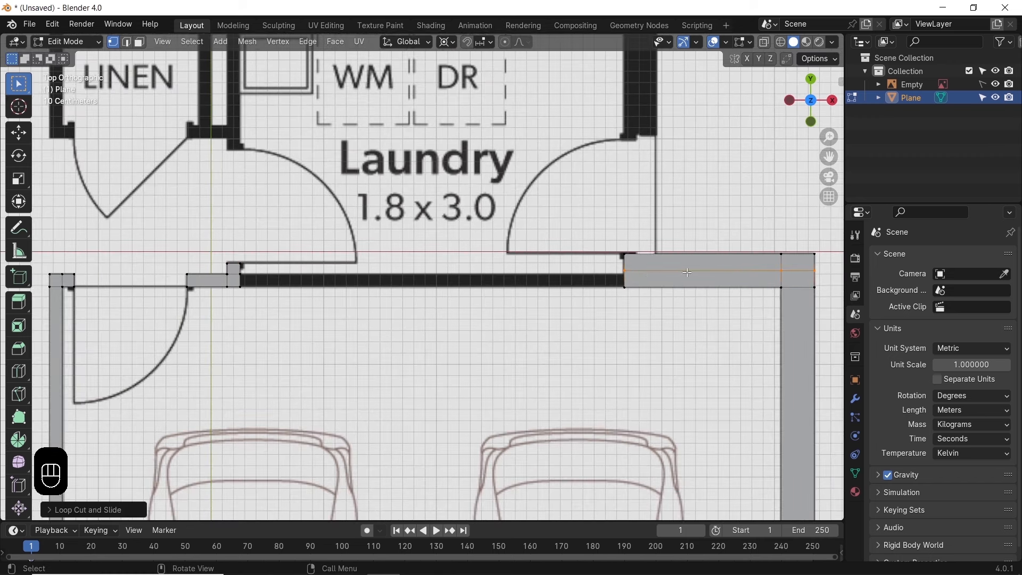
{"action": "key", "text": "ctrl+z"}
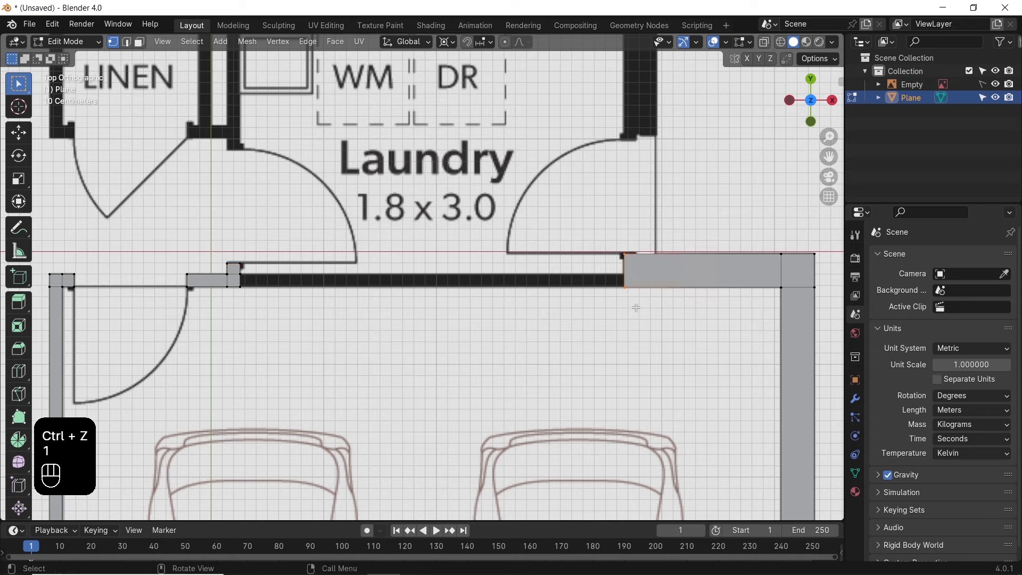
Try to subdivide the thick upper wall's left end edge
{"action": "scroll", "coordinate": [636, 307], "scroll_direction": "up", "scroll_amount": 2}
{"action": "right_click", "coordinate": [673, 268]}
{"action": "left_click", "coordinate": [717, 266]}
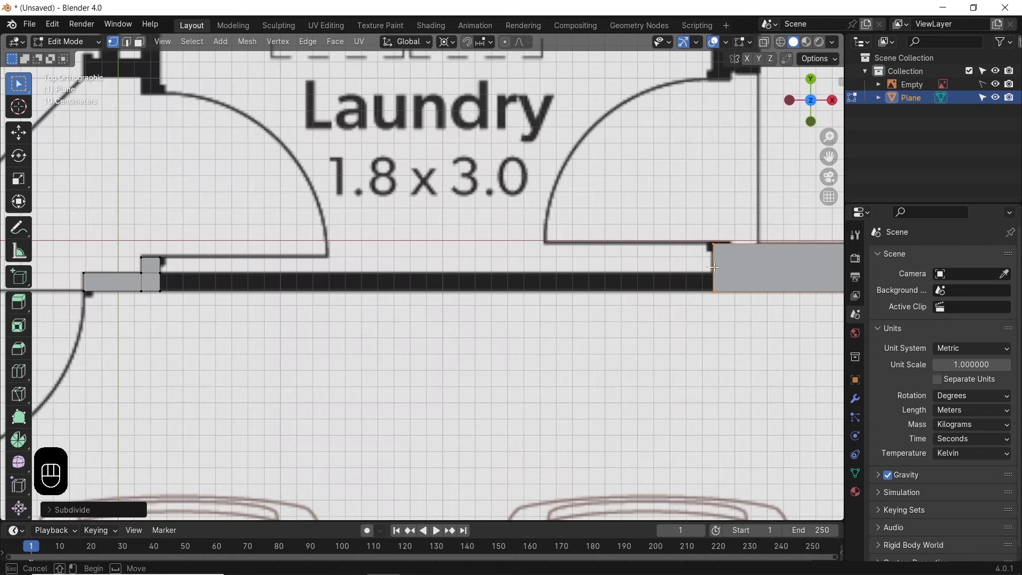
{"action": "scroll", "coordinate": [207, 239], "scroll_direction": "down", "scroll_amount": 2}
{"action": "key", "text": "ctrl+r"}
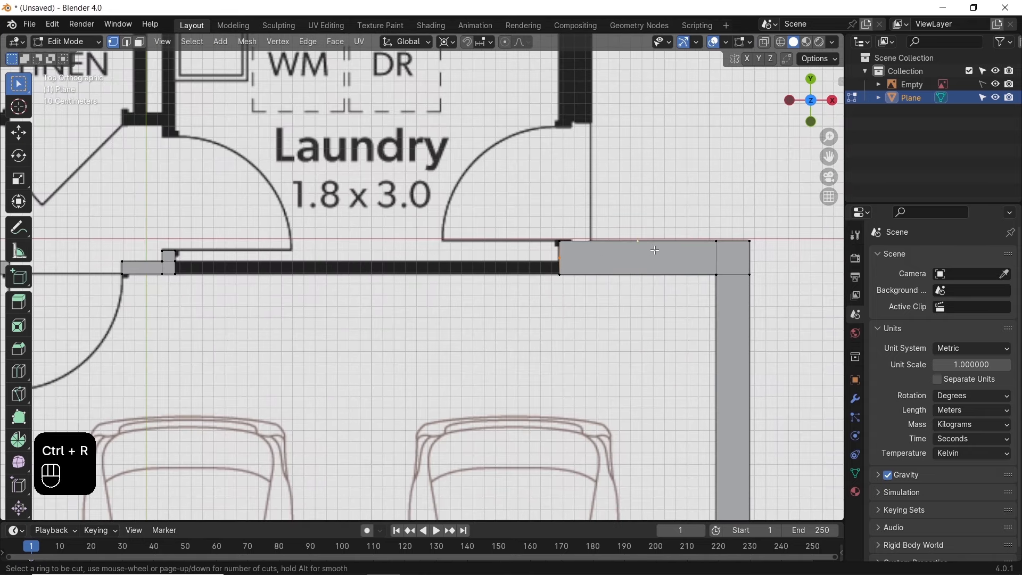
{"action": "right_click", "coordinate": [611, 260]}
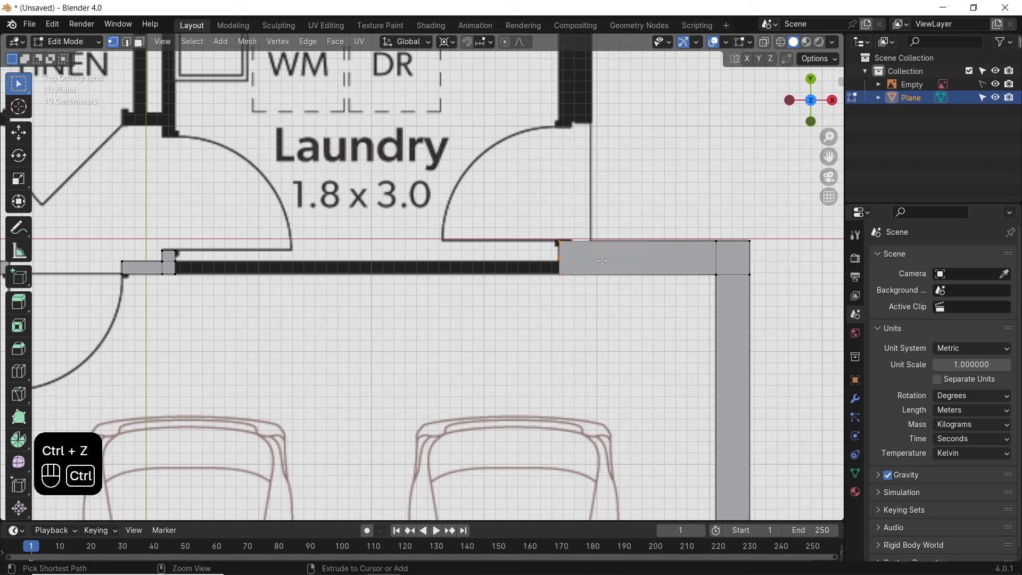
Add a lengthwise loop cut through the garage's thick upper wall and turn on snapping to vertices
{"action": "key", "text": "ctrl+r"}
{"action": "left_click", "coordinate": [556, 260]}
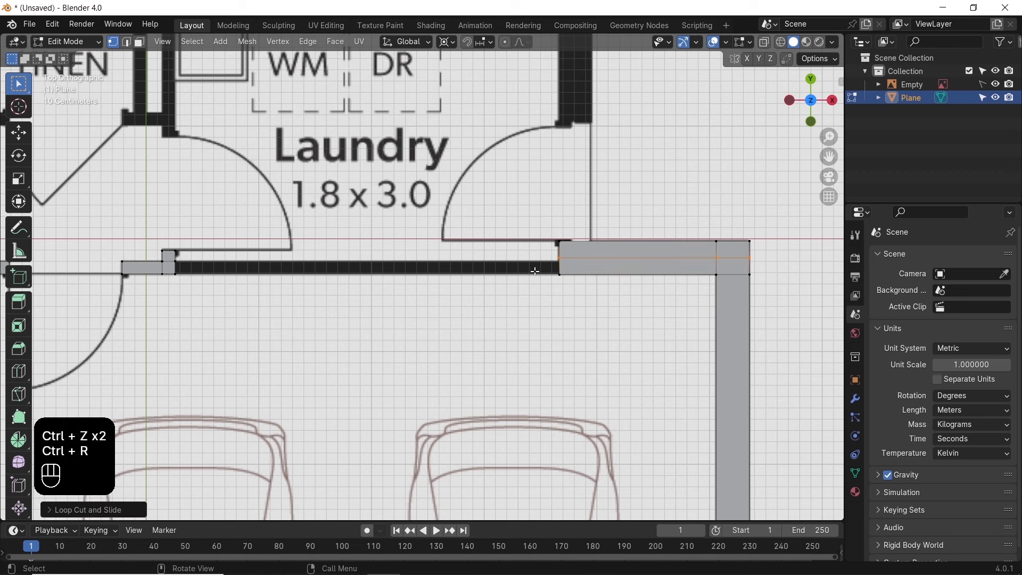
{"action": "left_click", "coordinate": [467, 42]}
{"action": "left_click", "coordinate": [484, 42]}
{"action": "left_click", "coordinate": [461, 123]}
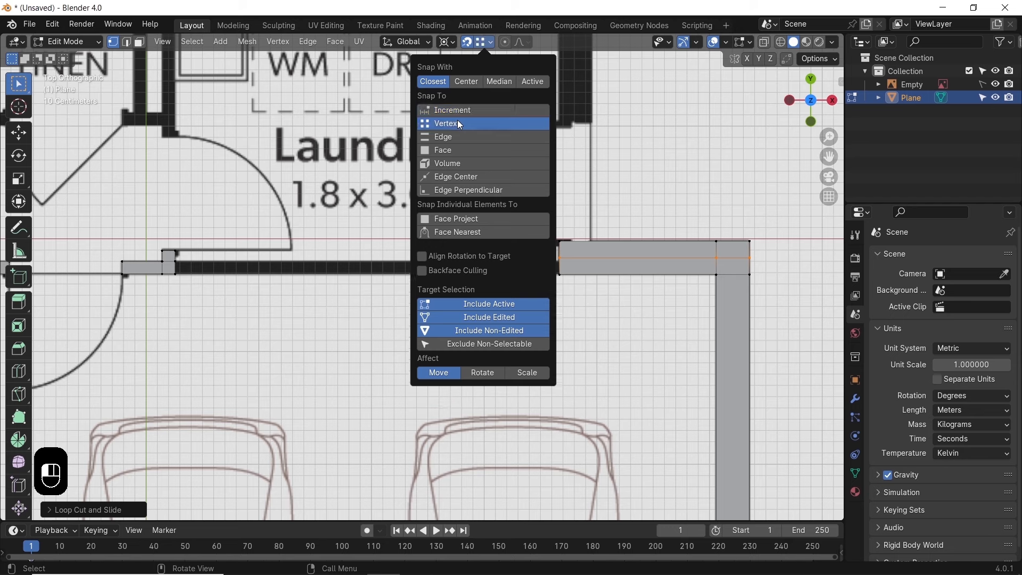
Move the loop cut along Y and snap it level with the upper face of the thin Laundry wall
{"action": "key", "text": "g"}
{"action": "key", "text": "y"}
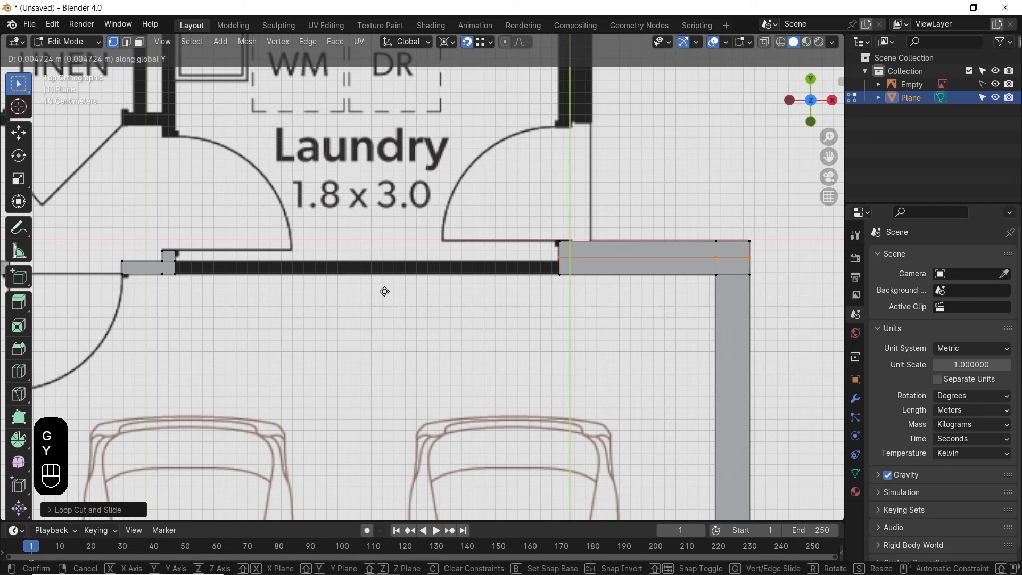
{"action": "left_click", "coordinate": [275, 273]}
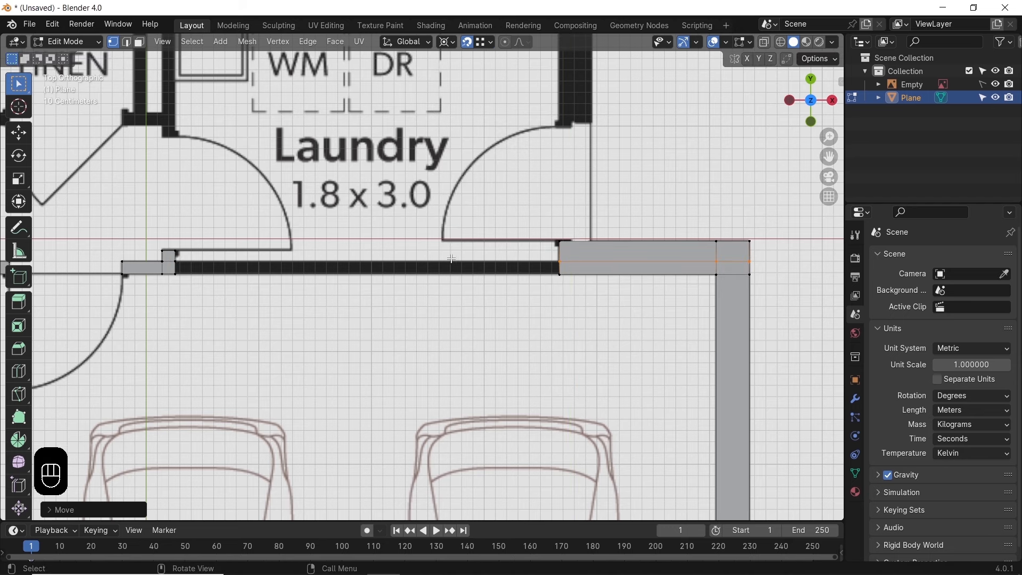
Fill the thin wall below the Laundry by bridging its two facing end edges with Bridge Edge Loops
{"action": "left_click", "coordinate": [567, 280]}
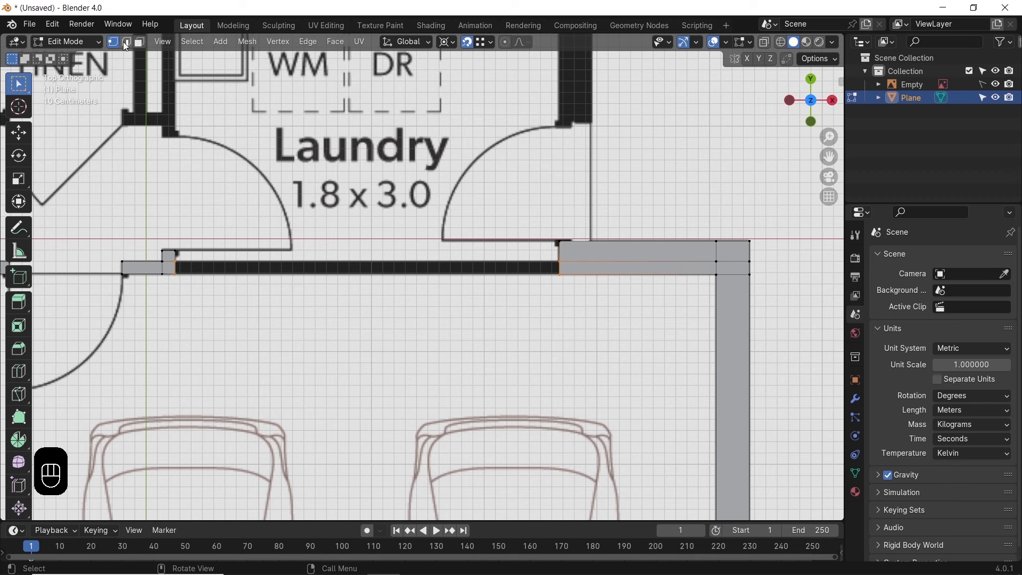
{"action": "right_click", "coordinate": [387, 275]}
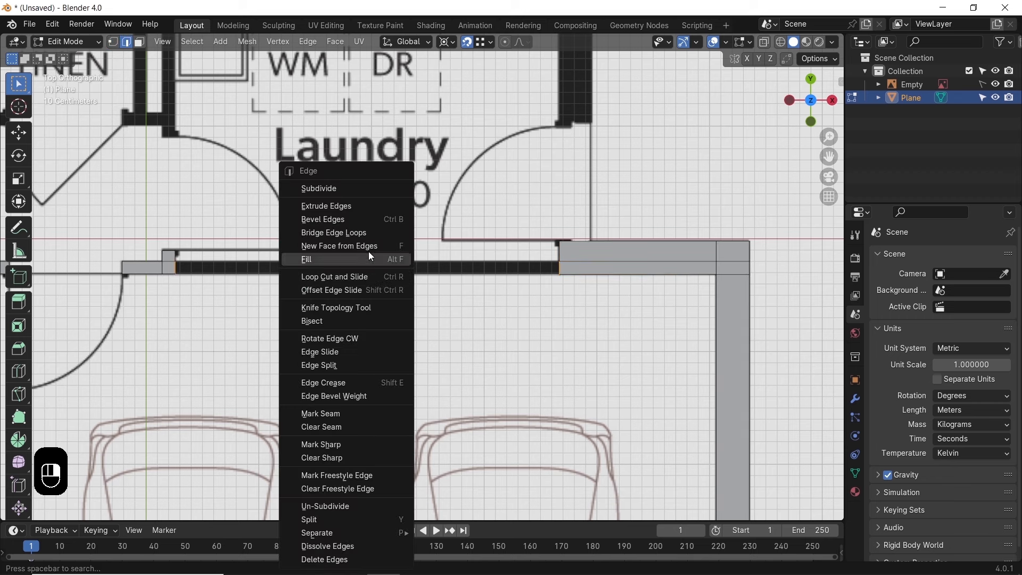
{"action": "left_click", "coordinate": [338, 231]}
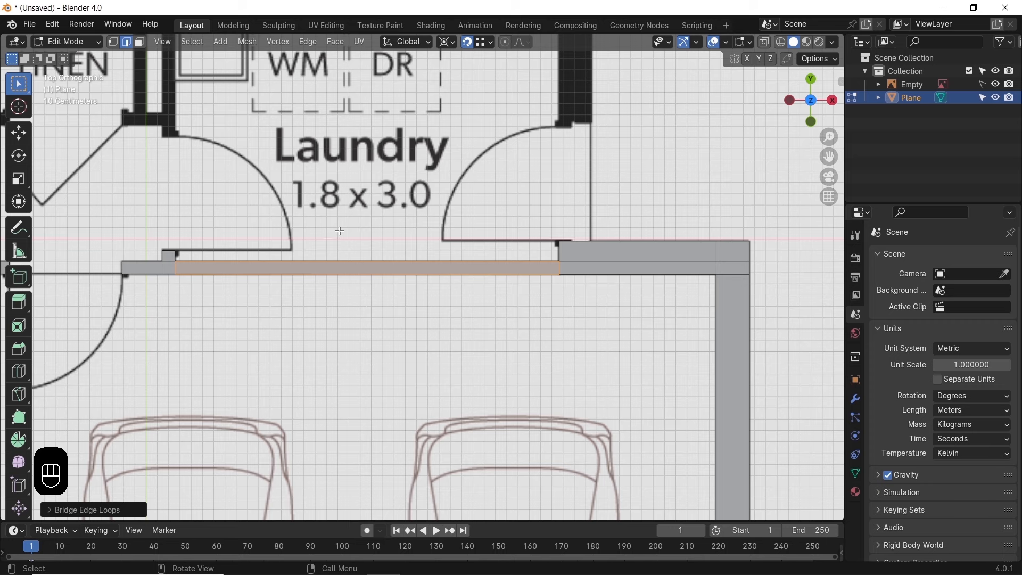
{"action": "key", "text": "1"}
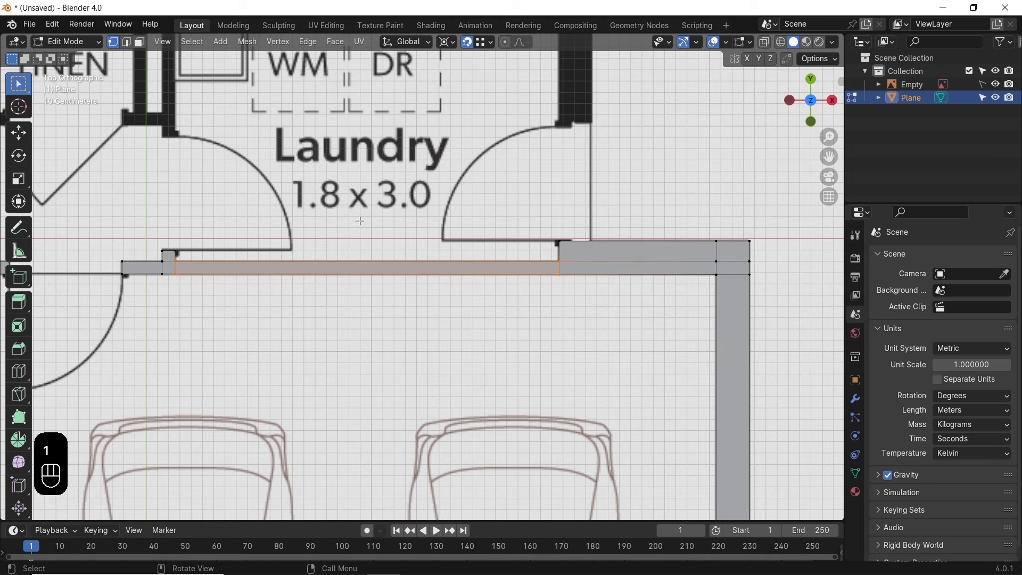
Extrude the lower edge of the Living room's upper-right wall corner down along Y to the start of the side window opening
{"action": "middle_click_drag", "start_coordinate": [594, 236], "coordinate": [674, 333], "text": "shift"}
{"action": "middle_click_drag", "start_coordinate": [144, 349], "coordinate": [468, 420], "text": "shift"}
{"action": "scroll", "coordinate": [468, 420], "scroll_direction": "down", "scroll_amount": 4}
{"action": "middle_click_drag", "start_coordinate": [662, 93], "coordinate": [458, 341], "text": "shift"}
{"action": "scroll", "coordinate": [548, 122], "scroll_direction": "down", "scroll_amount": 3}
{"action": "scroll", "coordinate": [547, 121], "scroll_direction": "up", "scroll_amount": 10}
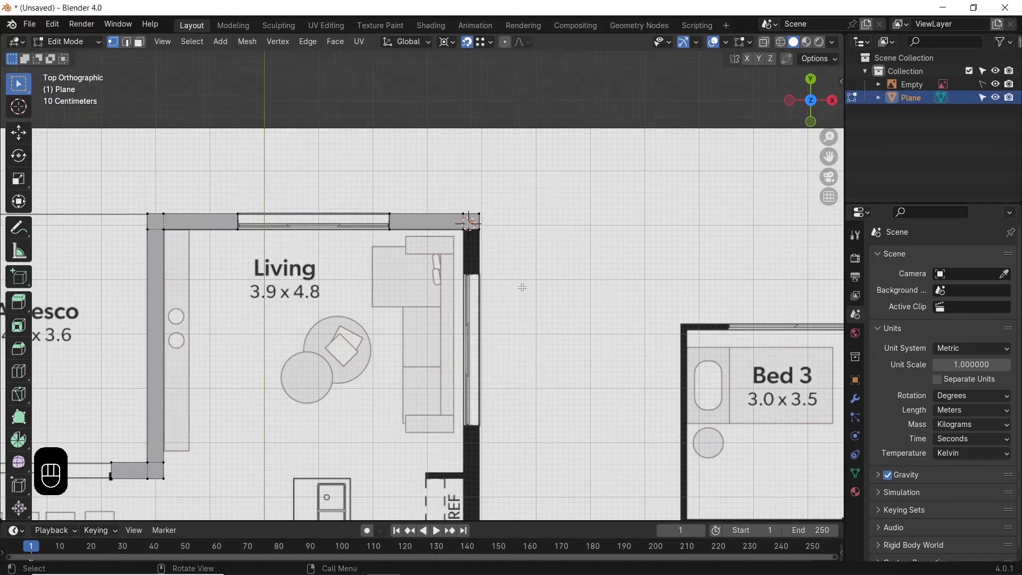
{"action": "key", "text": "e"}
{"action": "key", "text": "y"}
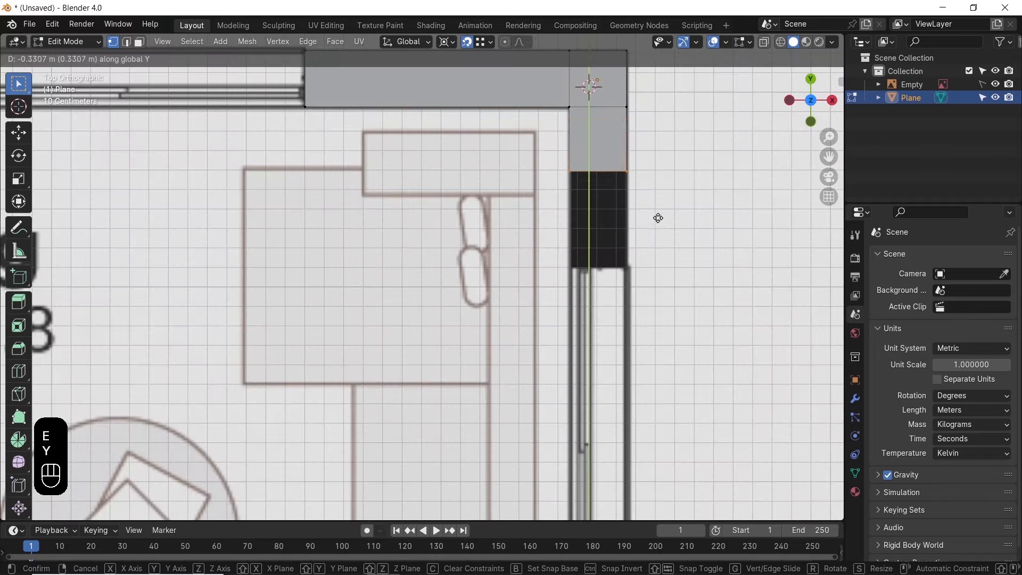
{"action": "left_click", "coordinate": [676, 401]}
Duplicate the end edge along Y to the far end of the Living side window, leaving the window opening empty
{"action": "scroll", "coordinate": [673, 407], "scroll_direction": "down", "scroll_amount": 4}
{"action": "middle_click_drag", "start_coordinate": [617, 416], "coordinate": [607, 201], "text": "shift"}
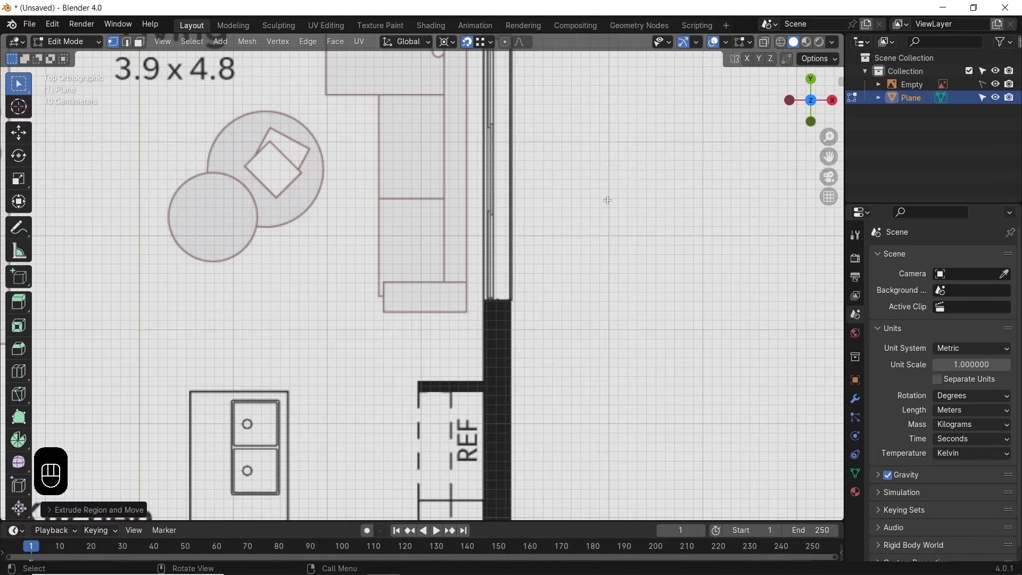
{"action": "key", "text": "shift+d"}
{"action": "key", "text": "y"}
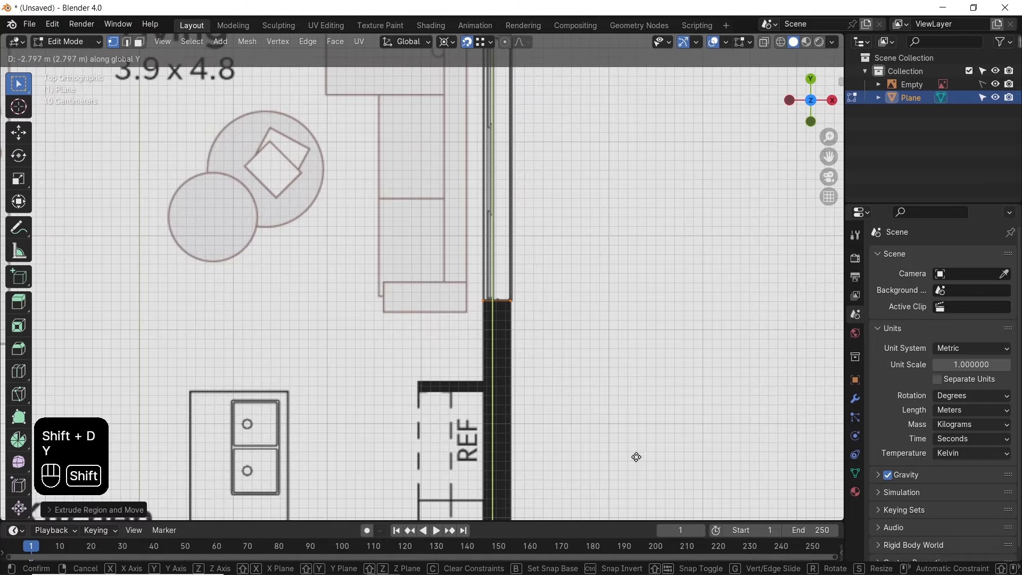
{"action": "left_click", "coordinate": [638, 455], "text": "shift"}
Try to duplicate the edge down along Y to both faces of the thin REF wall, and undo the copies
{"action": "middle_click_drag", "start_coordinate": [586, 412], "coordinate": [522, 283], "text": "shift"}
{"action": "scroll", "coordinate": [503, 213], "scroll_direction": "up", "scroll_amount": 3}
{"action": "key", "text": "shift+d"}
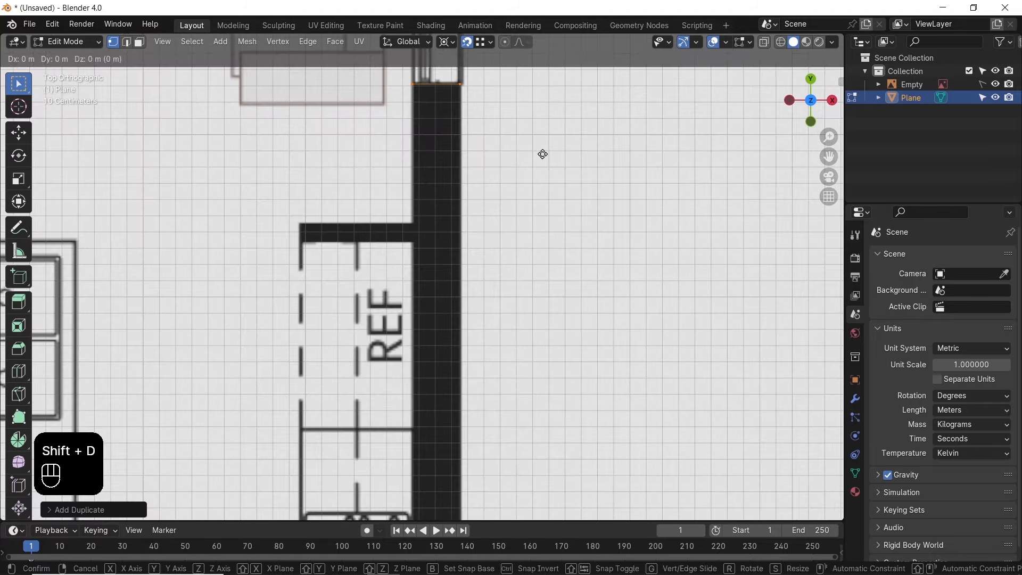
{"action": "key", "text": "y"}
{"action": "scroll", "coordinate": [553, 298], "scroll_direction": "up", "scroll_amount": 2}
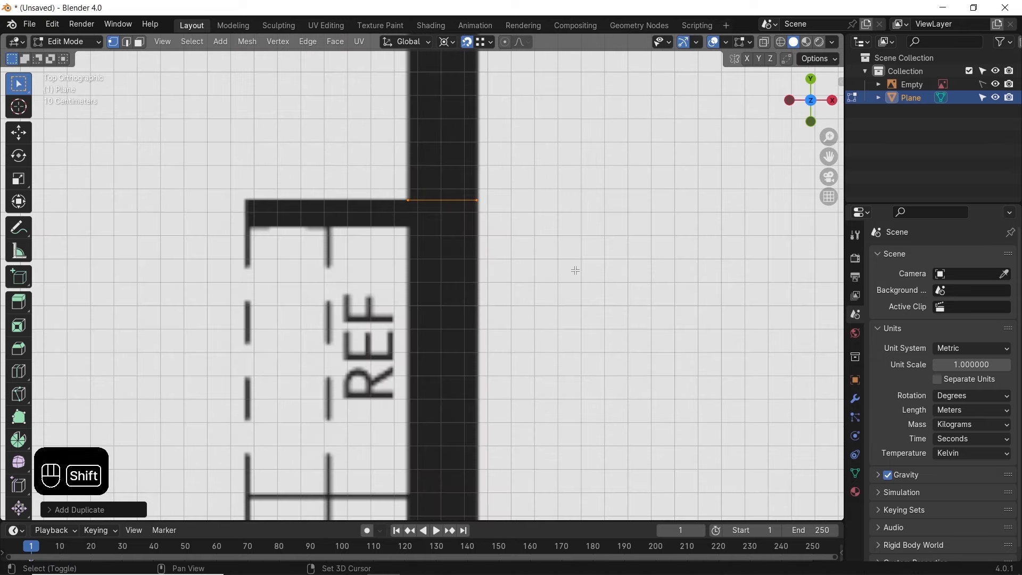
{"action": "left_click", "coordinate": [574, 297]}
{"action": "scroll", "coordinate": [502, 223], "scroll_direction": "down", "scroll_amount": 4}
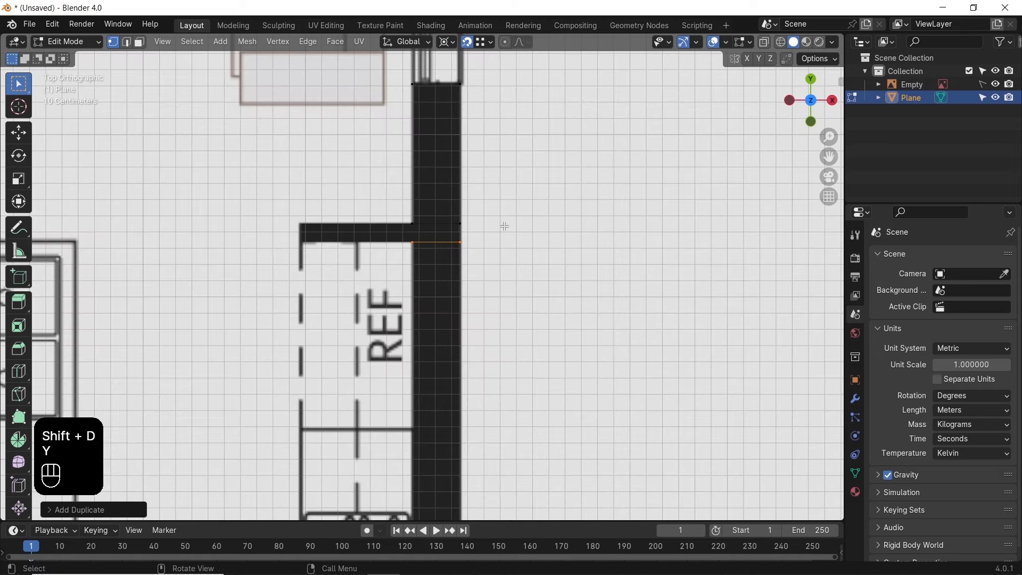
{"action": "key", "text": "ctrl+z"}
{"action": "key", "text": "ctrl+z"}
{"action": "key", "text": "ctrl+shift+z"}
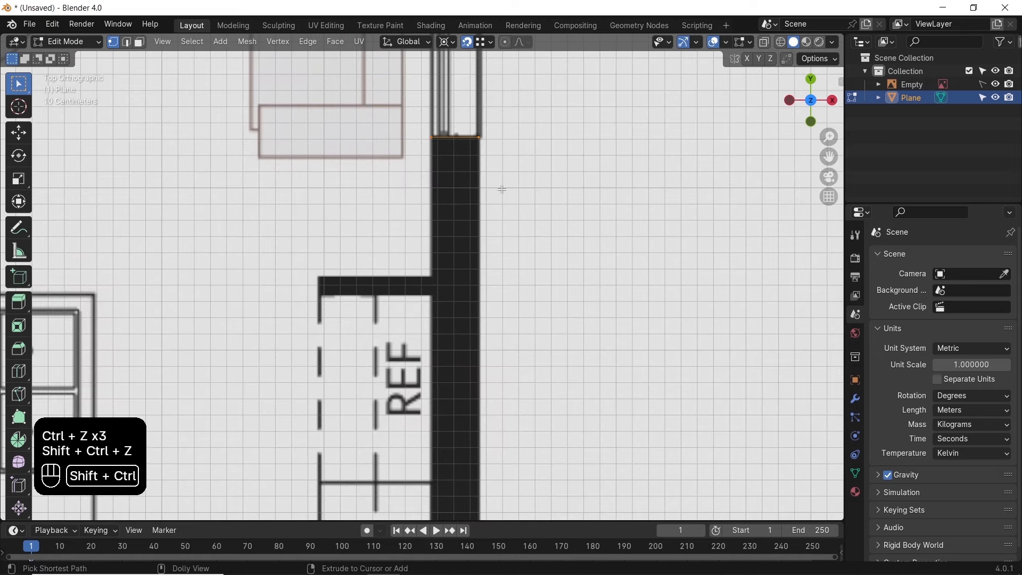
Extrude the edge below the window down along Y to the thin REF wall, and again across that wall's thickness
{"action": "key", "text": "e"}
{"action": "key", "text": "y"}
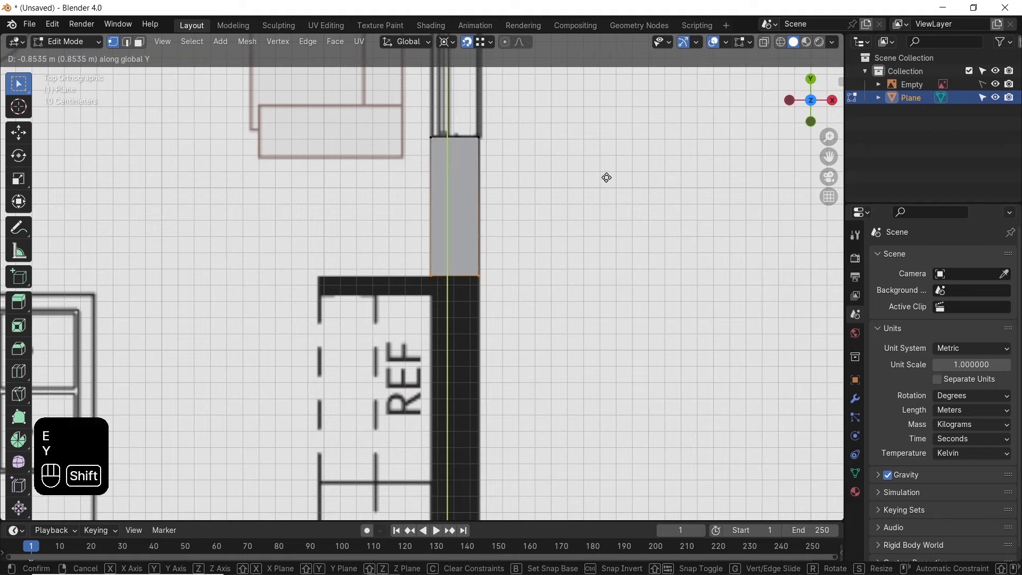
{"action": "left_click", "coordinate": [604, 176]}
{"action": "key", "text": "e"}
{"action": "key", "text": "y"}
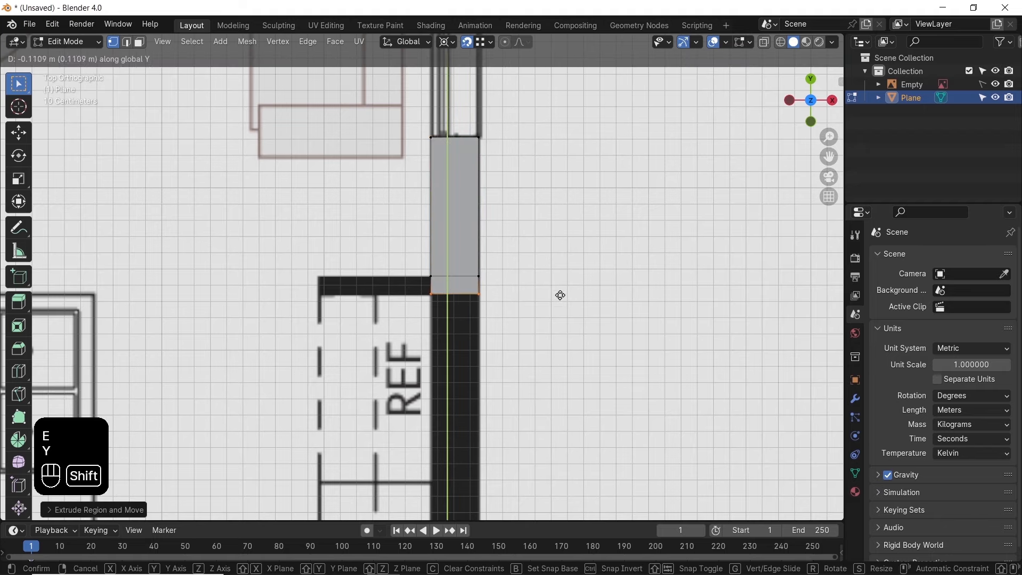
{"action": "left_click", "coordinate": [561, 291]}
Extrude the exterior wall's end edge down along Y past the Kitchen cooktop
{"action": "middle_click_drag", "start_coordinate": [522, 326], "coordinate": [591, 164], "text": "shift"}
{"action": "scroll", "coordinate": [591, 164], "scroll_direction": "down", "scroll_amount": 5}
{"action": "middle_click_drag", "start_coordinate": [561, 373], "coordinate": [574, 213], "text": "shift"}
{"action": "key", "text": "e"}
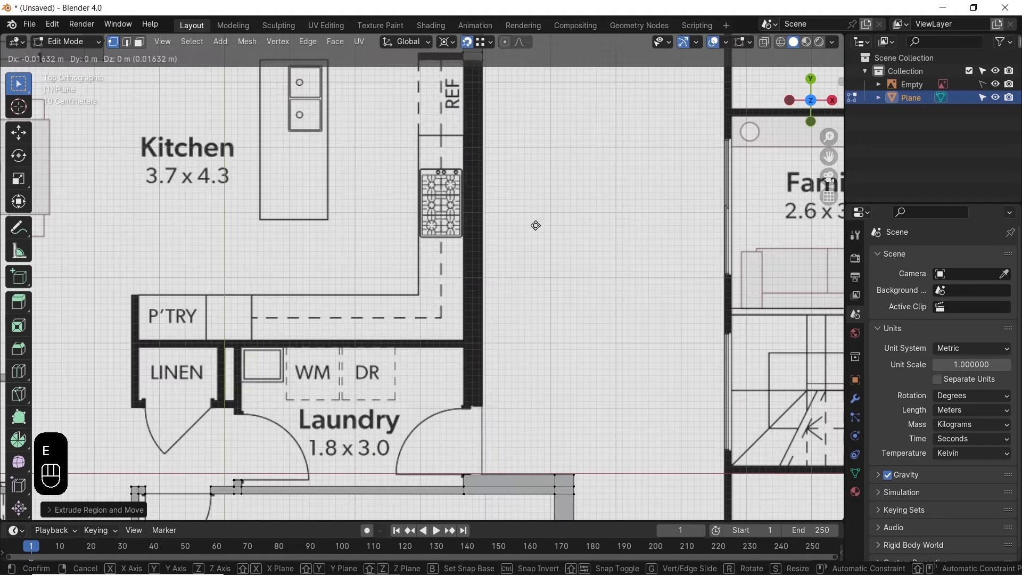
{"action": "key", "text": "y"}
{"action": "left_click", "coordinate": [490, 354]}
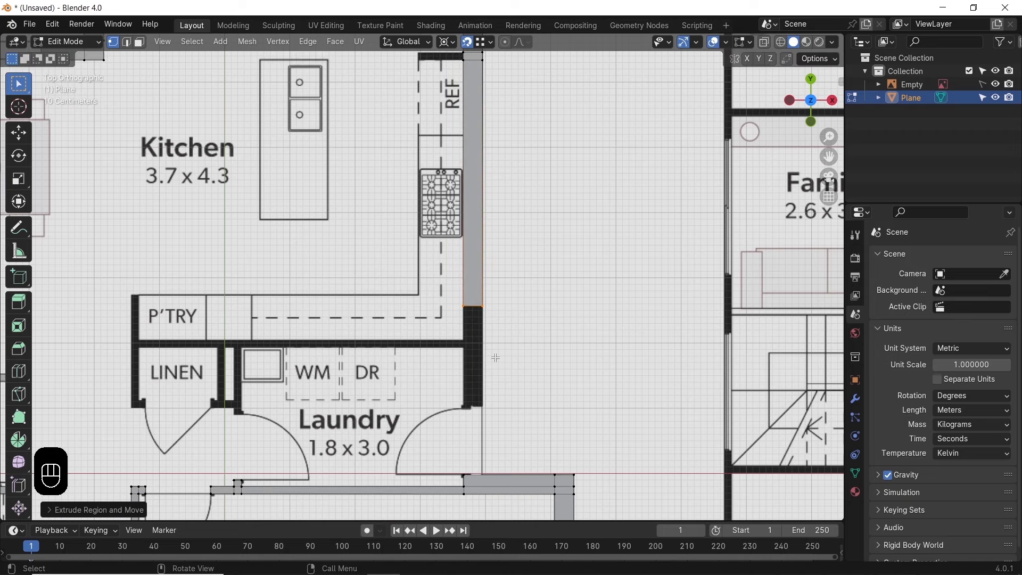
{"action": "scroll", "coordinate": [548, 266], "scroll_direction": "up", "scroll_amount": 5}
{"action": "key", "text": "e"}
{"action": "key", "text": "y"}
{"action": "right_click", "coordinate": [671, 365]}
{"action": "key", "text": "ctrl+z"}
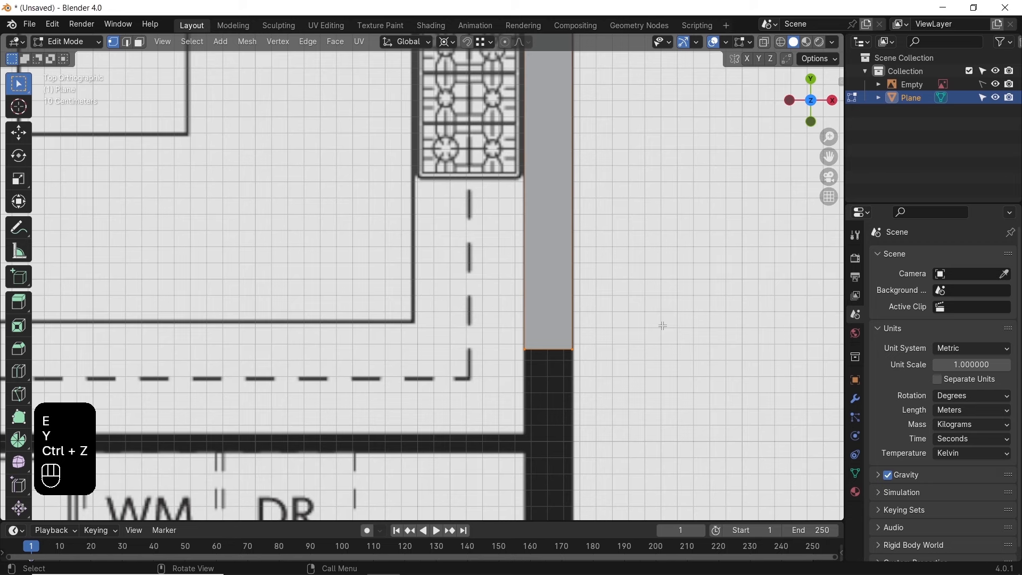
Move the exterior wall's end edge down along Y to the upper face of the thin wall between Kitchen and Laundry
{"action": "key", "text": "g"}
{"action": "key", "text": "y"}
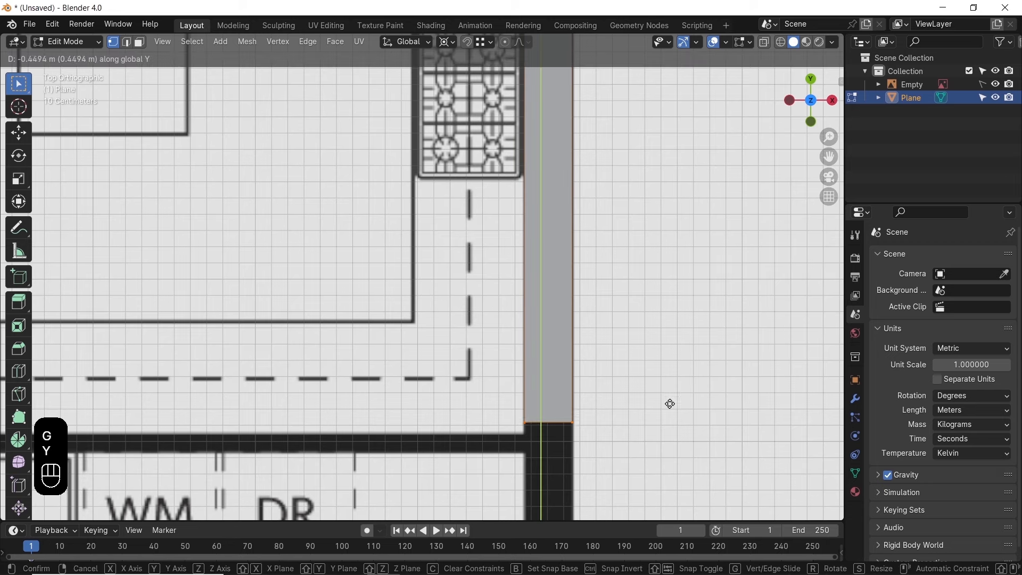
{"action": "left_click", "coordinate": [683, 398]}
Extrude the exterior wall along Y across the thin wall's thickness, and again down to the Laundry's exterior door opening
{"action": "middle_click_drag", "start_coordinate": [641, 428], "coordinate": [626, 300], "text": "shift"}
{"action": "key", "text": "e"}
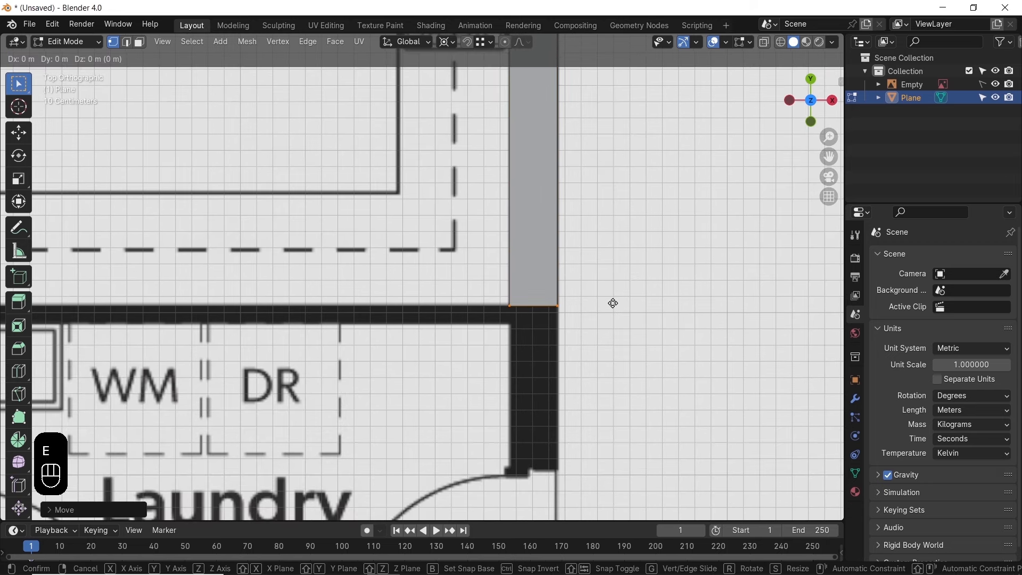
{"action": "key", "text": "y"}
{"action": "middle_click_drag", "start_coordinate": [598, 347], "coordinate": [607, 201], "text": "shift"}
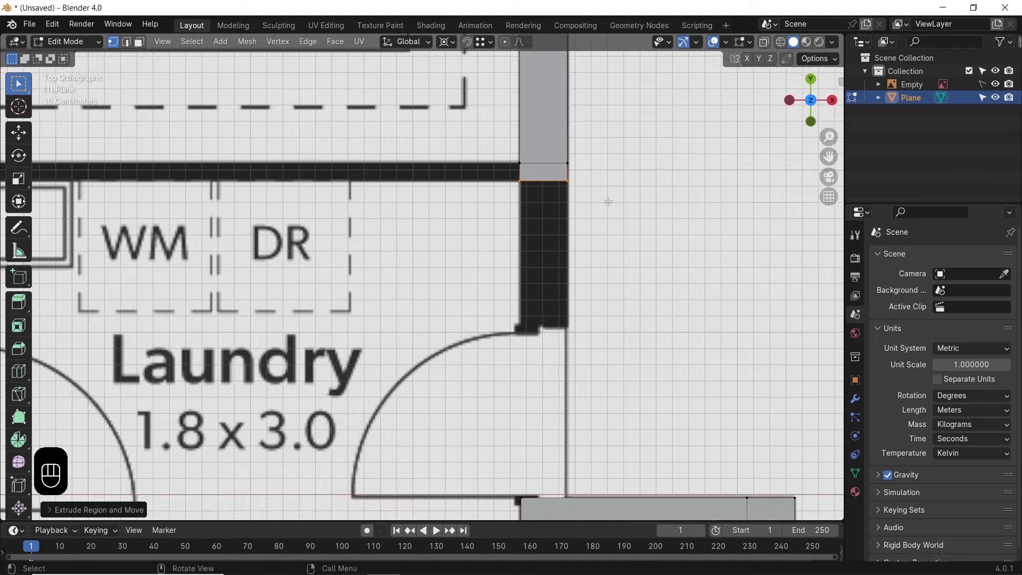
{"action": "key", "text": "shift"}
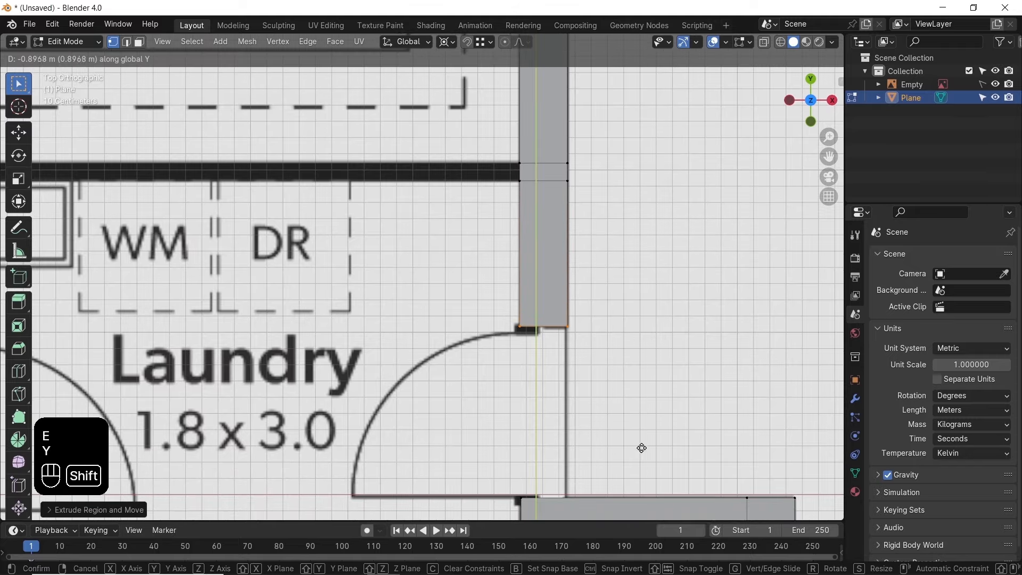
{"action": "left_click", "coordinate": [642, 448]}
Extrude the inner edge of the exterior wall junction along X to form the thin wall above the Laundry
{"action": "left_click_drag", "start_coordinate": [507, 160], "coordinate": [534, 193]}
{"action": "scroll", "coordinate": [527, 197], "scroll_direction": "down", "scroll_amount": 3}
{"action": "middle_click_drag", "start_coordinate": [257, 258], "coordinate": [627, 306], "text": "shift"}
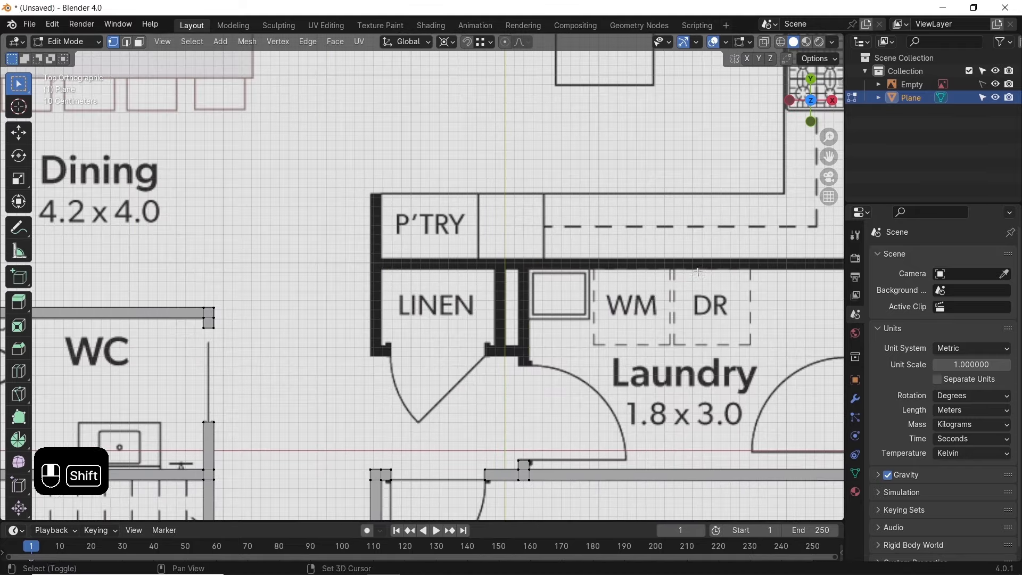
{"action": "key", "text": "e"}
{"action": "key", "text": "x"}
{"action": "key", "text": "shift"}
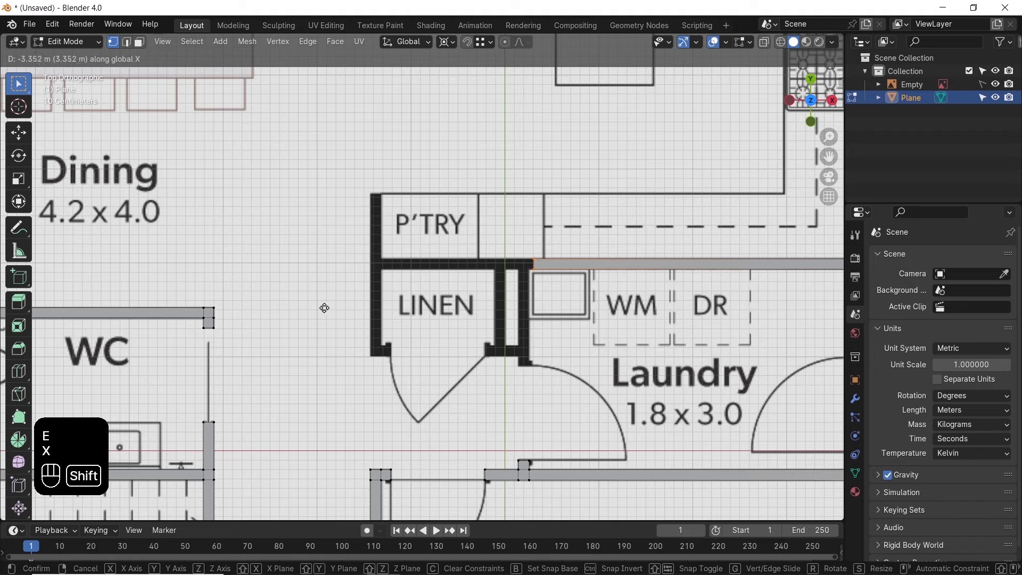
{"action": "left_click", "coordinate": [295, 310]}
Move the thin wall's end edge along X to align with the Laundry-side face of the wall beside the sink
{"action": "scroll", "coordinate": [543, 280], "scroll_direction": "up", "scroll_amount": 3}
{"action": "middle_click_drag", "start_coordinate": [543, 279], "coordinate": [486, 311], "text": "shift"}
{"action": "key", "text": "g"}
{"action": "key", "text": "x"}
{"action": "left_click", "coordinate": [460, 311]}
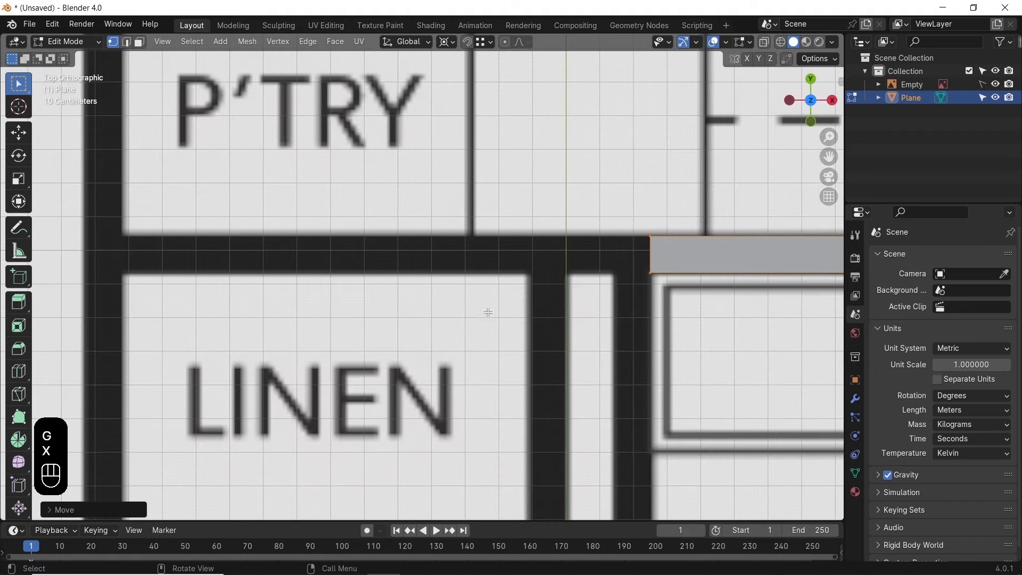
Extrude the thin wall's end along X across the Laundry side wall's thickness, and again across the narrow gap beside it
{"action": "key", "text": "e"}
{"action": "key", "text": "x"}
{"action": "left_click", "coordinate": [491, 307]}
{"action": "key", "text": "e"}
{"action": "key", "text": "x"}
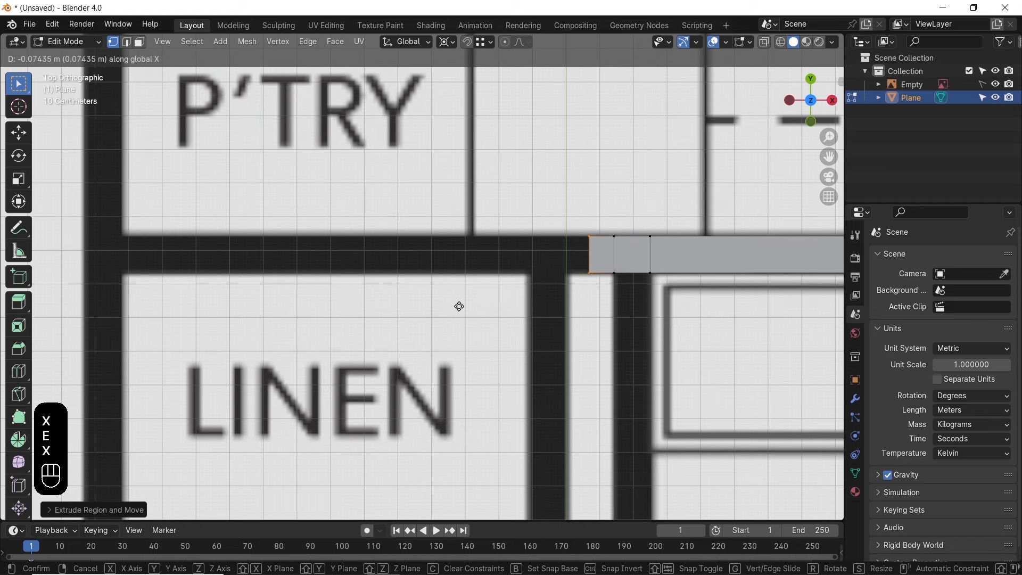
{"action": "left_click", "coordinate": [440, 306]}
Extrude the thin wall along X in segments across the Linen's inner side wall, the Linen's width and its outer wall
{"action": "key", "text": "e"}
{"action": "key", "text": "x"}
{"action": "middle_click_drag", "start_coordinate": [406, 308], "coordinate": [481, 315], "text": "shift"}
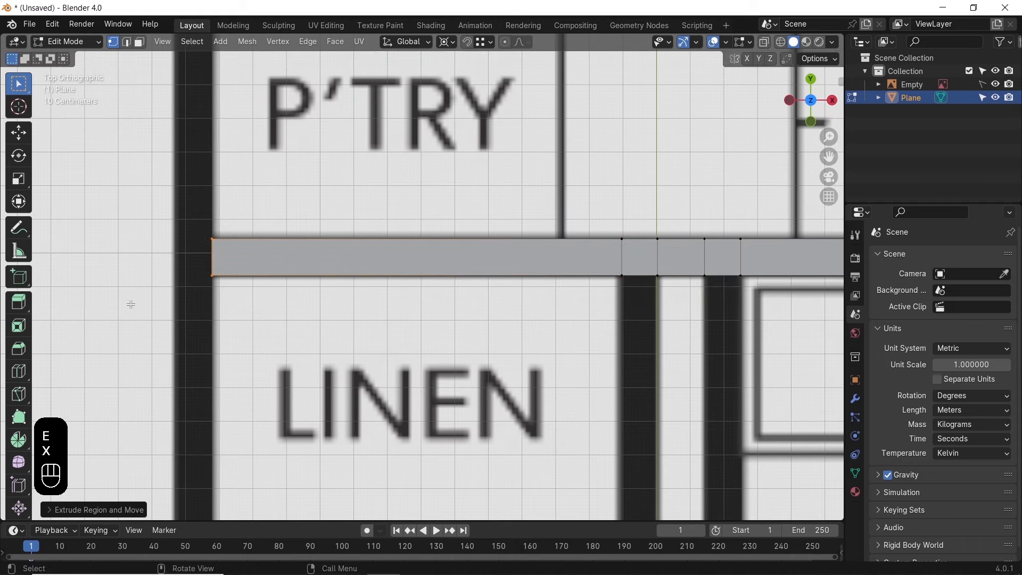
{"action": "left_click", "coordinate": [94, 301]}
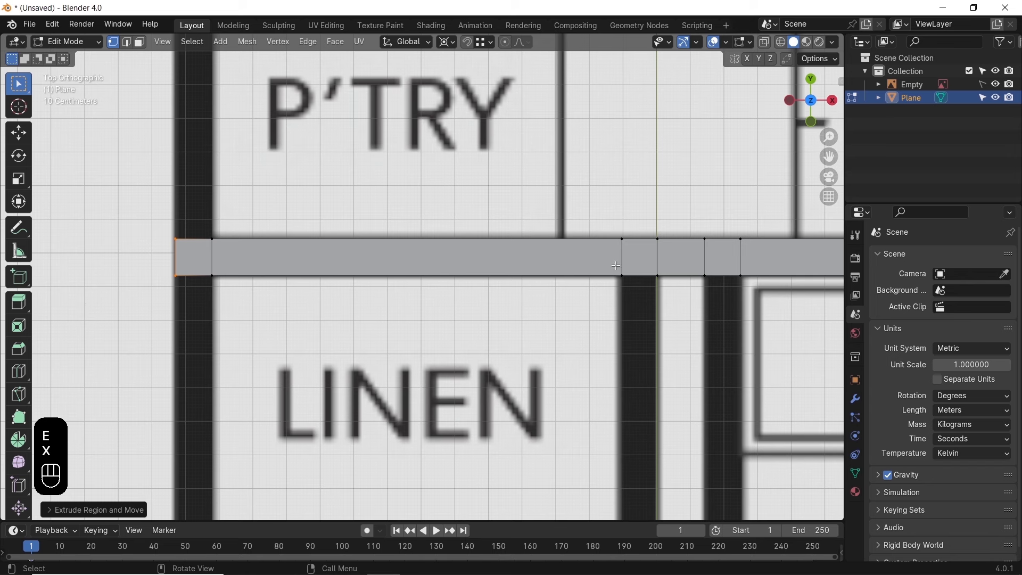
Extrude only the three wall-width lower edges down along Y to the Linen's front wall, and again across its thickness
{"action": "left_click_drag", "start_coordinate": [610, 266], "coordinate": [748, 292], "text": "shift"}
{"action": "left_click_drag", "start_coordinate": [170, 262], "coordinate": [245, 293], "text": "shift"}
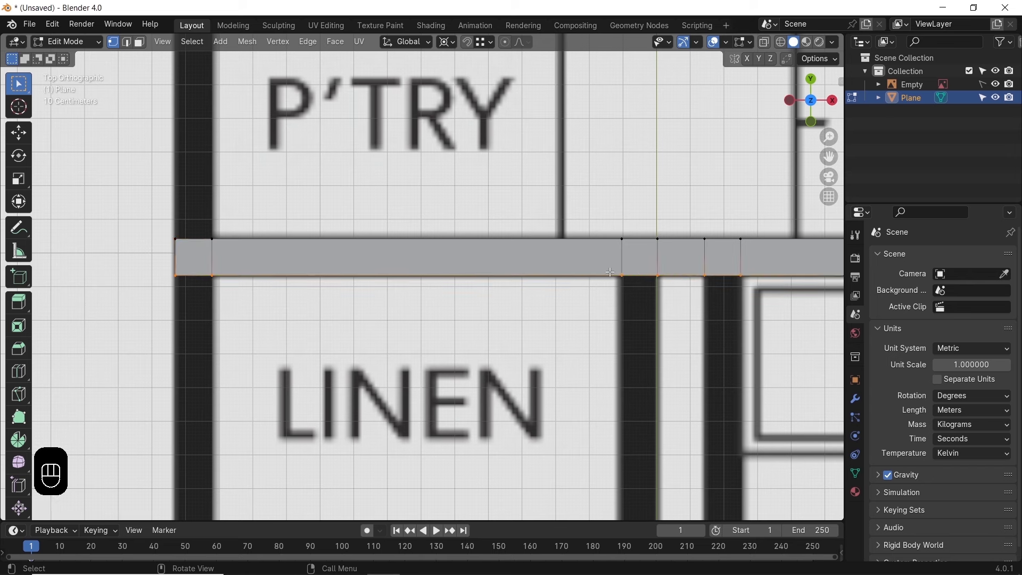
{"action": "left_click", "coordinate": [126, 43]}
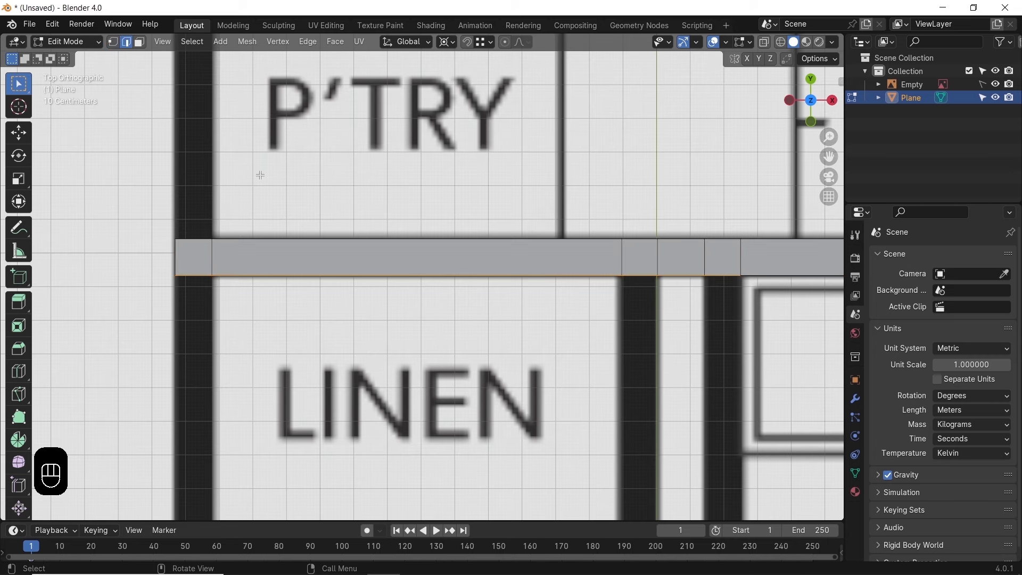
{"action": "left_click_drag", "start_coordinate": [468, 265], "coordinate": [457, 306], "text": "ctrl"}
{"action": "scroll", "coordinate": [487, 312], "scroll_direction": "down", "scroll_amount": 2}
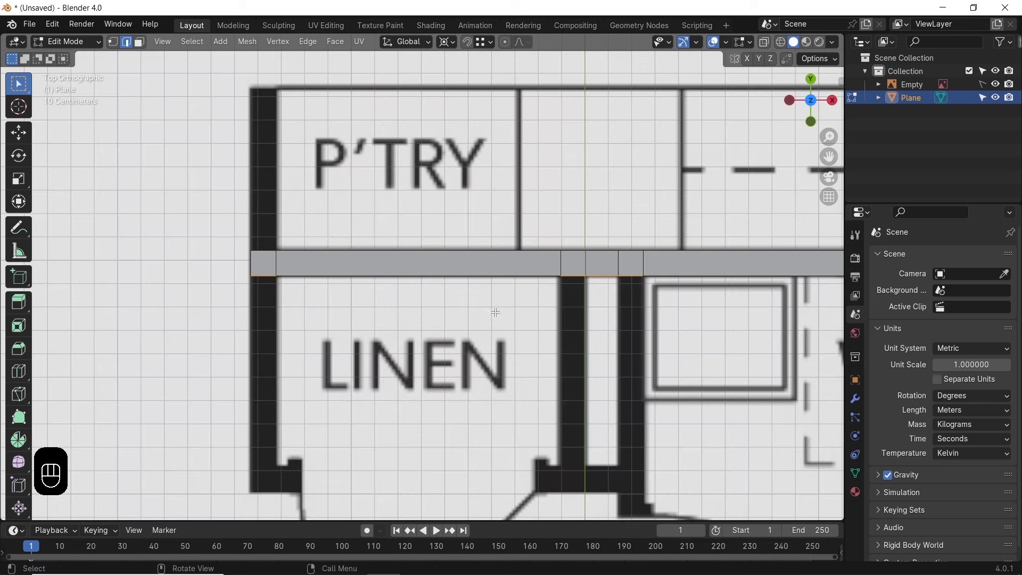
{"action": "left_click_drag", "start_coordinate": [607, 266], "coordinate": [592, 327], "text": "ctrl"}
{"action": "middle_click_drag", "start_coordinate": [592, 330], "coordinate": [575, 238], "text": "shift"}
{"action": "key", "text": "e"}
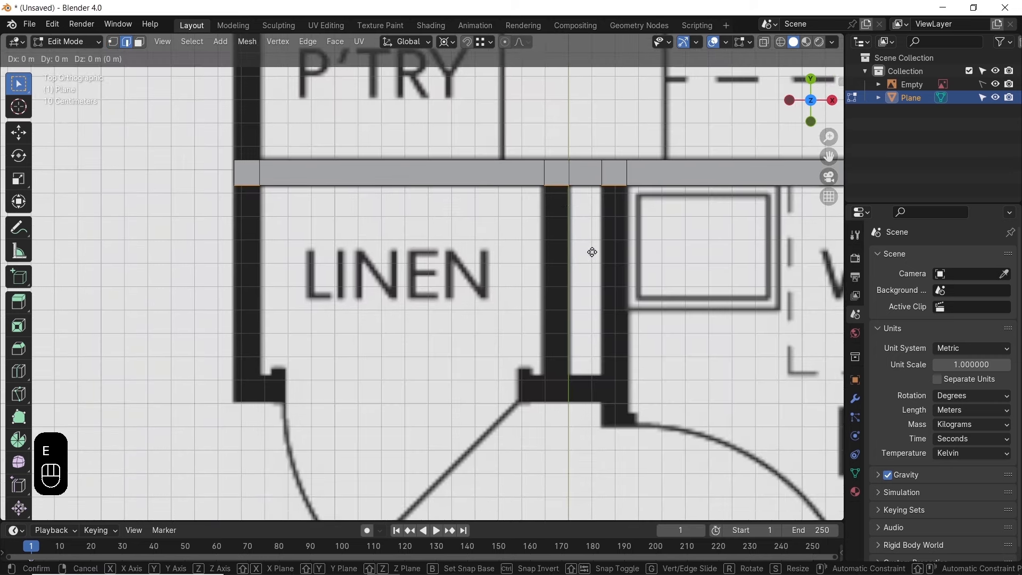
{"action": "key", "text": "y"}
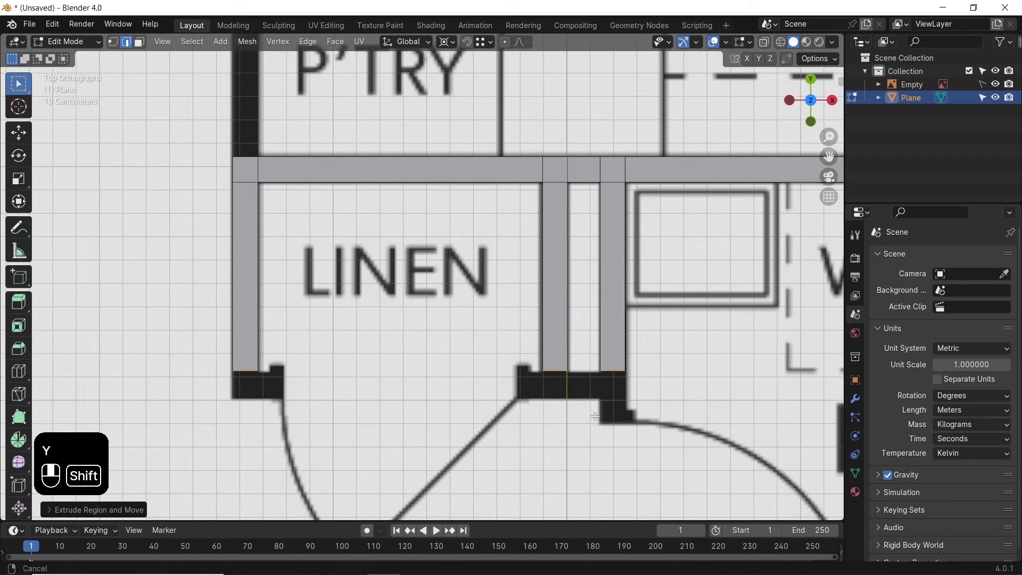
{"action": "scroll", "coordinate": [638, 319], "scroll_direction": "up", "scroll_amount": 3}
{"action": "left_click", "coordinate": [644, 345]}
Extrude the lower end of the Laundry side wall down along Y to the Laundry's interior door opening
{"action": "middle_click_drag", "start_coordinate": [650, 371], "coordinate": [554, 272], "text": "shift"}
{"action": "left_click", "coordinate": [575, 270]}
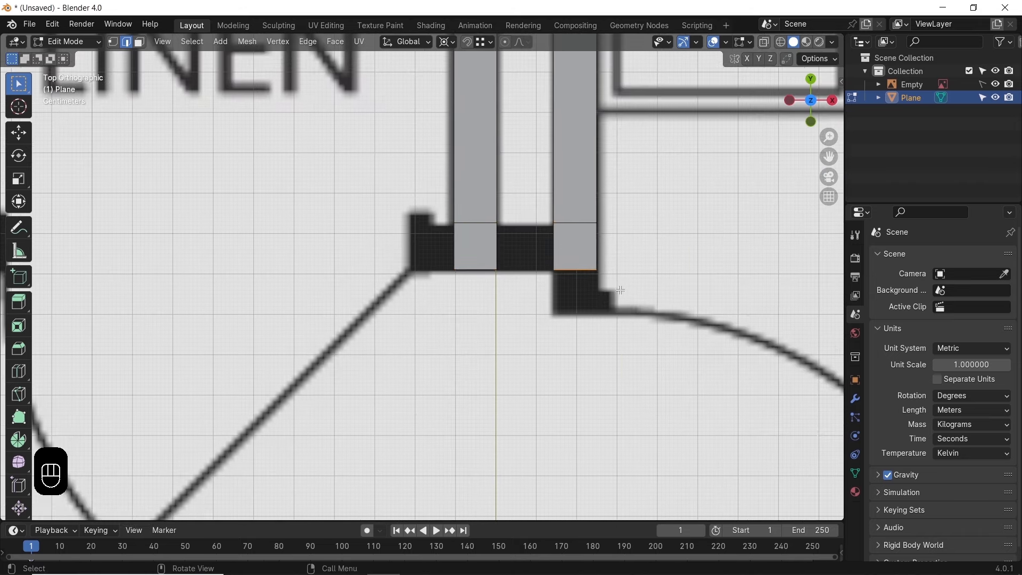
{"action": "key", "text": "e"}
{"action": "key", "text": "y"}
{"action": "left_click", "coordinate": [622, 320]}
Fill the gap between the two parallel walls beside the Linen by bridging their facing lower edges with Bridge Edge Loops
{"action": "left_click_drag", "start_coordinate": [477, 214], "coordinate": [562, 276]}
{"action": "key", "text": "ctrl+e"}
{"action": "left_click", "coordinate": [540, 244]}
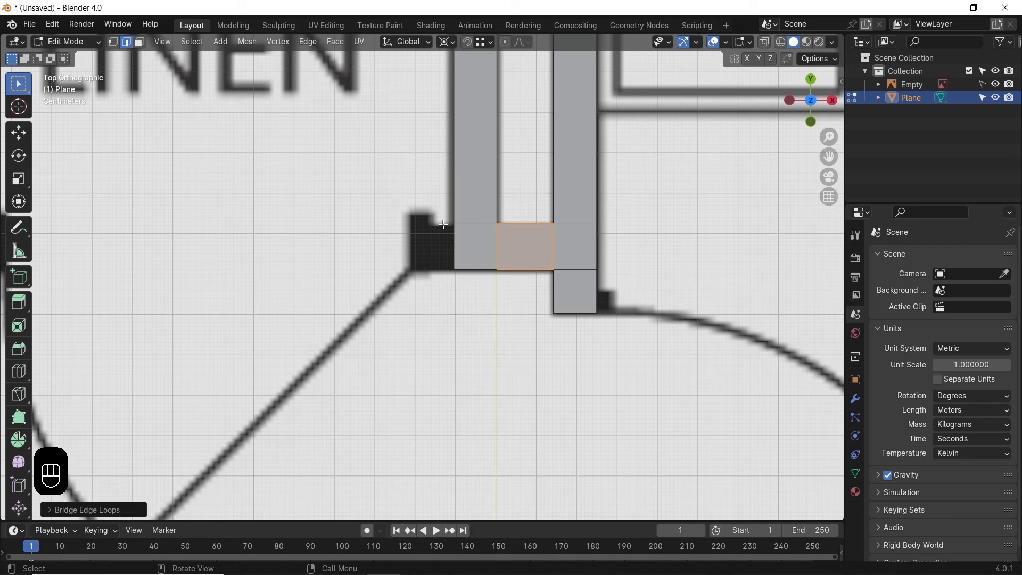
Extrude the Linen-side edge of the bridged front wall along X to the Linen door opening, about 0.10 m
{"action": "left_click", "coordinate": [444, 242]}
{"action": "key", "text": "e"}
{"action": "key", "text": "x"}
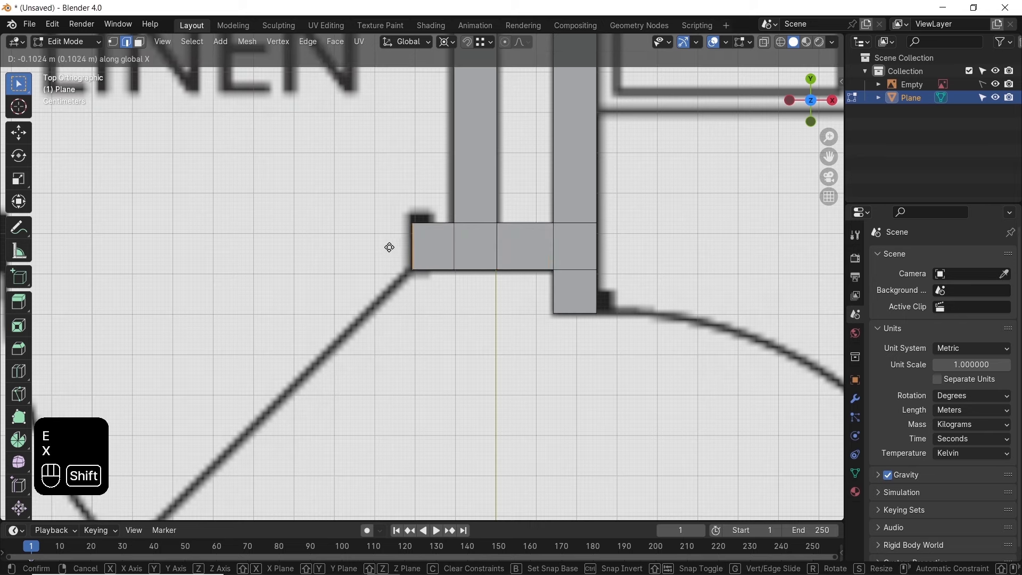
{"action": "left_click", "coordinate": [388, 244]}
Extrude the inner edge at the base of the Linen's outer wall along X to the other side of the door opening
{"action": "scroll", "coordinate": [373, 243], "scroll_direction": "down", "scroll_amount": 1}
{"action": "middle_click_drag", "start_coordinate": [313, 246], "coordinate": [730, 313], "text": "shift"}
{"action": "left_click", "coordinate": [448, 324]}
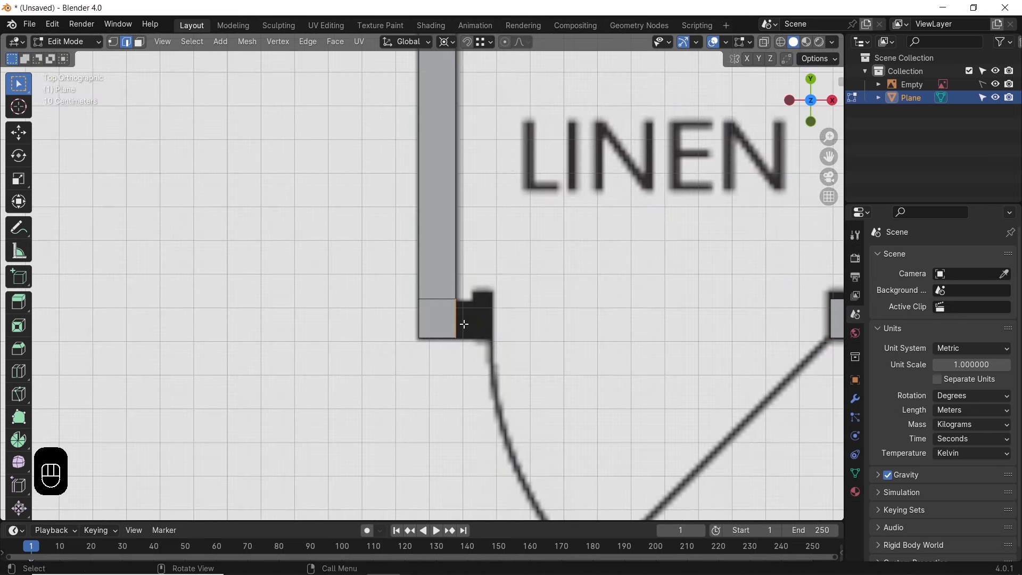
{"action": "scroll", "coordinate": [449, 324], "scroll_direction": "up", "scroll_amount": 2}
{"action": "key", "text": "e"}
{"action": "key", "text": "x"}
{"action": "left_click", "coordinate": [597, 338], "text": "shift"}
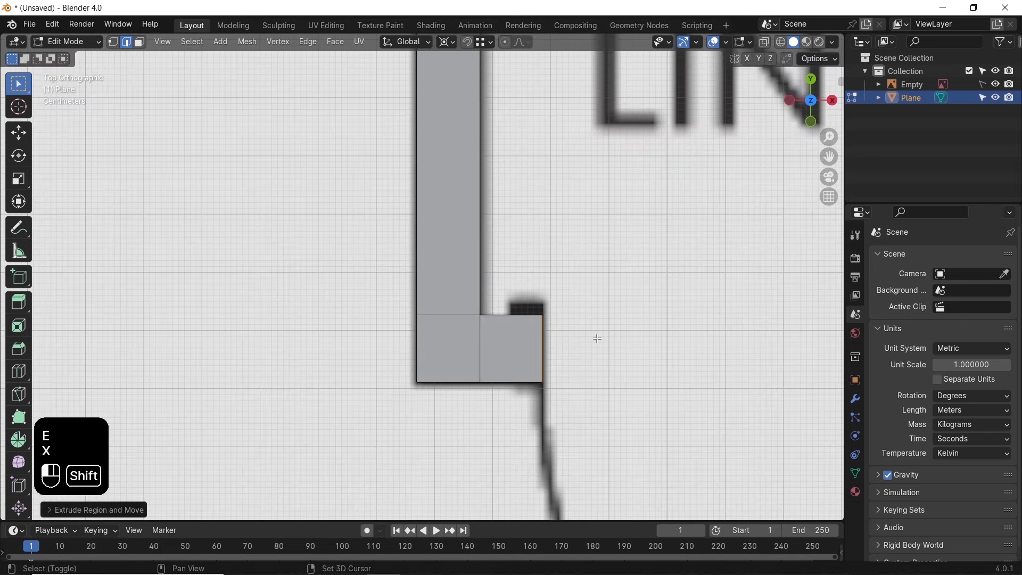
Extrude the upper inner edge of the Linen's outer wall along Y to the end of the P'TRY side wall
{"action": "scroll", "coordinate": [561, 281], "scroll_direction": "down", "scroll_amount": 10}
{"action": "middle_click_drag", "start_coordinate": [603, 364], "coordinate": [556, 344], "text": "shift"}
{"action": "middle_click_drag", "start_coordinate": [405, 155], "coordinate": [452, 230], "text": "shift"}
{"action": "scroll", "coordinate": [452, 230], "scroll_direction": "up", "scroll_amount": 4}
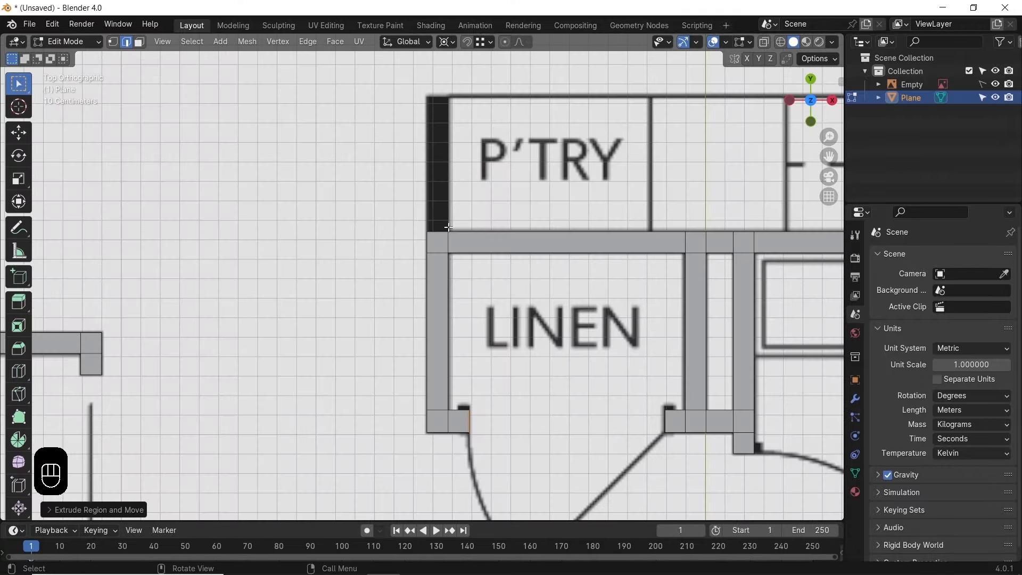
{"action": "left_click", "coordinate": [452, 230]}
{"action": "key", "text": "e"}
{"action": "key", "text": "y"}
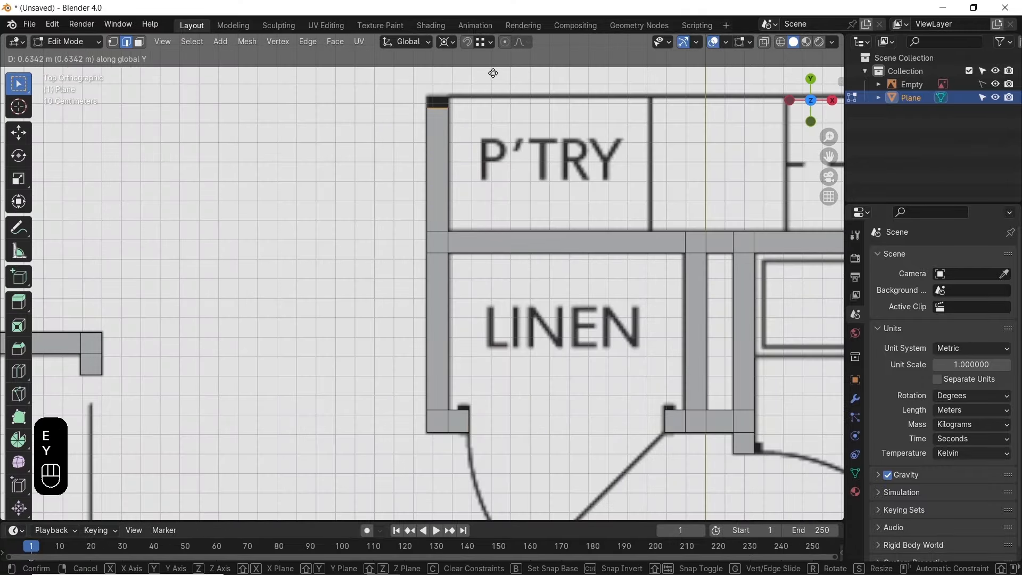
{"action": "left_click", "coordinate": [496, 58], "text": "shift"}
Extrude the kitchen outer wall's short inner edge along X to trace the full stub wall above REF
{"action": "scroll", "coordinate": [500, 133], "scroll_direction": "down", "scroll_amount": 8}
{"action": "middle_click_drag", "start_coordinate": [539, 283], "coordinate": [606, 90], "text": "shift"}
{"action": "scroll", "coordinate": [478, 224], "scroll_direction": "down", "scroll_amount": 2}
{"action": "scroll", "coordinate": [583, 213], "scroll_direction": "down", "scroll_amount": 1}
{"action": "middle_click_drag", "start_coordinate": [532, 202], "coordinate": [506, 409], "text": "shift"}
{"action": "scroll", "coordinate": [479, 263], "scroll_direction": "up", "scroll_amount": 9}
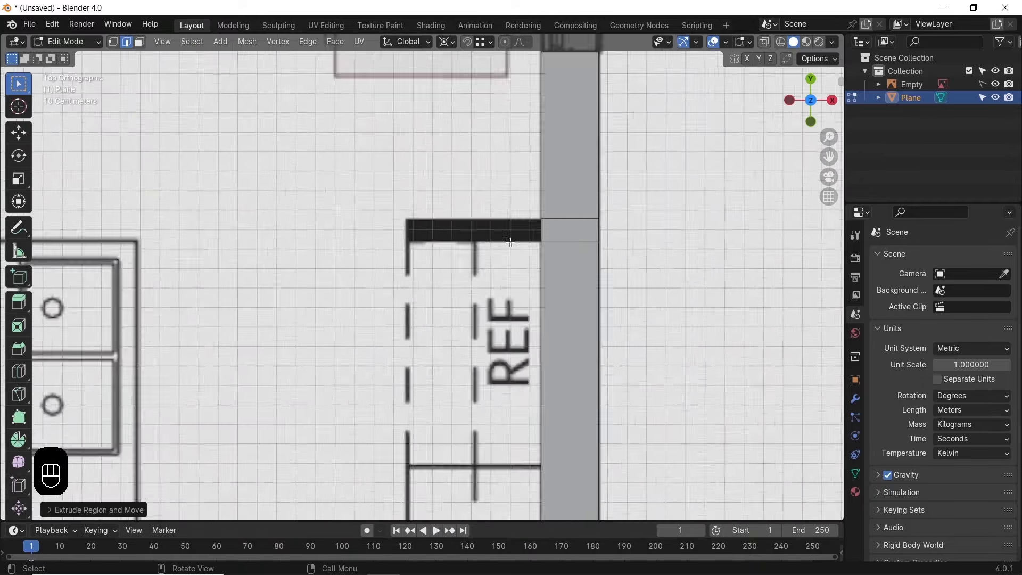
{"action": "scroll", "coordinate": [480, 262], "scroll_direction": "up", "scroll_amount": 3}
{"action": "left_click", "coordinate": [601, 205]}
{"action": "key", "text": "e"}
{"action": "key", "text": "x"}
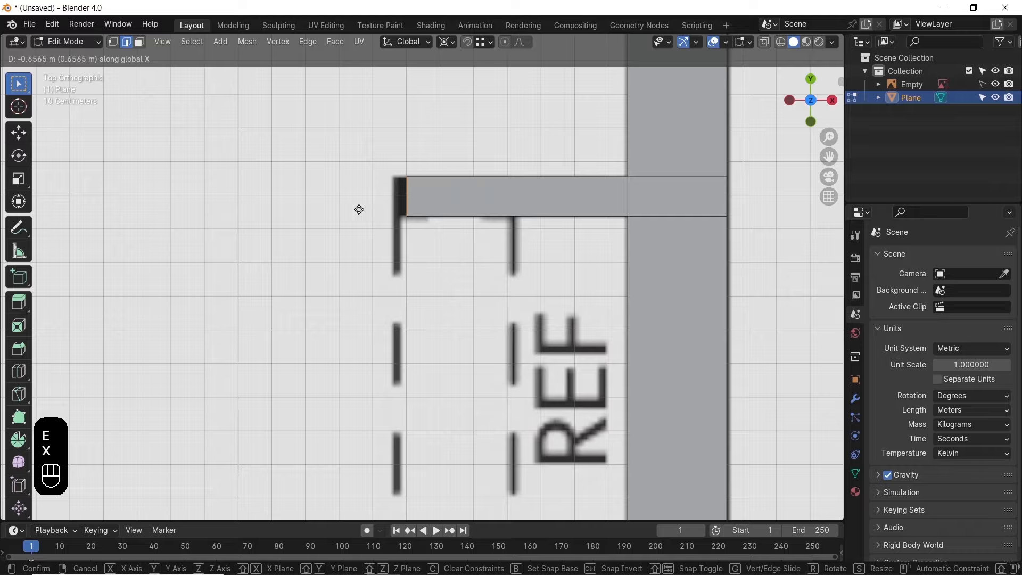
{"action": "left_click", "coordinate": [345, 210]}
Duplicate the end edge of the Living's upper wall along X to the near side of the Alfresco corner post
{"action": "scroll", "coordinate": [486, 271], "scroll_direction": "down", "scroll_amount": 8}
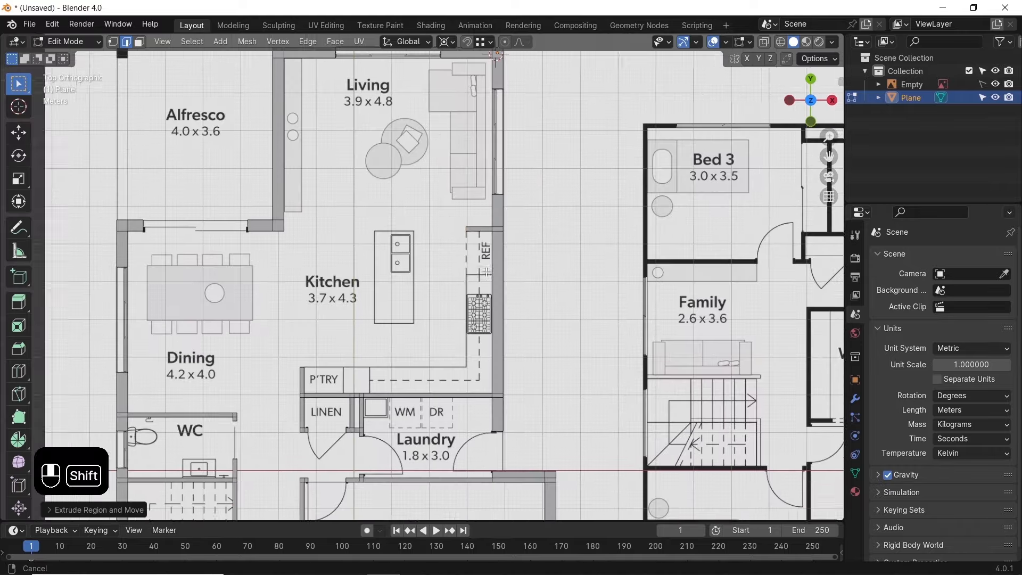
{"action": "scroll", "coordinate": [487, 271], "scroll_direction": "down", "scroll_amount": 5}
{"action": "middle_click_drag", "start_coordinate": [387, 131], "coordinate": [416, 237], "text": "shift"}
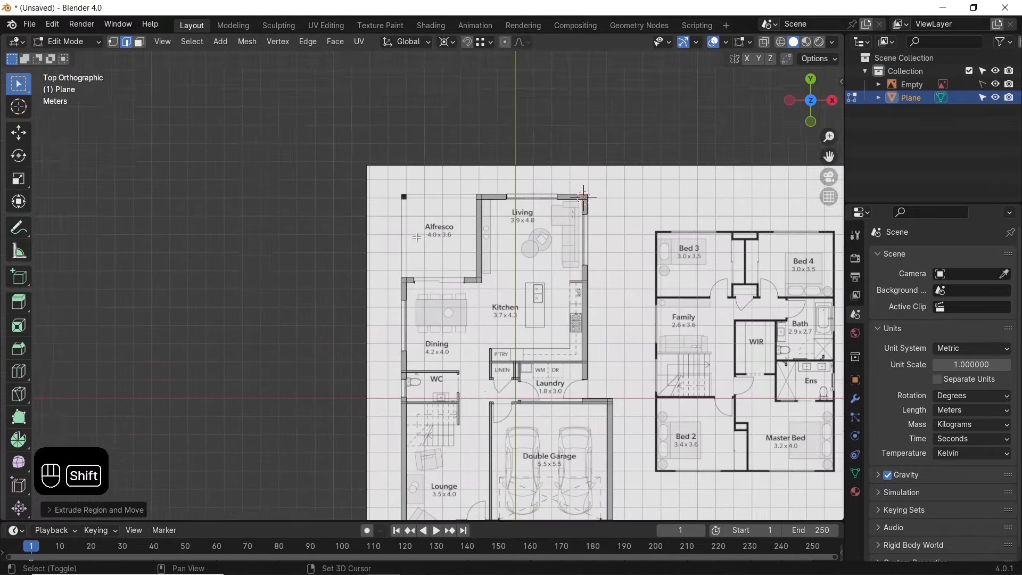
{"action": "scroll", "coordinate": [417, 237], "scroll_direction": "up", "scroll_amount": 6}
{"action": "middle_click_drag", "start_coordinate": [394, 56], "coordinate": [424, 250], "text": "shift"}
{"action": "scroll", "coordinate": [434, 246], "scroll_direction": "up", "scroll_amount": 3}
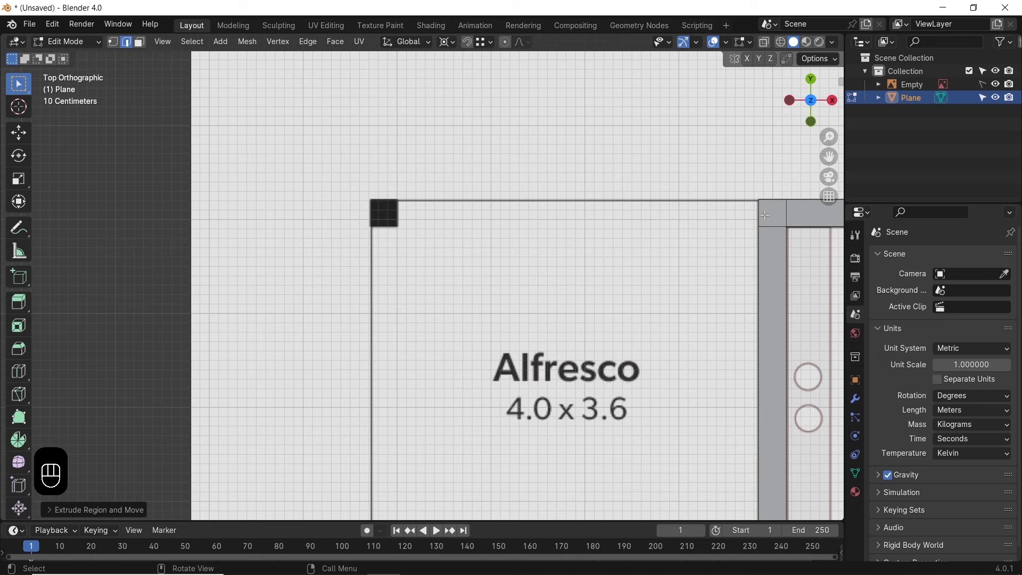
{"action": "key", "text": "shift+d"}
{"action": "key", "text": "x"}
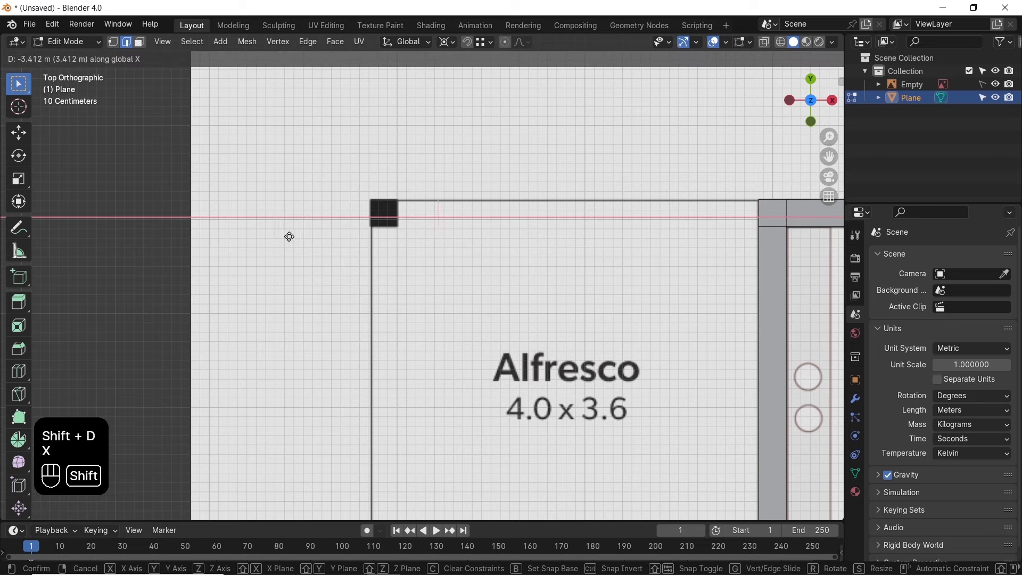
{"action": "left_click", "coordinate": [743, 253], "text": "shift"}
Extrude the duplicated edge along X to cover the Alfresco corner post, about 0.29 m
{"action": "middle_click_drag", "start_coordinate": [506, 226], "coordinate": [555, 252], "text": "shift"}
{"action": "scroll", "coordinate": [541, 206], "scroll_direction": "up", "scroll_amount": 1}
{"action": "scroll", "coordinate": [541, 205], "scroll_direction": "up", "scroll_amount": 2}
{"action": "key", "text": "e"}
{"action": "key", "text": "x"}
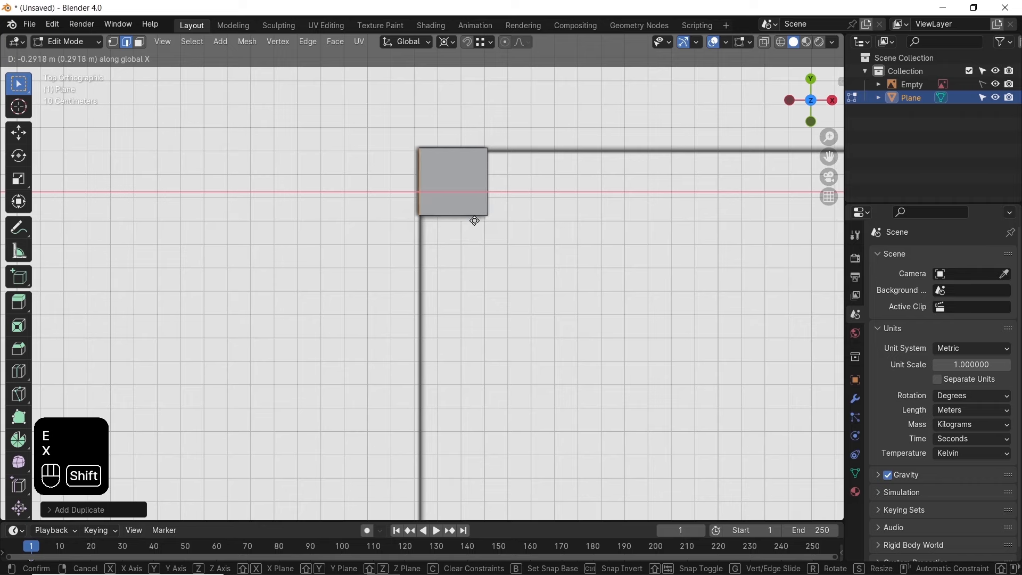
{"action": "left_click", "coordinate": [491, 225], "text": "shift"}
Duplicate the whole traced wall object in Object Mode and move the copy along X clear of the reference plan
{"action": "scroll", "coordinate": [491, 225], "scroll_direction": "down", "scroll_amount": 12}
{"action": "scroll", "coordinate": [608, 203], "scroll_direction": "down", "scroll_amount": 3, "text": "shift"}
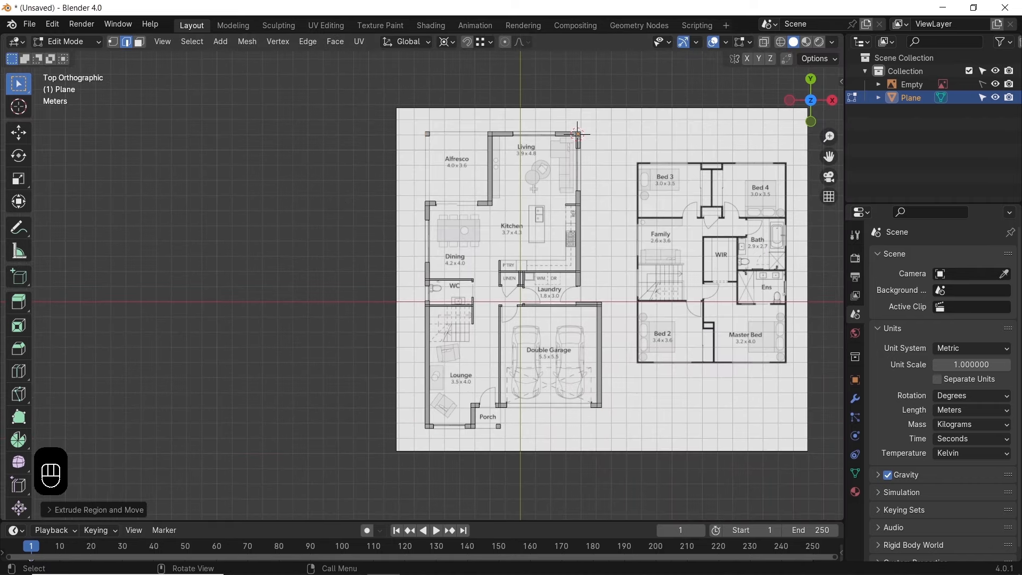
{"action": "key", "text": "Tab"}
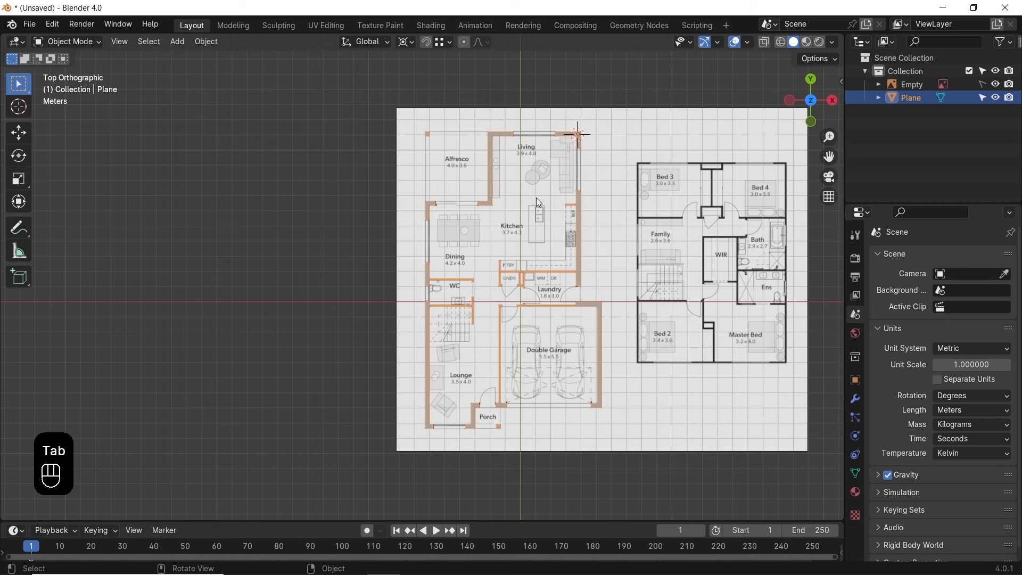
{"action": "key", "text": "shift+d"}
{"action": "key", "text": "x"}
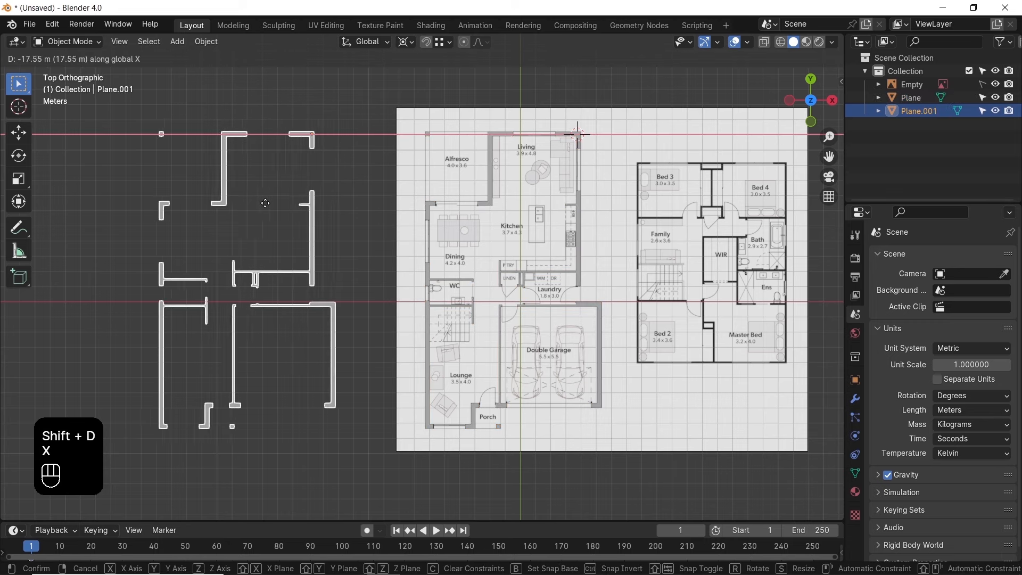
{"action": "left_click", "coordinate": [243, 203]}
{"action": "middle_click_drag", "start_coordinate": [310, 279], "coordinate": [498, 260], "text": "shift"}
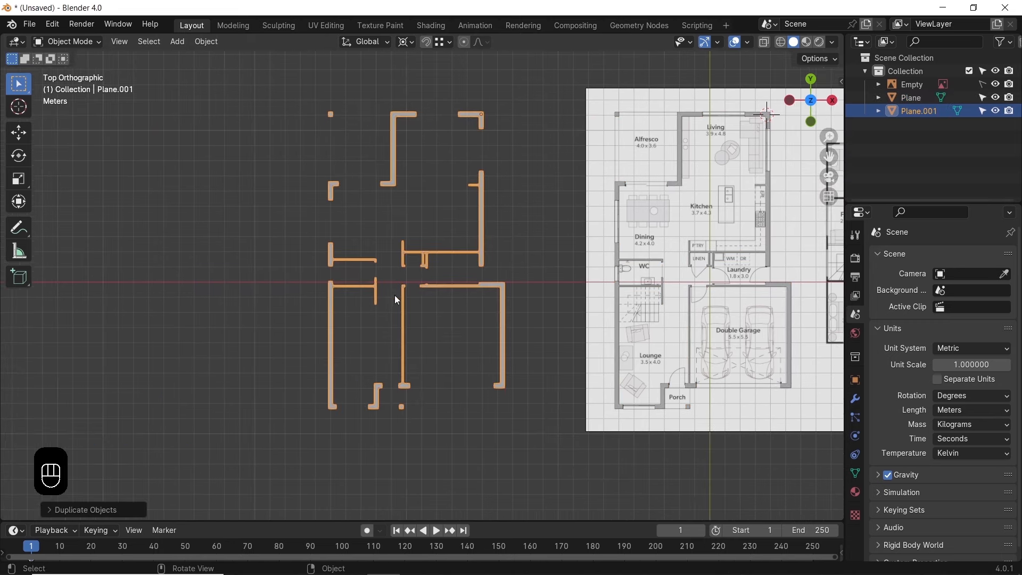
Select all geometry of the duplicated floor plan in Edit Mode and merge its vertices by distance
{"action": "middle_click_drag", "start_coordinate": [474, 292], "coordinate": [549, 244]}
{"action": "key", "text": "Tab"}
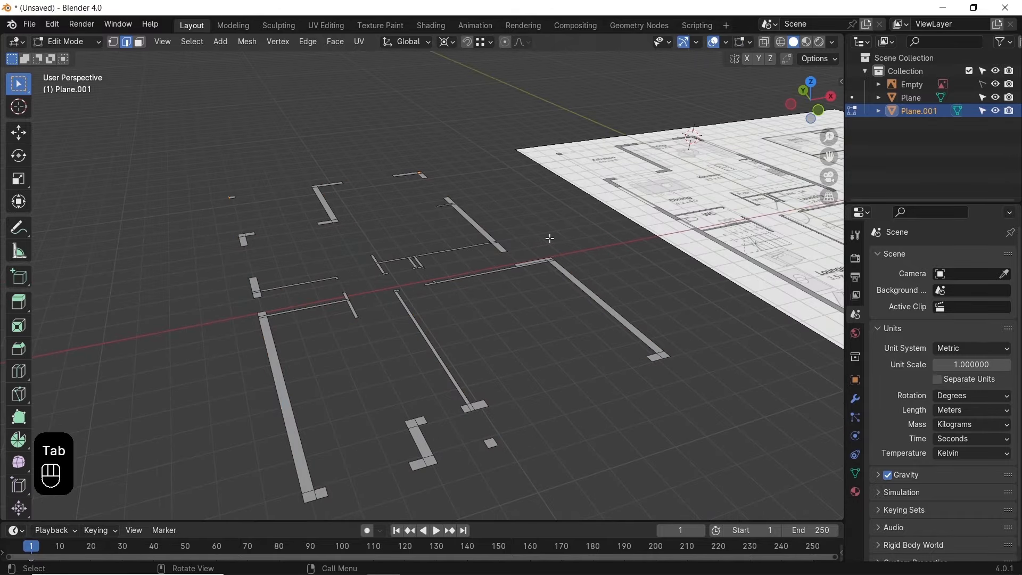
{"action": "key", "text": "a"}
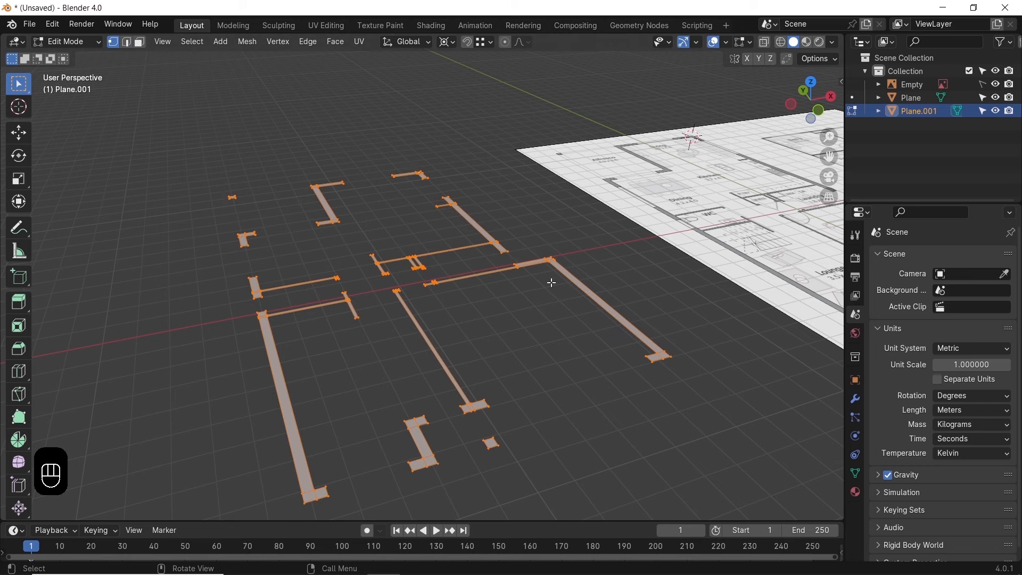
{"action": "middle_click_drag", "start_coordinate": [532, 349], "coordinate": [584, 253], "text": "shift"}
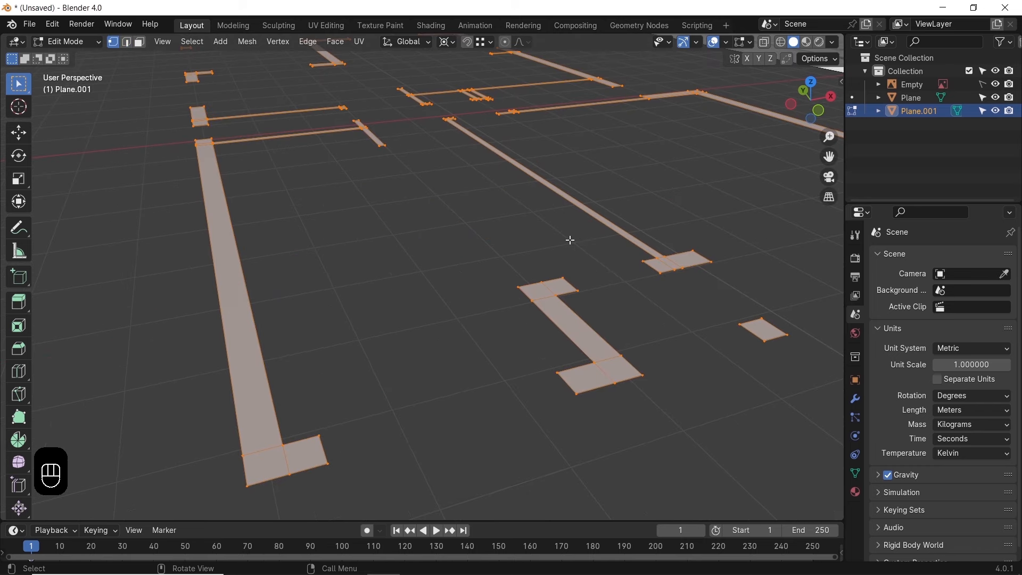
{"action": "key", "text": "m"}
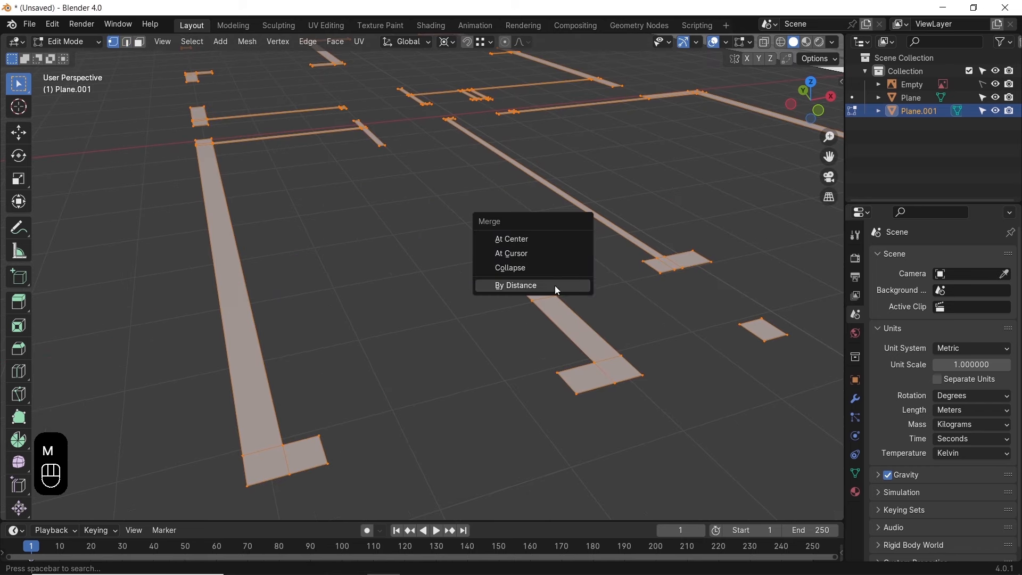
{"action": "left_click", "coordinate": [532, 292]}
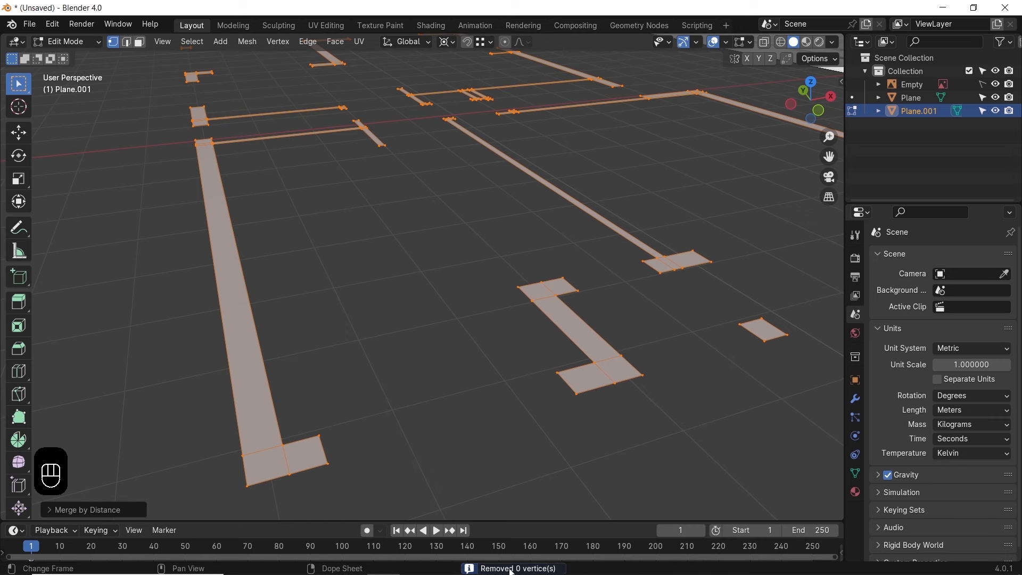
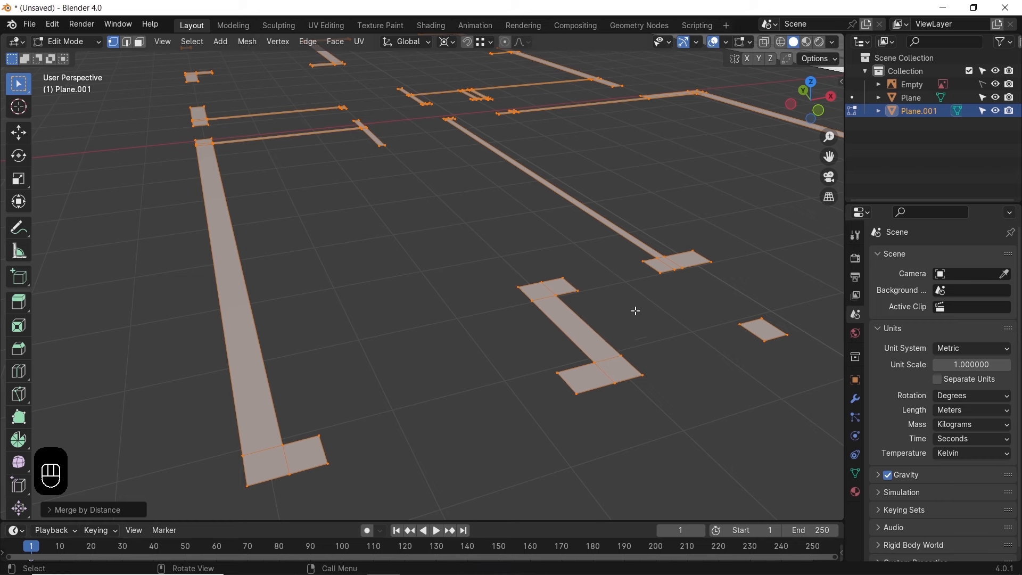
Extrude all the duplicated wall faces upward by 2.7 m and return to Object Mode
{"action": "key", "text": "e"}
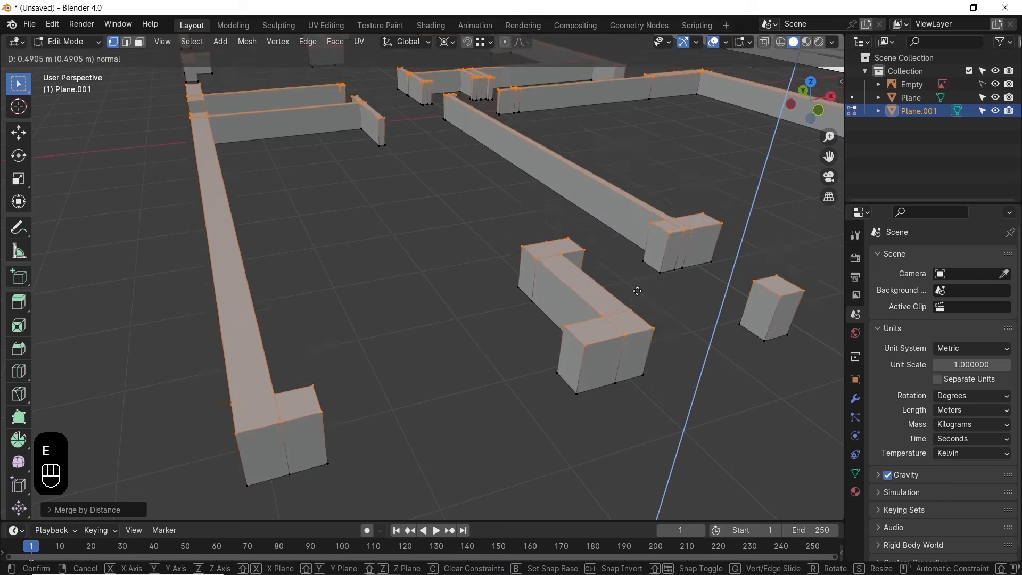
{"action": "key", "text": "KP_2"}
{"action": "key", "text": "KP_Decimal"}
{"action": "key", "text": "KP_7"}
{"action": "left_click", "coordinate": [669, 348]}
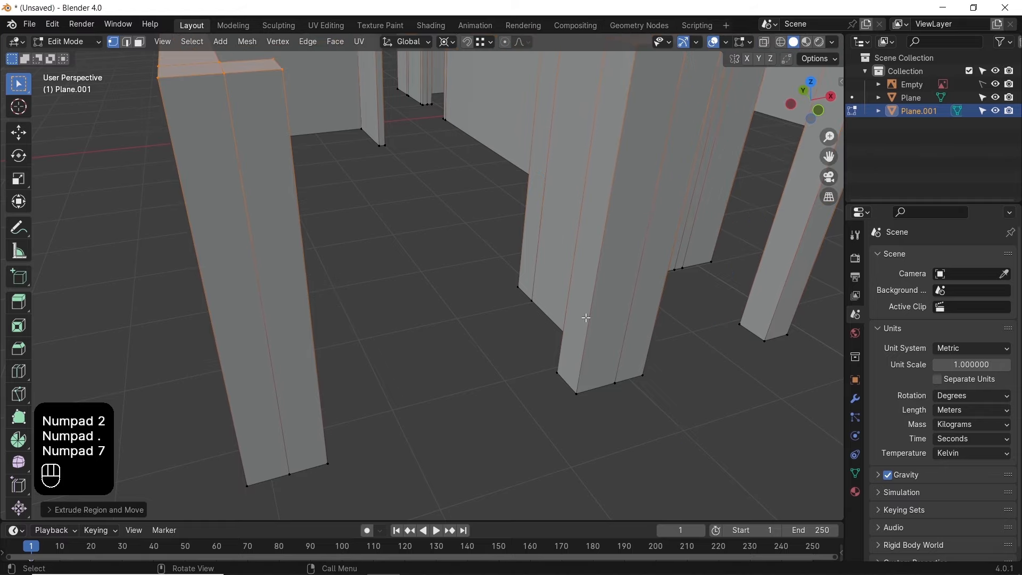
{"action": "scroll", "coordinate": [638, 329], "scroll_direction": "down", "scroll_amount": 8}
{"action": "key", "text": "Tab"}
Rename the extruded wall object as Wall
{"action": "middle_click_drag", "start_coordinate": [604, 308], "coordinate": [680, 358]}
{"action": "double_click", "coordinate": [922, 114]}
{"action": "type", "text": "Wall"}
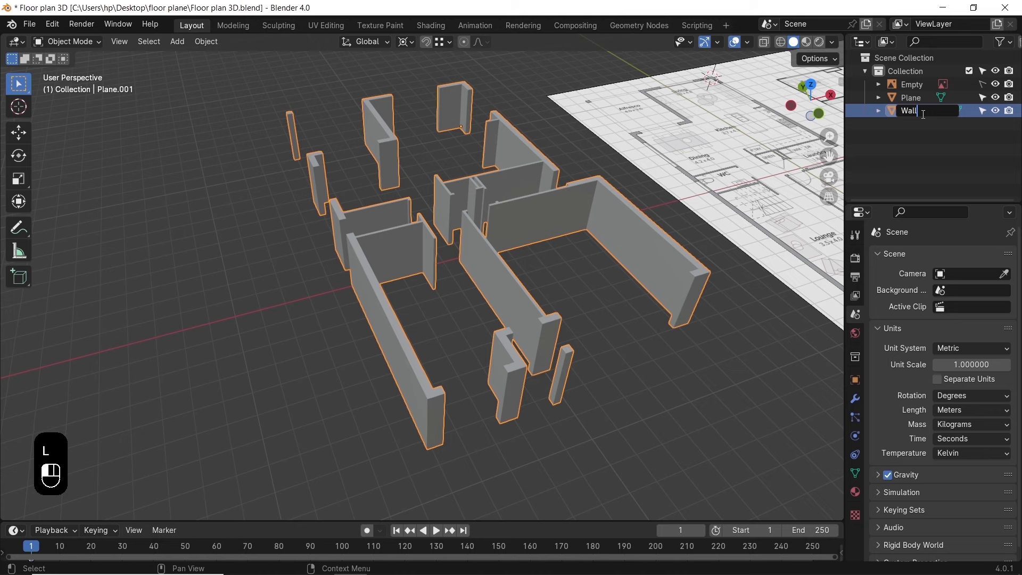
{"action": "key", "text": "Return"}
{"action": "middle_click_drag", "start_coordinate": [633, 321], "coordinate": [609, 300]}
{"action": "middle_click_drag", "start_coordinate": [496, 293], "coordinate": [525, 302]}
{"action": "scroll", "coordinate": [543, 326], "scroll_direction": "up", "scroll_amount": 3}
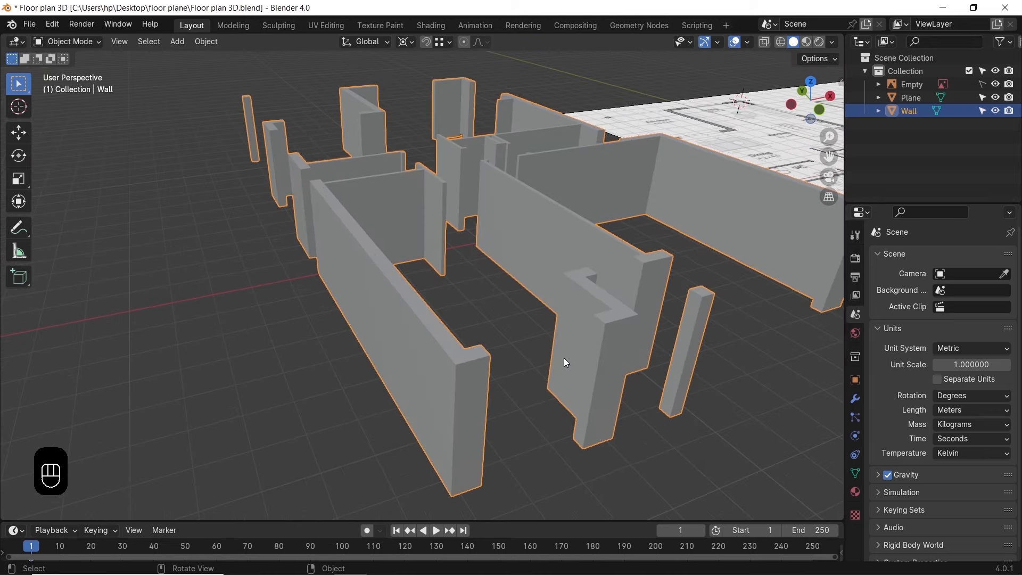
Turn on the wireframe overlay in the viewport so the mesh edges of the walls are displayed
{"action": "middle_click_drag", "start_coordinate": [563, 358], "coordinate": [553, 295], "text": "shift"}
{"action": "left_click", "coordinate": [747, 43]}
{"action": "left_click", "coordinate": [673, 264]}
{"action": "middle_click_drag", "start_coordinate": [597, 321], "coordinate": [532, 322], "text": "shift"}
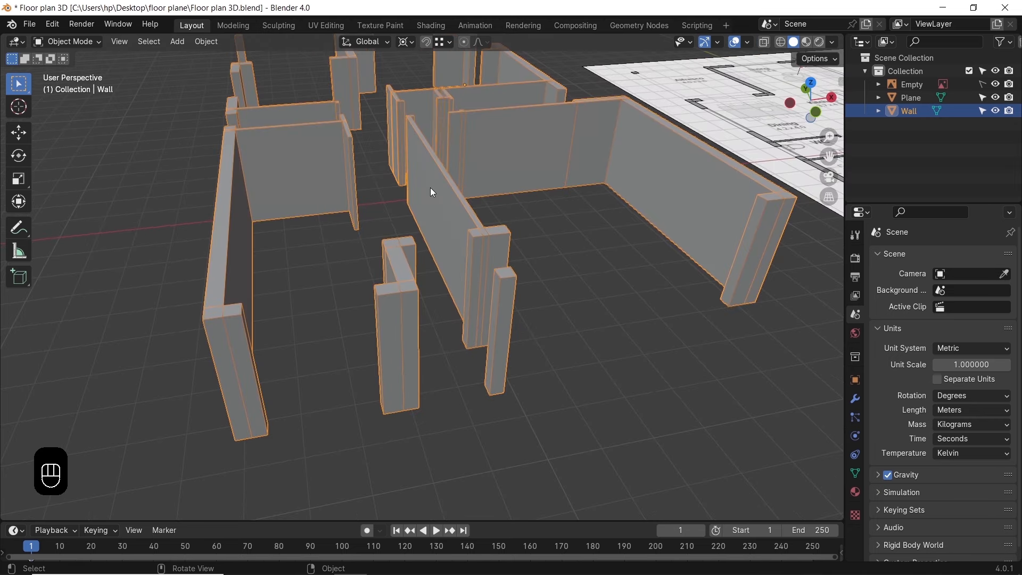
Enable the Add Mesh: Archimesh add-on in the preferences and display its creation tools beside the viewport
{"action": "left_click", "coordinate": [54, 25]}
{"action": "left_click", "coordinate": [113, 195]}
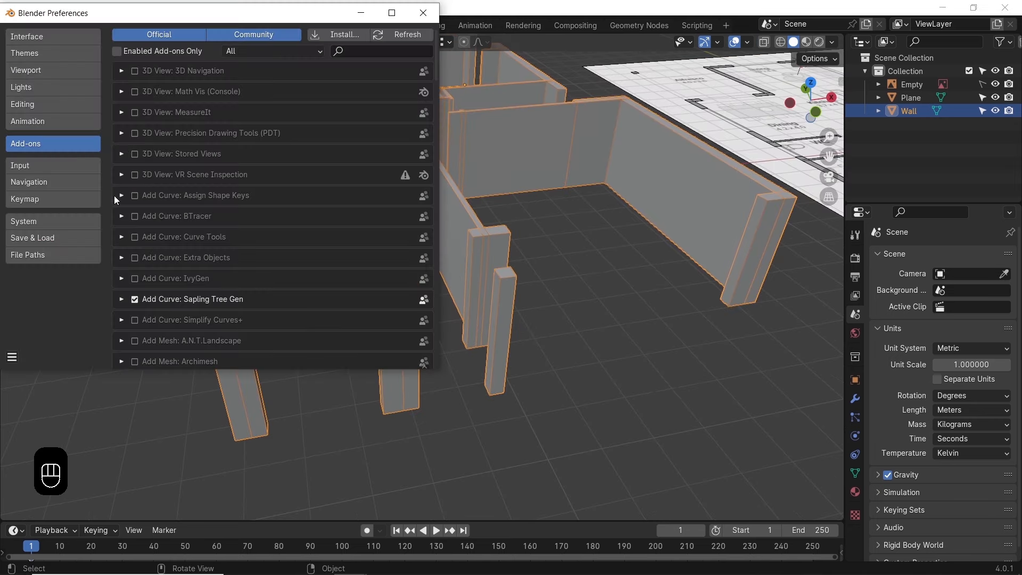
{"action": "type", "text": "mesh"}
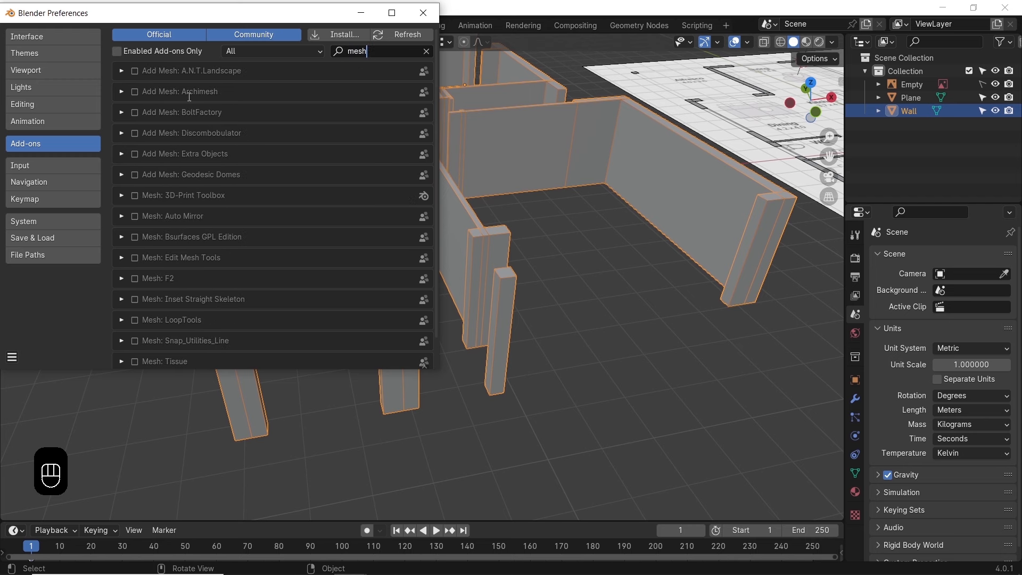
{"action": "left_click", "coordinate": [120, 93]}
{"action": "left_click", "coordinate": [135, 91]}
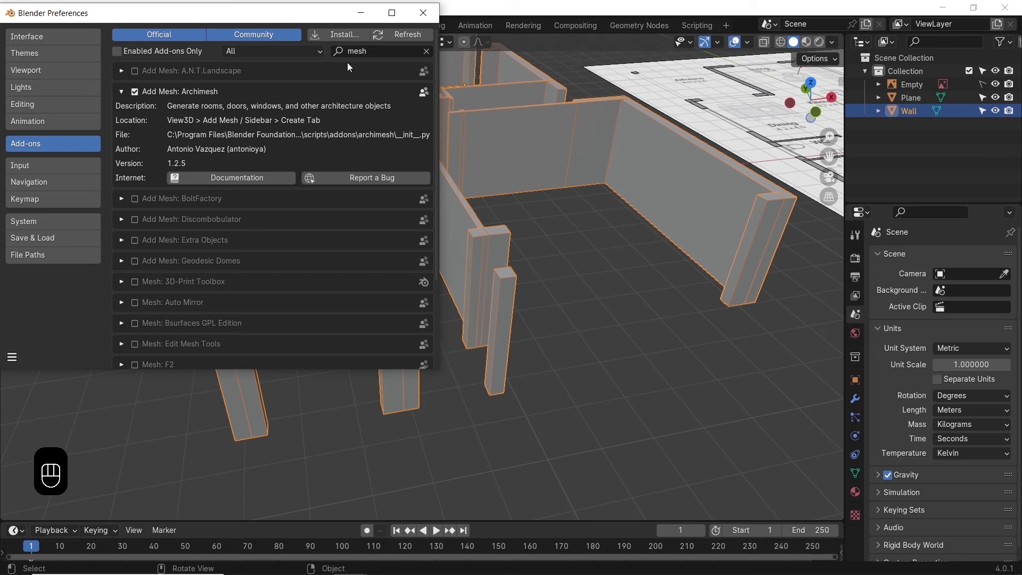
{"action": "left_click", "coordinate": [423, 14]}
{"action": "key", "text": "n"}
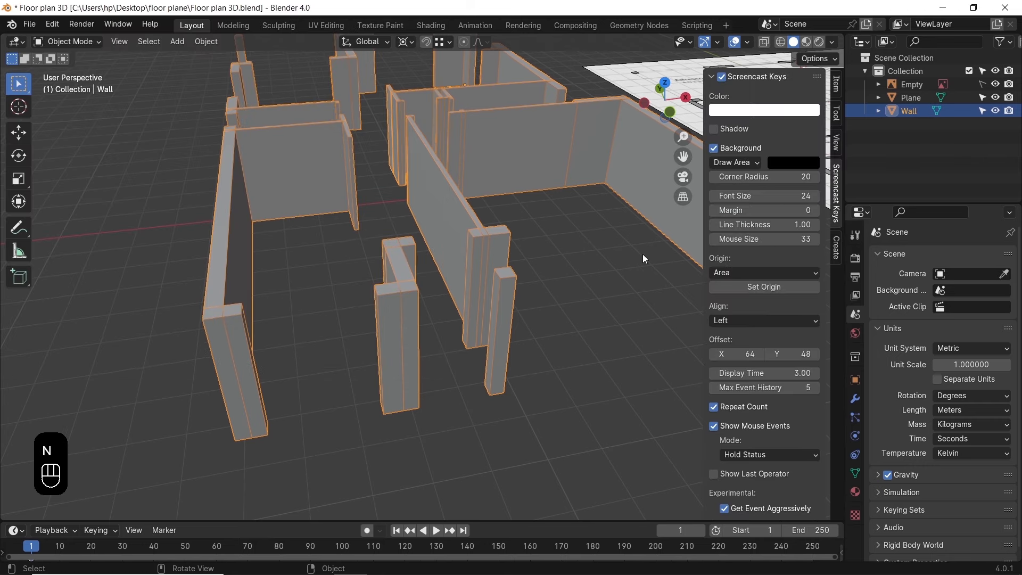
{"action": "left_click", "coordinate": [836, 248]}
{"action": "left_click", "coordinate": [716, 77]}
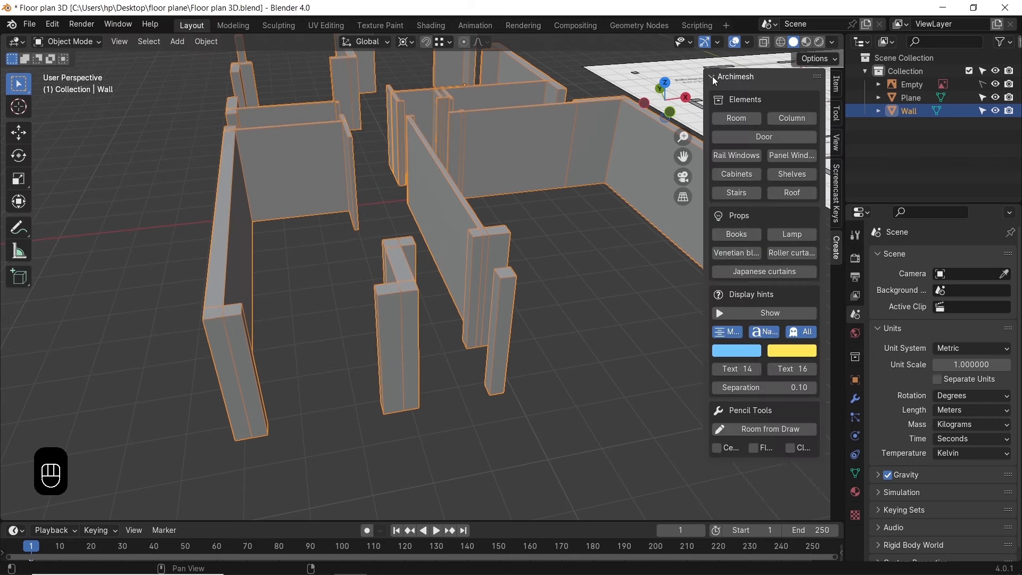
Place the 3D cursor at the base of the wall end beside the doorway and add an Archimesh door there
{"action": "middle_click_drag", "start_coordinate": [514, 310], "coordinate": [497, 336]}
{"action": "middle_click_drag", "start_coordinate": [457, 412], "coordinate": [483, 273], "text": "shift"}
{"action": "right_click", "coordinate": [445, 310], "text": "shift"}
{"action": "scroll", "coordinate": [441, 307], "scroll_direction": "up", "scroll_amount": 2}
{"action": "right_click", "coordinate": [480, 259], "text": "shift"}
{"action": "right_click_drag", "start_coordinate": [481, 259], "coordinate": [482, 256], "text": "shift"}
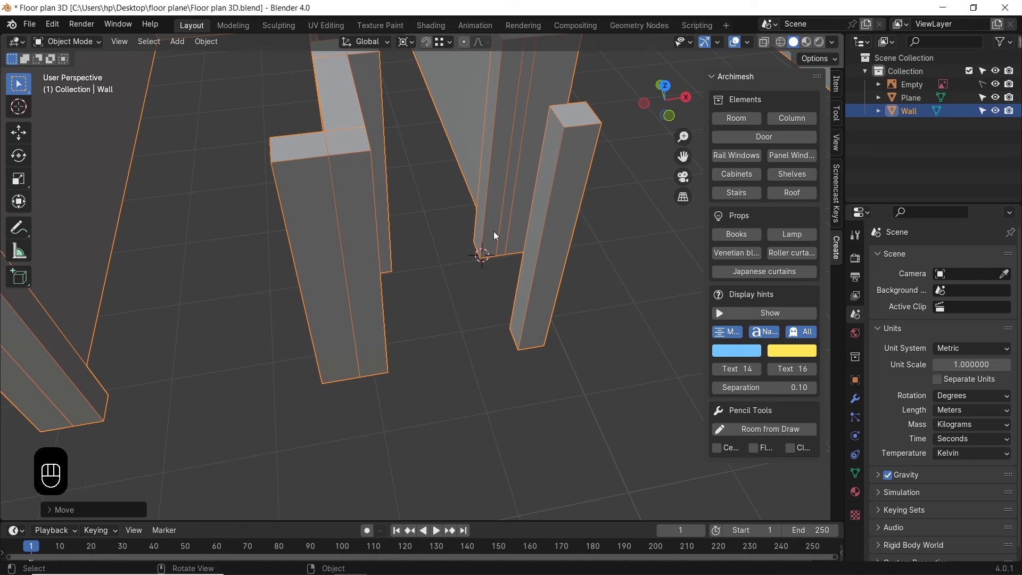
{"action": "left_click", "coordinate": [764, 137]}
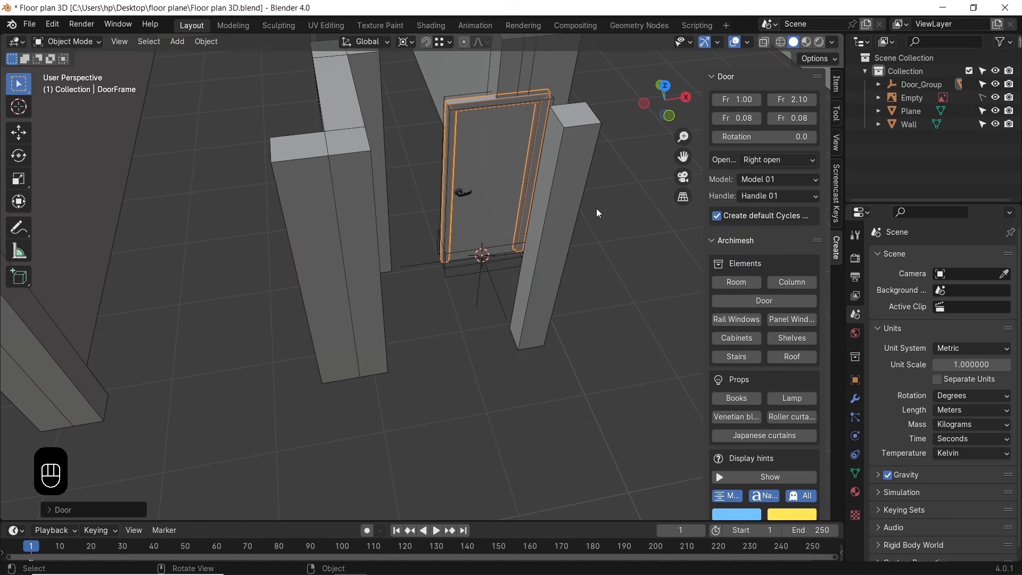
Move the whole door group along X into the opening between the two wall ends
{"action": "left_click", "coordinate": [493, 286]}
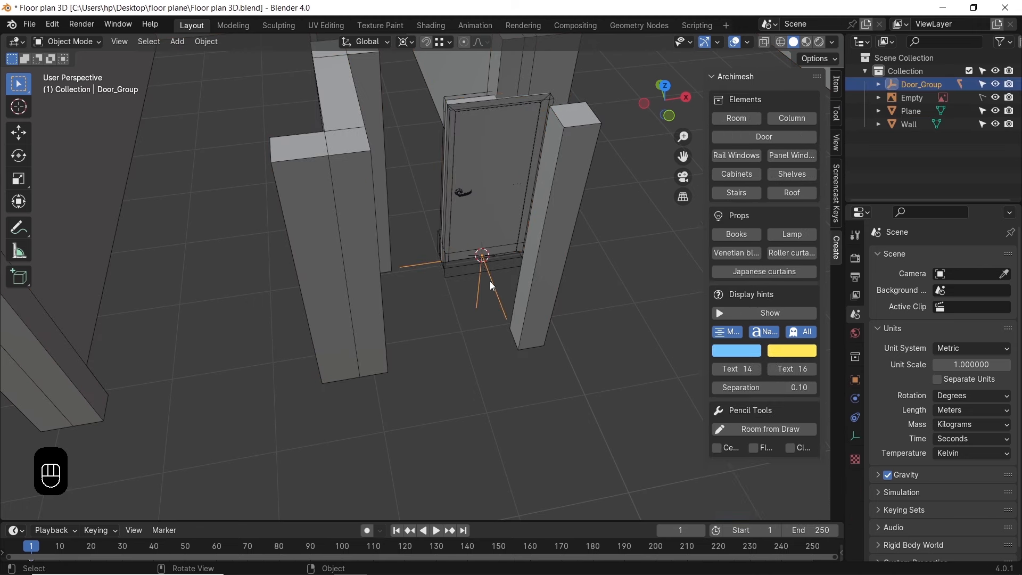
{"action": "key", "text": "g"}
{"action": "key", "text": "x"}
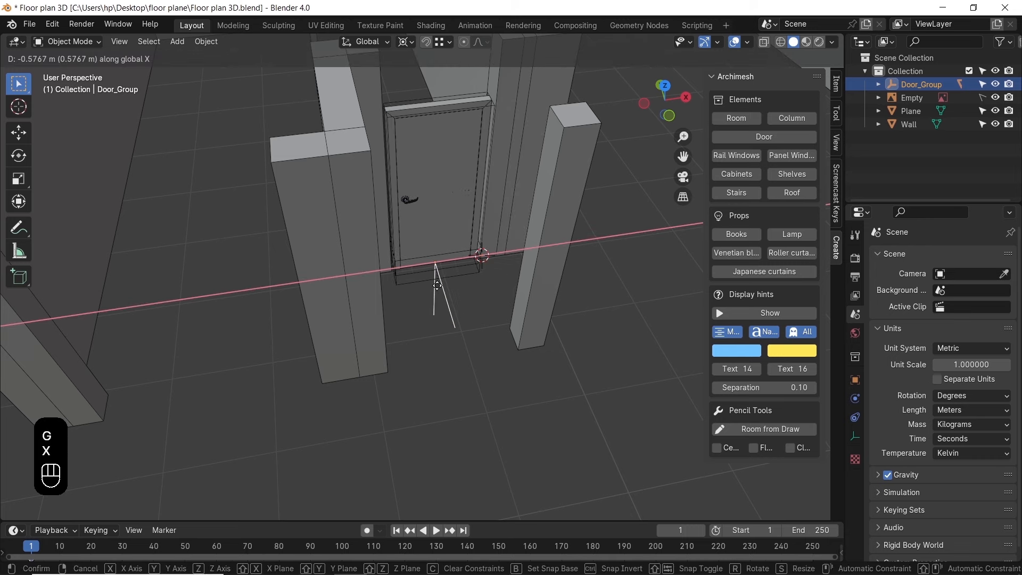
{"action": "left_click", "coordinate": [455, 235]}
In top view, fine-tune the door group along X in the opening and shift it along Y into the wall's thickness
{"action": "key", "text": "KP_7"}
{"action": "middle_click_drag", "start_coordinate": [452, 239], "coordinate": [472, 406], "text": "shift"}
{"action": "scroll", "coordinate": [463, 333], "scroll_direction": "up", "scroll_amount": 6}
{"action": "scroll", "coordinate": [463, 333], "scroll_direction": "up", "scroll_amount": 1}
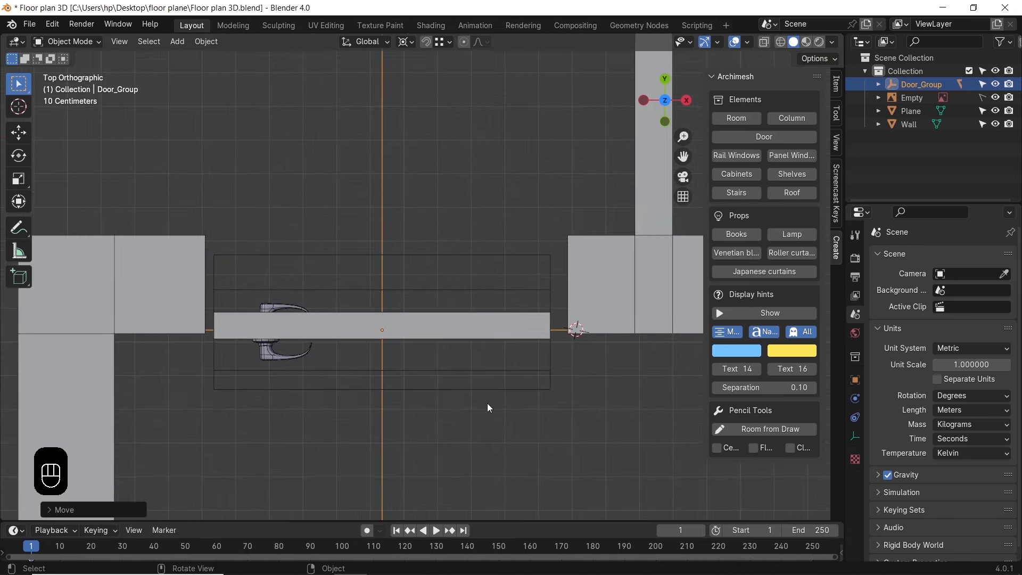
{"action": "key", "text": "g"}
{"action": "key", "text": "x"}
{"action": "left_click", "coordinate": [496, 406]}
{"action": "key", "text": "g"}
{"action": "key", "text": "y"}
{"action": "left_click", "coordinate": [605, 373]}
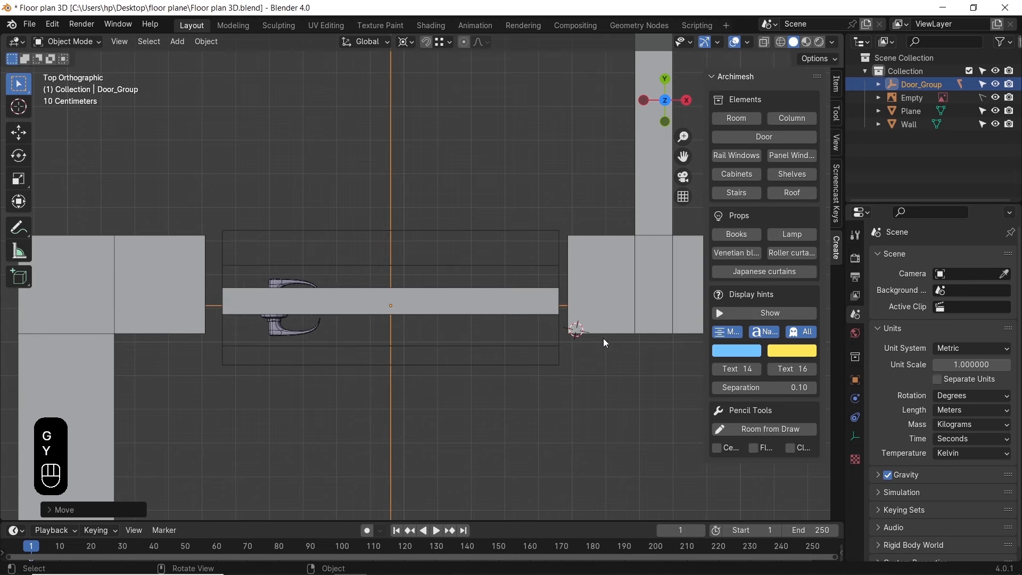
Set the door frame's open side to Both sides and its door model to Model 04
{"action": "left_click", "coordinate": [444, 298]}
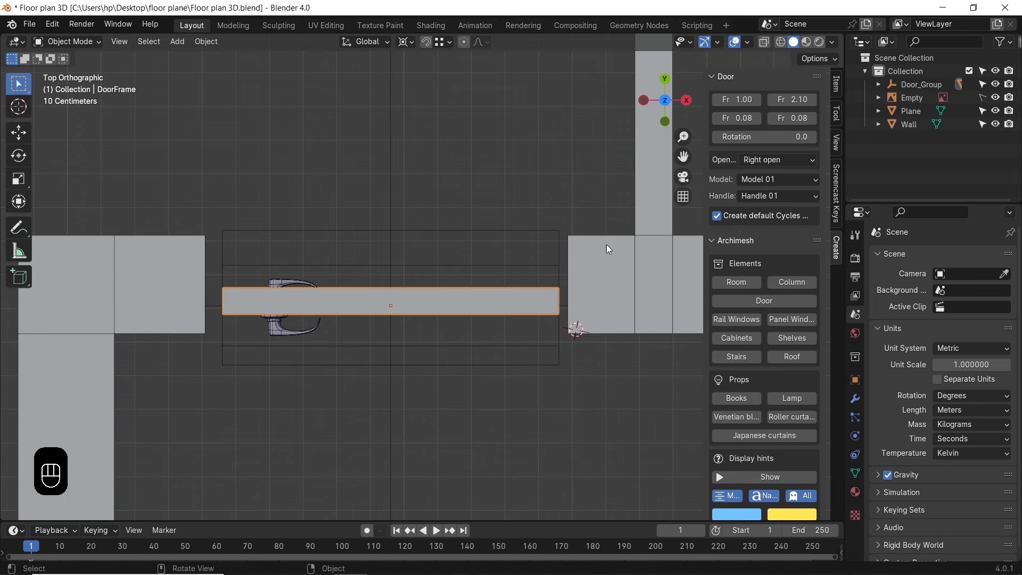
{"action": "left_click", "coordinate": [779, 163]}
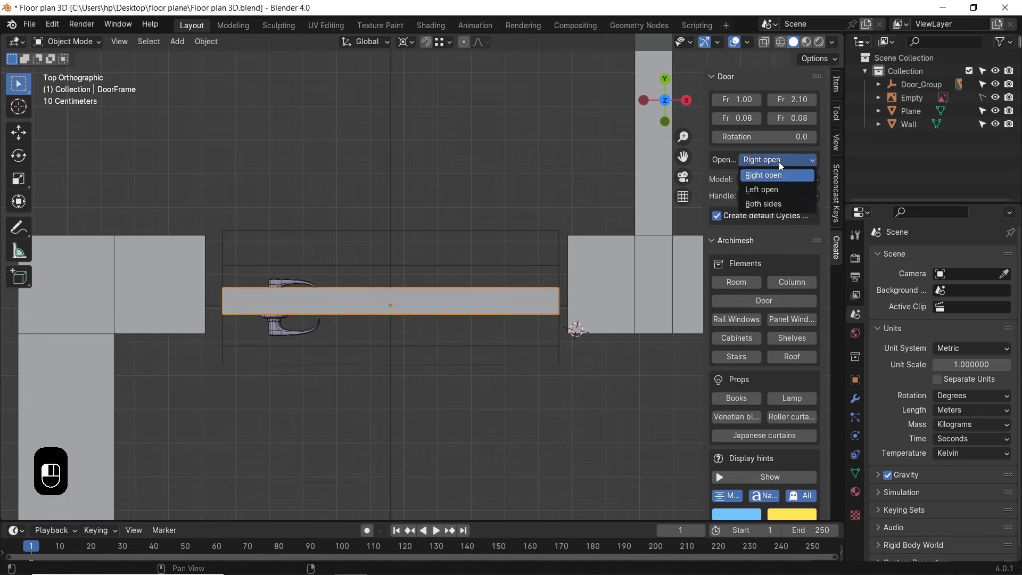
{"action": "left_click", "coordinate": [776, 204]}
{"action": "middle_click_drag", "start_coordinate": [421, 256], "coordinate": [452, 206]}
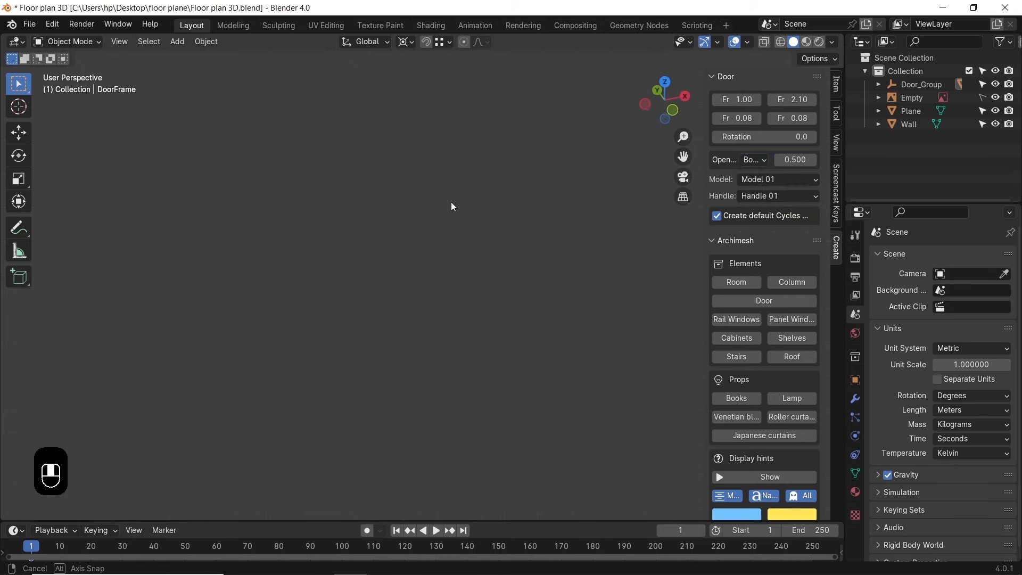
{"action": "key", "text": "KP_Decimal"}
{"action": "middle_click_drag", "start_coordinate": [443, 248], "coordinate": [442, 276]}
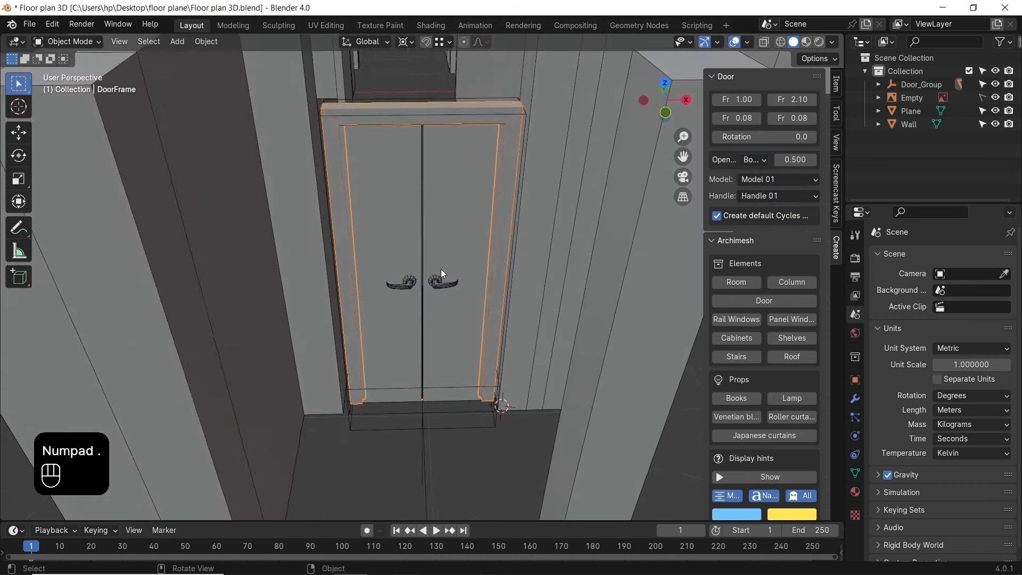
{"action": "scroll", "coordinate": [442, 276], "scroll_direction": "up", "scroll_amount": 2}
{"action": "left_click", "coordinate": [775, 183]}
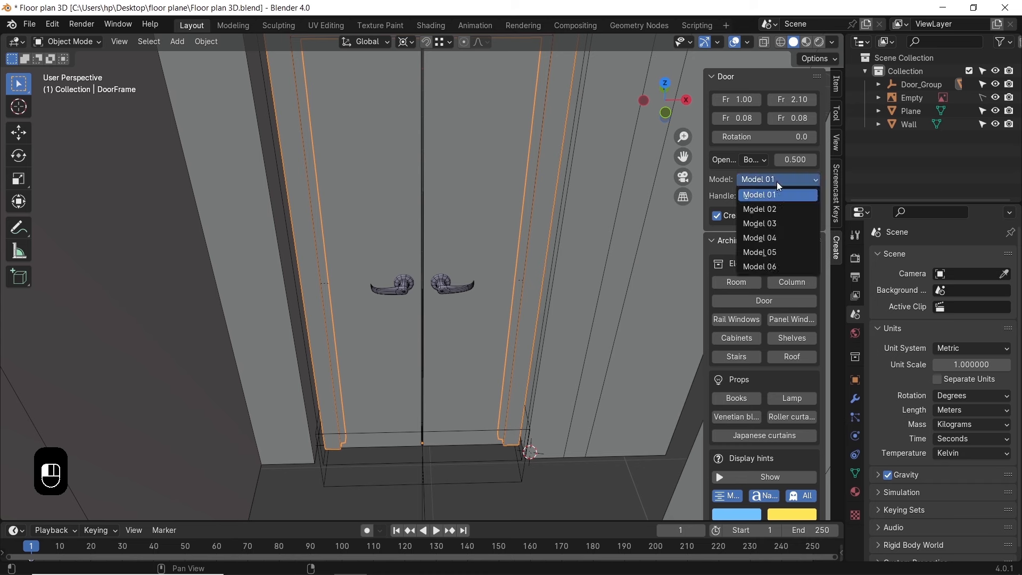
{"action": "left_click", "coordinate": [776, 197]}
{"action": "left_click", "coordinate": [775, 181]}
{"action": "left_click", "coordinate": [769, 239]}
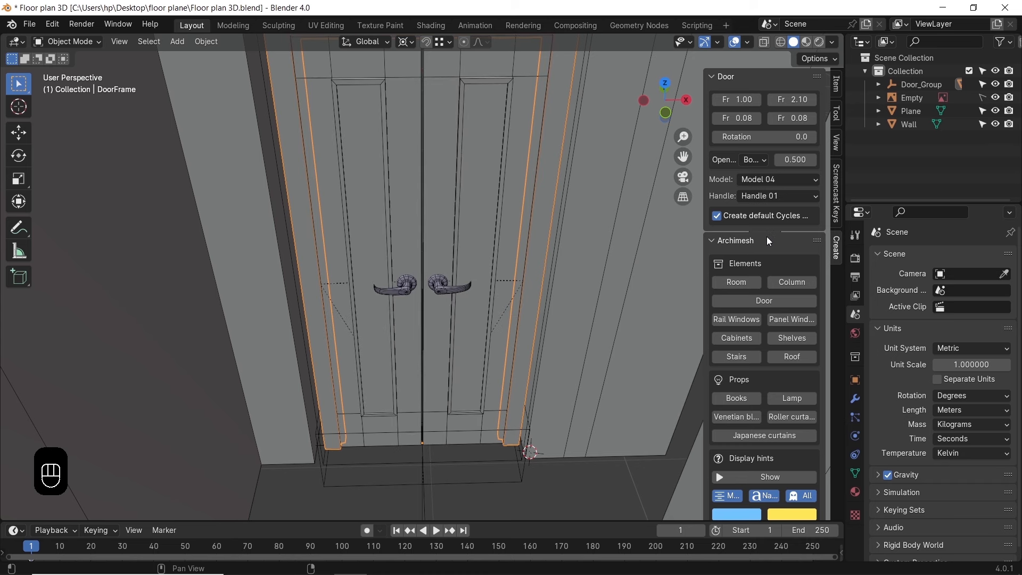
Switch the door's open side to Right open and widen its frame to 1.08 to fill the opening
{"action": "left_click", "coordinate": [761, 162]}
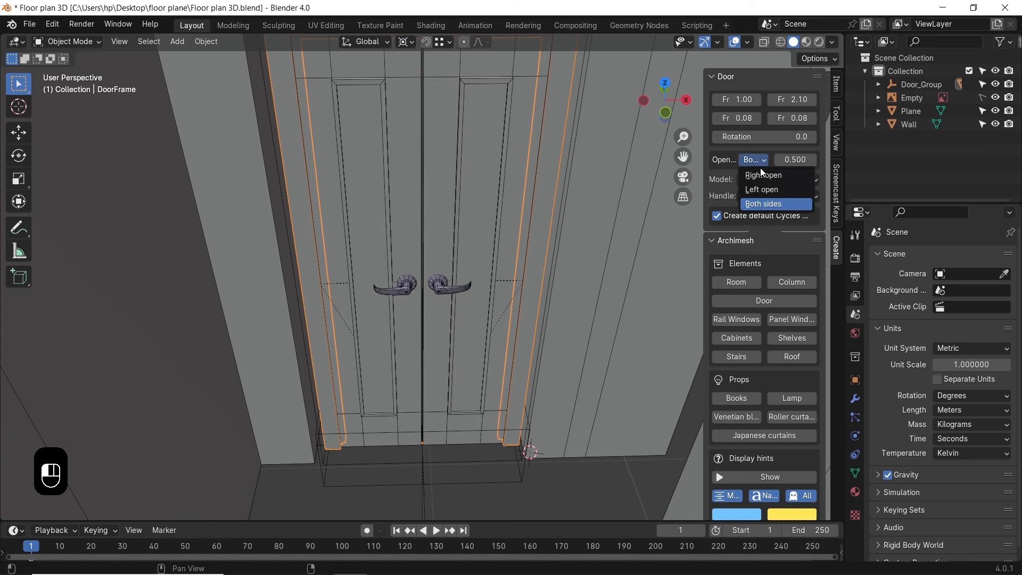
{"action": "left_click", "coordinate": [756, 174]}
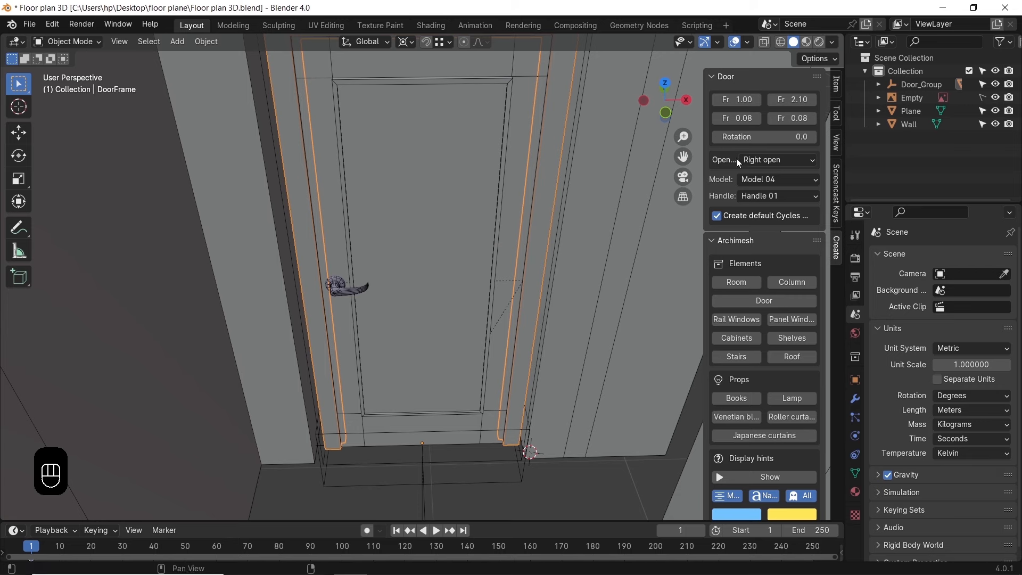
{"action": "middle_click_drag", "start_coordinate": [528, 270], "coordinate": [491, 318]}
{"action": "left_click_drag", "start_coordinate": [704, 163], "coordinate": [623, 182]}
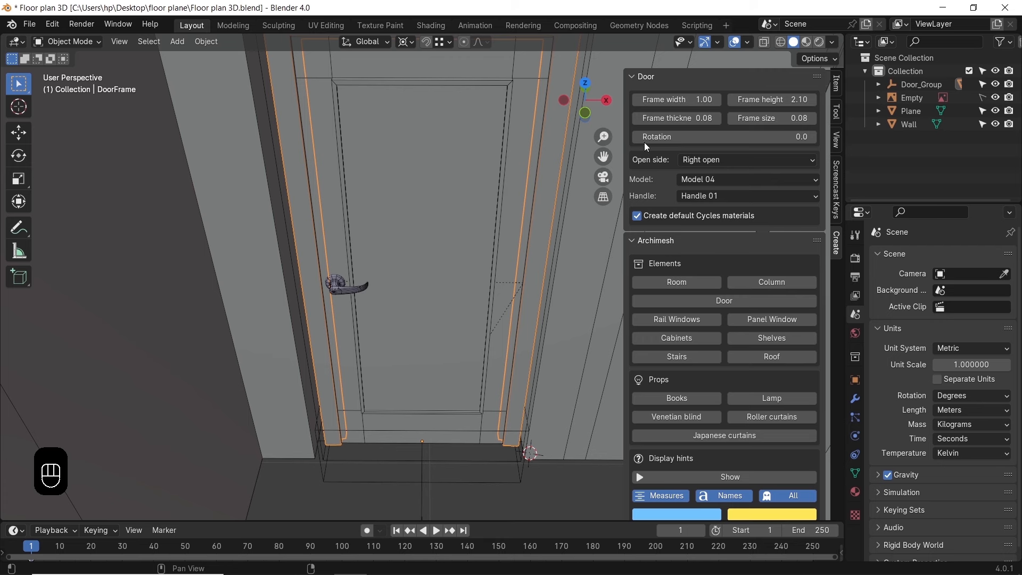
{"action": "left_click_drag", "start_coordinate": [687, 99], "coordinate": [706, 458], "text": "shift"}
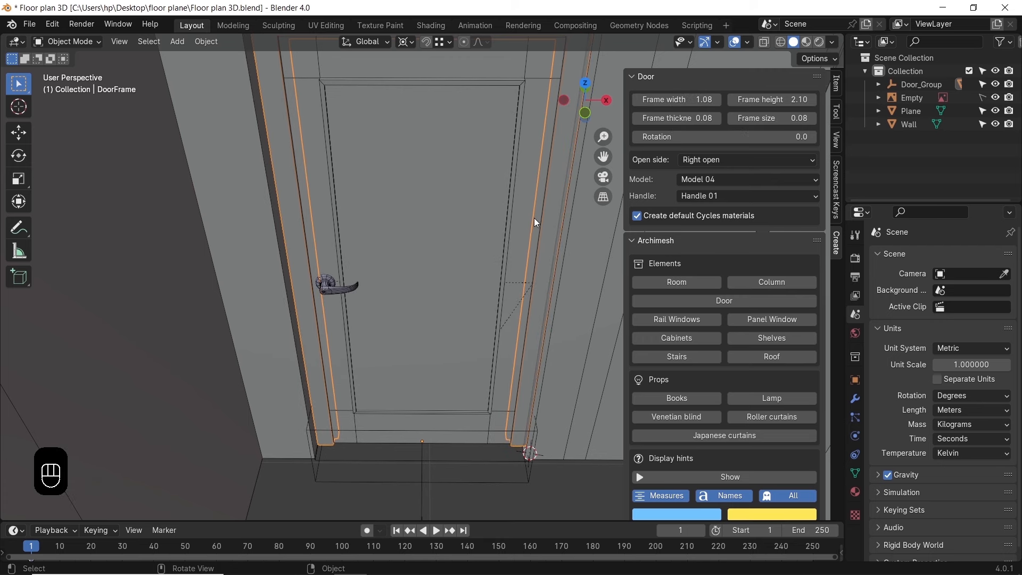
{"action": "key", "text": "KP_7"}
{"action": "scroll", "coordinate": [541, 296], "scroll_direction": "up", "scroll_amount": 4}
{"action": "scroll", "coordinate": [408, 325], "scroll_direction": "down", "scroll_amount": 1}
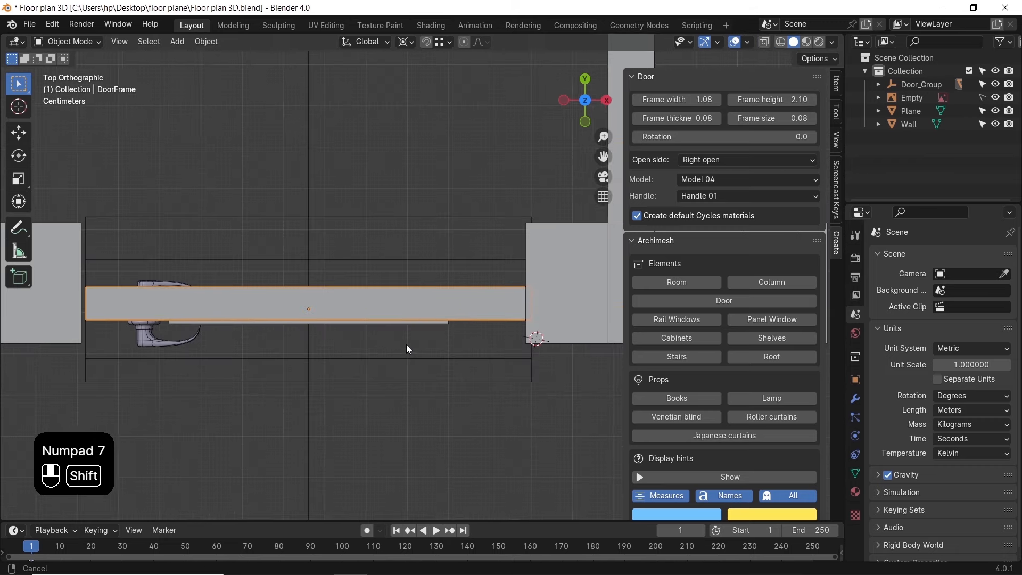
{"action": "key", "text": "g"}
{"action": "key", "text": "x"}
{"action": "key", "text": "y"}
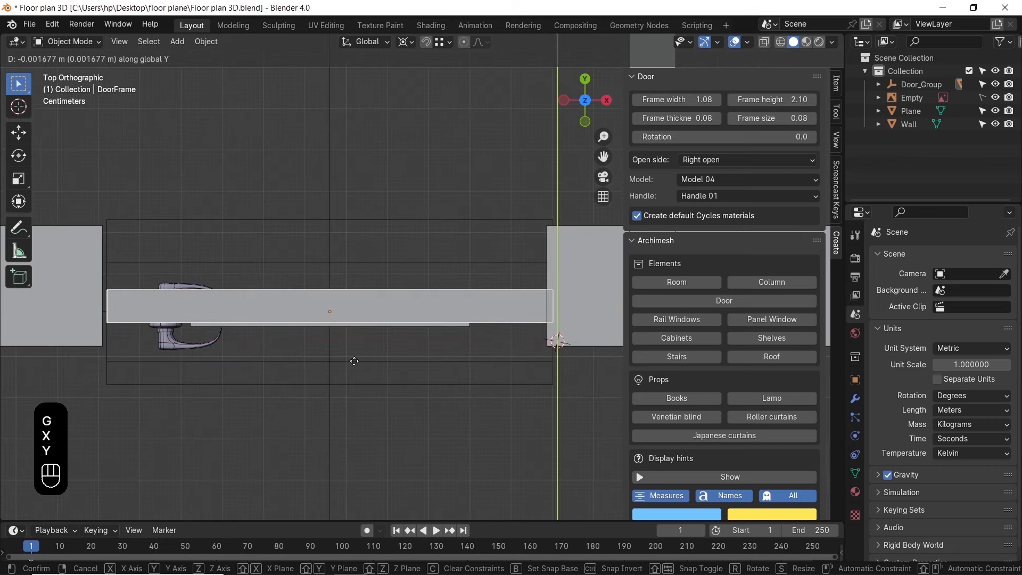
{"action": "left_click", "coordinate": [354, 357]}
Slide the door group along X until it fits between the wall ends, using wireframe display for the final adjustment
{"action": "left_click", "coordinate": [333, 394]}
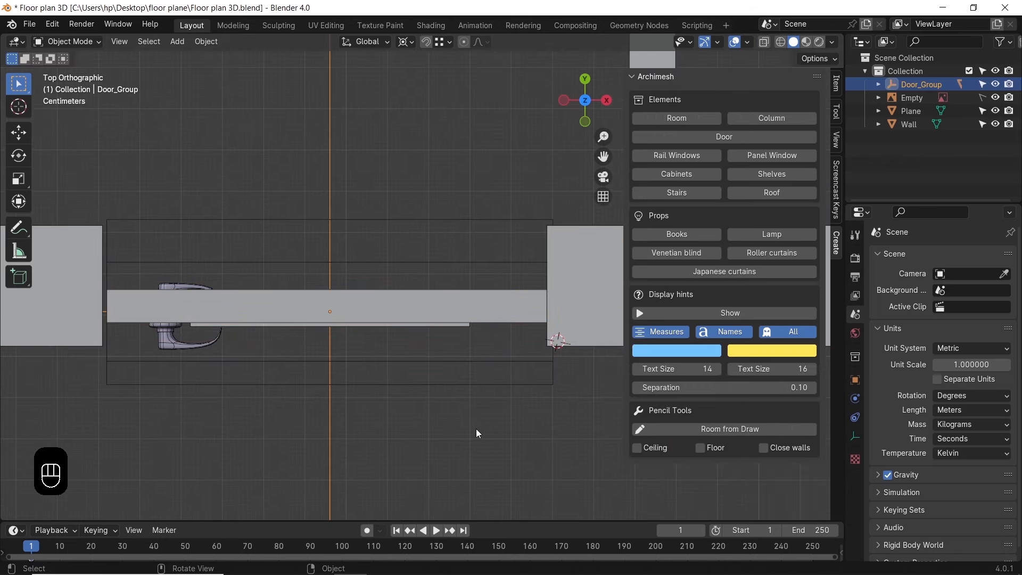
{"action": "key", "text": "g"}
{"action": "key", "text": "x"}
{"action": "left_click", "coordinate": [410, 410]}
{"action": "key", "text": "shift+z"}
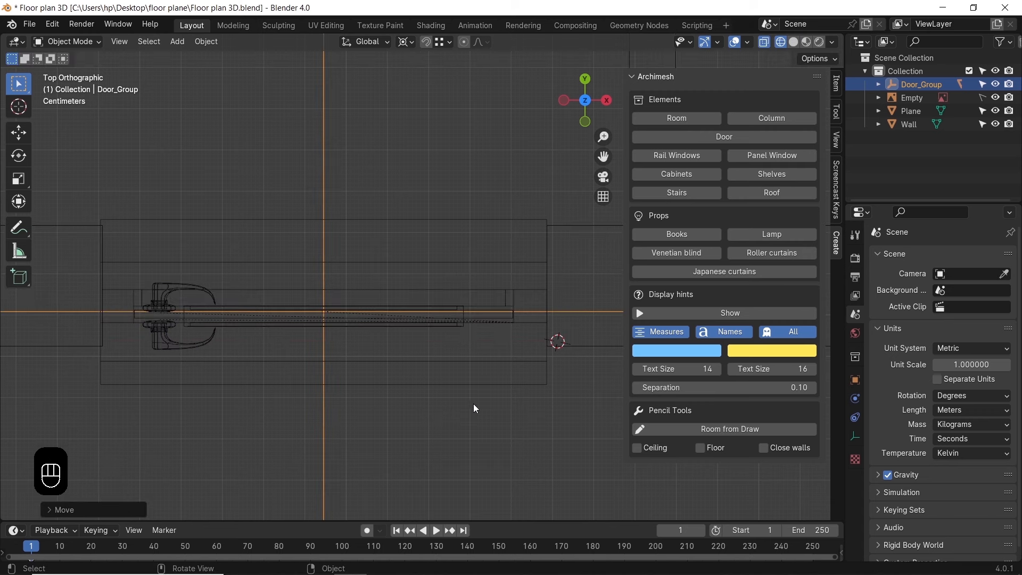
{"action": "key", "text": "g"}
{"action": "key", "text": "x"}
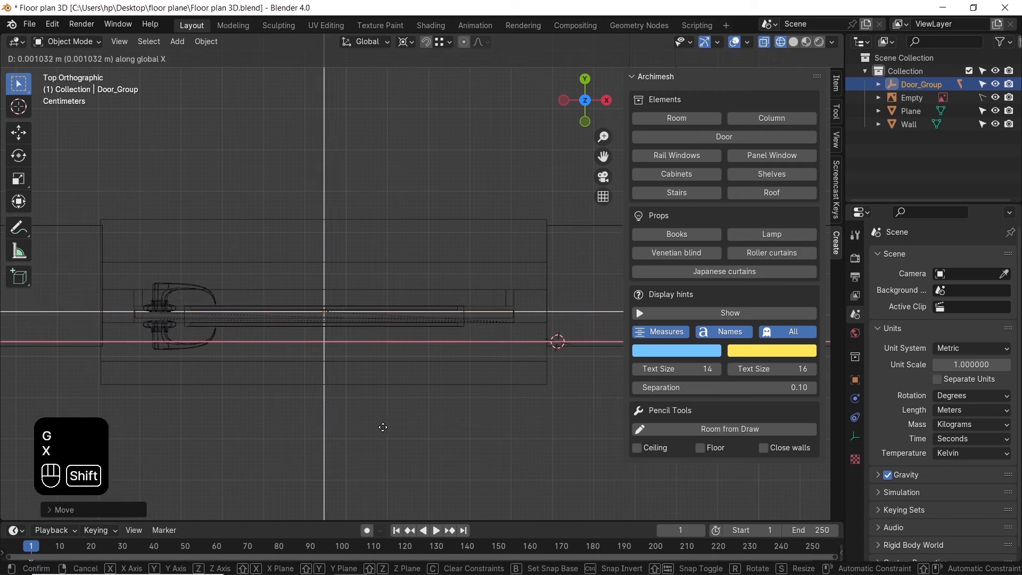
{"action": "left_click", "coordinate": [388, 426]}
Snap the door group down along Z by about 0.04 m so its bottom meets the base of the wall
{"action": "scroll", "coordinate": [426, 319], "scroll_direction": "down", "scroll_amount": 5}
{"action": "middle_click_drag", "start_coordinate": [422, 328], "coordinate": [435, 221]}
{"action": "key", "text": "z"}
{"action": "scroll", "coordinate": [524, 323], "scroll_direction": "down", "scroll_amount": 4}
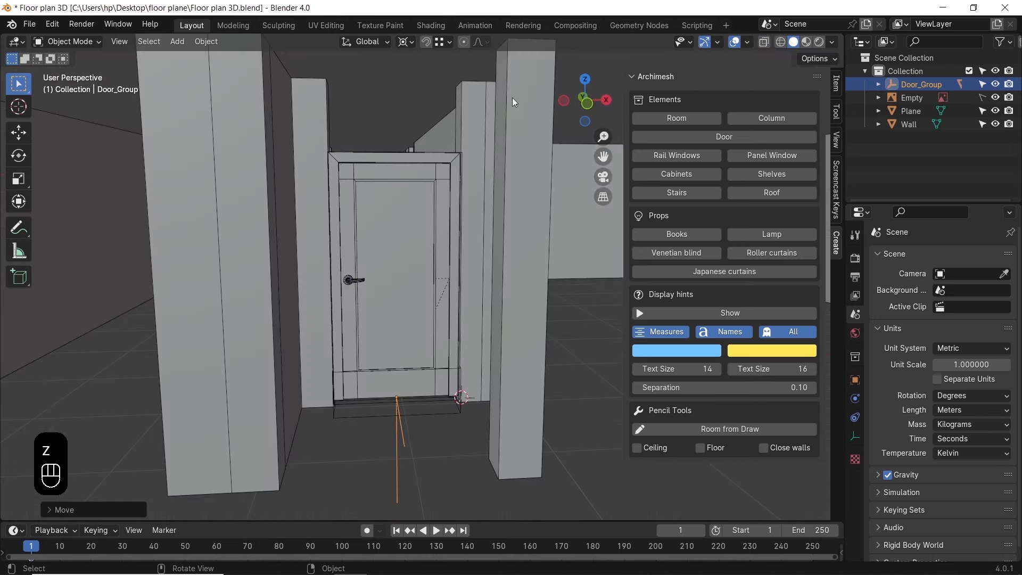
{"action": "left_click", "coordinate": [429, 44]}
{"action": "key", "text": "z"}
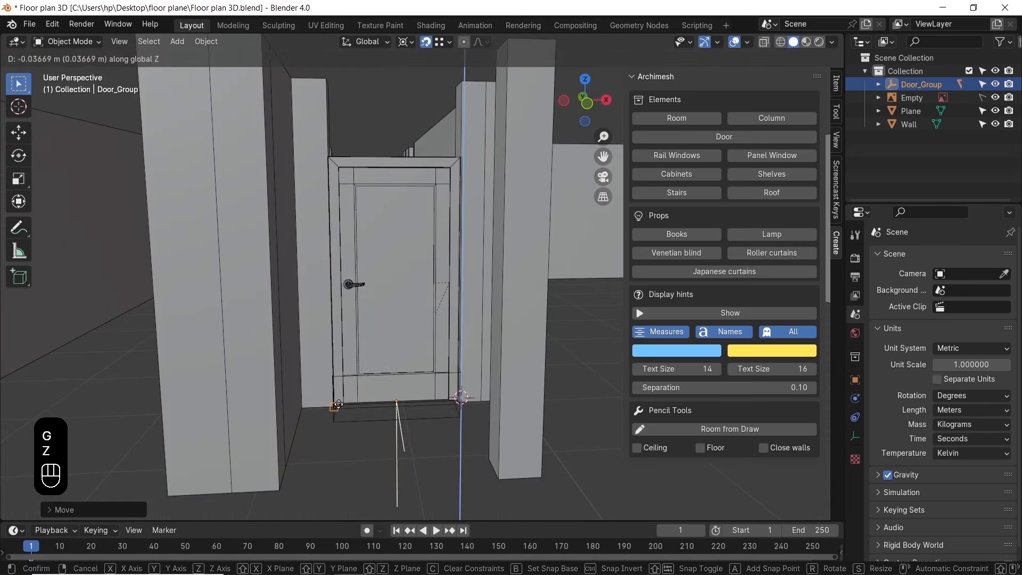
{"action": "left_click", "coordinate": [400, 426]}
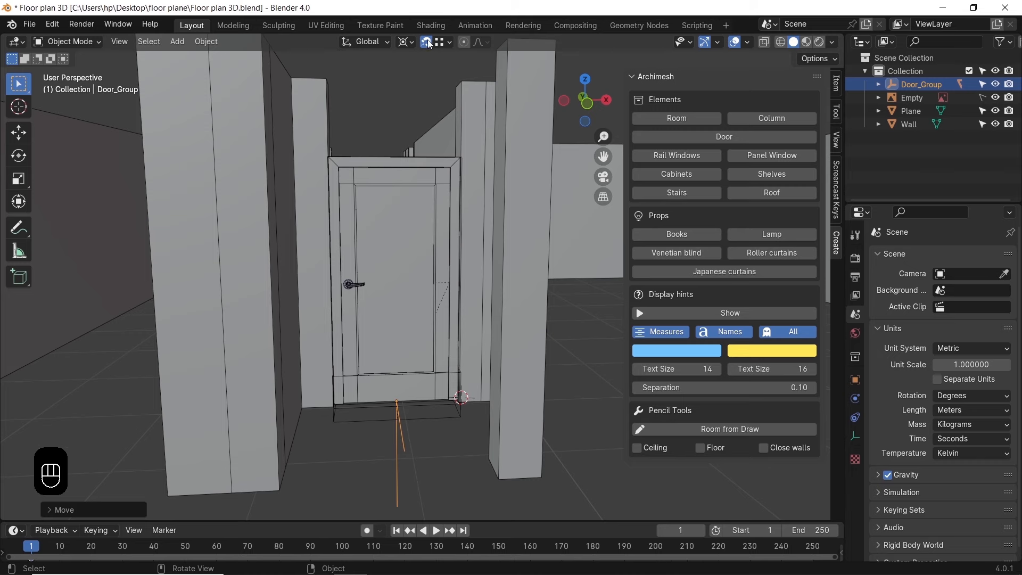
Review the door frame's size and opening settings
{"action": "middle_click_drag", "start_coordinate": [414, 251], "coordinate": [479, 227]}
{"action": "key", "text": "n"}
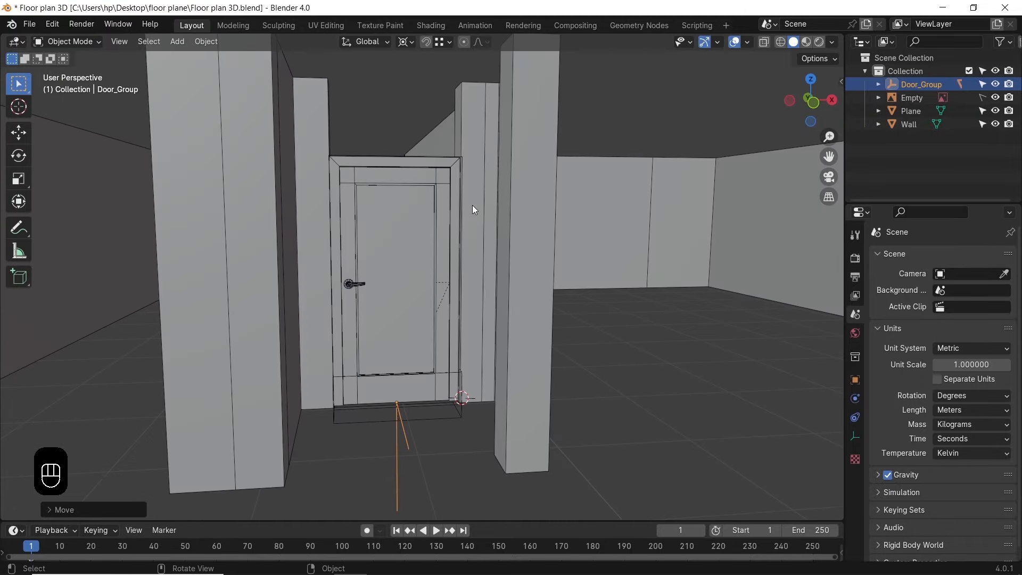
{"action": "left_click", "coordinate": [456, 167]}
{"action": "key", "text": "n"}
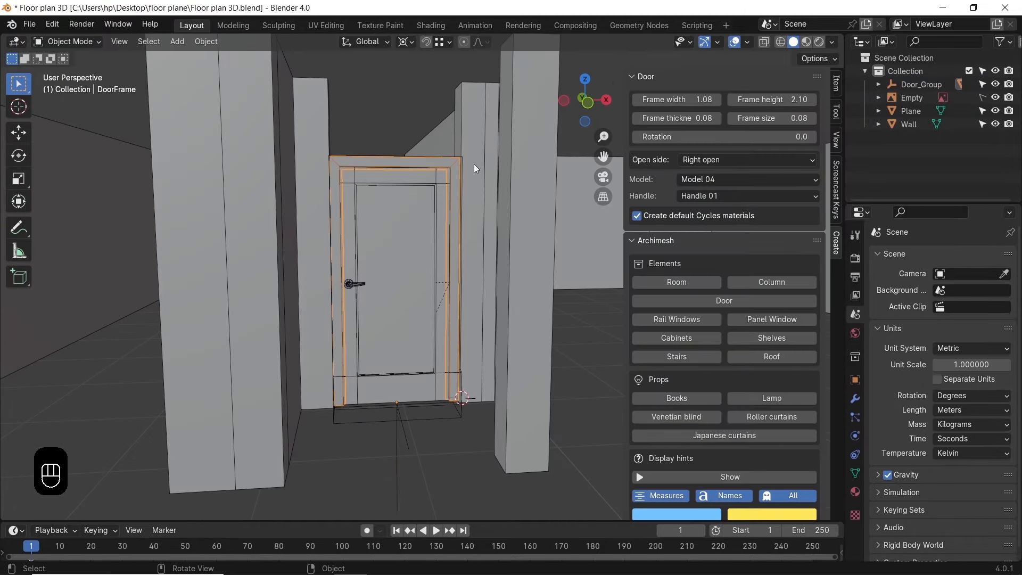
{"action": "key", "text": "n"}
Open the wall mesh for editing in wireframe display from the front view
{"action": "left_click", "coordinate": [474, 137]}
{"action": "key", "text": "KP_1"}
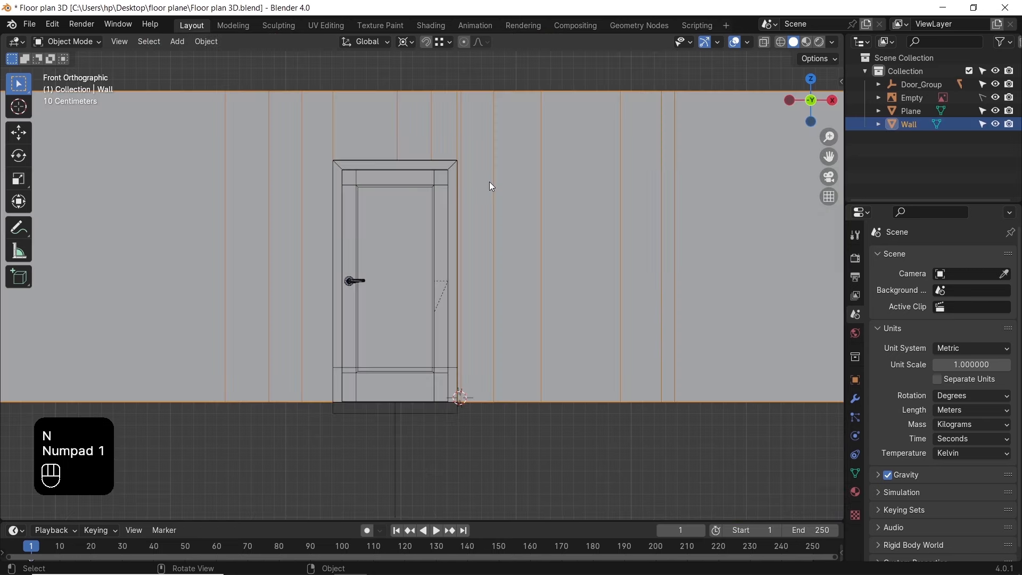
{"action": "scroll", "coordinate": [487, 181], "scroll_direction": "down", "scroll_amount": 3}
{"action": "key", "text": "z"}
{"action": "middle_click_drag", "start_coordinate": [489, 244], "coordinate": [427, 288], "text": "shift"}
{"action": "key", "text": "ctrl+r"}
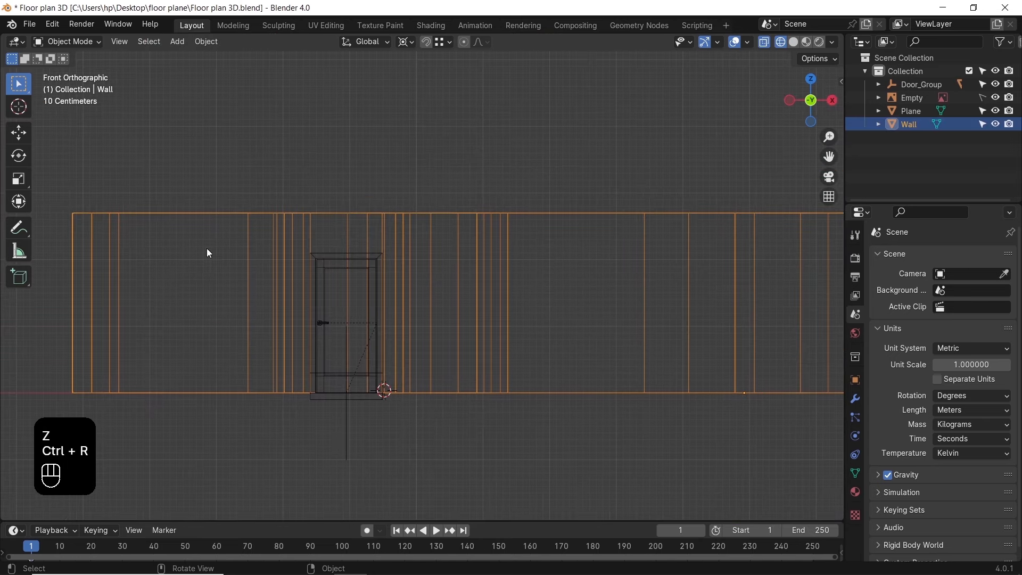
{"action": "key", "text": "Tab"}
{"action": "middle_click_drag", "start_coordinate": [251, 264], "coordinate": [443, 291], "text": "shift"}
{"action": "scroll", "coordinate": [354, 277], "scroll_direction": "up", "scroll_amount": 2}
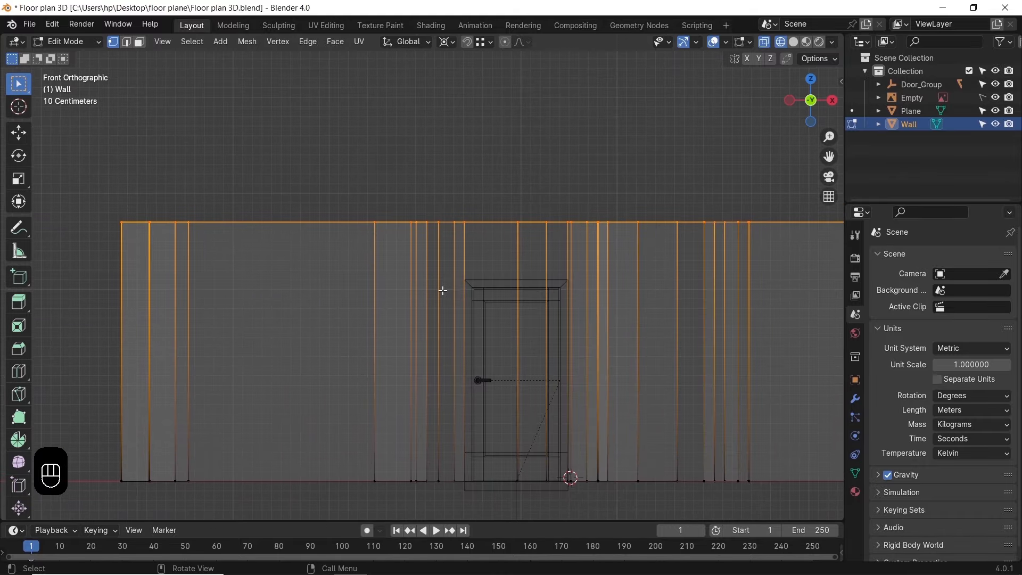
Bisect the entire wall mesh with a roughly horizontal cut along the top edge of the door frame
{"action": "middle_click_drag", "start_coordinate": [565, 285], "coordinate": [572, 285], "text": "shift"}
{"action": "scroll", "coordinate": [572, 286], "scroll_direction": "up", "scroll_amount": 4}
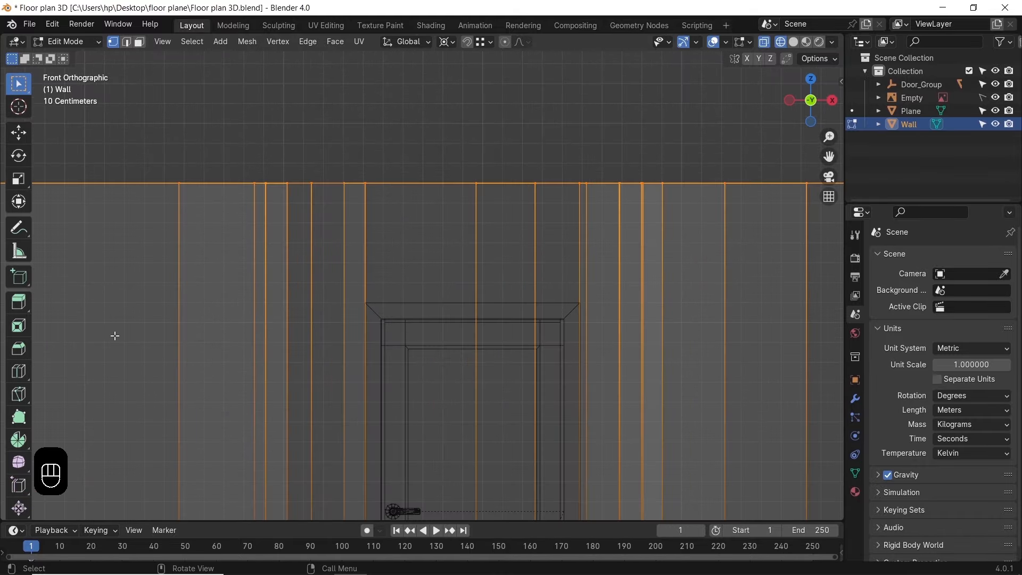
{"action": "left_click_drag", "start_coordinate": [19, 394], "coordinate": [52, 400]}
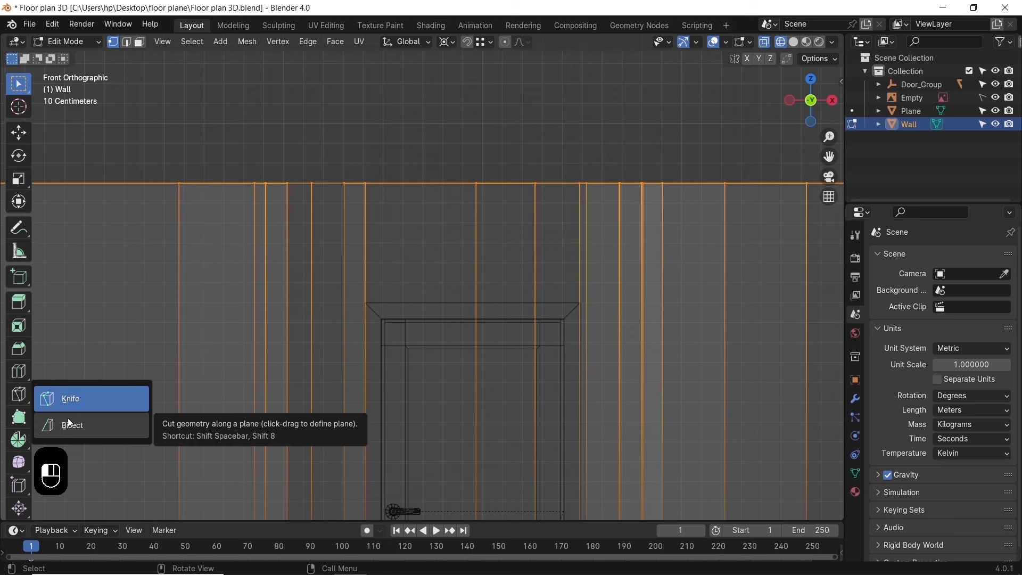
{"action": "left_click", "coordinate": [68, 419]}
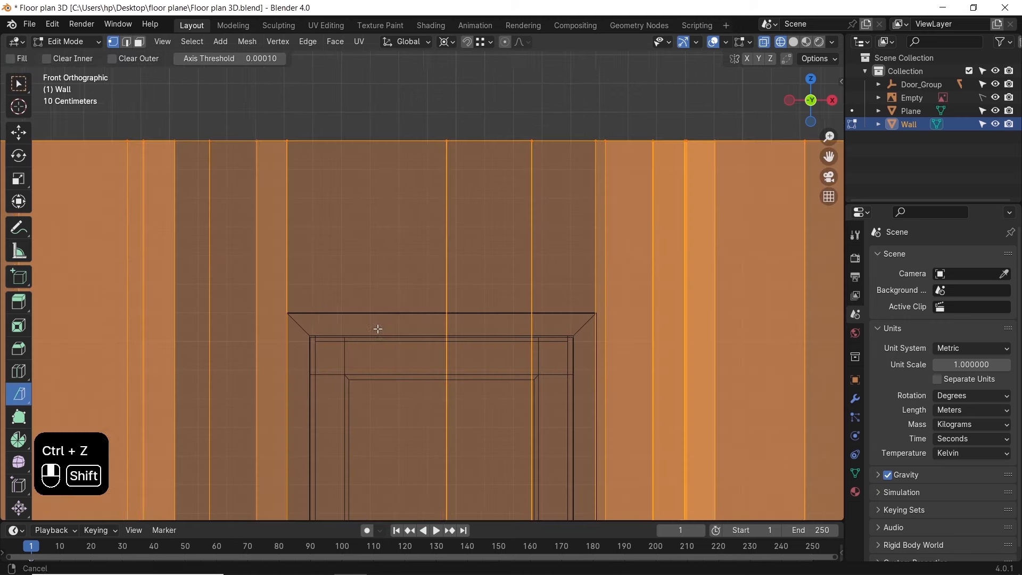
{"action": "middle_click_drag", "start_coordinate": [376, 329], "coordinate": [369, 328], "text": "shift"}
{"action": "mouse_move", "coordinate": [284, 313]}
{"action": "left_mouse_down"}
{"action": "mouse_move", "coordinate": [591, 312]}
{"action": "mouse_move", "coordinate": [617, 296]}
{"action": "left_mouse_up"}
{"action": "scroll", "coordinate": [530, 314], "scroll_direction": "down", "scroll_amount": 5}
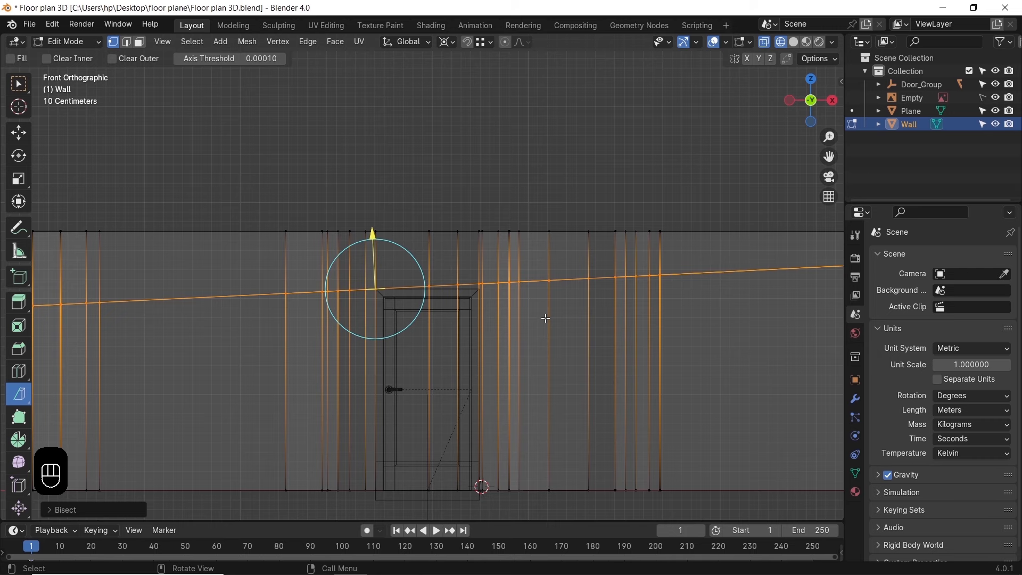
Flatten the slanted bisect cut by scaling it to 0 along the Z axis
{"action": "scroll", "coordinate": [564, 302], "scroll_direction": "down", "scroll_amount": 4}
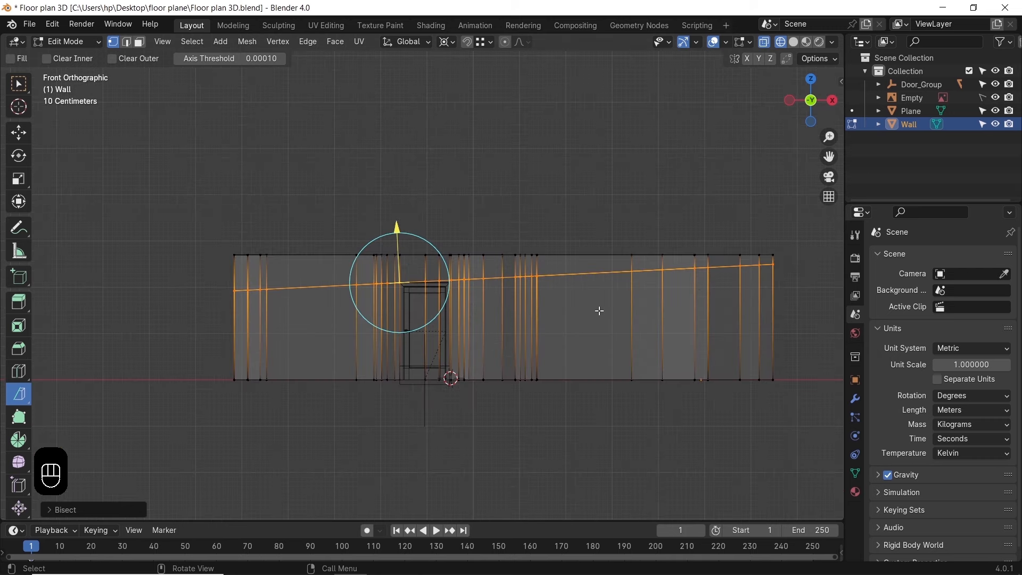
{"action": "key", "text": "s"}
{"action": "key", "text": "z"}
{"action": "key", "text": "KP_0"}
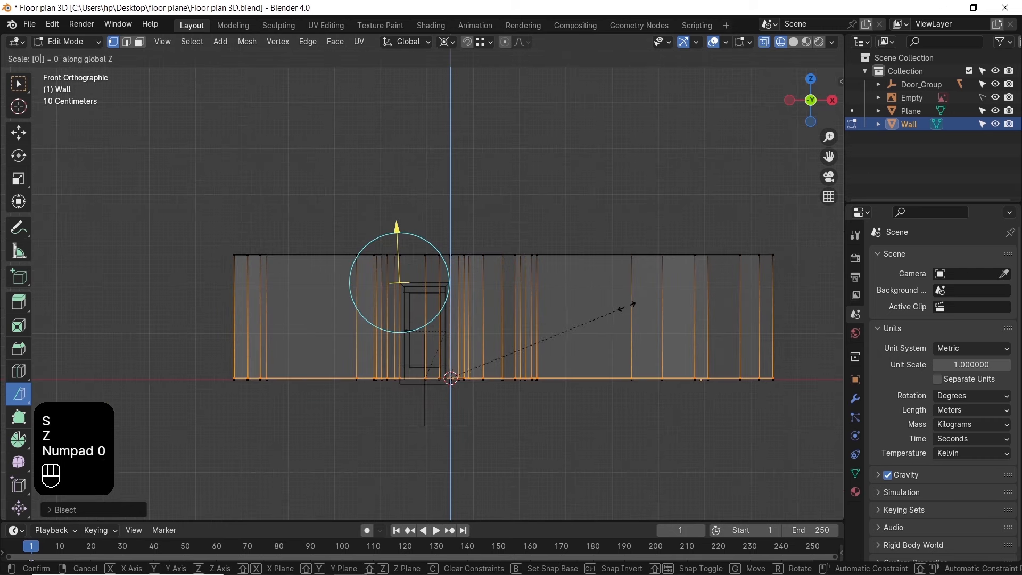
{"action": "left_click", "coordinate": [623, 294]}
Raise the flattened cut along Z and, with snapping turned on, align it with the top of the door frame
{"action": "key", "text": "g"}
{"action": "key", "text": "z"}
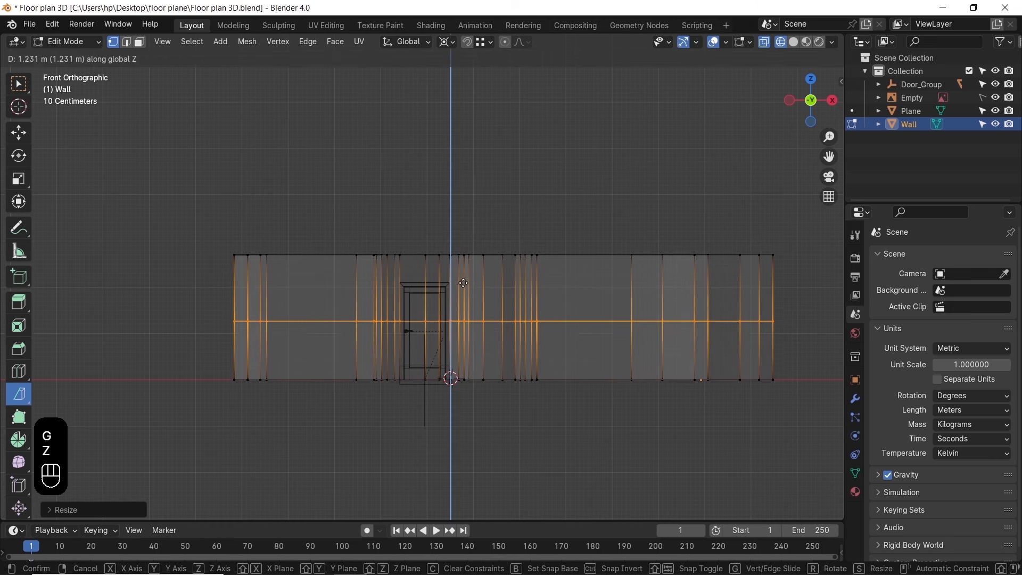
{"action": "left_click", "coordinate": [479, 280]}
{"action": "left_click", "coordinate": [466, 43]}
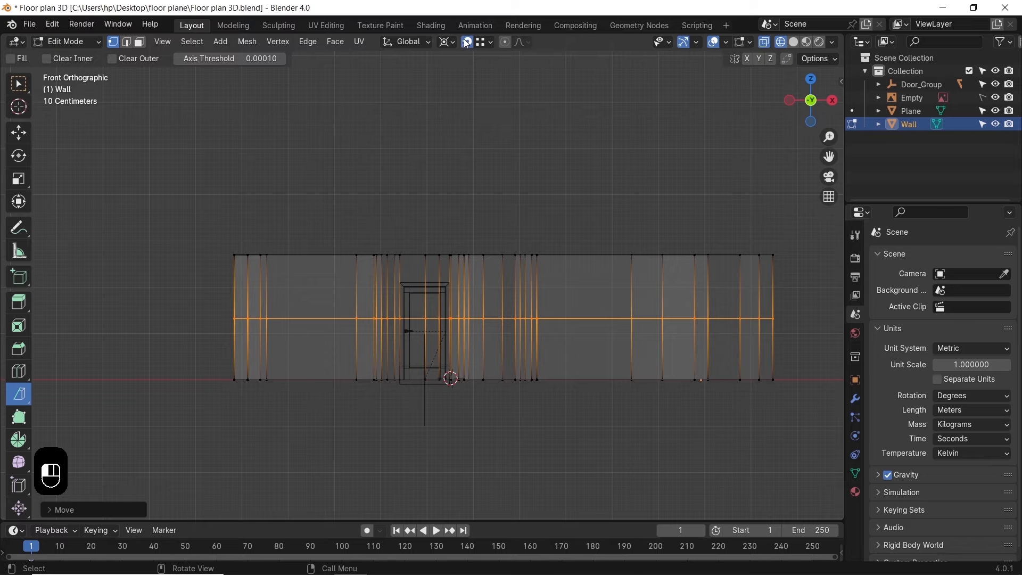
{"action": "key", "text": "g"}
{"action": "key", "text": "z"}
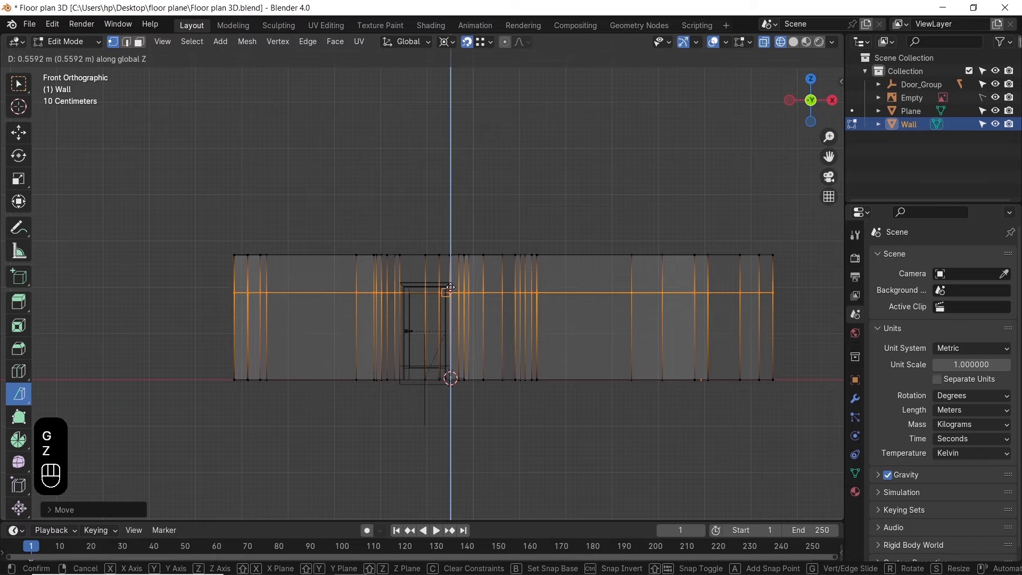
{"action": "left_click", "coordinate": [435, 297]}
Bridge the two facing wall-end faces above the door to close the wall over the opening
{"action": "middle_click_drag", "start_coordinate": [435, 297], "coordinate": [520, 327]}
{"action": "scroll", "coordinate": [545, 301], "scroll_direction": "up", "scroll_amount": 3}
{"action": "left_click", "coordinate": [140, 42]}
{"action": "scroll", "coordinate": [510, 288], "scroll_direction": "up", "scroll_amount": 2}
{"action": "left_click", "coordinate": [484, 250]}
{"action": "scroll", "coordinate": [514, 289], "scroll_direction": "up", "scroll_amount": 1}
{"action": "middle_click_drag", "start_coordinate": [515, 289], "coordinate": [427, 282]}
{"action": "left_click", "coordinate": [378, 237], "text": "shift"}
{"action": "right_click", "coordinate": [378, 237]}
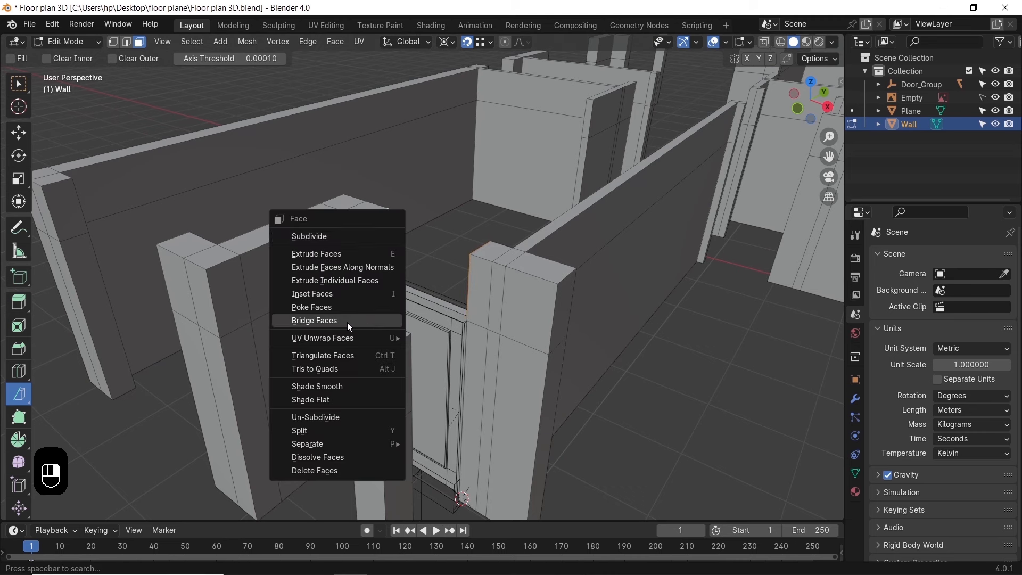
{"action": "left_click", "coordinate": [365, 321]}
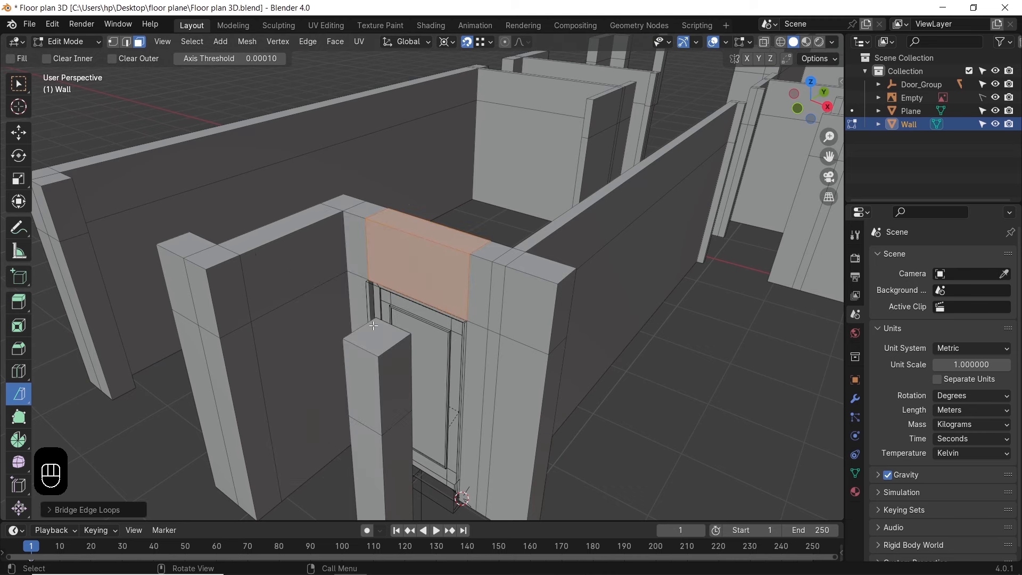
{"action": "middle_click_drag", "start_coordinate": [395, 332], "coordinate": [457, 298]}
{"action": "key", "text": "ctrl+z"}
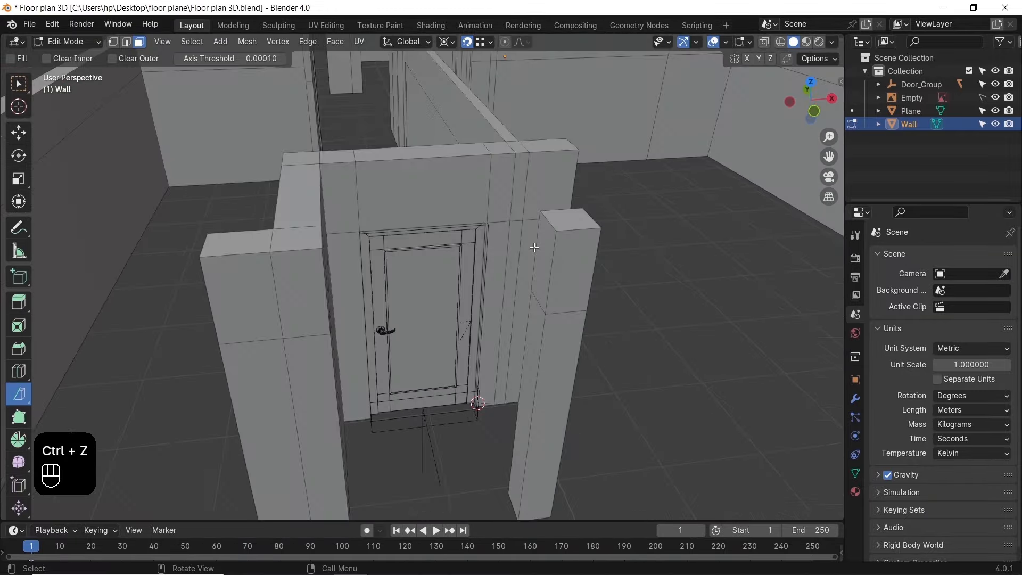
{"action": "scroll", "coordinate": [500, 244], "scroll_direction": "down", "scroll_amount": 2}
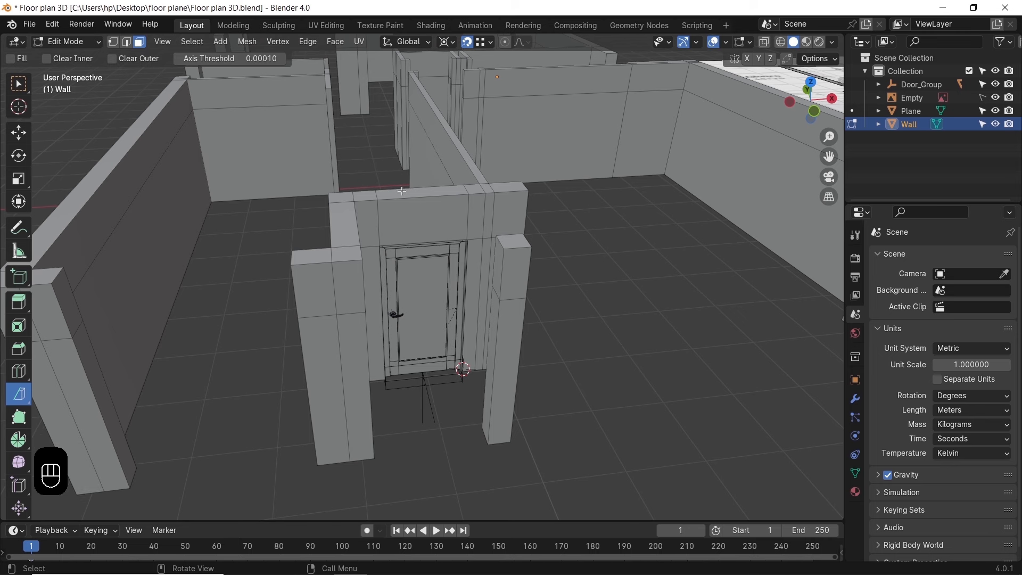
Return to Object Mode and select Door_Group together with its whole hierarchy
{"action": "key", "text": "Tab"}
{"action": "left_click", "coordinate": [434, 398]}
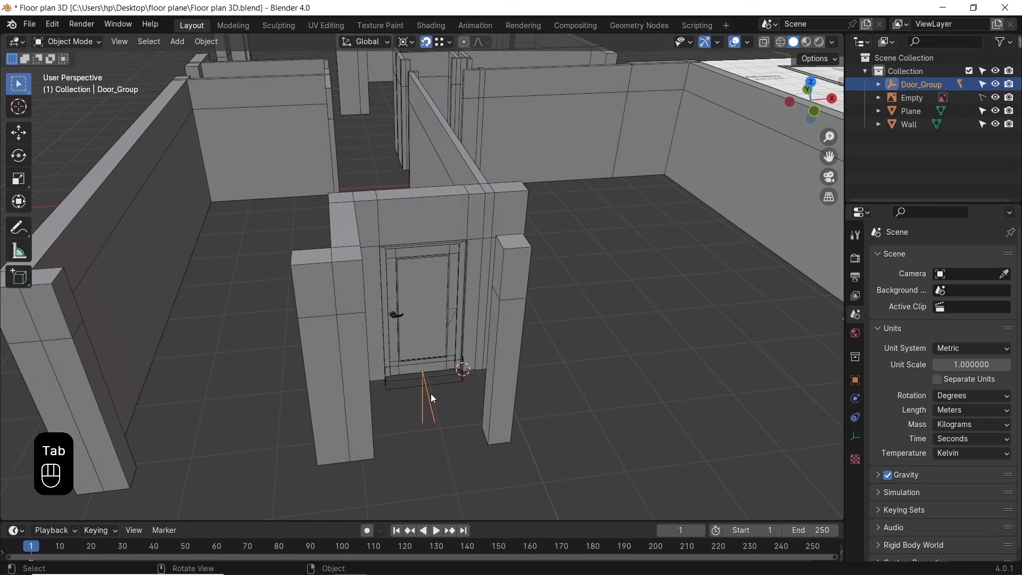
{"action": "right_click", "coordinate": [918, 84]}
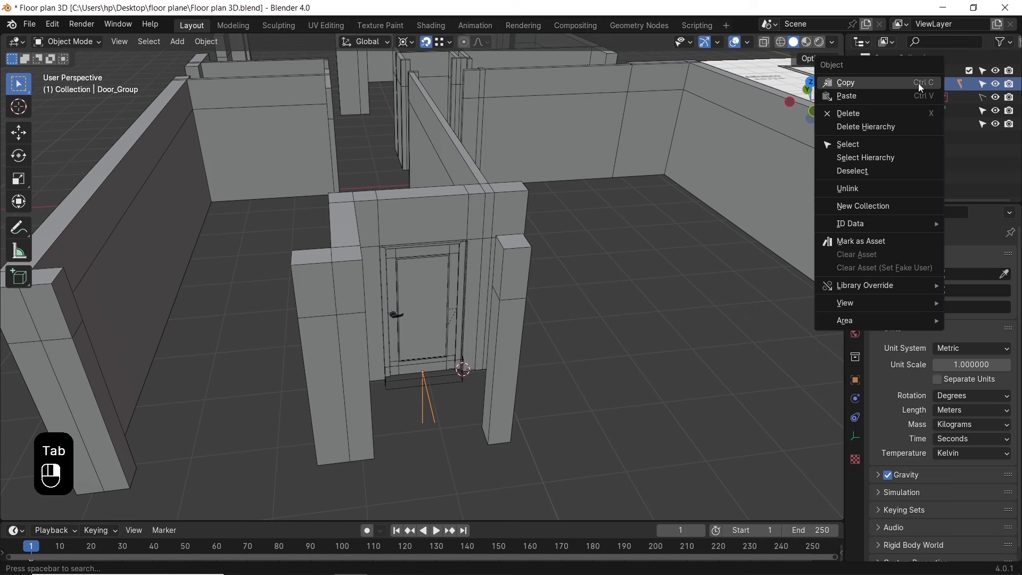
{"action": "left_click", "coordinate": [892, 142]}
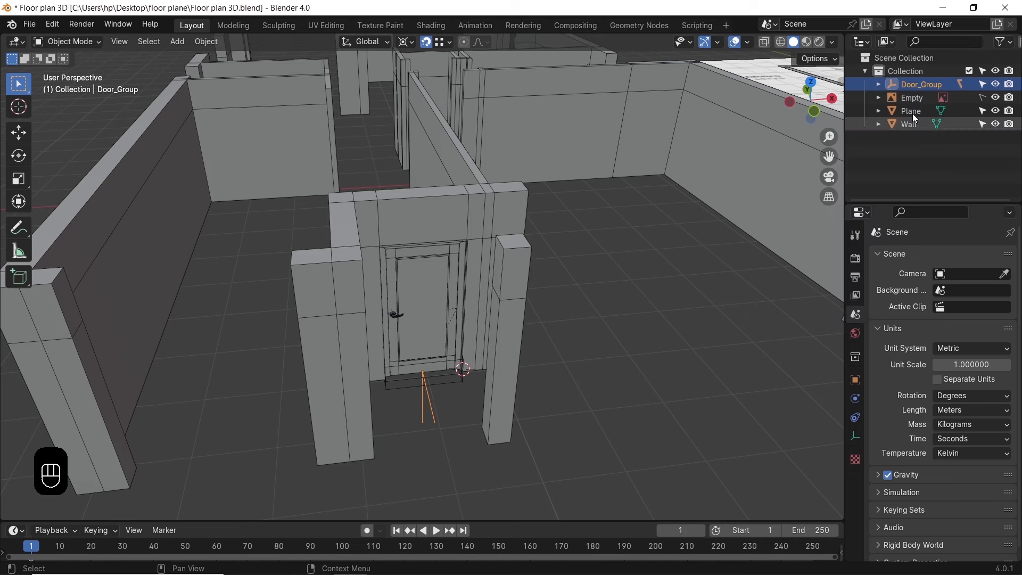
{"action": "right_click", "coordinate": [917, 85]}
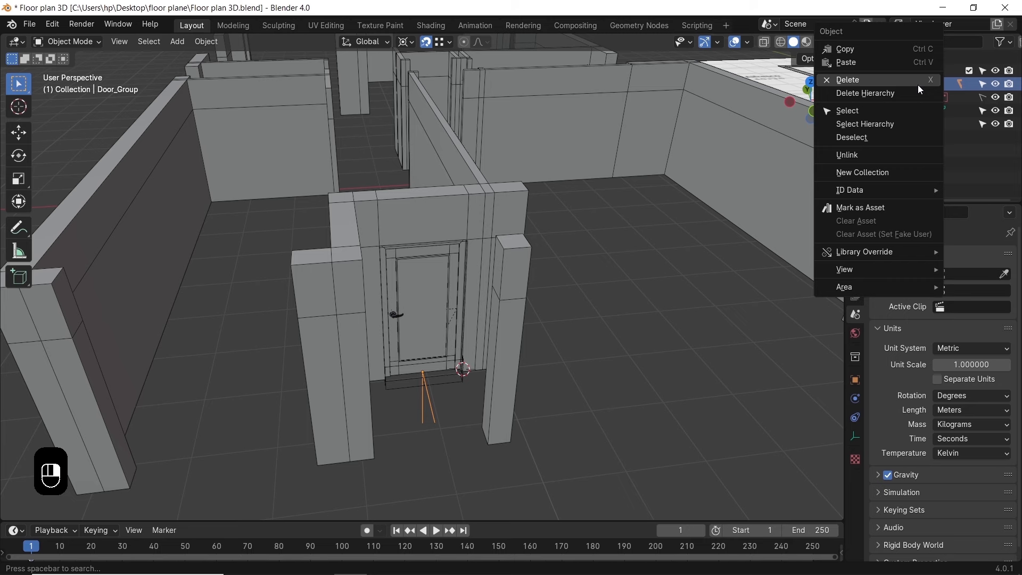
{"action": "left_click", "coordinate": [900, 124]}
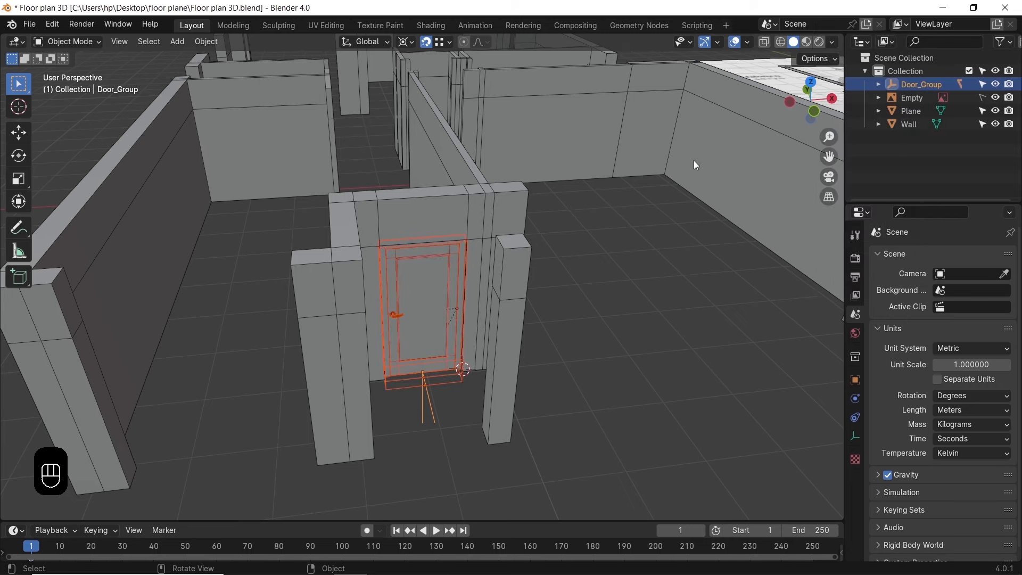
Try moving the selected door group freely, cancel the move and turn off snapping
{"action": "key", "text": "g"}
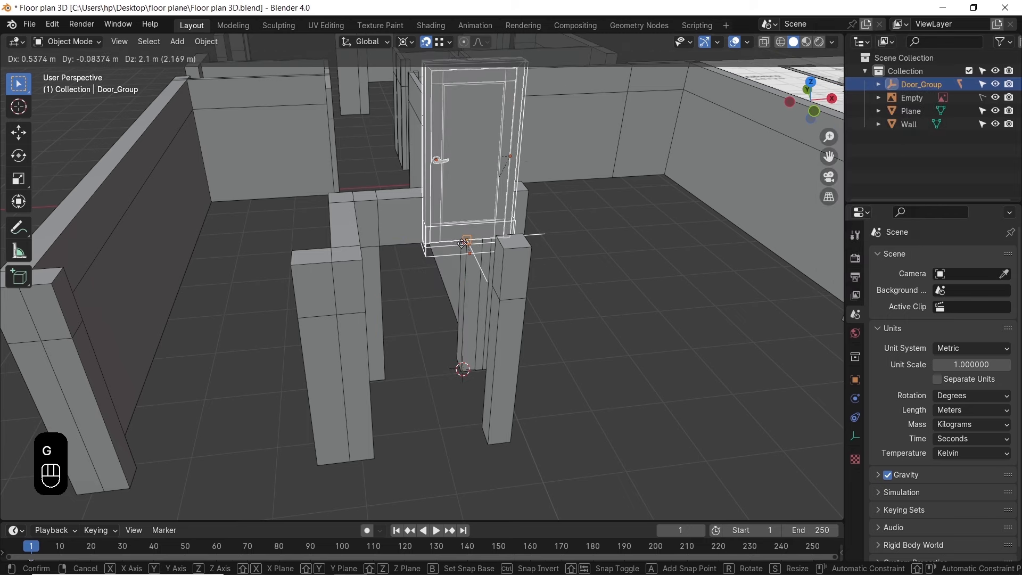
{"action": "right_click", "coordinate": [469, 300]}
{"action": "left_click", "coordinate": [427, 45]}
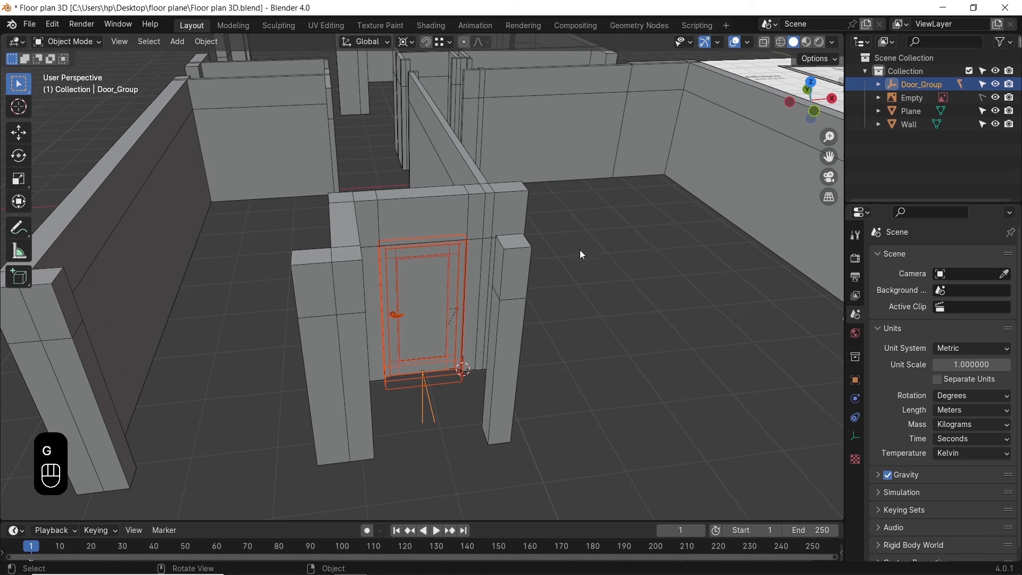
Move the selected door objects into a new collection named Doors
{"action": "right_click", "coordinate": [548, 318]}
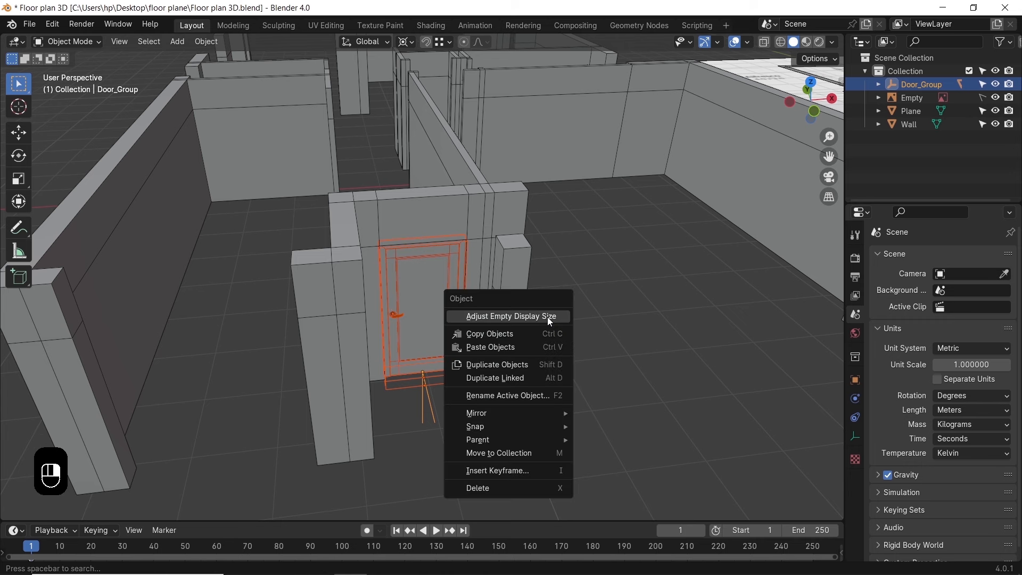
{"action": "left_click", "coordinate": [529, 454]}
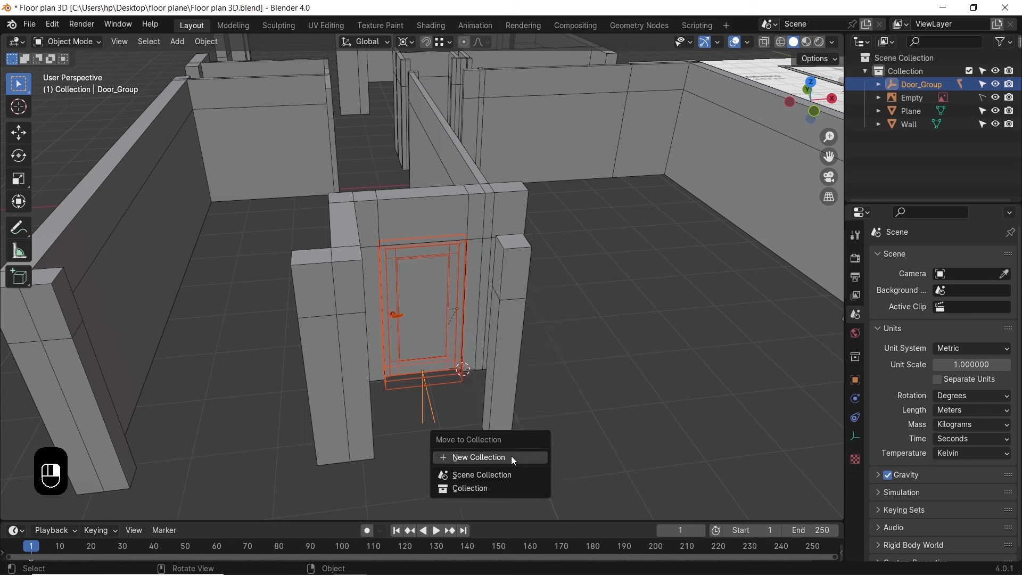
{"action": "left_click", "coordinate": [513, 457]}
{"action": "type", "text": "Doors"}
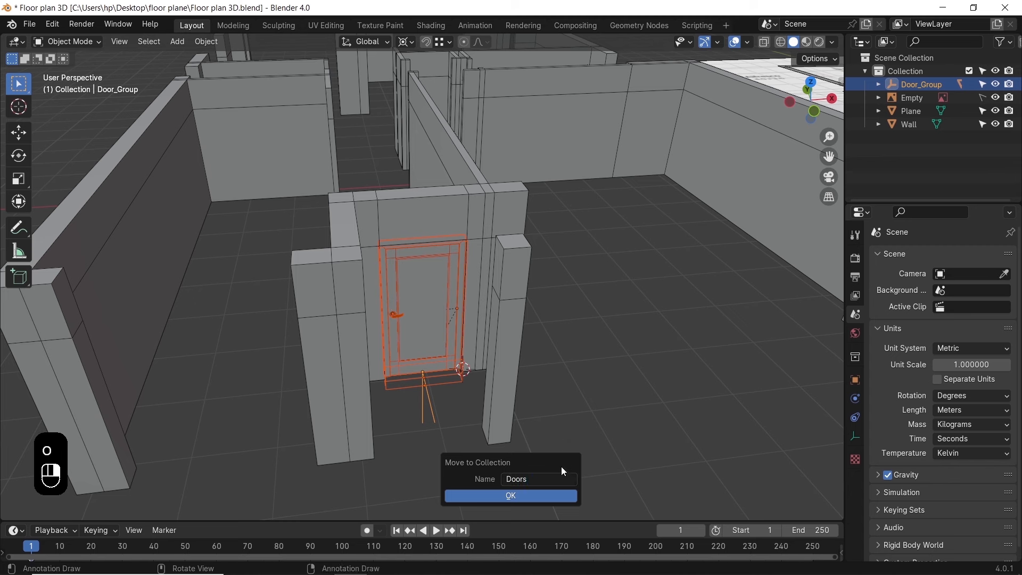
{"action": "left_click", "coordinate": [525, 497]}
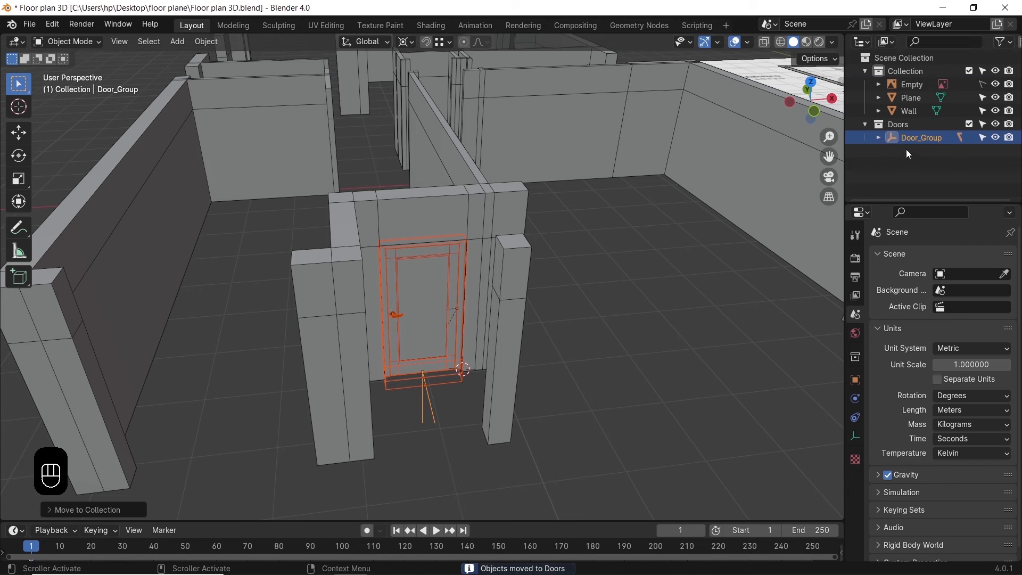
Duplicate the door group from the top view and place the copy in the WC wall opening
{"action": "key", "text": "KP_7"}
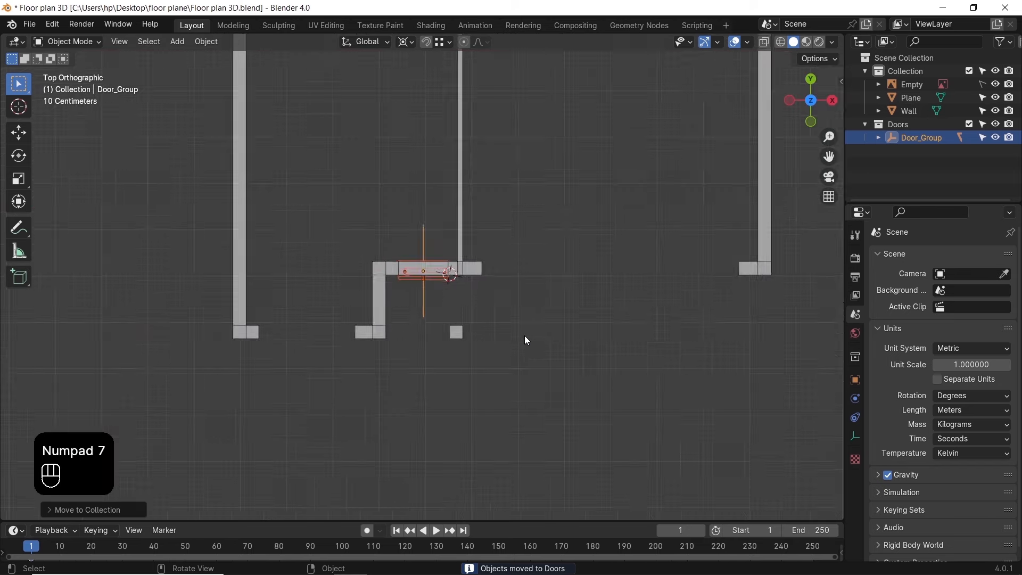
{"action": "middle_click_drag", "start_coordinate": [529, 250], "coordinate": [518, 323], "text": "shift"}
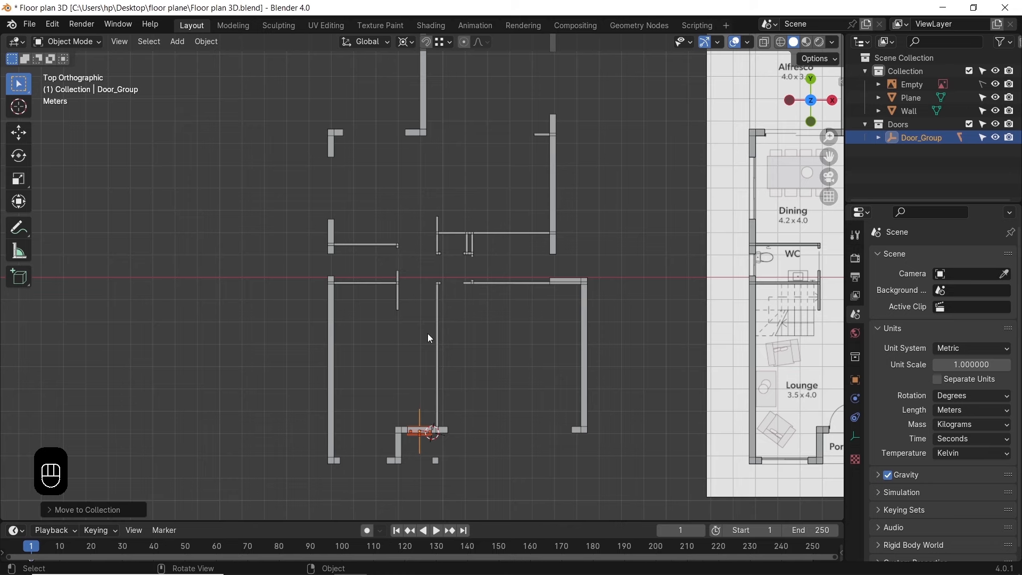
{"action": "key", "text": "shift+d"}
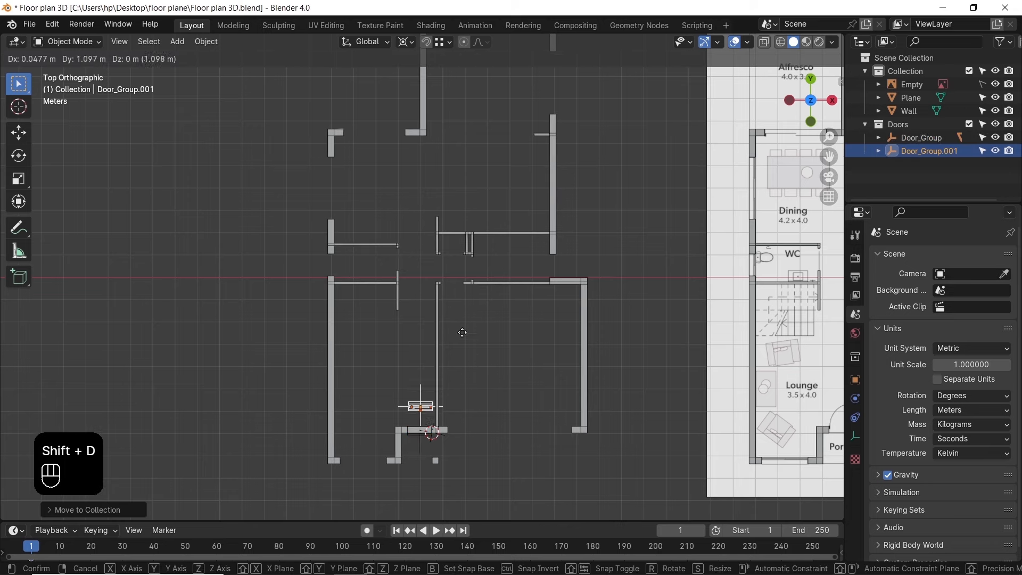
{"action": "left_click", "coordinate": [462, 254]}
{"action": "key", "text": "KP_Decimal"}
Rotate the duplicated door group by 90 degrees to line it up with the WC wall
{"action": "key", "text": "r"}
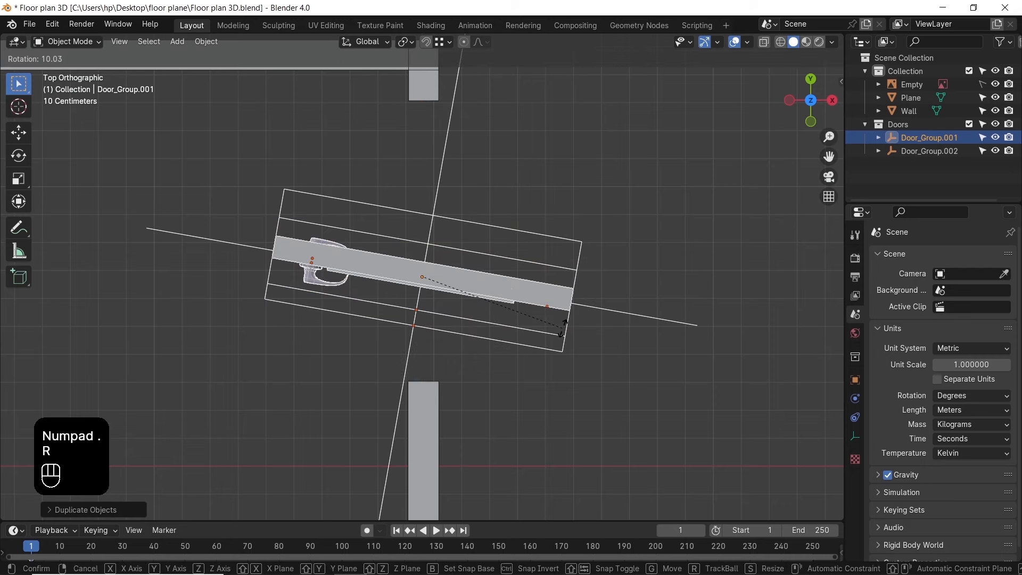
{"action": "key", "text": "KP_9"}
{"action": "key", "text": "KP_0"}
{"action": "left_click", "coordinate": [513, 299]}
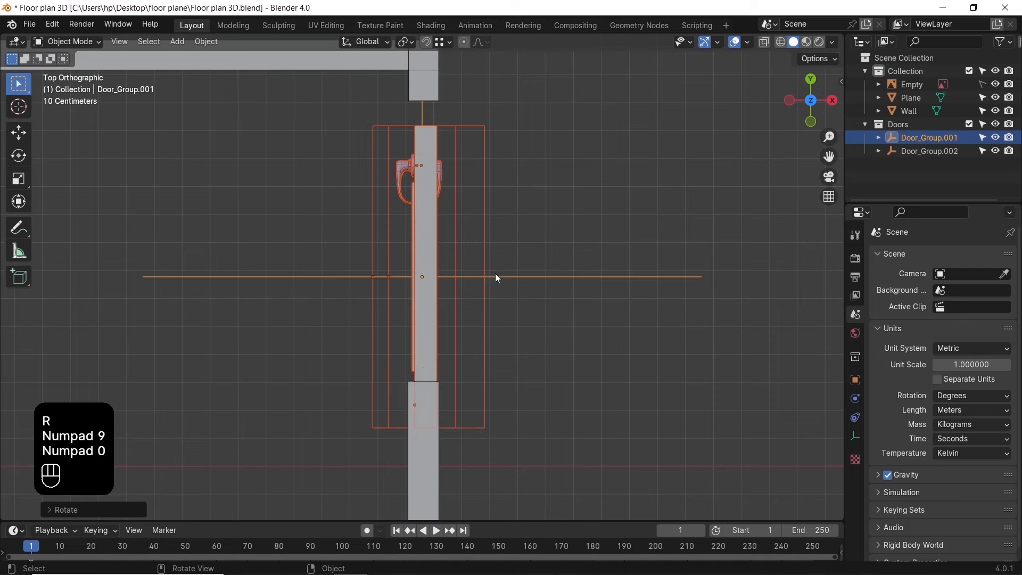
Examine the WC entrance and the other interior door positions on the reference floor plan
{"action": "scroll", "coordinate": [495, 274], "scroll_direction": "down", "scroll_amount": 11}
{"action": "middle_click_drag", "start_coordinate": [765, 300], "coordinate": [472, 266], "text": "shift"}
{"action": "middle_click_drag", "start_coordinate": [667, 265], "coordinate": [602, 265], "text": "shift"}
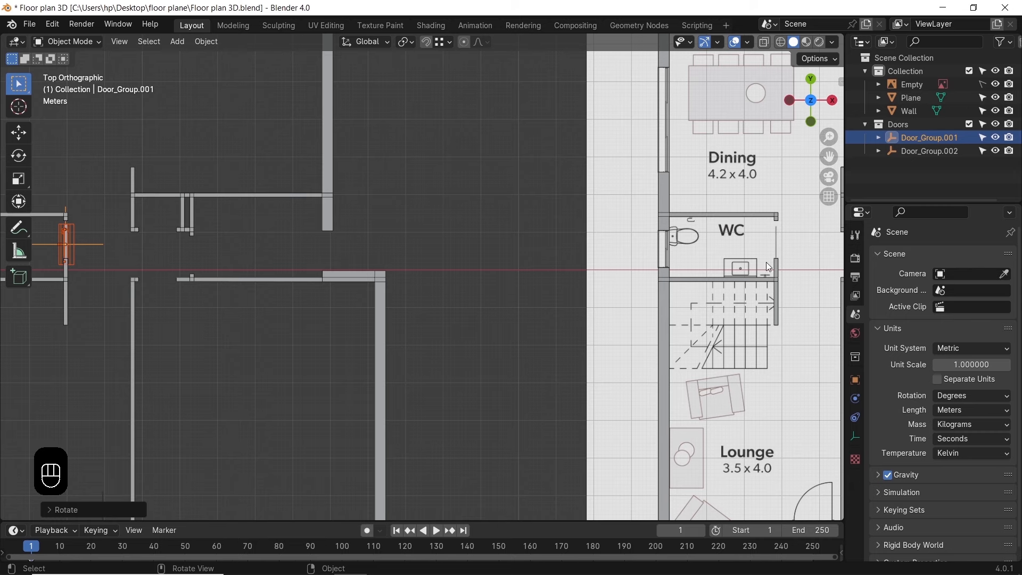
{"action": "middle_click_drag", "start_coordinate": [560, 314], "coordinate": [478, 304], "text": "shift"}
{"action": "middle_click_drag", "start_coordinate": [835, 319], "coordinate": [673, 308], "text": "shift"}
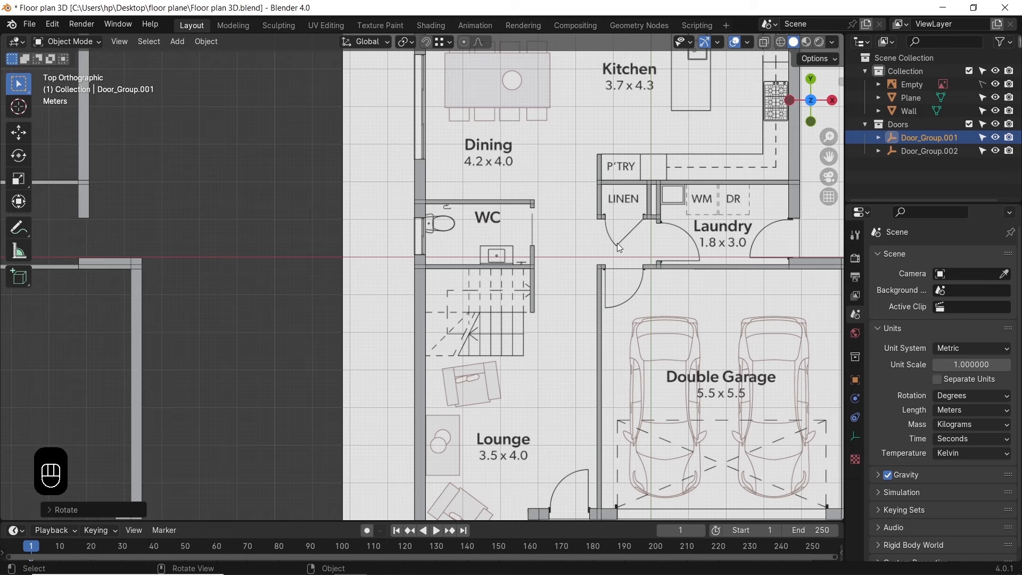
{"action": "middle_click_drag", "start_coordinate": [259, 292], "coordinate": [798, 294], "text": "shift"}
{"action": "middle_click_drag", "start_coordinate": [406, 226], "coordinate": [504, 229], "text": "shift"}
Move the duplicated door group along the Y axis to sit between the WC wall ends
{"action": "scroll", "coordinate": [517, 241], "scroll_direction": "up", "scroll_amount": 4}
{"action": "scroll", "coordinate": [517, 240], "scroll_direction": "up", "scroll_amount": 4}
{"action": "middle_click_drag", "start_coordinate": [602, 162], "coordinate": [496, 382], "text": "shift"}
{"action": "scroll", "coordinate": [538, 349], "scroll_direction": "up", "scroll_amount": 4}
{"action": "middle_click_drag", "start_coordinate": [558, 341], "coordinate": [520, 280], "text": "shift"}
{"action": "key", "text": "g"}
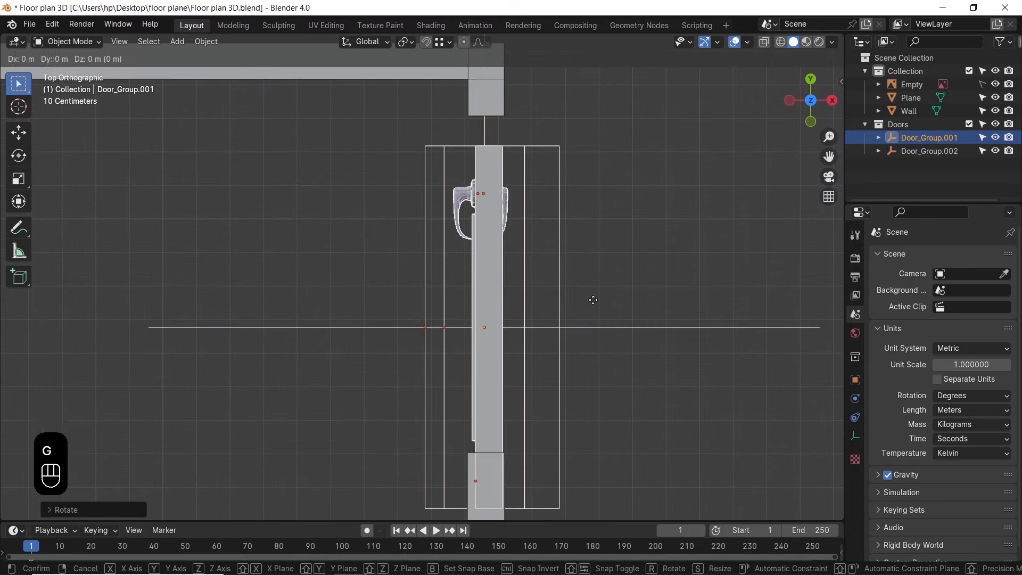
{"action": "key", "text": "y"}
{"action": "left_click", "coordinate": [587, 260]}
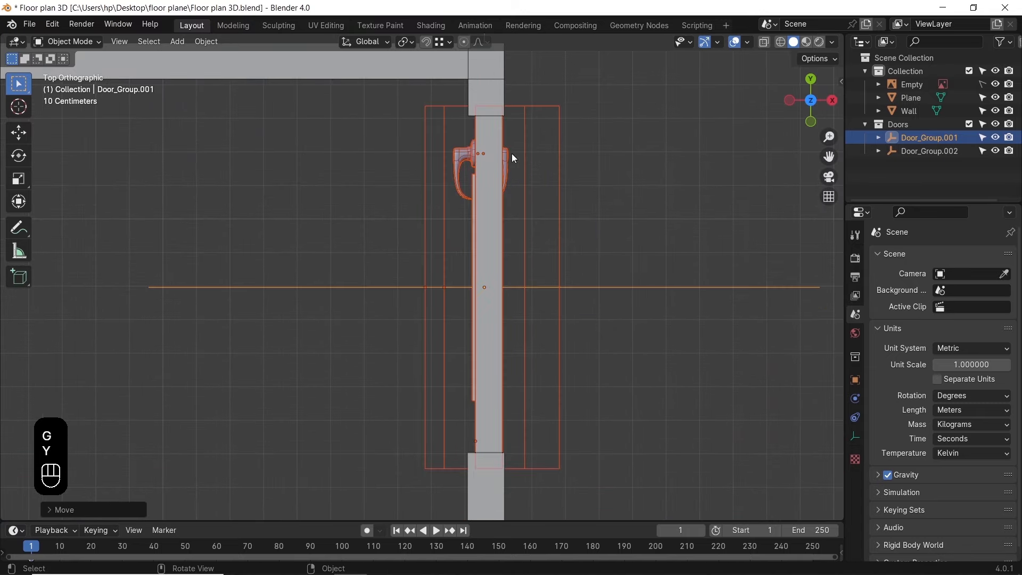
Set the WC door's frame width to 1.00 m in its Archimesh door properties
{"action": "left_click", "coordinate": [490, 220]}
{"action": "key", "text": "n"}
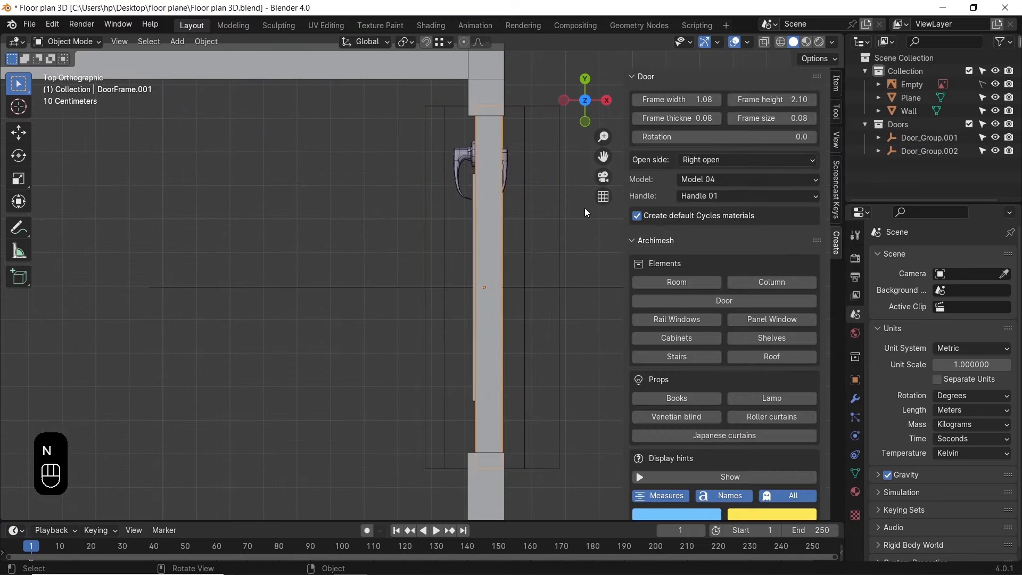
{"action": "left_click", "coordinate": [675, 101]}
{"action": "type", "text": "1"}
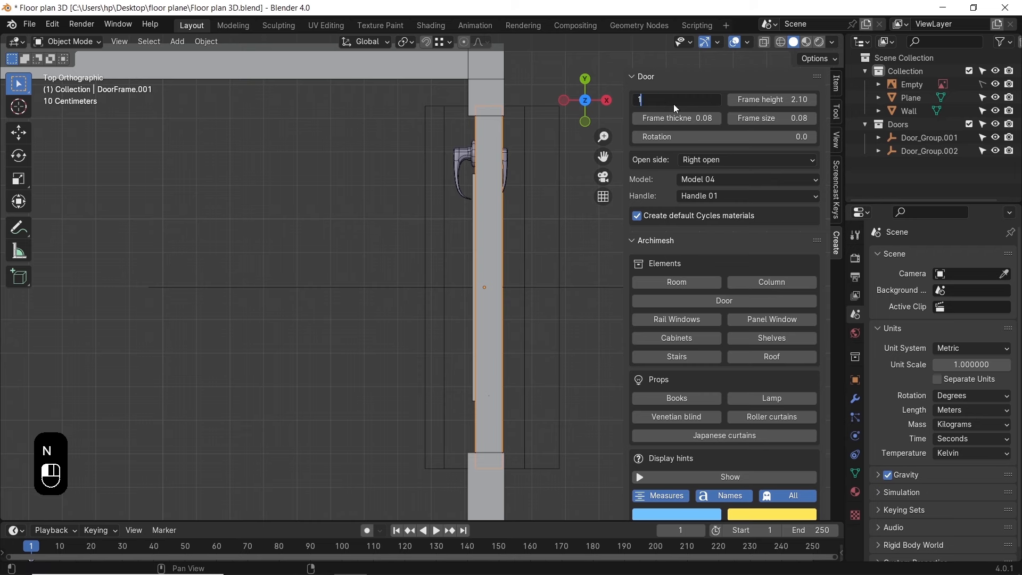
{"action": "key", "text": "Return"}
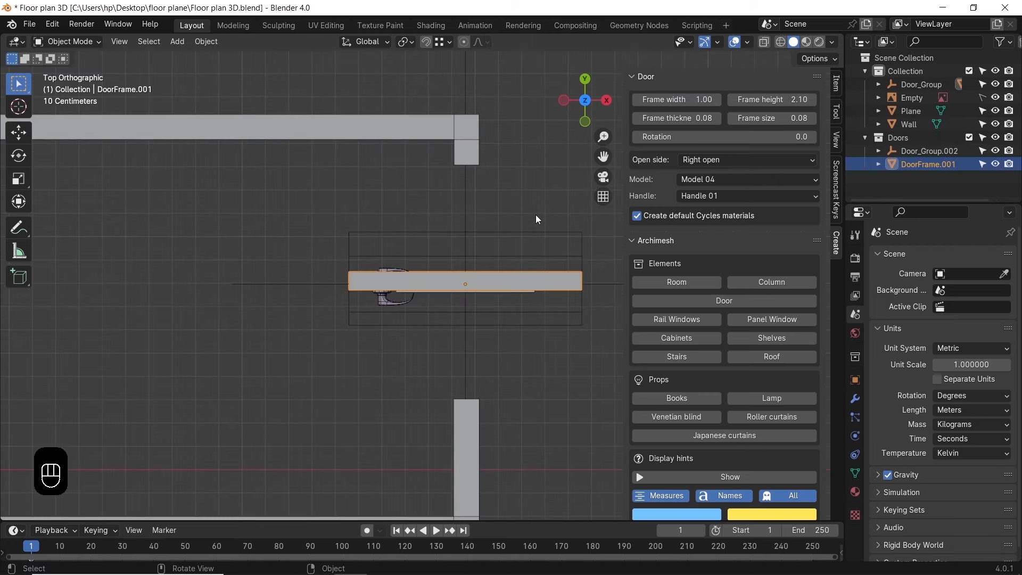
Rotate the regenerated WC door group 90 degrees about the Z axis to line it up with the wall
{"action": "key", "text": "r"}
{"action": "key", "text": "z"}
{"action": "right_click", "coordinate": [490, 204]}
{"action": "left_click", "coordinate": [465, 195]}
{"action": "key", "text": "r"}
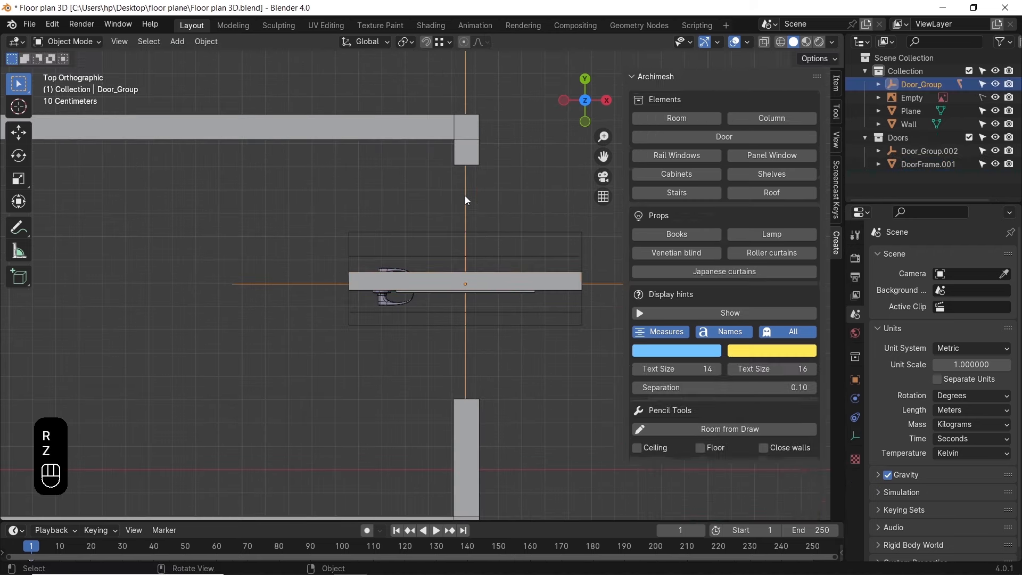
{"action": "key", "text": "z"}
{"action": "key", "text": "KP_9"}
{"action": "key", "text": "KP_0"}
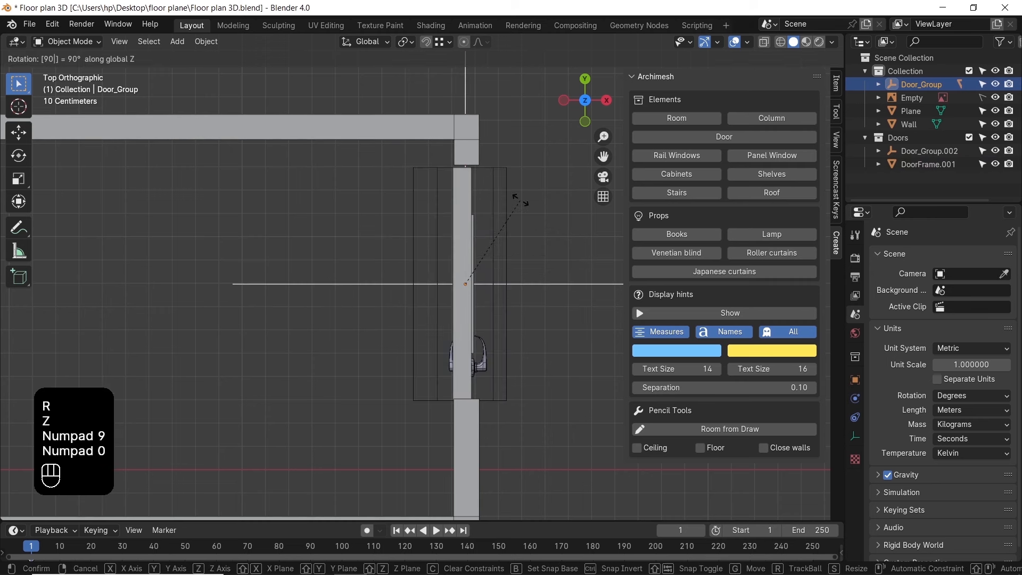
{"action": "left_click", "coordinate": [520, 201]}
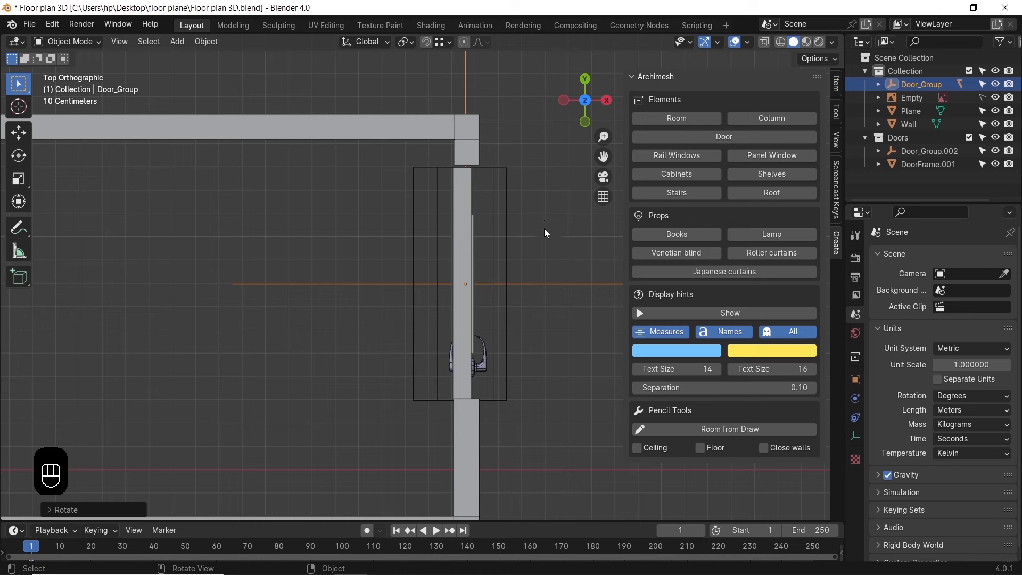
Fine-tune the WC door group's position along X and Y so it fits the wall opening
{"action": "scroll", "coordinate": [544, 221], "scroll_direction": "up", "scroll_amount": 2}
{"action": "key", "text": "g"}
{"action": "key", "text": "x"}
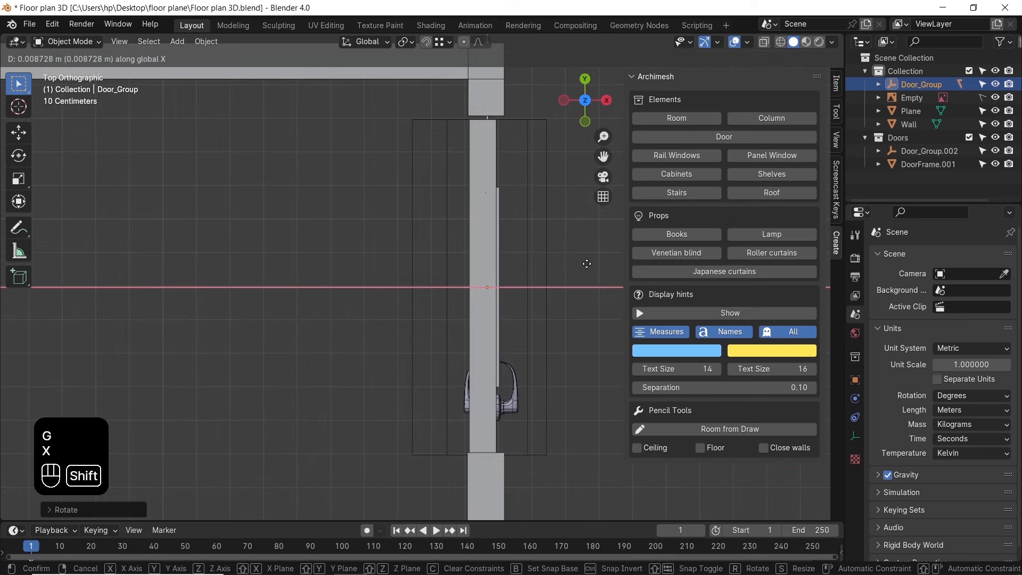
{"action": "left_click", "coordinate": [576, 264]}
{"action": "key", "text": "g"}
{"action": "key", "text": "y"}
{"action": "key", "text": "shift"}
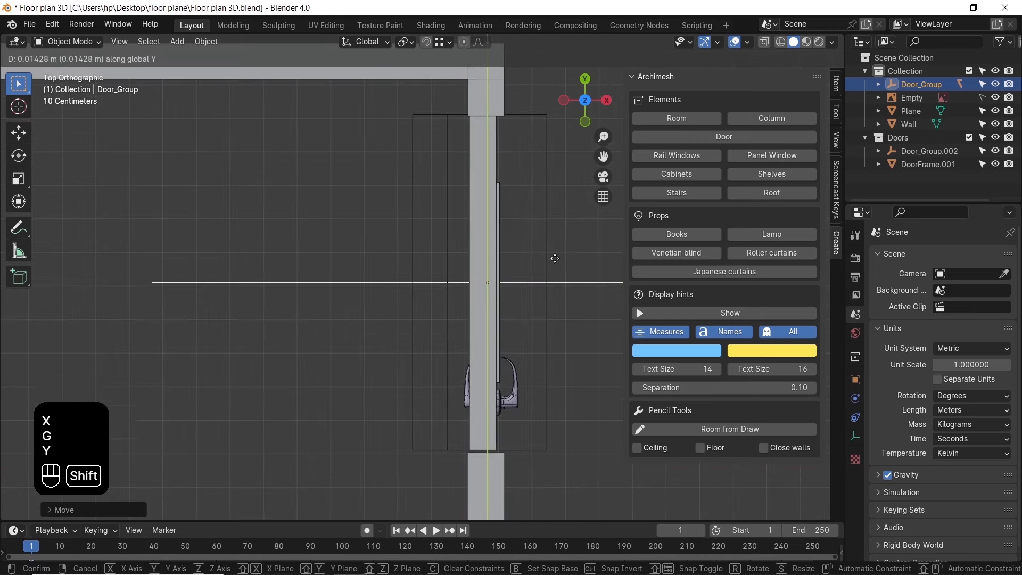
{"action": "left_click", "coordinate": [562, 275], "text": "shift"}
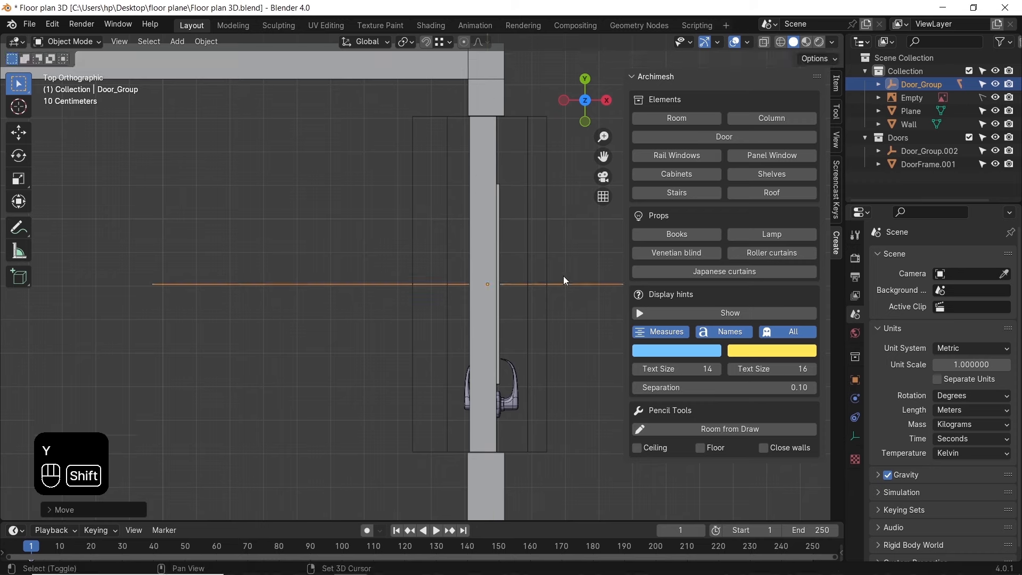
Select the complete WC door group and duplicate it horizontally to the garage entrance opening
{"action": "left_click", "coordinate": [483, 179]}
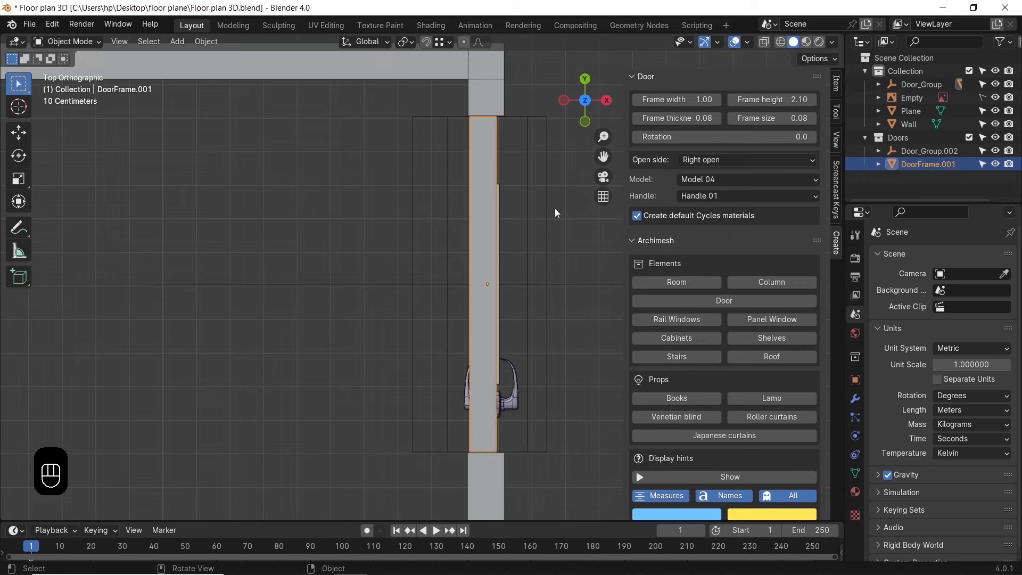
{"action": "middle_click_drag", "start_coordinate": [556, 207], "coordinate": [407, 223]}
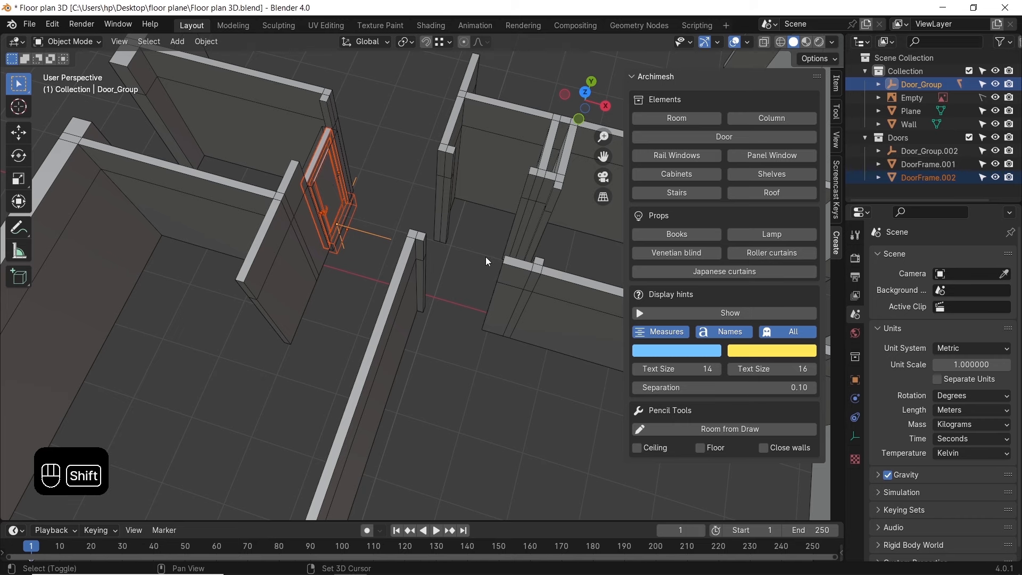
{"action": "key", "text": "shift+d"}
{"action": "key", "text": "shift+z"}
{"action": "left_click", "coordinate": [534, 315]}
{"action": "scroll", "coordinate": [467, 279], "scroll_direction": "up", "scroll_amount": 6}
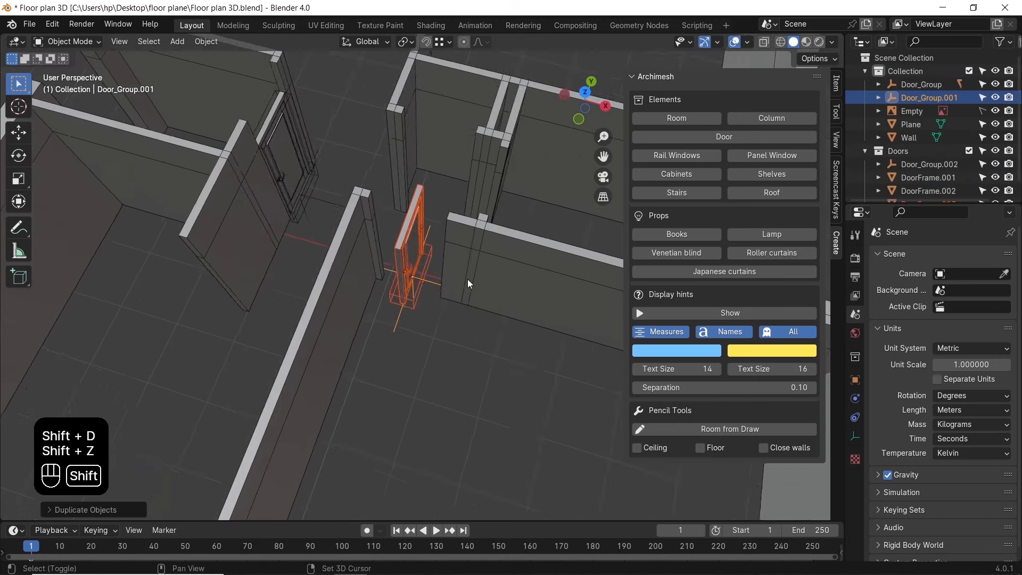
Rotate the garage door copy 90 degrees about the Z axis to line it up with the garage wall
{"action": "key", "text": "r"}
{"action": "key", "text": "z"}
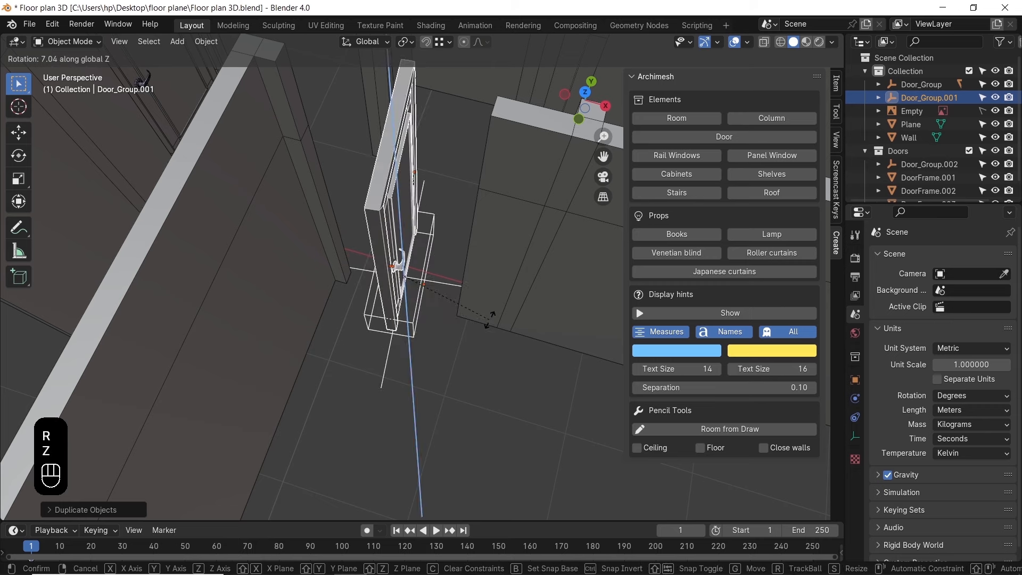
{"action": "key", "text": "KP_9"}
{"action": "key", "text": "KP_0"}
{"action": "left_click", "coordinate": [461, 319]}
{"action": "middle_click_drag", "start_coordinate": [462, 320], "coordinate": [456, 263]}
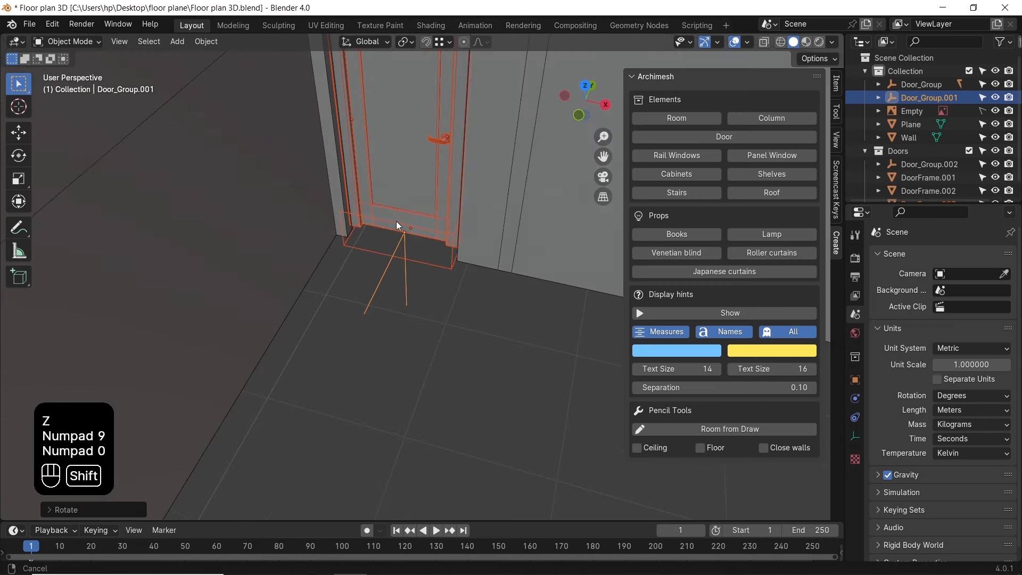
Shift the rotated door copy along Y and X until it meets the edges of the garage entrance opening
{"action": "middle_click_drag", "start_coordinate": [396, 222], "coordinate": [464, 301], "text": "shift"}
{"action": "scroll", "coordinate": [464, 302], "scroll_direction": "up", "scroll_amount": 4}
{"action": "key", "text": "g"}
{"action": "key", "text": "y"}
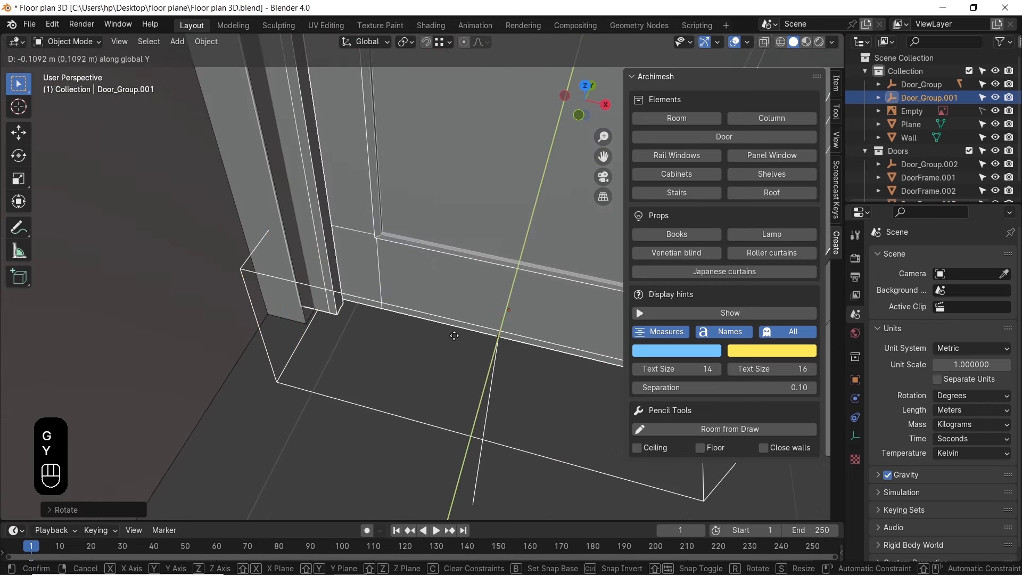
{"action": "left_click", "coordinate": [446, 335]}
{"action": "key", "text": "g"}
{"action": "key", "text": "x"}
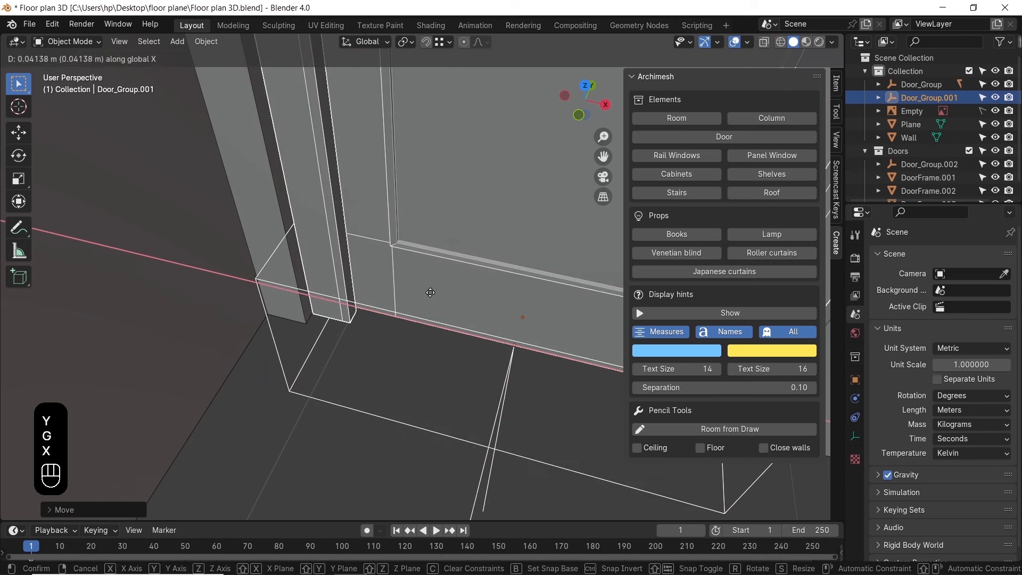
{"action": "left_click", "coordinate": [413, 292]}
Mirror the garage entrance door across global Y and realign it along Y within the wall thickness
{"action": "key", "text": "KP_7"}
{"action": "left_click", "coordinate": [206, 42]}
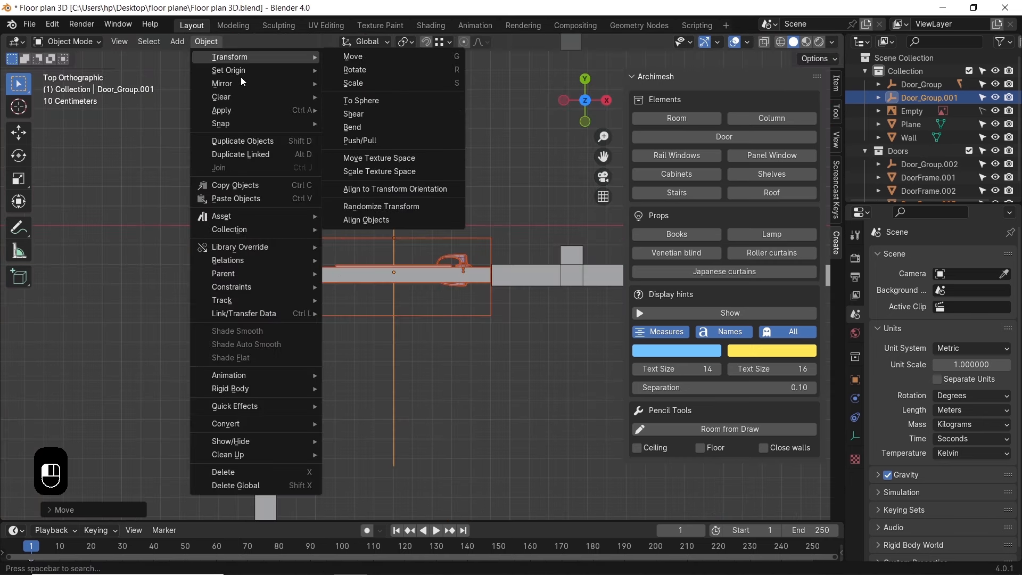
{"action": "mouse_move", "coordinate": [298, 84]}
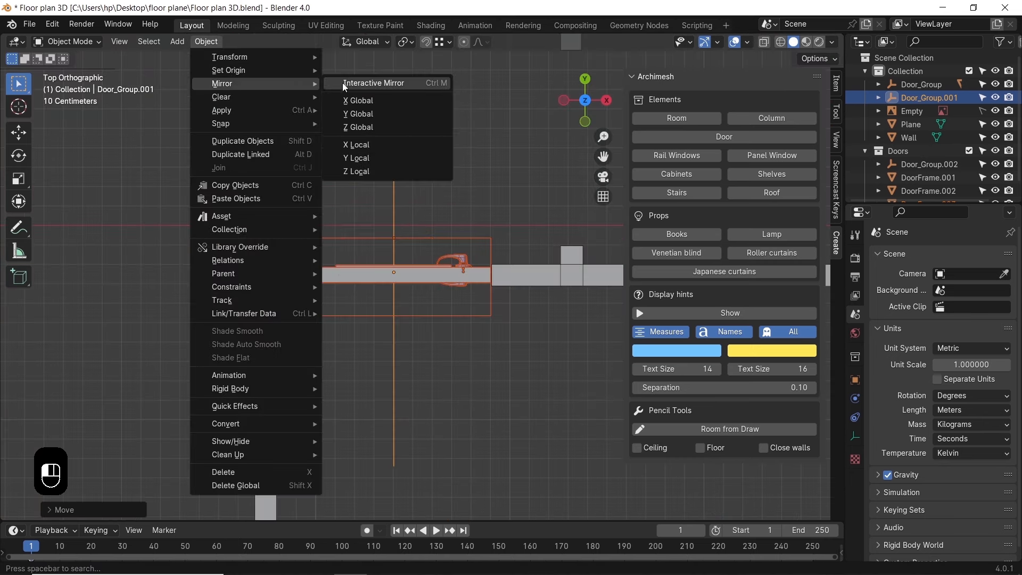
{"action": "left_click", "coordinate": [362, 113]}
{"action": "key", "text": "g"}
{"action": "key", "text": "y"}
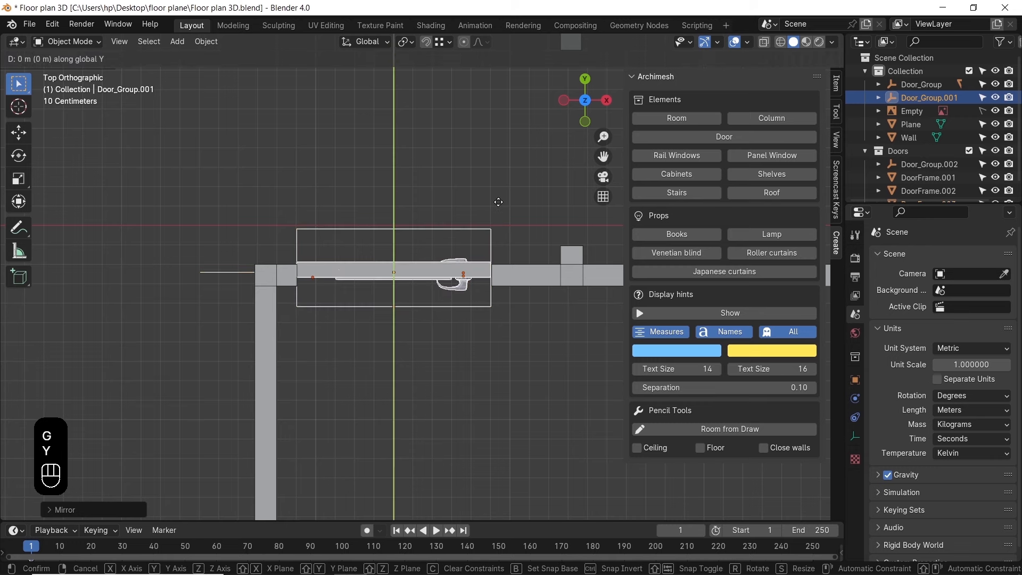
{"action": "key", "text": "shift"}
{"action": "left_click", "coordinate": [514, 251]}
Duplicate the garage entrance door along the Y axis into the linen closet opening
{"action": "middle_click_drag", "start_coordinate": [490, 162], "coordinate": [477, 289], "text": "shift"}
{"action": "key", "text": "shift+d"}
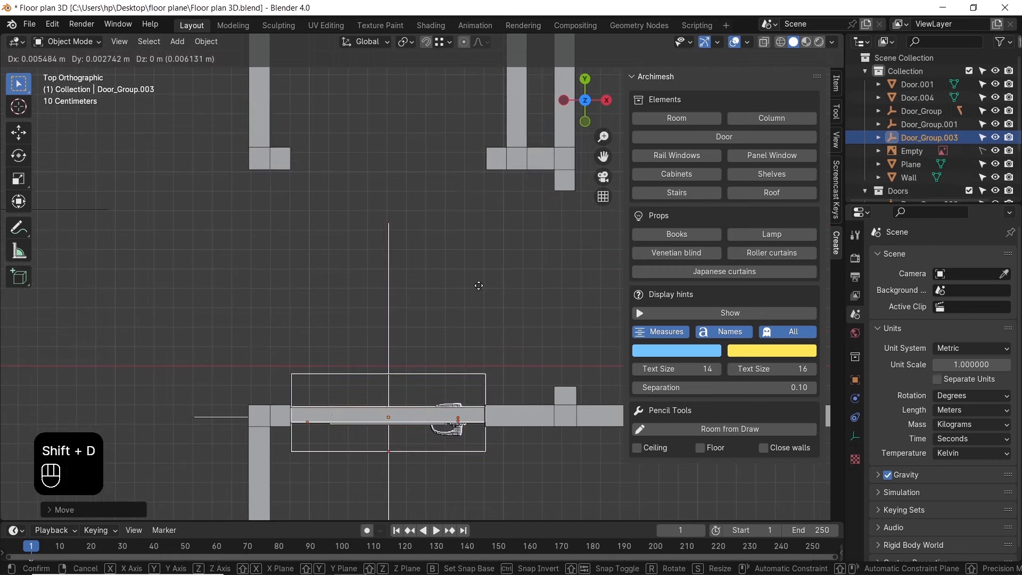
{"action": "key", "text": "y"}
{"action": "key", "text": "shift"}
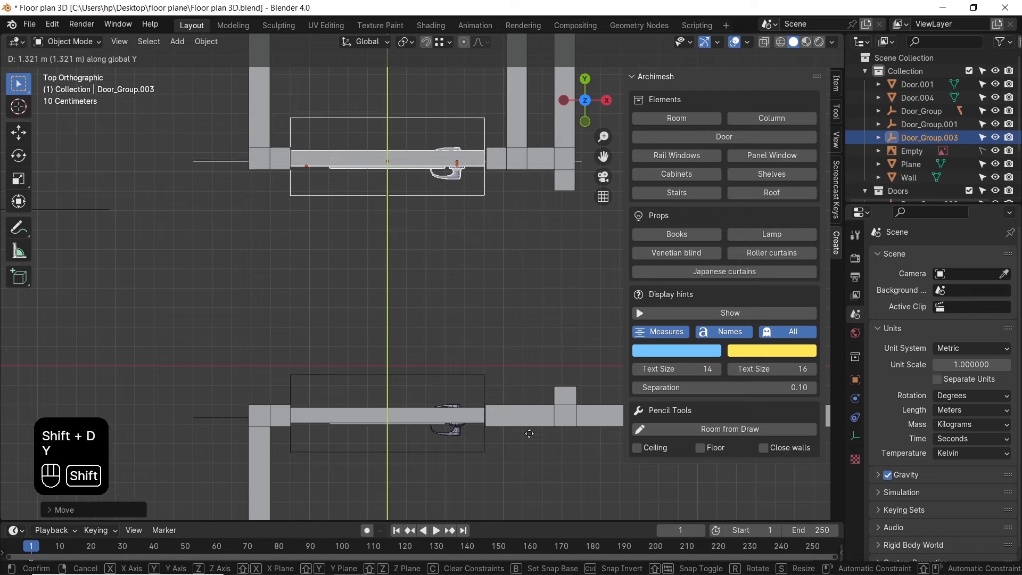
{"action": "left_click", "coordinate": [472, 348]}
{"action": "middle_click_drag", "start_coordinate": [490, 274], "coordinate": [450, 360], "text": "shift"}
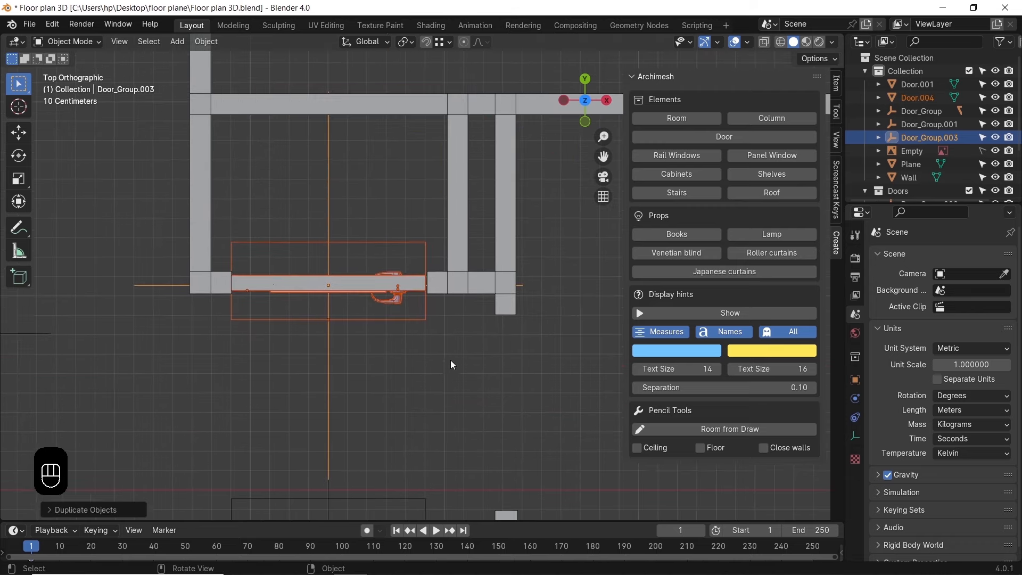
Adjust the linen closet door along the X axis to centre it between the wall ends
{"action": "scroll", "coordinate": [438, 375], "scroll_direction": "up", "scroll_amount": 4}
{"action": "key", "text": "g"}
{"action": "key", "text": "x"}
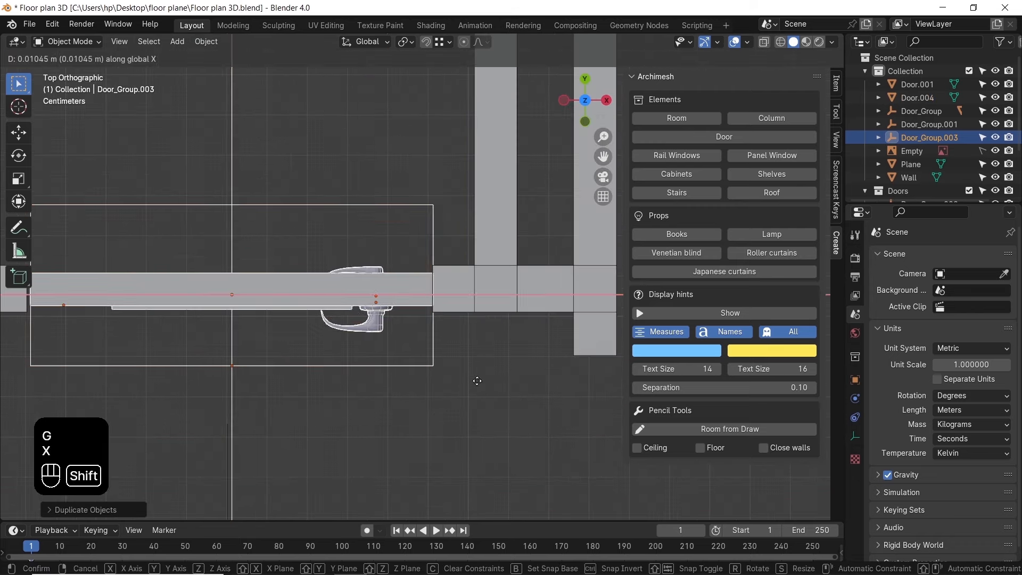
{"action": "left_click", "coordinate": [476, 381], "text": "shift"}
{"action": "middle_click_drag", "start_coordinate": [320, 370], "coordinate": [418, 368], "text": "shift"}
{"action": "key", "text": "g"}
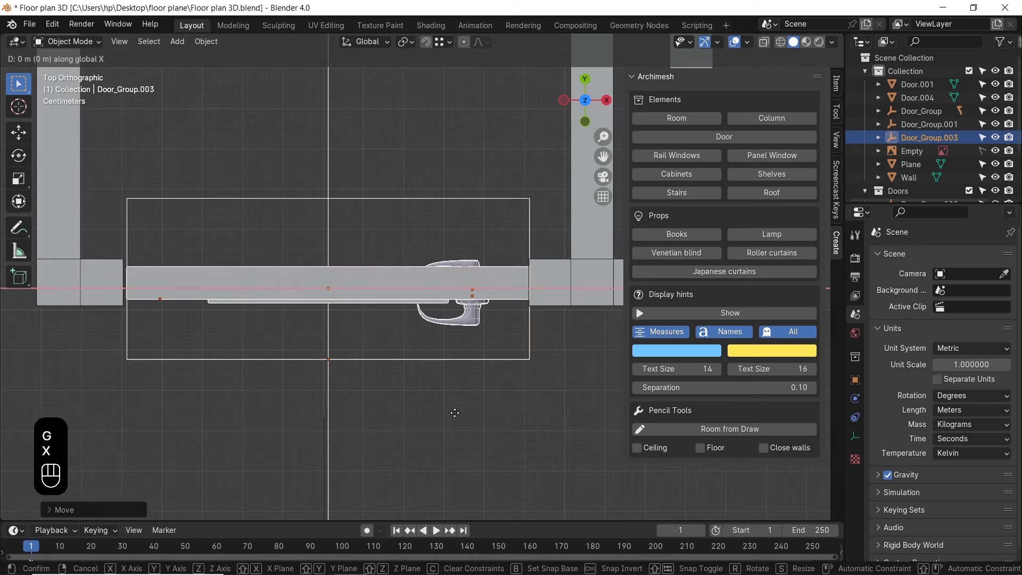
{"action": "key", "text": "x"}
{"action": "left_click", "coordinate": [423, 367]}
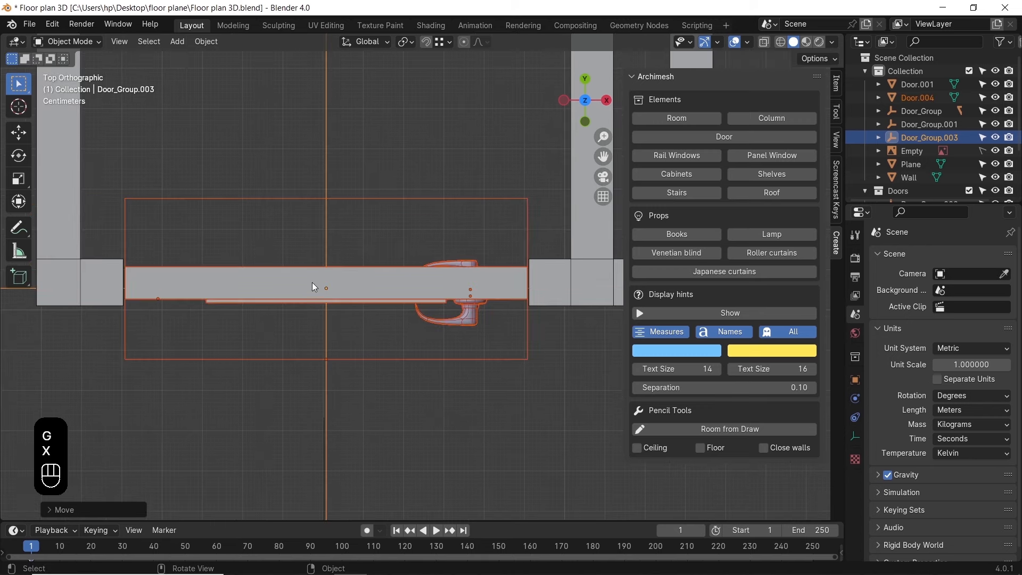
Scale the linen closet door along X by about 1.007 to close the side gaps
{"action": "key", "text": "s"}
{"action": "key", "text": "x"}
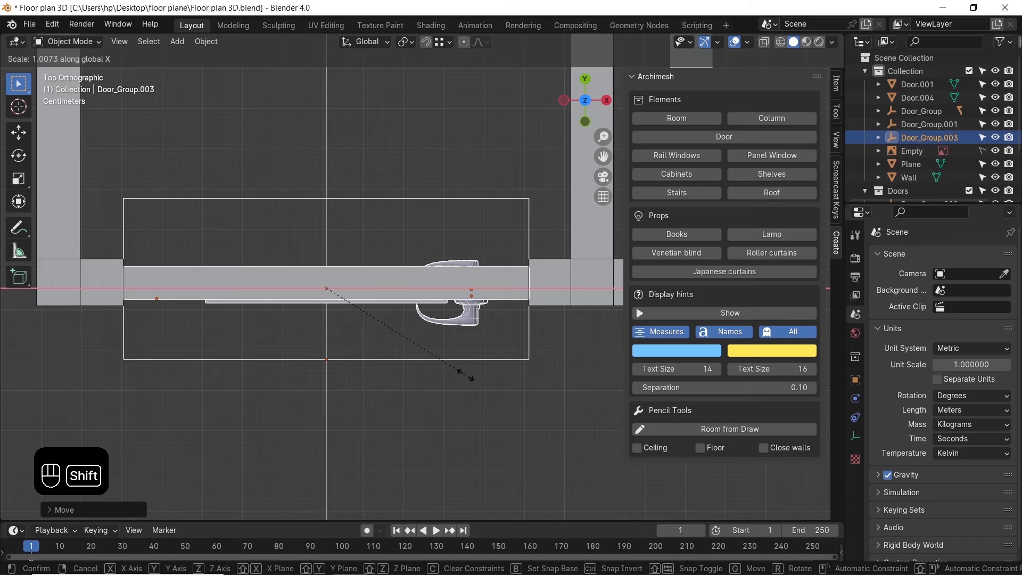
{"action": "left_click", "coordinate": [461, 373]}
Duplicate the linen closet door in the horizontal plane and place the copy near the laundry's interior entrance
{"action": "scroll", "coordinate": [308, 325], "scroll_direction": "down", "scroll_amount": 5}
{"action": "middle_click_drag", "start_coordinate": [445, 348], "coordinate": [238, 263], "text": "shift"}
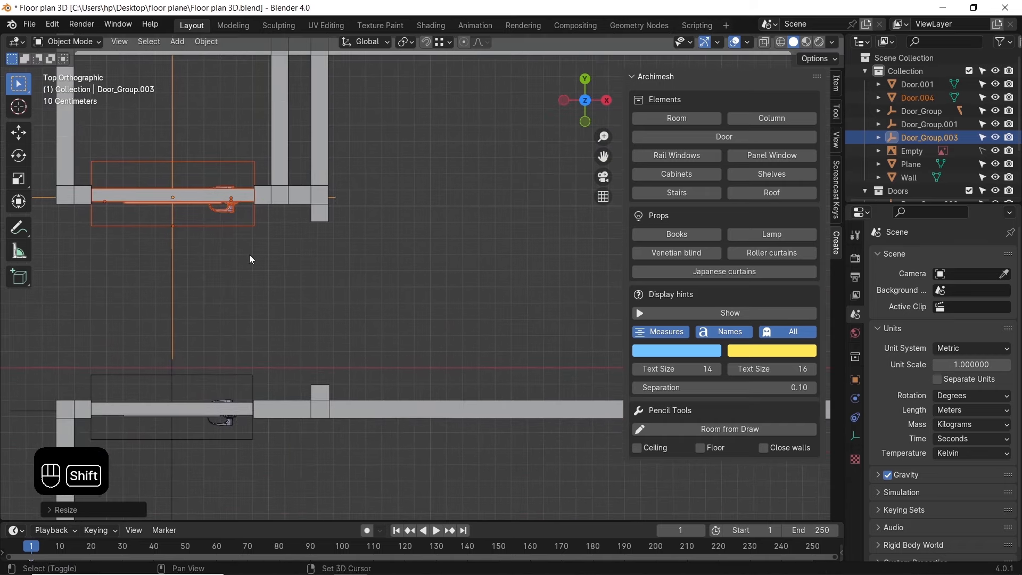
{"action": "middle_click_drag", "start_coordinate": [295, 286], "coordinate": [376, 284], "text": "shift"}
{"action": "scroll", "coordinate": [376, 285], "scroll_direction": "up", "scroll_amount": 3}
{"action": "scroll", "coordinate": [401, 291], "scroll_direction": "down", "scroll_amount": 1}
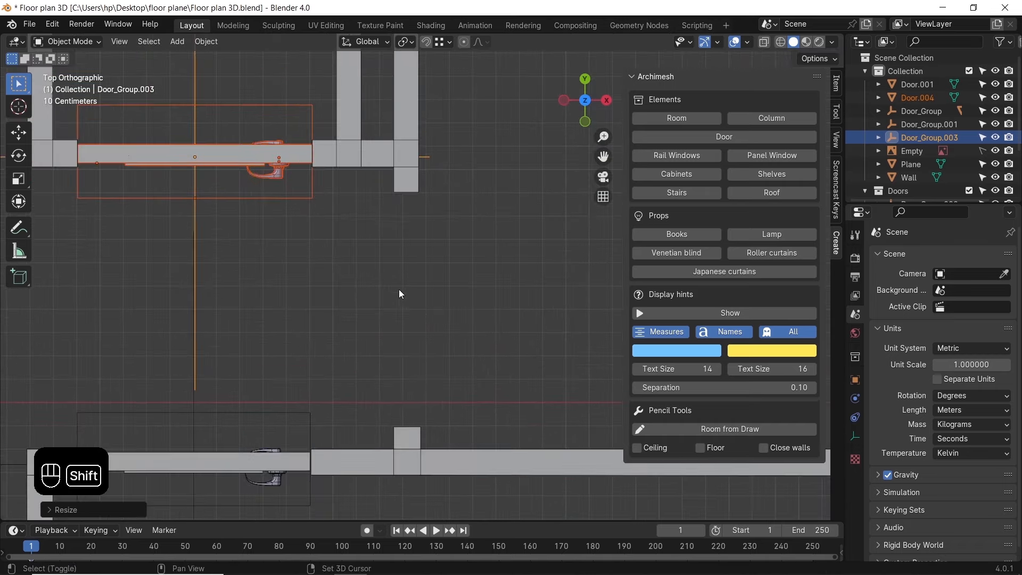
{"action": "key", "text": "shift+d"}
{"action": "key", "text": "shift+z"}
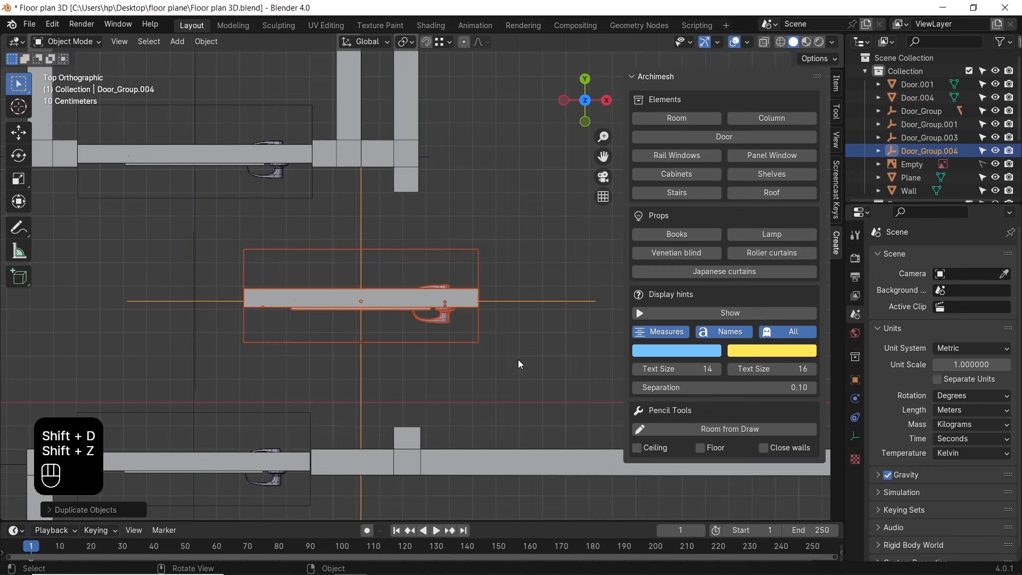
Rotate the laundry door copy 90 degrees about Z and move it horizontally into the interior entrance opening
{"action": "key", "text": "r"}
{"action": "key", "text": "z"}
{"action": "key", "text": "KP_9"}
{"action": "key", "text": "KP_0"}
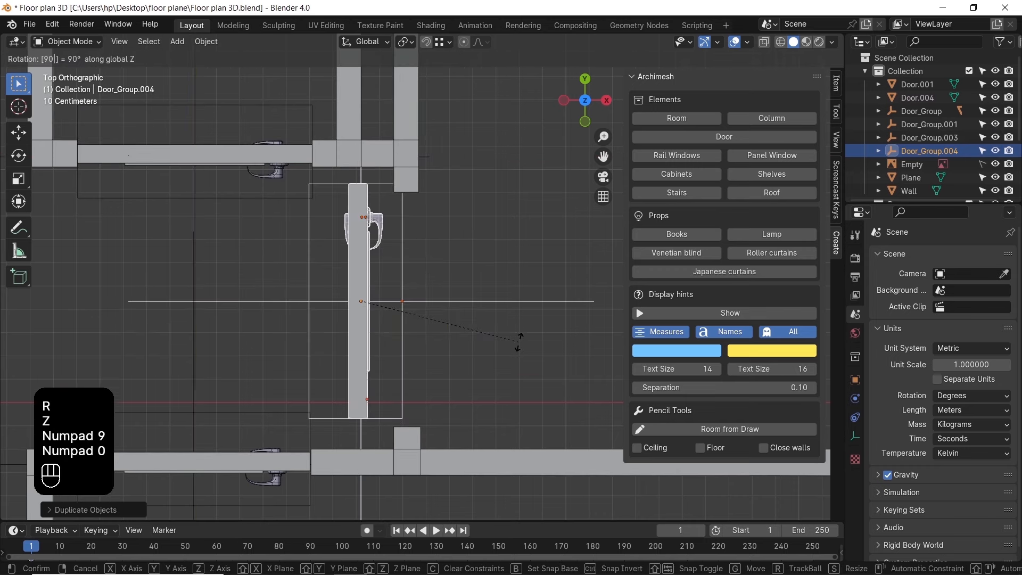
{"action": "left_click", "coordinate": [518, 343]}
{"action": "key", "text": "g"}
{"action": "key", "text": "shift+z"}
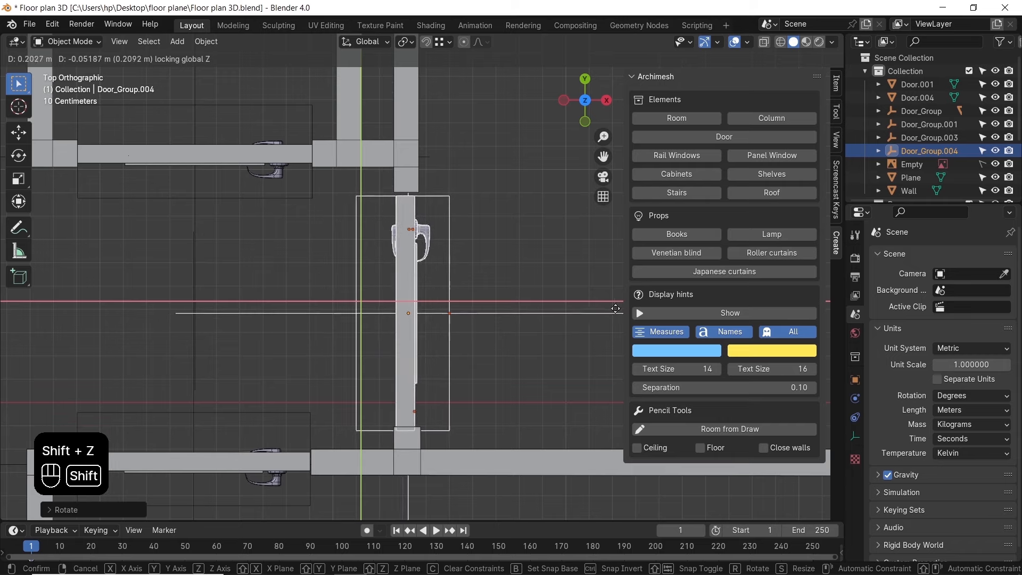
{"action": "left_click", "coordinate": [609, 309]}
Duplicate the laundry's interior door along the X axis to the laundry's exterior wall opening
{"action": "scroll", "coordinate": [570, 312], "scroll_direction": "down", "scroll_amount": 2}
{"action": "middle_click_drag", "start_coordinate": [520, 320], "coordinate": [213, 318], "text": "shift"}
{"action": "scroll", "coordinate": [323, 318], "scroll_direction": "down", "scroll_amount": 3}
{"action": "key", "text": "shift+d"}
{"action": "key", "text": "x"}
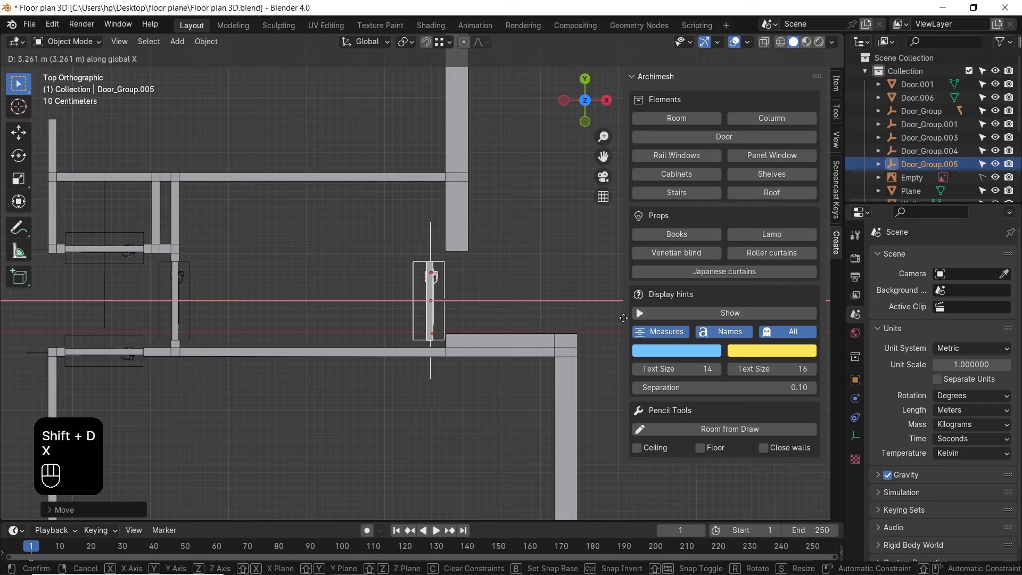
{"action": "left_click", "coordinate": [679, 314]}
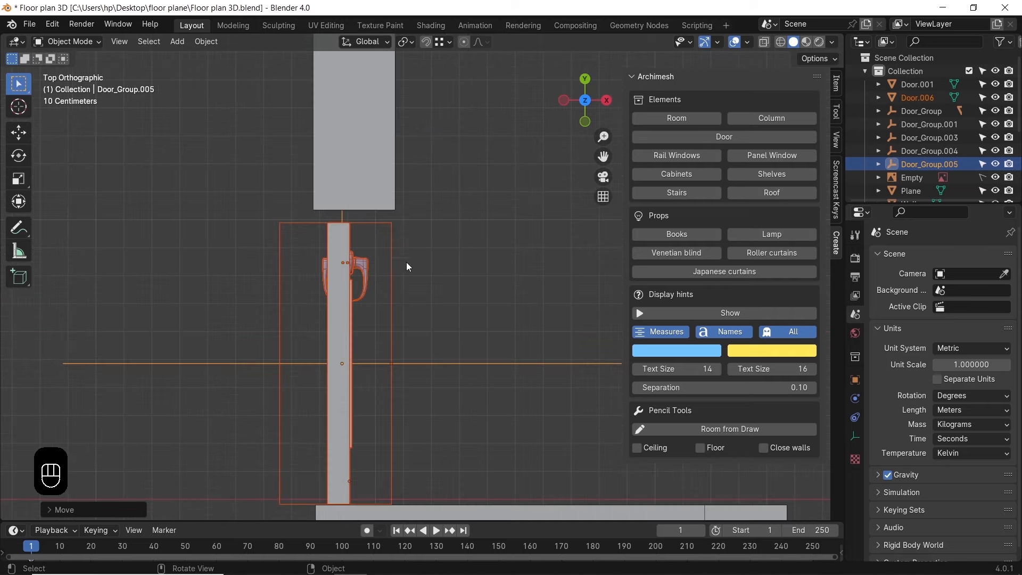
Set the frame width of the laundry's exterior door to 1.07
{"action": "key", "text": "ctrl+z"}
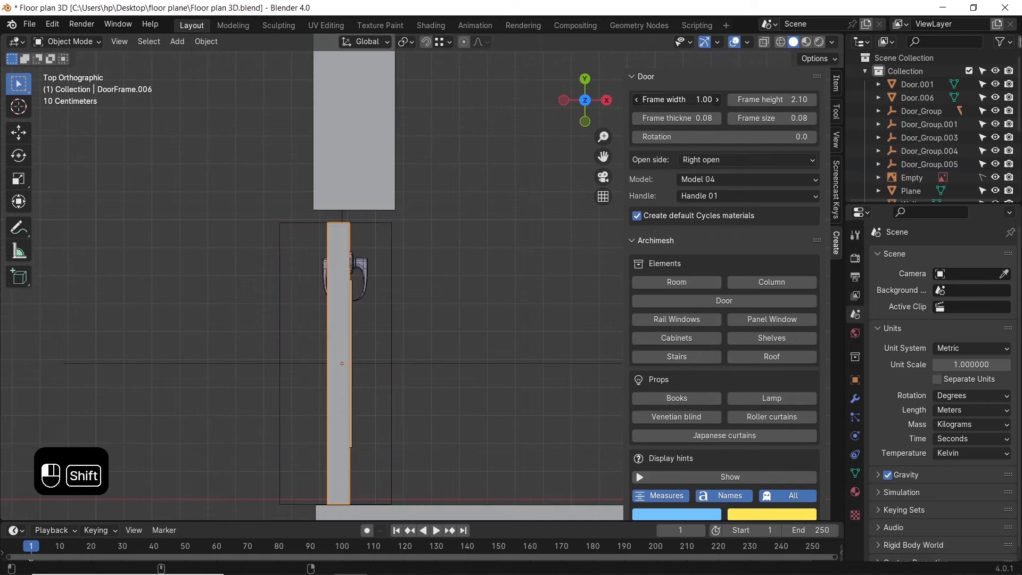
{"action": "left_click", "coordinate": [683, 100]}
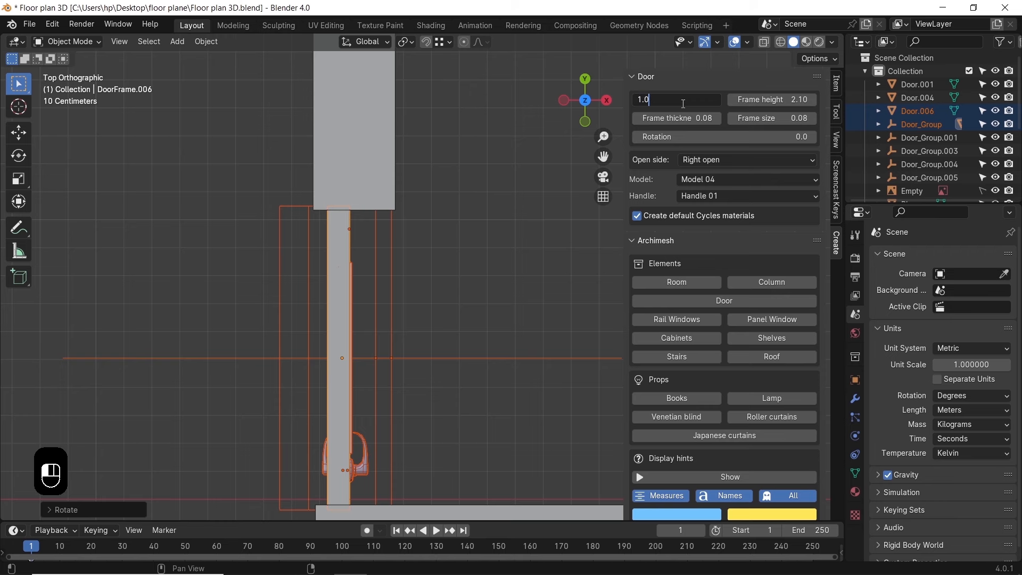
{"action": "key", "text": "Return"}
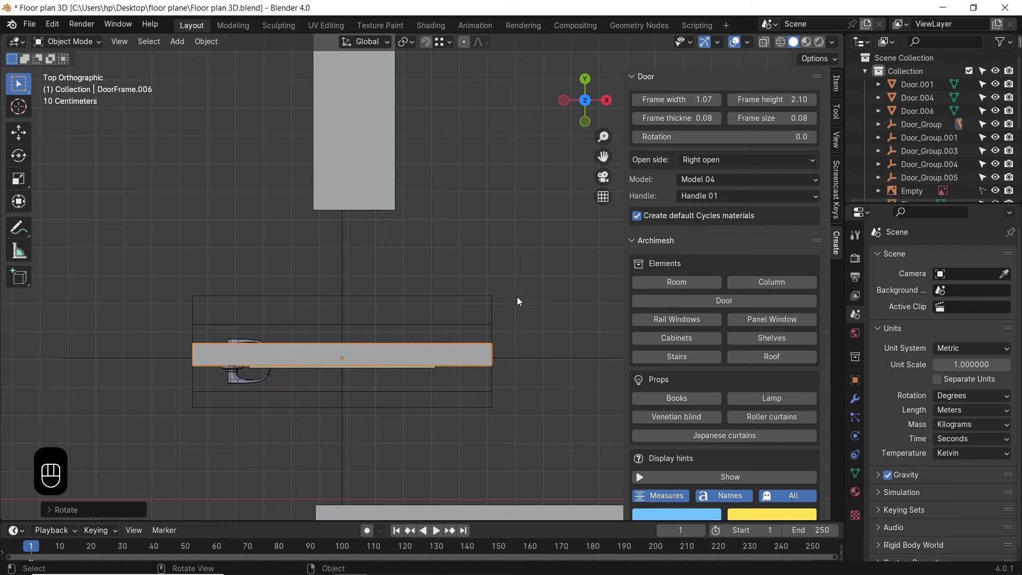
Rotate the complete laundry exterior door 90 degrees about Z to align it with its wall opening
{"action": "left_click", "coordinate": [359, 409]}
{"action": "key", "text": "r"}
{"action": "key", "text": "z"}
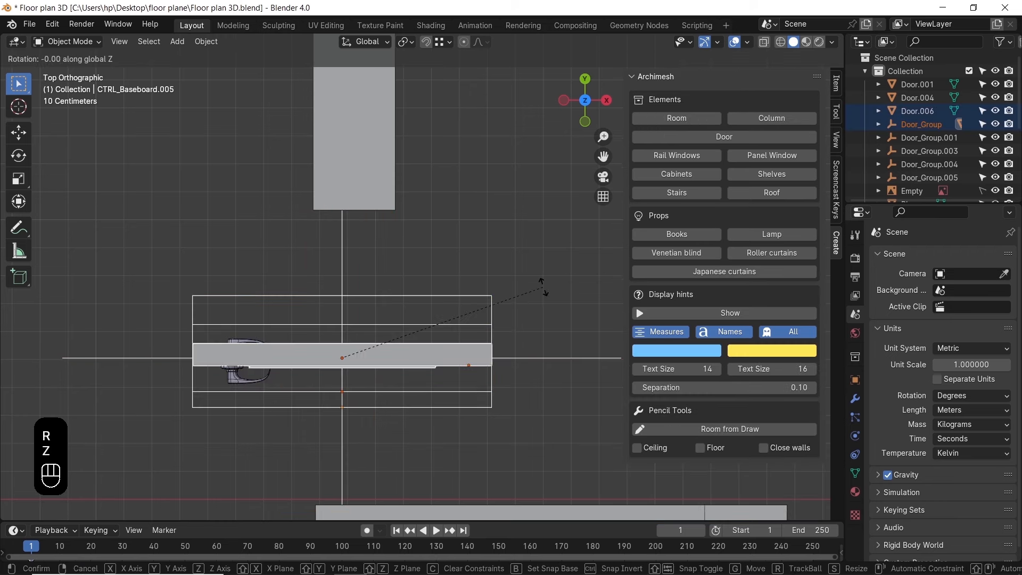
{"action": "key", "text": "KP_9"}
{"action": "key", "text": "KP_0"}
{"action": "left_click", "coordinate": [482, 315]}
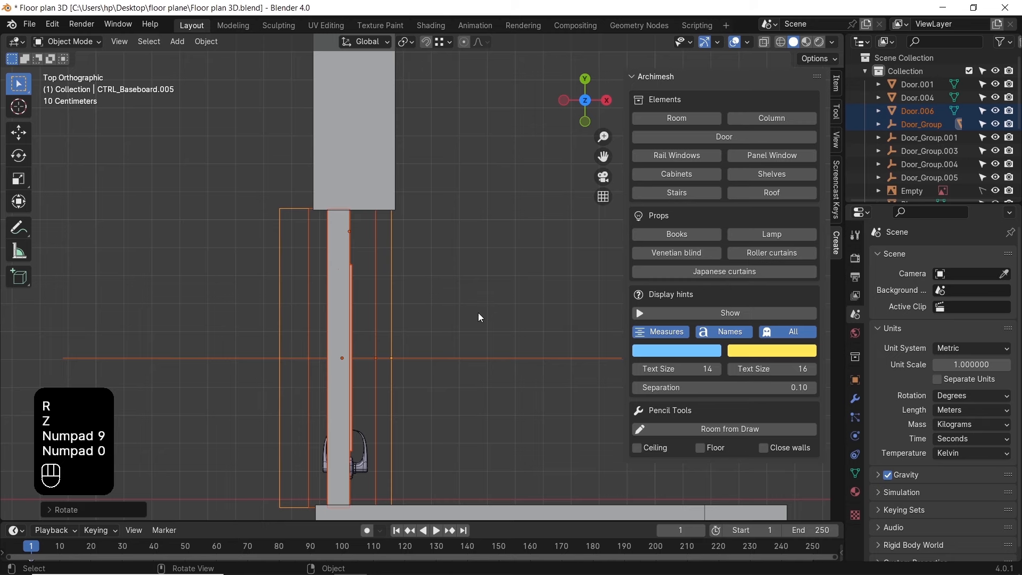
Rotate the laundry's exterior door another 180 degrees about Z and shift it along X within the wall opening
{"action": "key", "text": "KP_Subtract"}
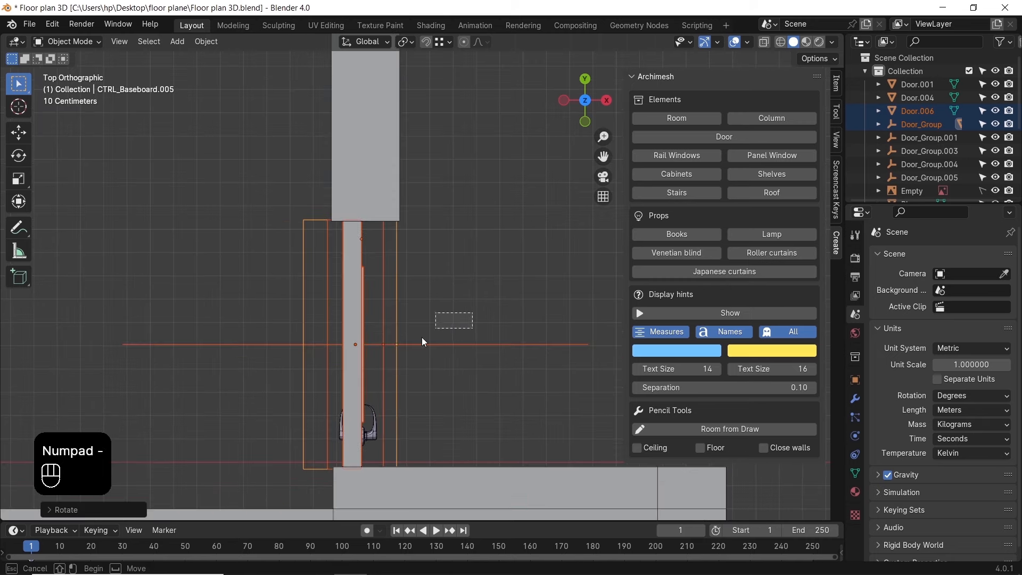
{"action": "key", "text": "r"}
{"action": "key", "text": "z"}
{"action": "key", "text": "KP_1"}
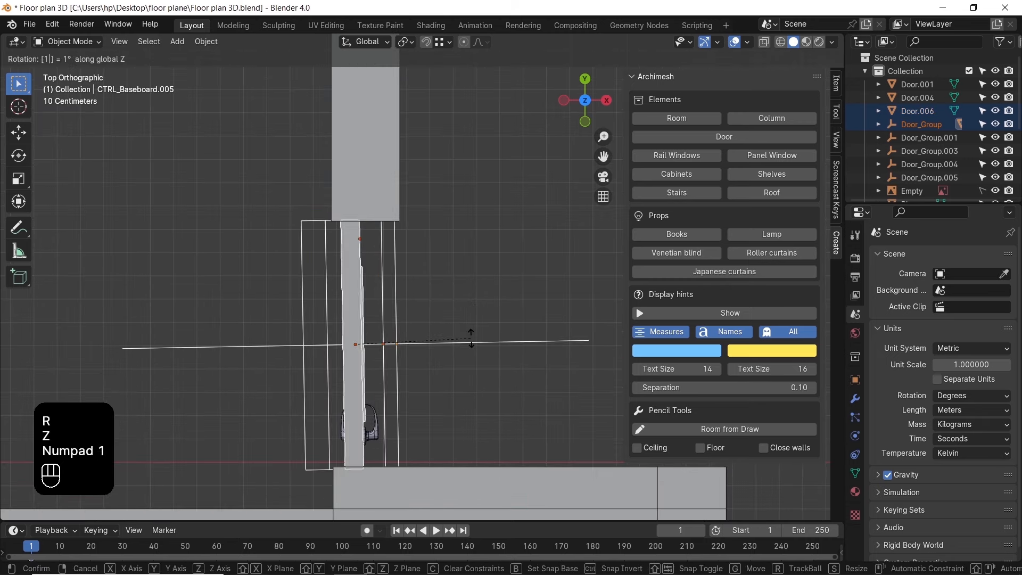
{"action": "key", "text": "KP_8"}
{"action": "key", "text": "KP_0"}
{"action": "left_click", "coordinate": [471, 339]}
{"action": "key", "text": "g"}
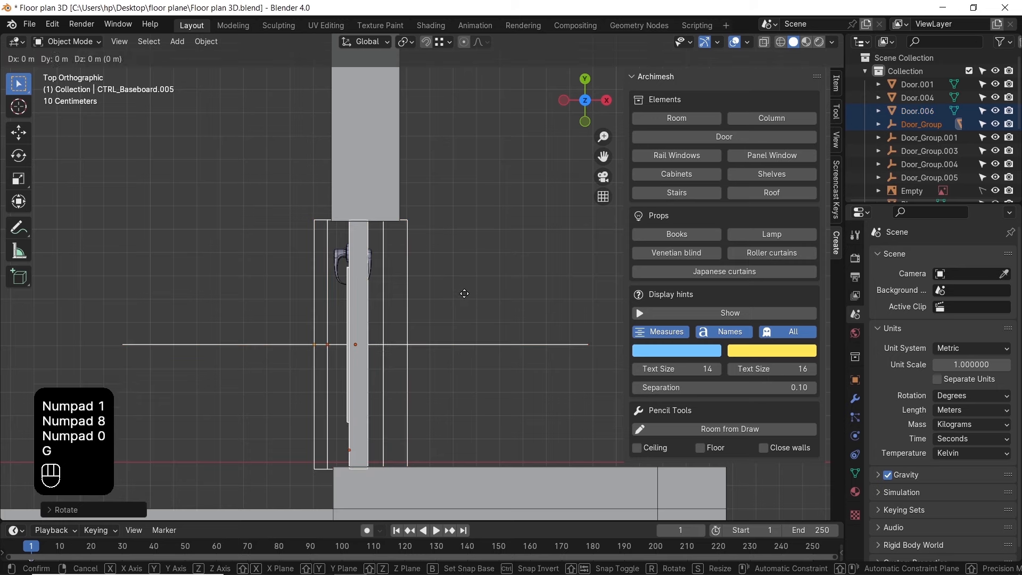
{"action": "key", "text": "x"}
{"action": "left_click", "coordinate": [502, 304]}
Scale the laundry's exterior door along Y by about 0.998 to fit between the walls
{"action": "middle_click_drag", "start_coordinate": [490, 332], "coordinate": [501, 291], "text": "shift"}
{"action": "scroll", "coordinate": [511, 282], "scroll_direction": "up", "scroll_amount": 2}
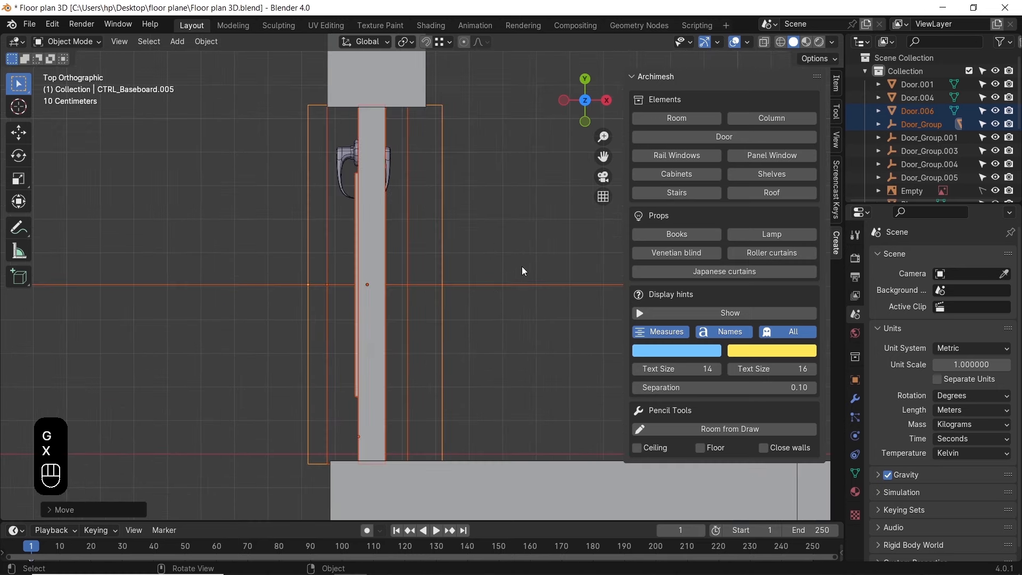
{"action": "key", "text": "s"}
{"action": "key", "text": "z"}
{"action": "key", "text": "s"}
{"action": "key", "text": "shift+y"}
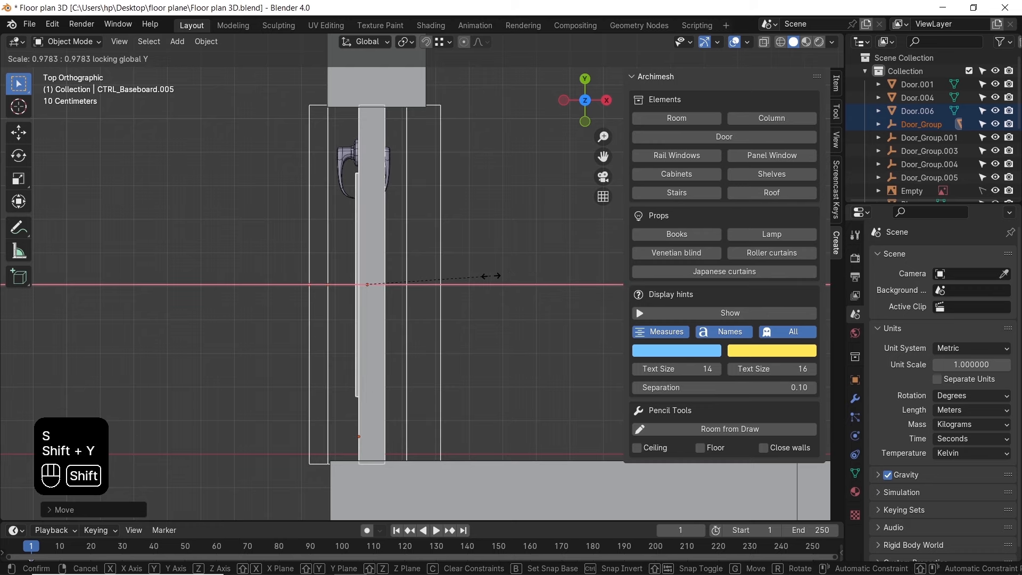
{"action": "key", "text": "s"}
{"action": "key", "text": "x"}
{"action": "key", "text": "s"}
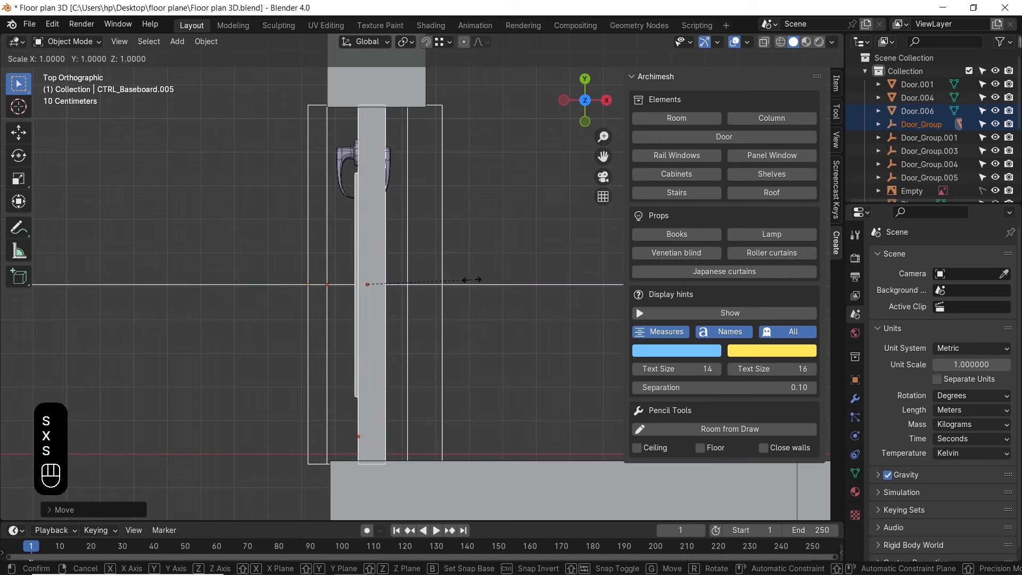
{"action": "key", "text": "y"}
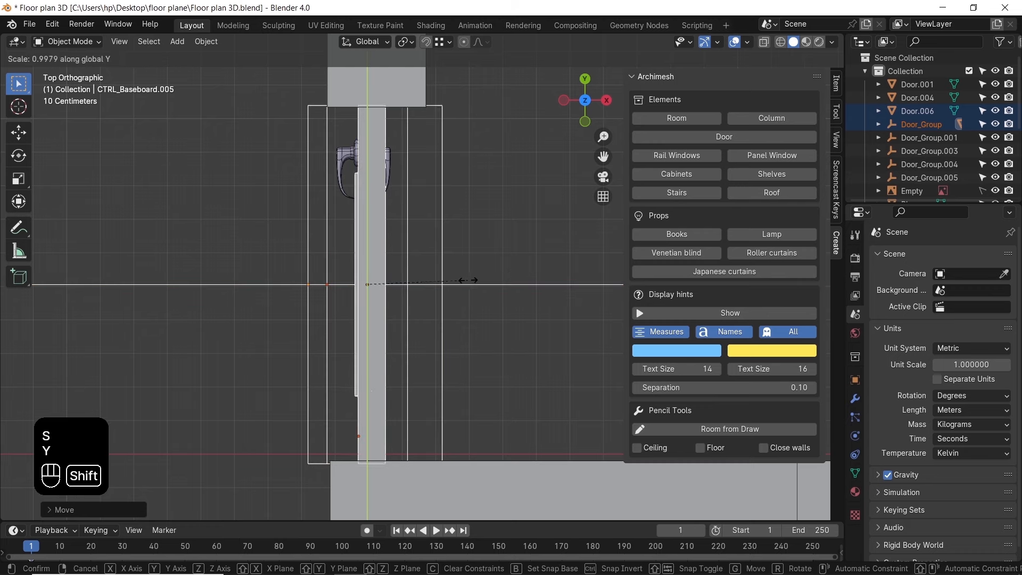
{"action": "left_click", "coordinate": [467, 280], "text": "shift"}
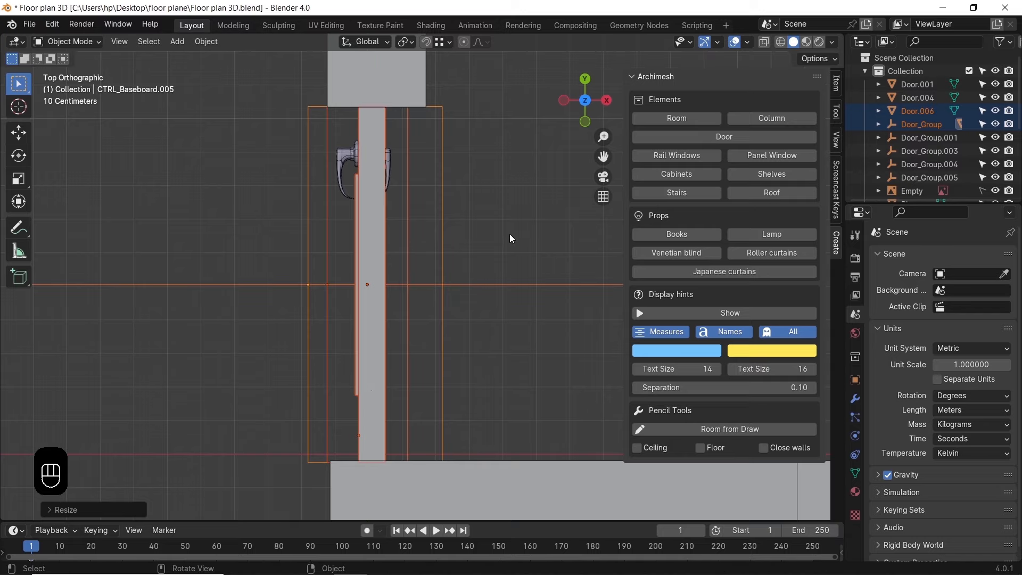
Select all the doors in the floor plan without the walls and move them into a new collection named Doors
{"action": "left_click", "coordinate": [509, 234]}
{"action": "scroll", "coordinate": [503, 227], "scroll_direction": "down", "scroll_amount": 4}
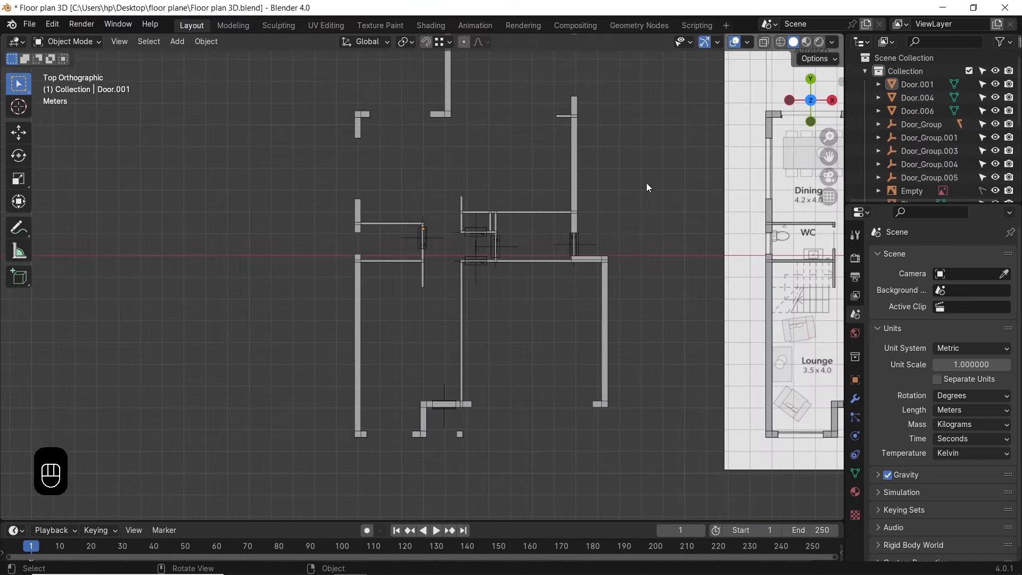
{"action": "left_click_drag", "start_coordinate": [649, 187], "coordinate": [359, 427]}
{"action": "left_click_drag", "start_coordinate": [626, 296], "coordinate": [575, 329], "text": "ctrl"}
{"action": "middle_click_drag", "start_coordinate": [538, 378], "coordinate": [601, 280]}
{"action": "right_click", "coordinate": [602, 280]}
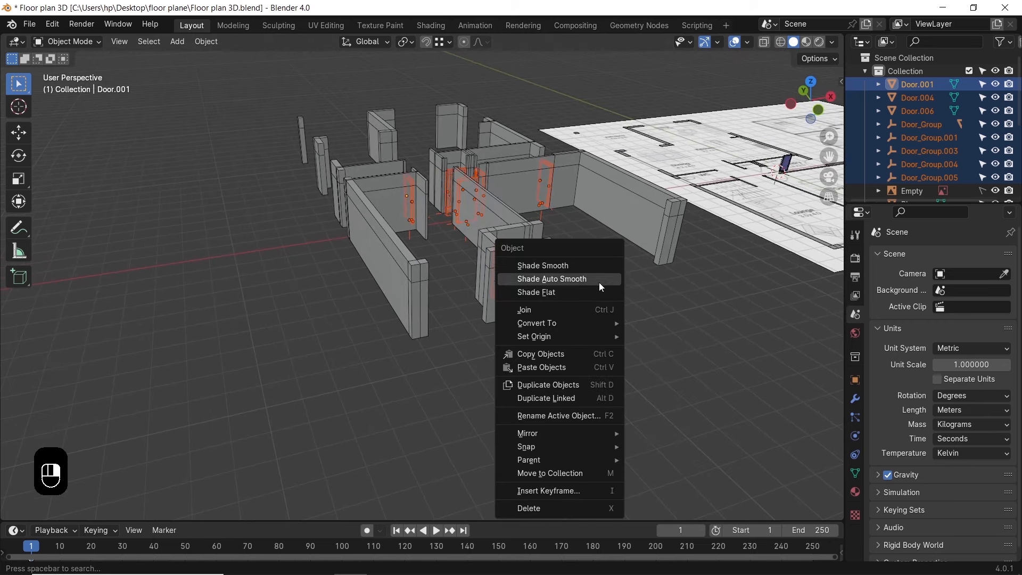
{"action": "left_click", "coordinate": [593, 477]}
{"action": "left_click", "coordinate": [567, 523]}
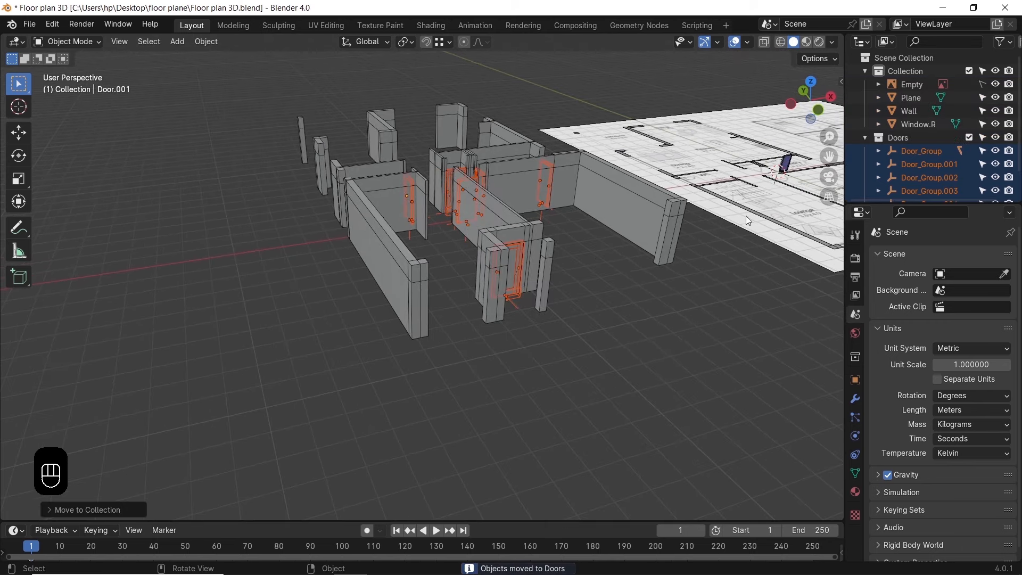
{"action": "left_click", "coordinate": [612, 299]}
Collapse the Doors collection, create another collection in the scene and rename it Win
{"action": "middle_click_drag", "start_coordinate": [612, 299], "coordinate": [554, 287]}
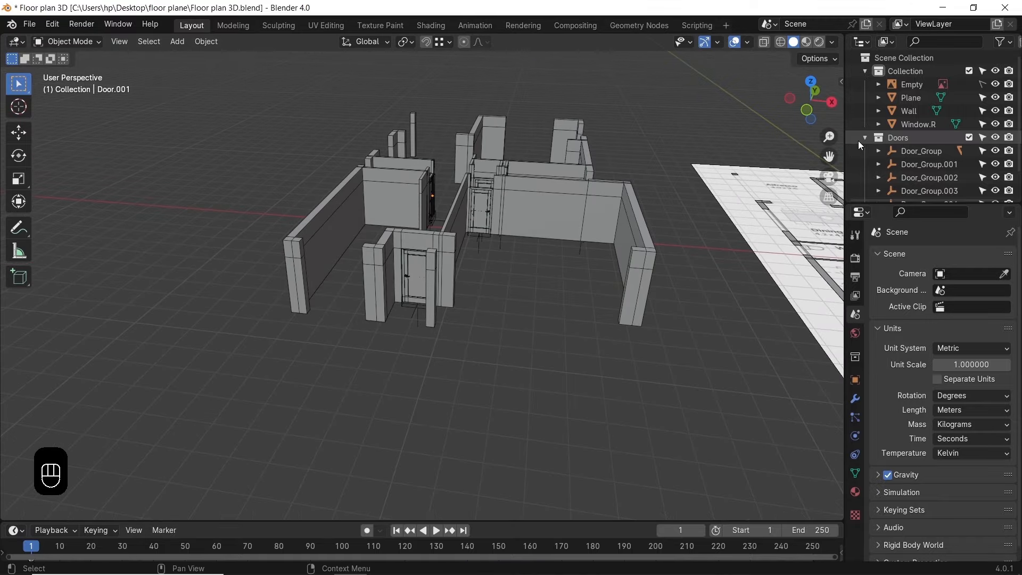
{"action": "left_click", "coordinate": [865, 138]}
{"action": "right_click", "coordinate": [880, 150]}
{"action": "left_click", "coordinate": [879, 151]}
{"action": "double_click", "coordinate": [908, 152]}
{"action": "type", "text": "Win"}
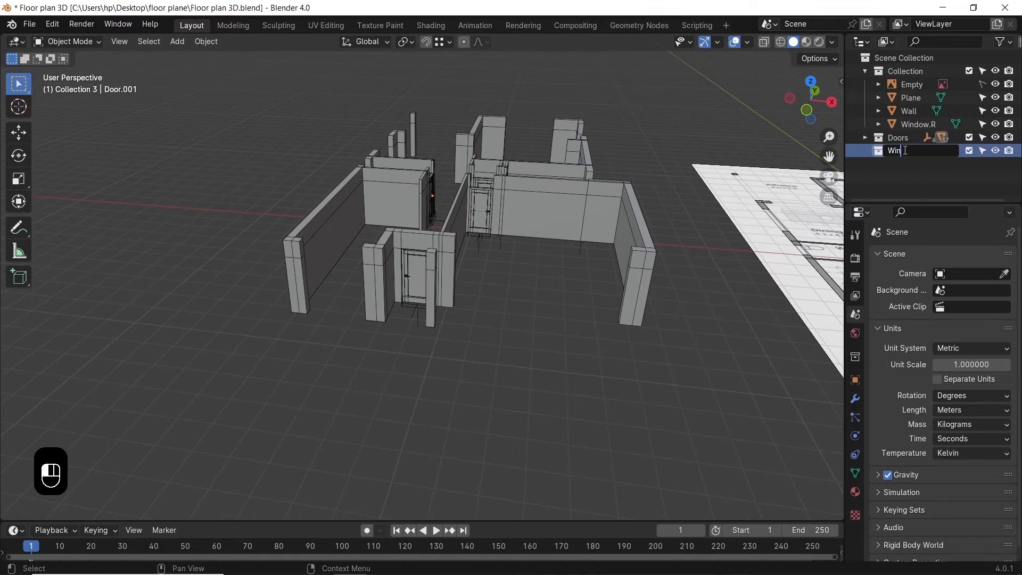
{"action": "key", "text": "Return"}
Add an Archimesh rail window to the Win collection near the front of the house
{"action": "middle_click_drag", "start_coordinate": [417, 294], "coordinate": [576, 277]}
{"action": "scroll", "coordinate": [553, 287], "scroll_direction": "up", "scroll_amount": 5}
{"action": "key", "text": "shift+a"}
{"action": "mouse_move", "coordinate": [576, 277]}
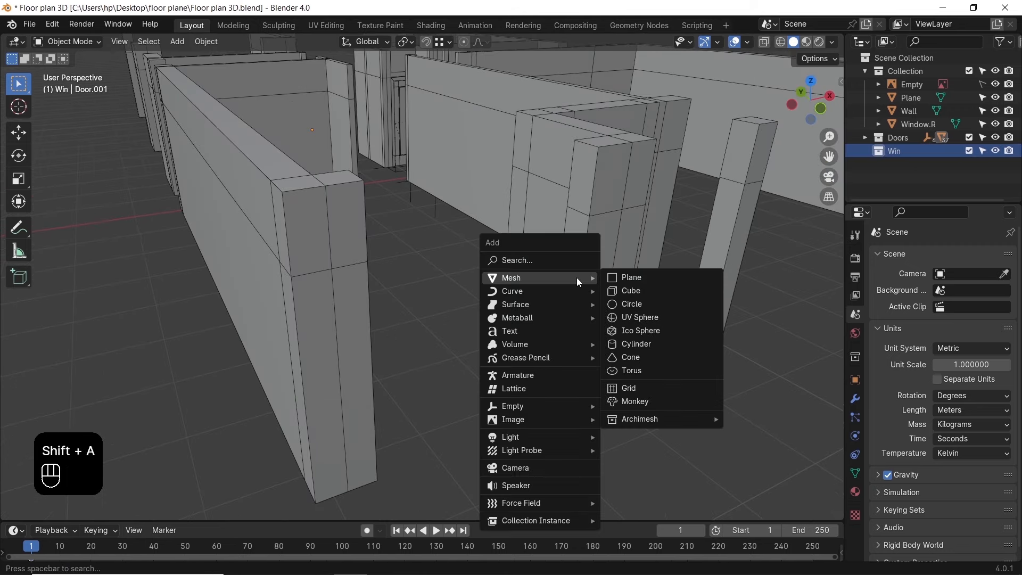
{"action": "mouse_move", "coordinate": [691, 420]}
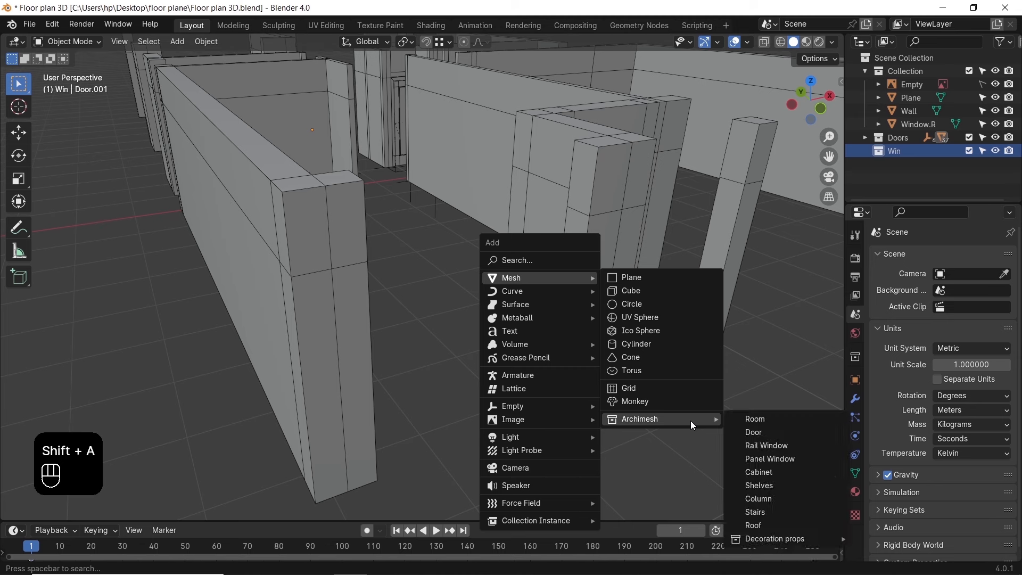
{"action": "left_click", "coordinate": [768, 447]}
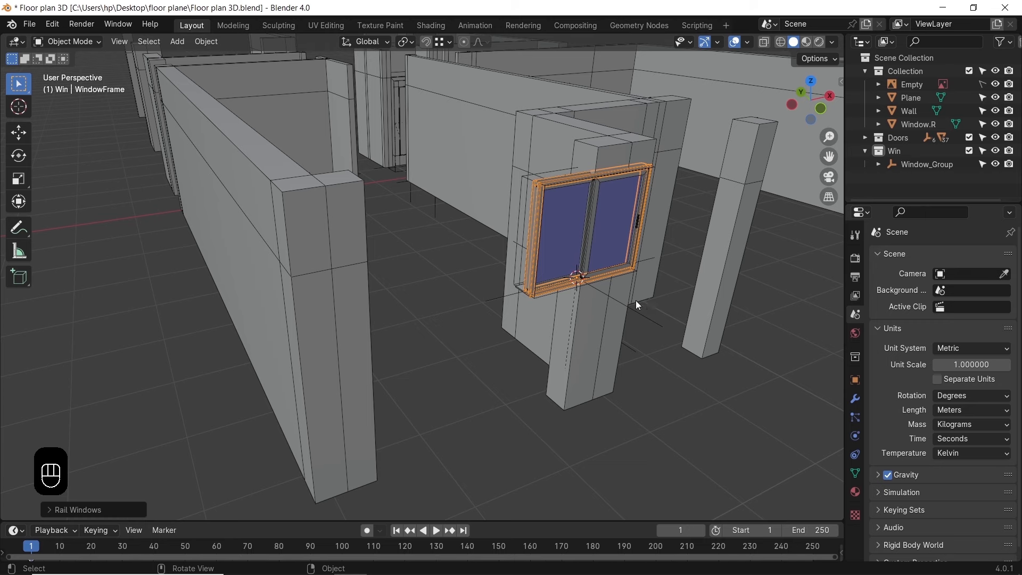
Select all objects in the Win collection and move the window along X into the lounge's front opening
{"action": "right_click", "coordinate": [904, 153]}
{"action": "left_click", "coordinate": [809, 255]}
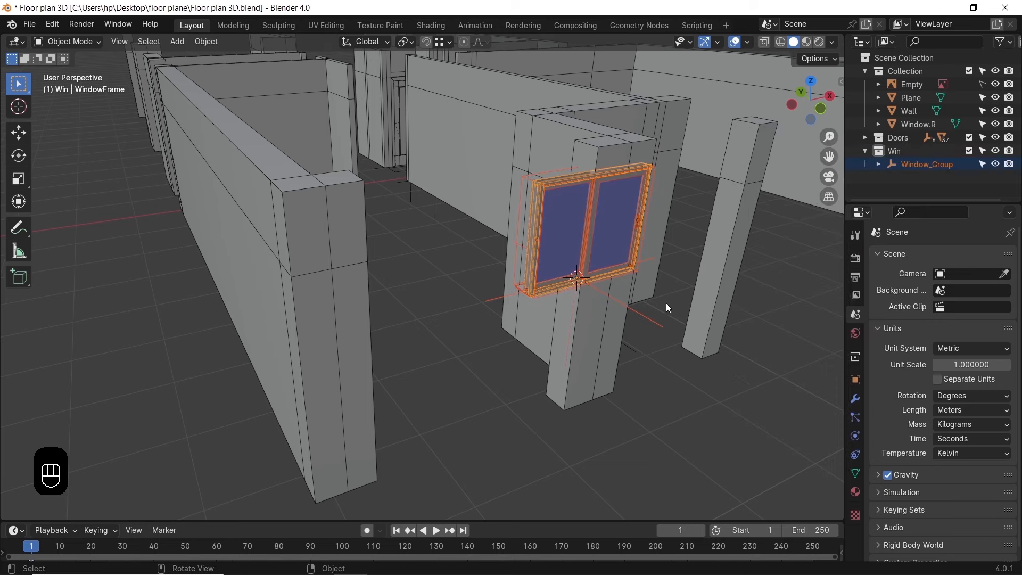
{"action": "middle_click_drag", "start_coordinate": [611, 374], "coordinate": [474, 356]}
{"action": "key", "text": "g"}
{"action": "key", "text": "x"}
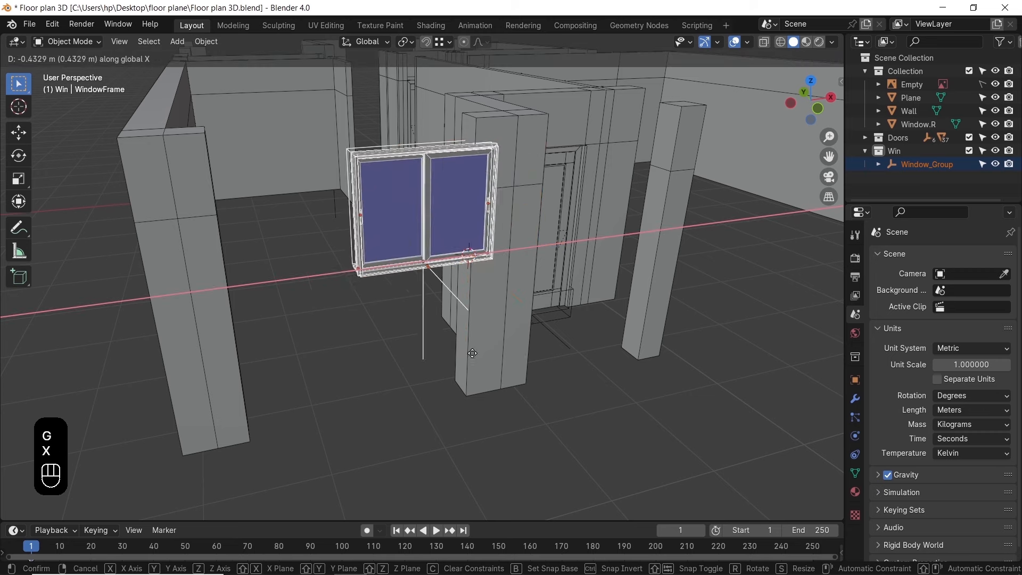
{"action": "left_click", "coordinate": [444, 356]}
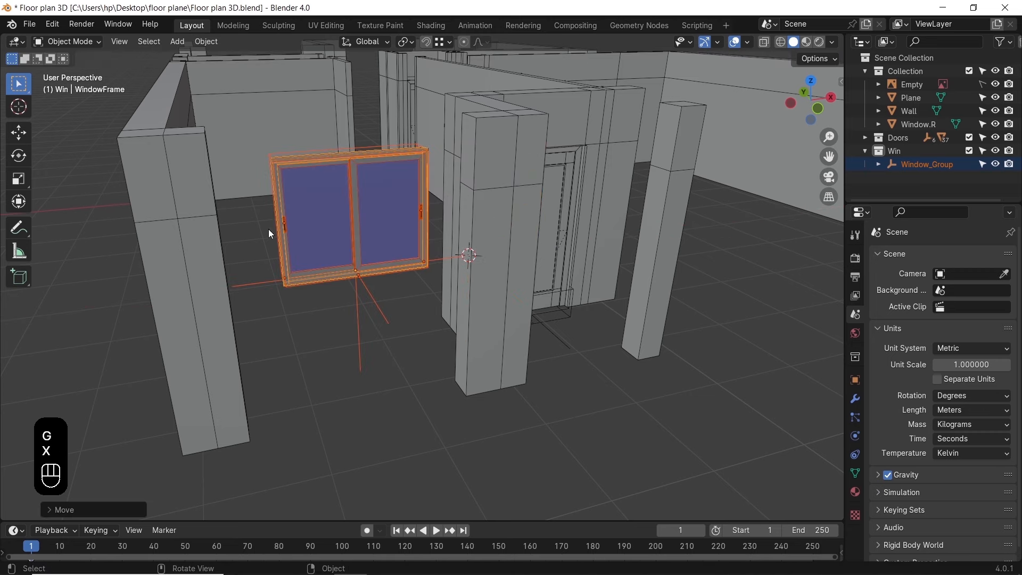
Measure the width of the lounge's front window opening between the two wall ends at floor level
{"action": "middle_click_drag", "start_coordinate": [370, 237], "coordinate": [484, 323], "text": "shift"}
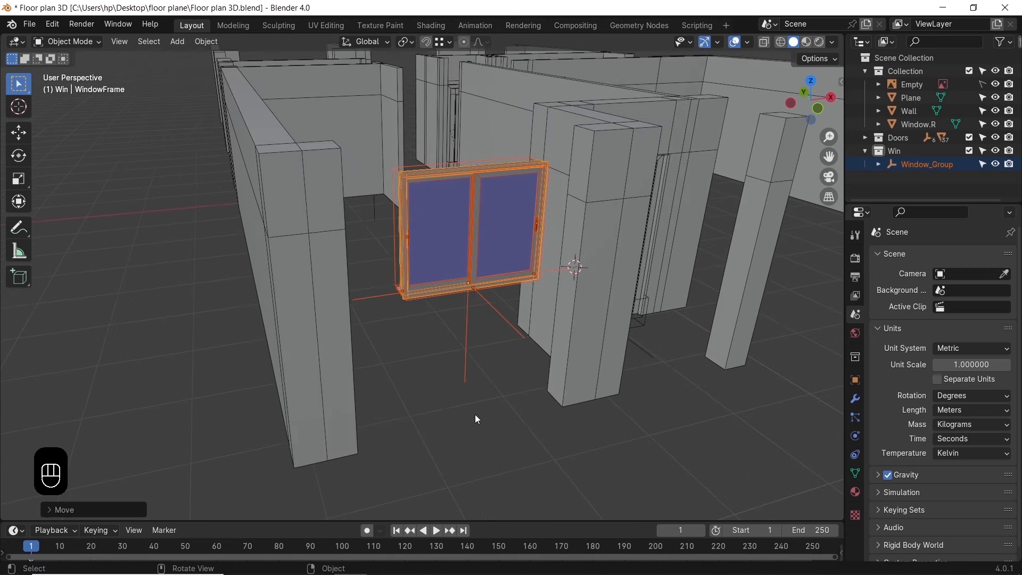
{"action": "left_click", "coordinate": [19, 251]}
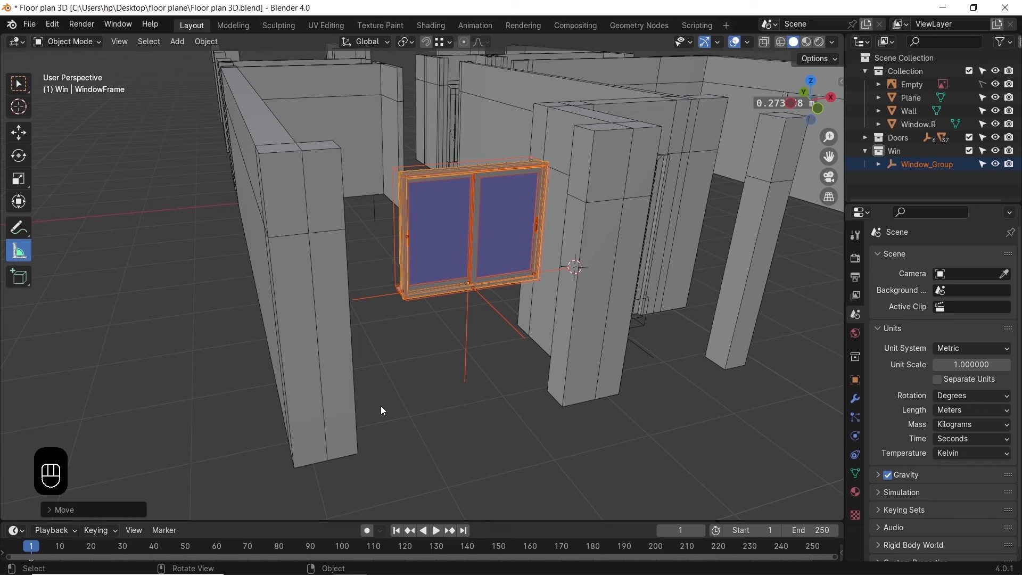
{"action": "left_click_drag", "start_coordinate": [358, 454], "coordinate": [566, 401]}
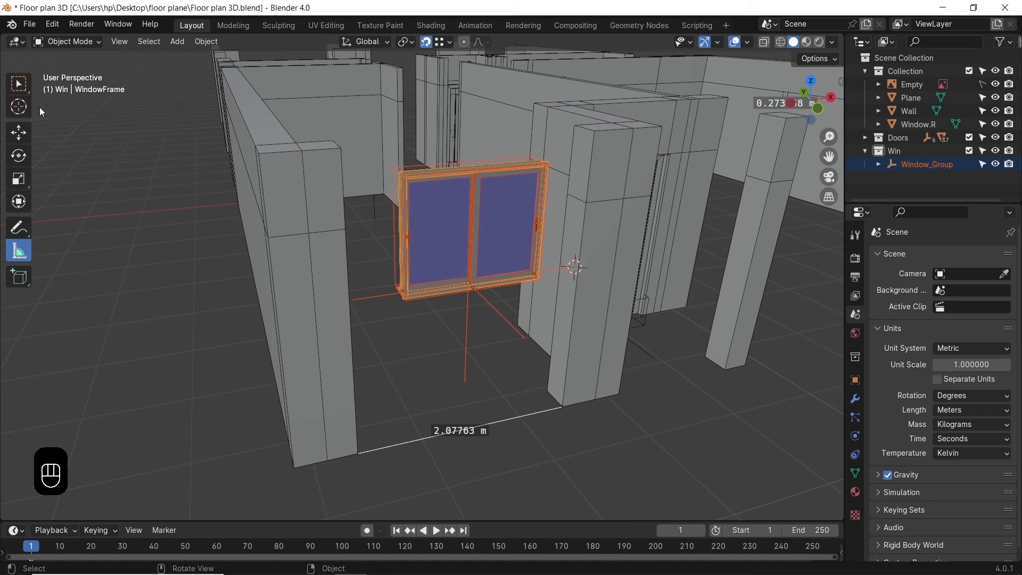
{"action": "left_click", "coordinate": [18, 84]}
Select the rail window's frame and set the window width to 2
{"action": "left_click", "coordinate": [464, 170]}
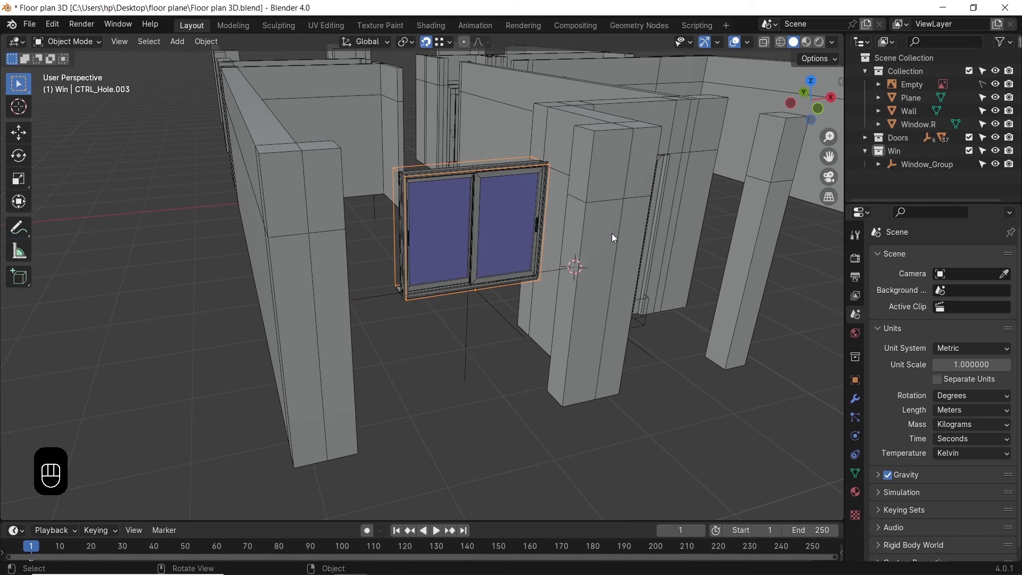
{"action": "key", "text": "n"}
{"action": "left_click", "coordinate": [473, 202]}
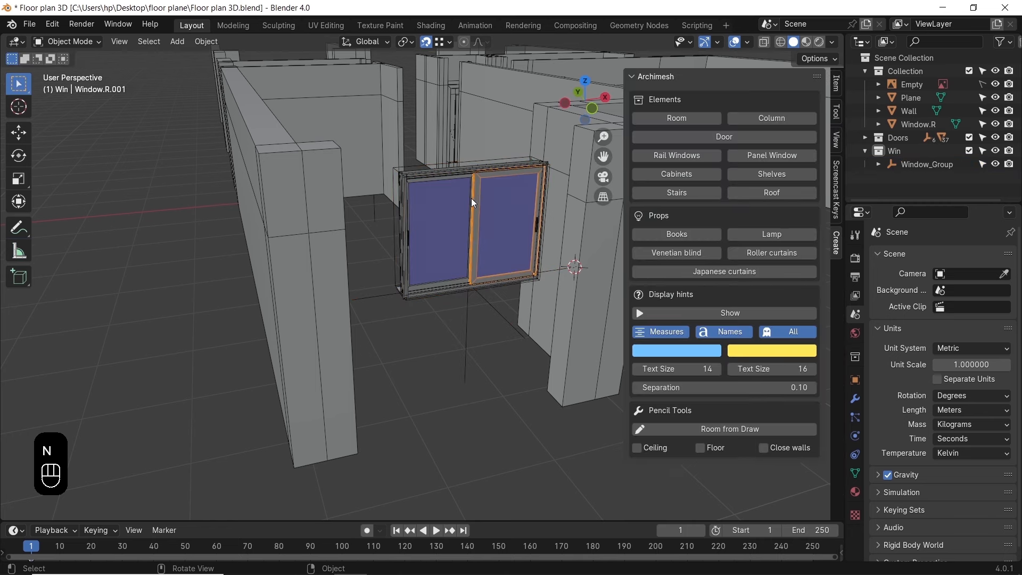
{"action": "left_click", "coordinate": [485, 167]}
{"action": "middle_click_drag", "start_coordinate": [484, 167], "coordinate": [456, 331]}
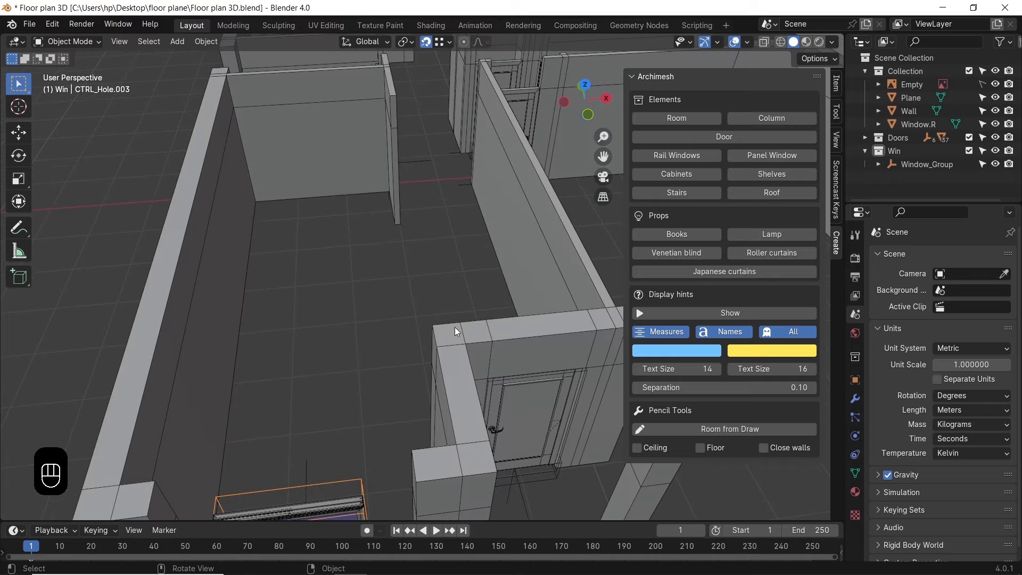
{"action": "key", "text": "KP_Decimal"}
{"action": "left_click", "coordinate": [453, 158]}
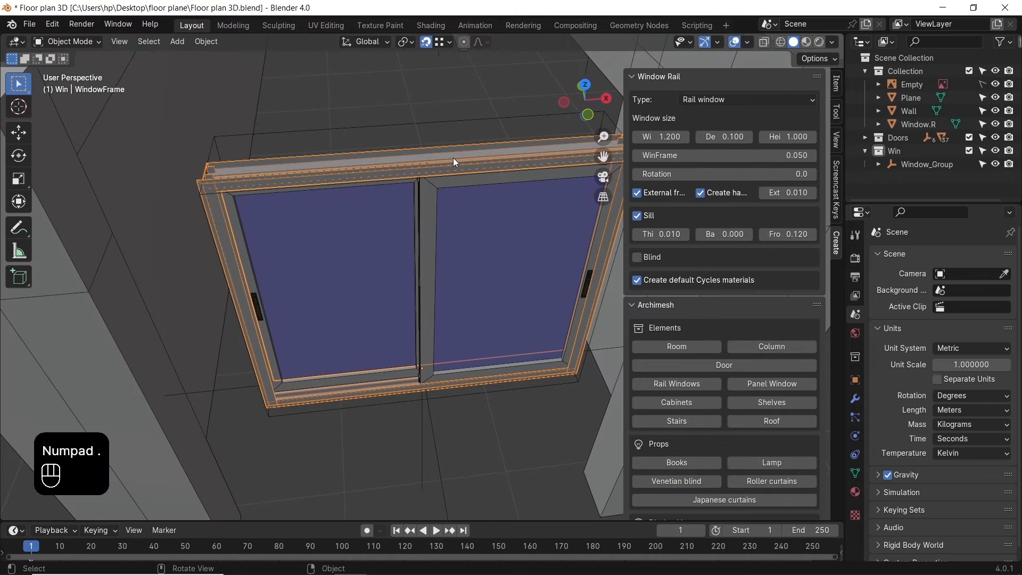
{"action": "left_click_drag", "start_coordinate": [626, 154], "coordinate": [558, 153]}
{"action": "left_click", "coordinate": [611, 136]}
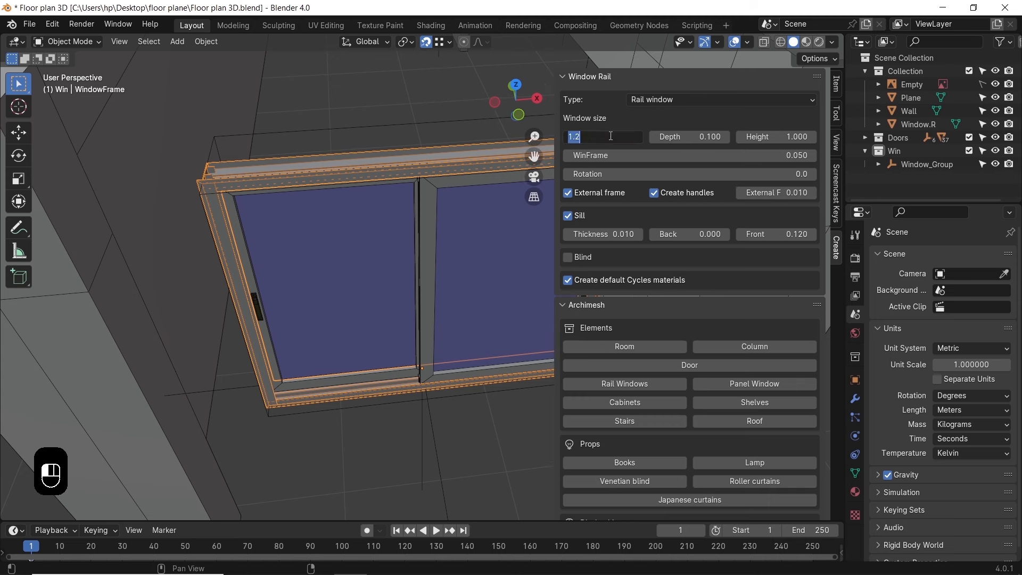
{"action": "type", "text": "2"}
{"action": "key", "text": "Return"}
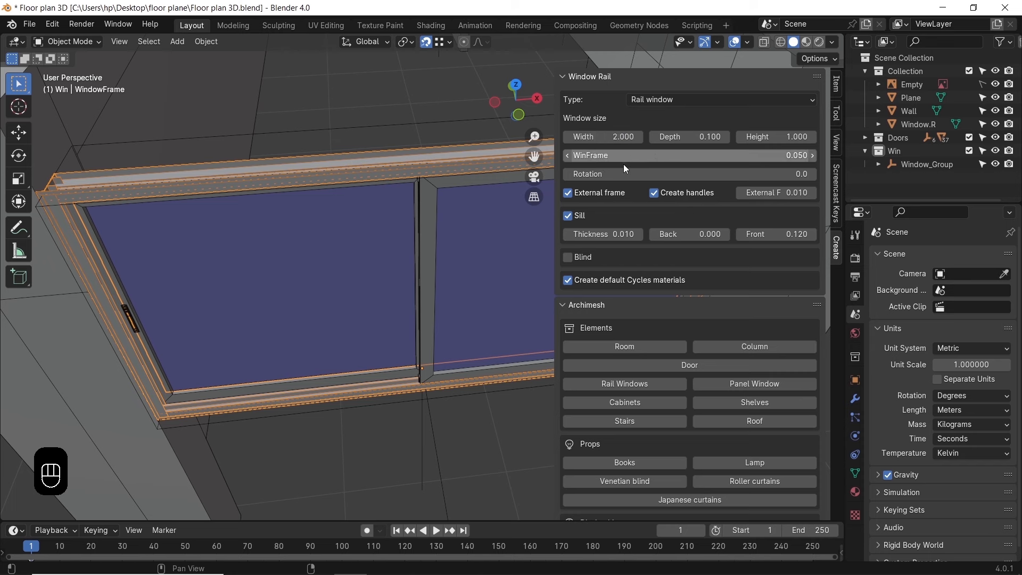
Toggle the rail window's external frame and set the window height to 1.3
{"action": "left_click", "coordinate": [569, 194]}
{"action": "left_click", "coordinate": [570, 193]}
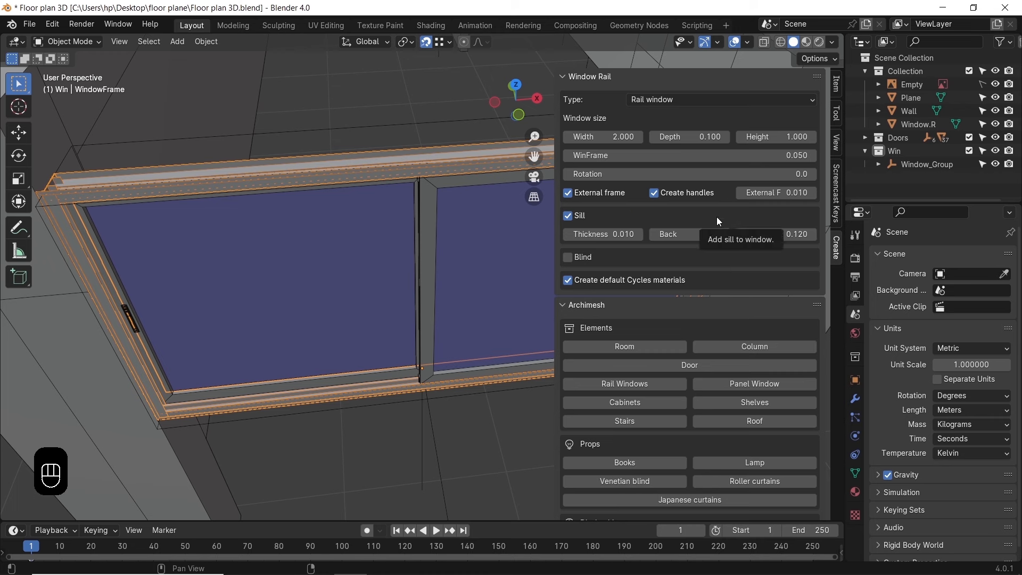
{"action": "left_click", "coordinate": [784, 138]}
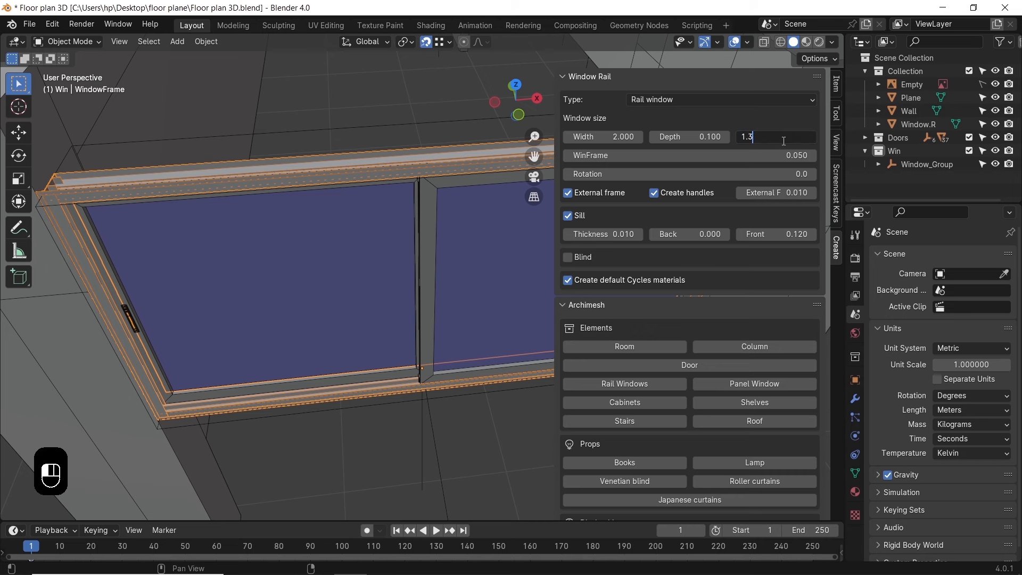
{"action": "type", "text": "1.3"}
{"action": "key", "text": "Return"}
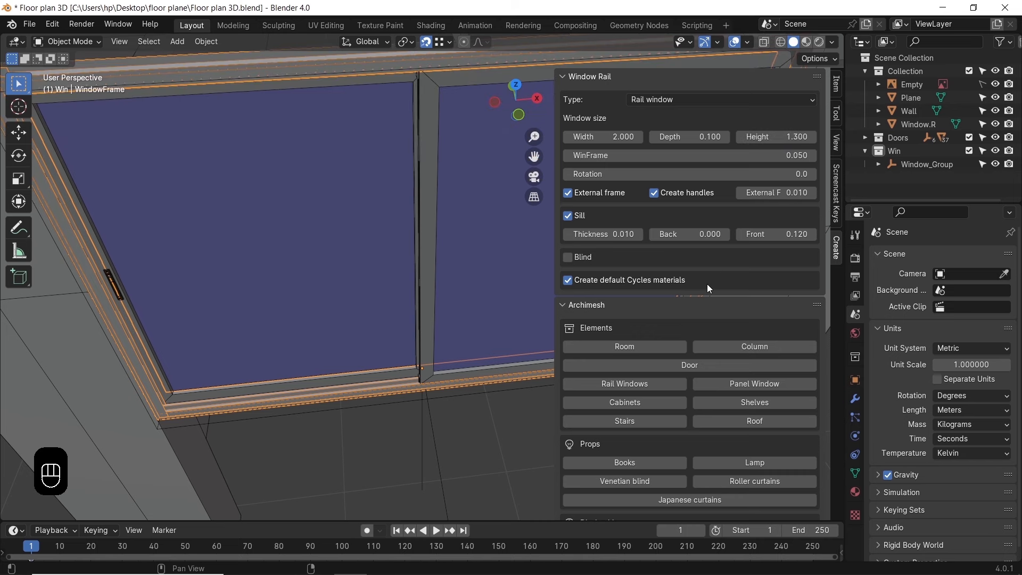
Enable the blind on the rail window and set the window height to 1
{"action": "left_click", "coordinate": [569, 259]}
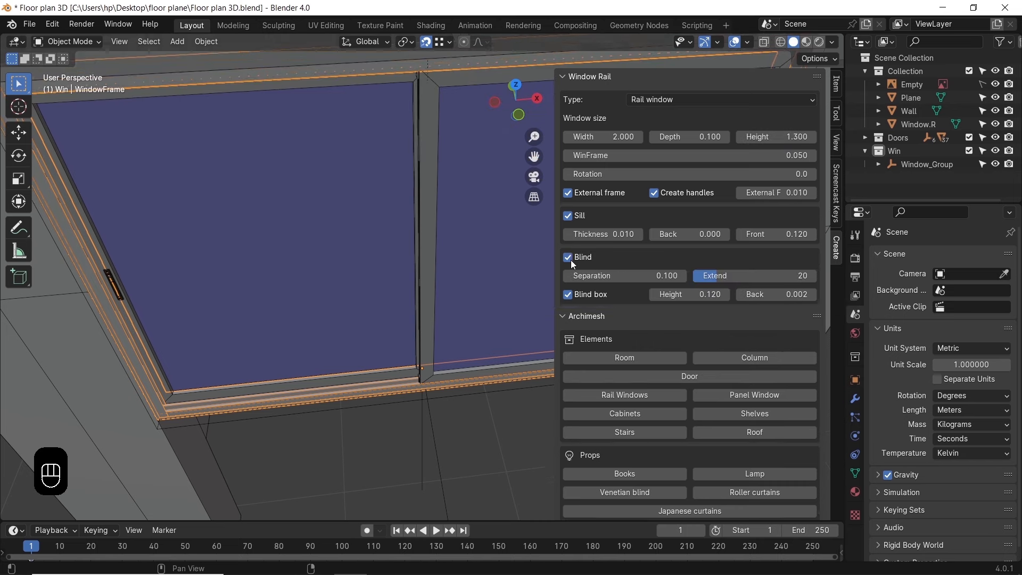
{"action": "middle_click_drag", "start_coordinate": [126, 201], "coordinate": [351, 162]}
{"action": "middle_click_drag", "start_coordinate": [385, 224], "coordinate": [420, 267]}
{"action": "left_click", "coordinate": [773, 137]}
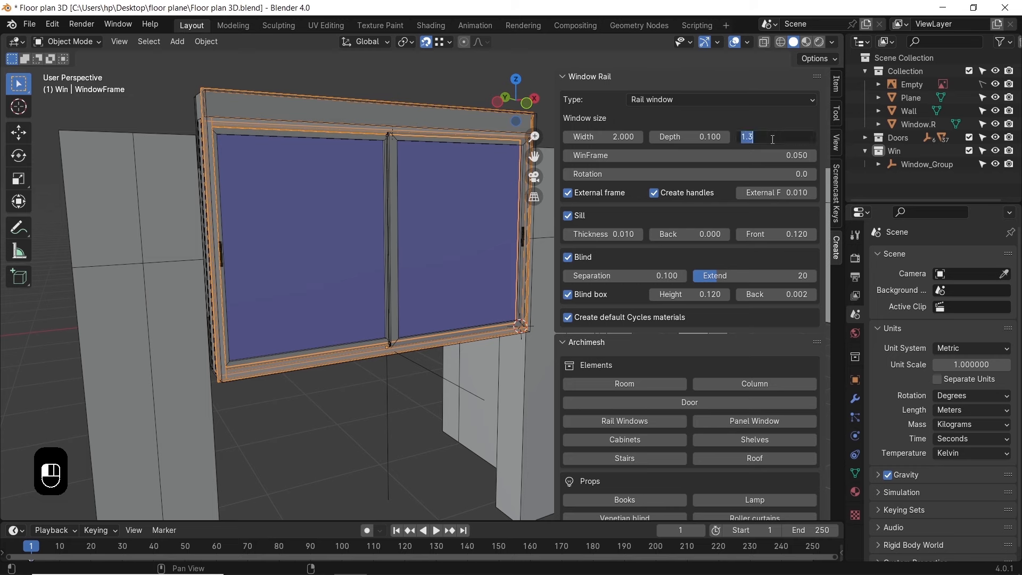
{"action": "type", "text": "1"}
{"action": "key", "text": "Return"}
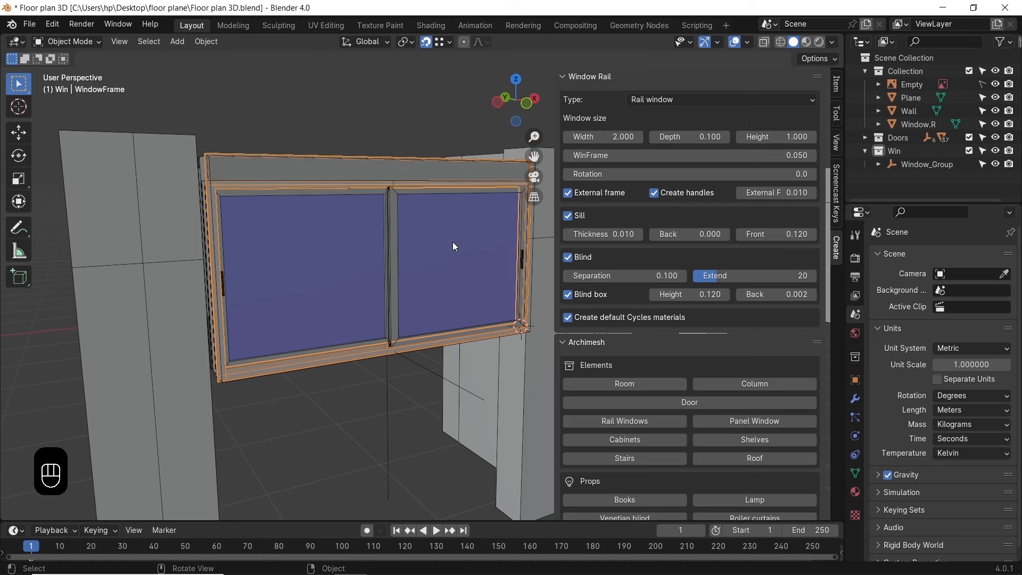
{"action": "middle_click_drag", "start_coordinate": [425, 274], "coordinate": [408, 214], "text": "shift"}
{"action": "key", "text": "g"}
{"action": "key", "text": "z"}
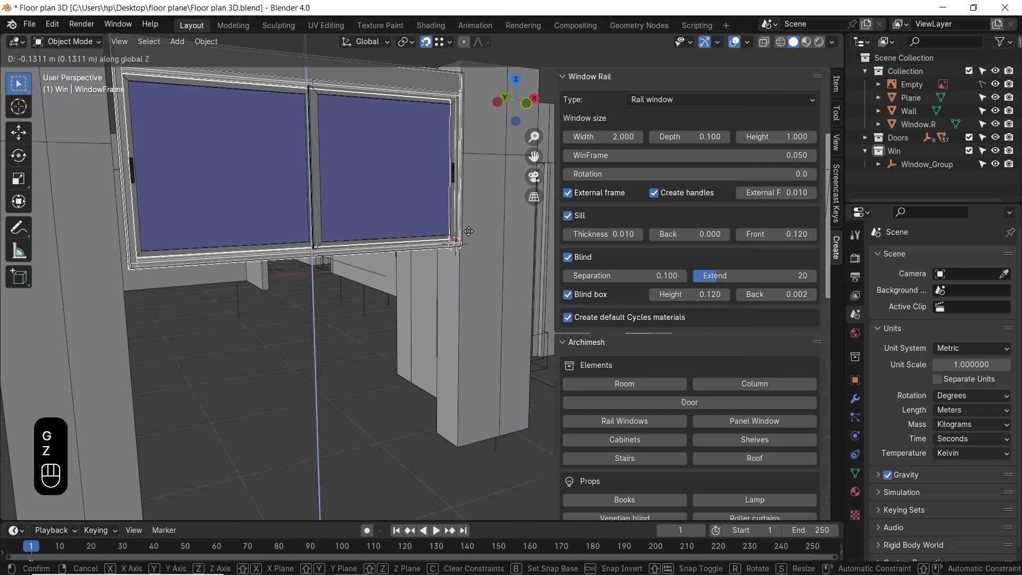
{"action": "right_click", "coordinate": [469, 251]}
Select all objects in the Win collection, lower the window along Z to the wall's upper edge loop, and turn its blind outward
{"action": "right_click", "coordinate": [901, 154]}
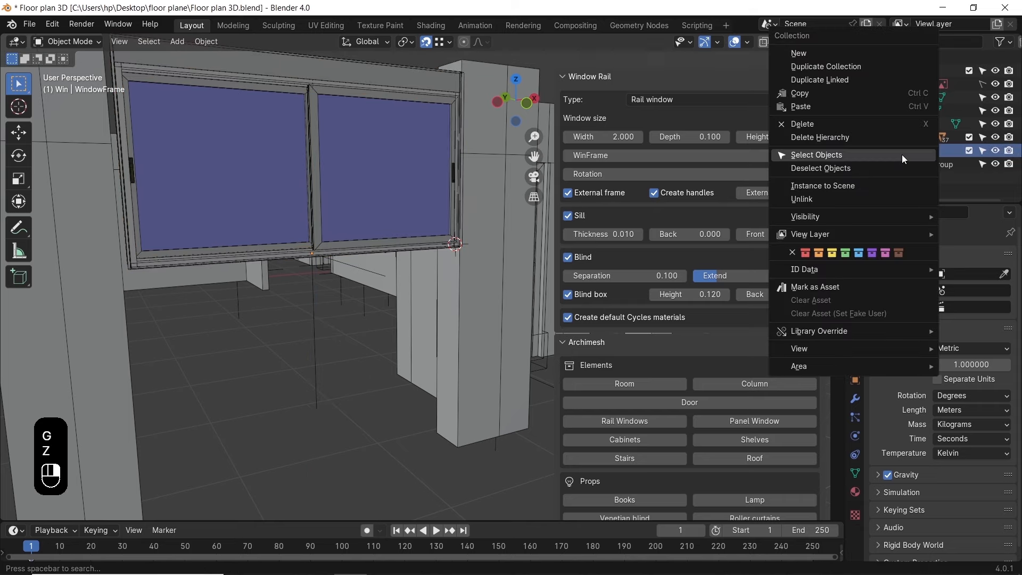
{"action": "left_click", "coordinate": [871, 159]}
{"action": "key", "text": "g"}
{"action": "key", "text": "z"}
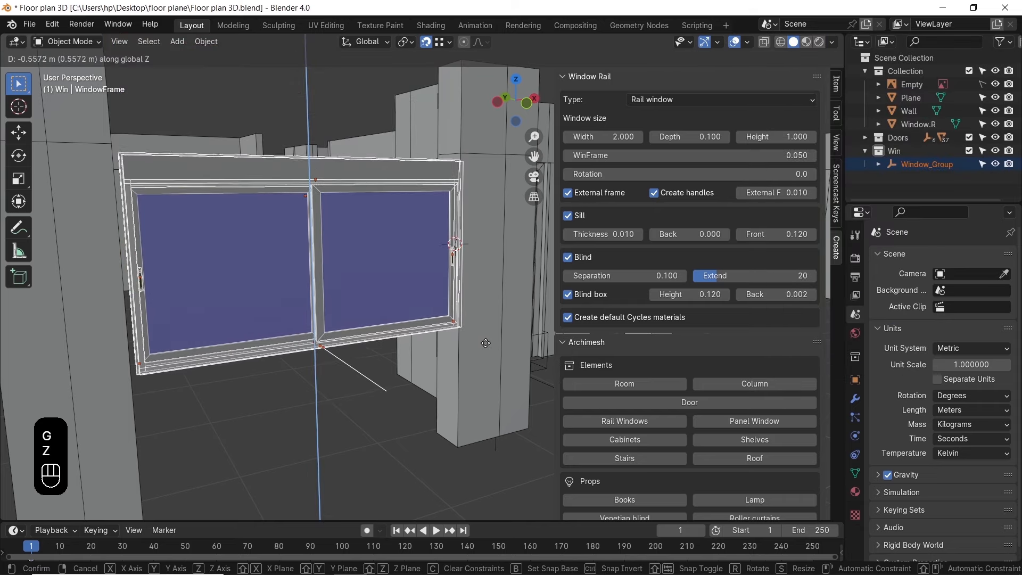
{"action": "left_click", "coordinate": [483, 347]}
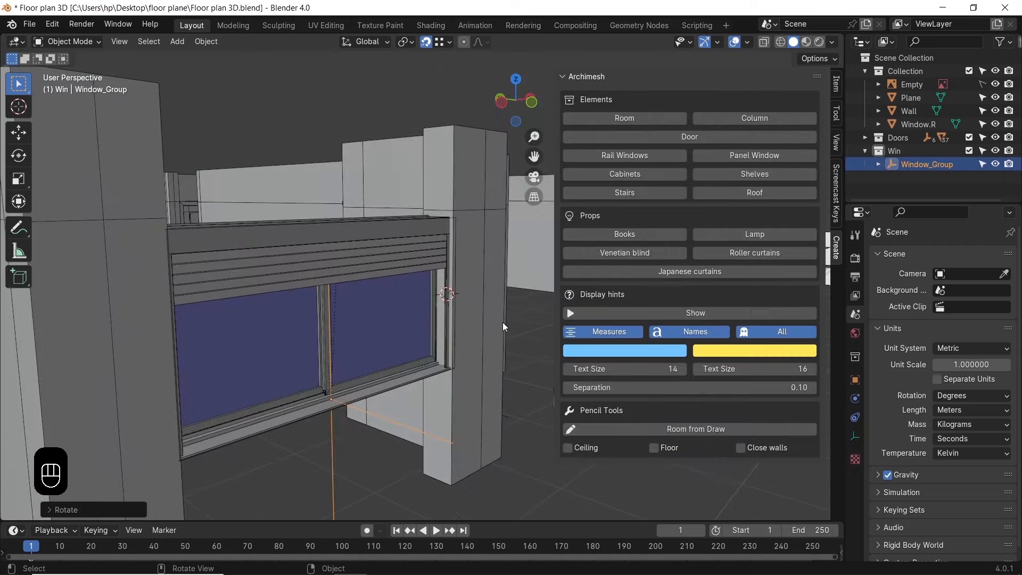
{"action": "key", "text": "g"}
{"action": "key", "text": "z"}
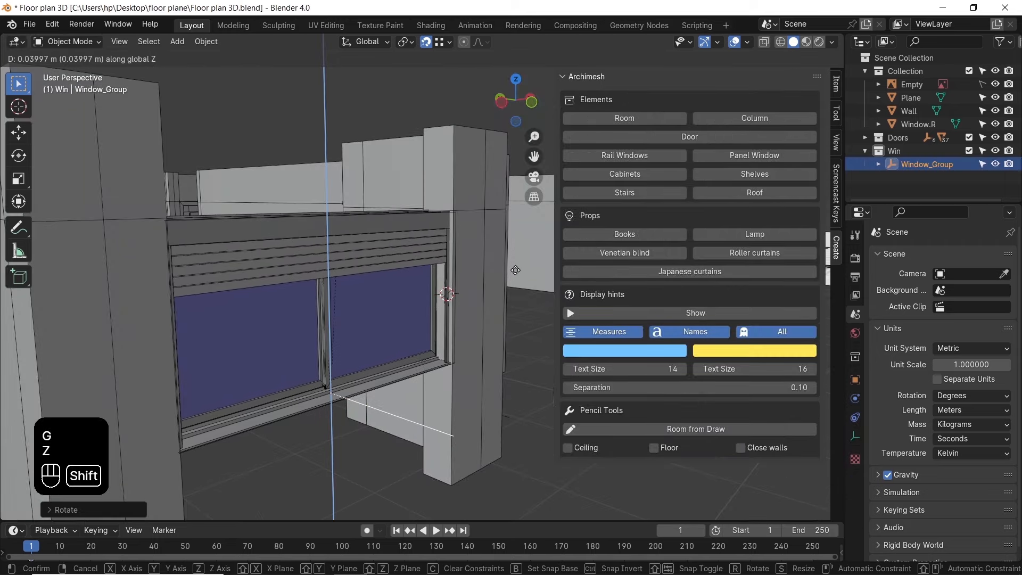
{"action": "left_click", "coordinate": [515, 273]}
{"action": "middle_click_drag", "start_coordinate": [481, 295], "coordinate": [493, 302], "text": "shift"}
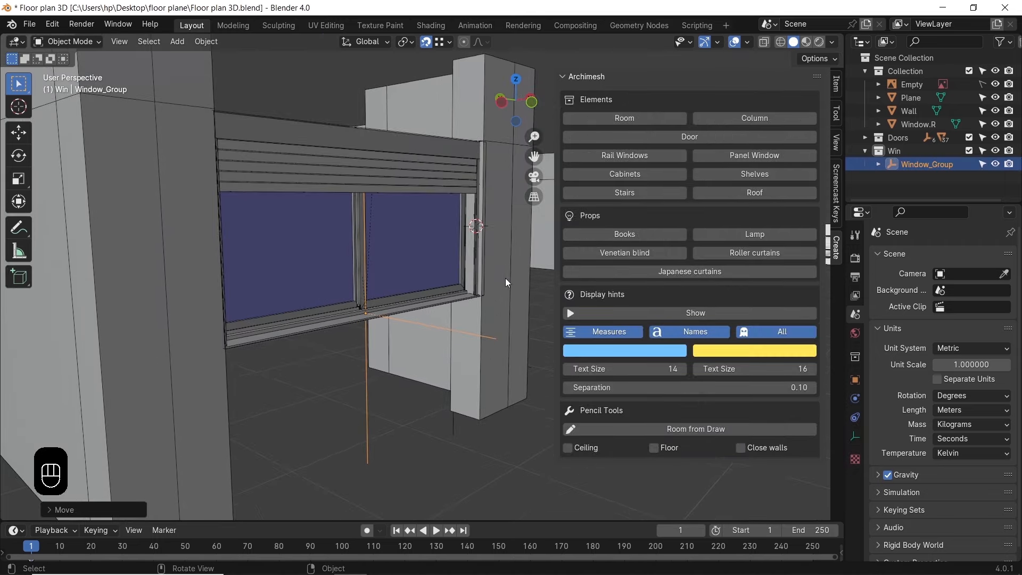
Add a horizontal loop cut to the Wall's far end beside the window and move it along Z to the window's bottom edge
{"action": "key", "text": "n"}
{"action": "left_click", "coordinate": [492, 335]}
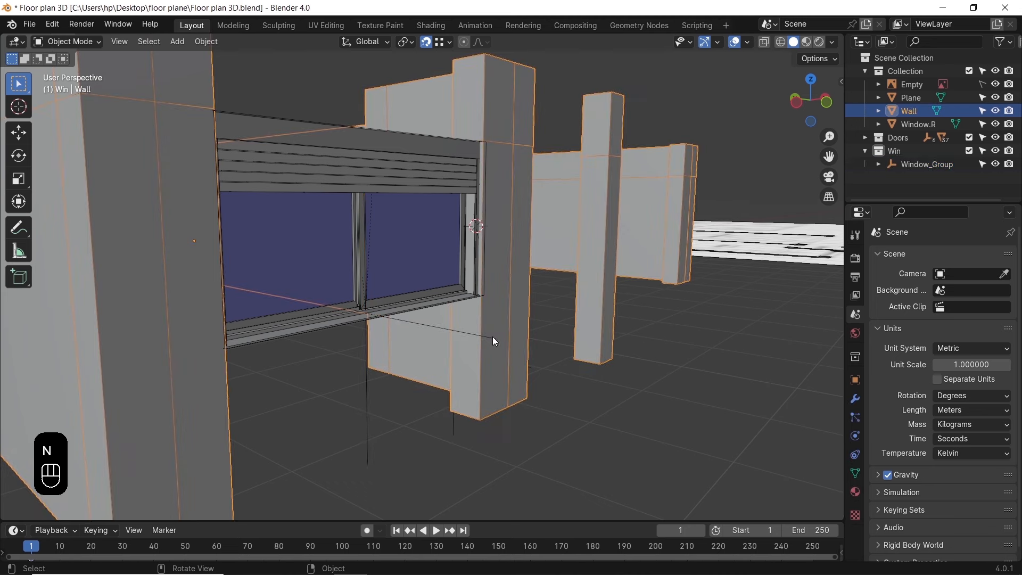
{"action": "key", "text": "ctrl+r"}
{"action": "key", "text": "Tab"}
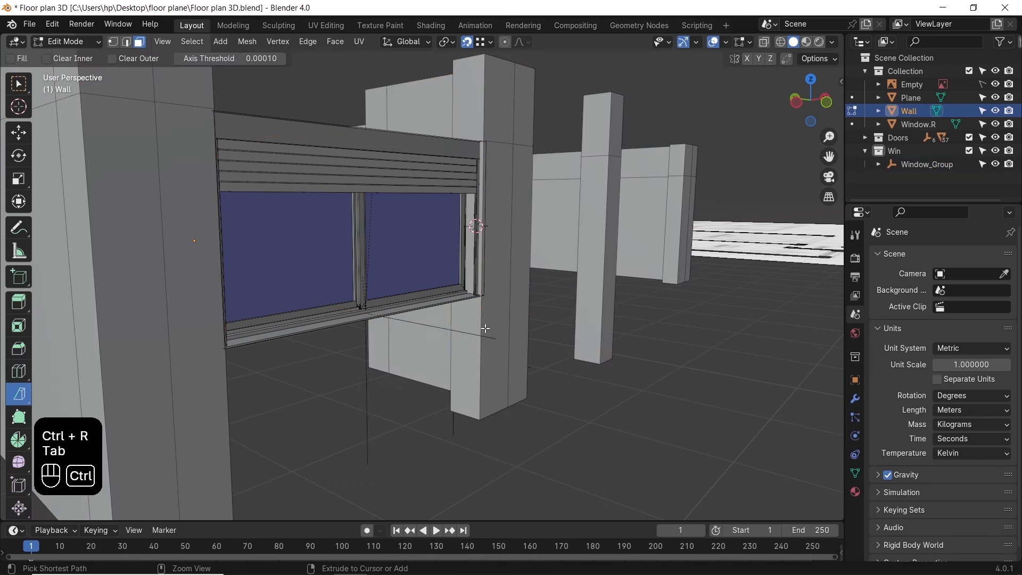
{"action": "key", "text": "ctrl+r"}
{"action": "left_click", "coordinate": [486, 330]}
{"action": "left_click", "coordinate": [487, 333]}
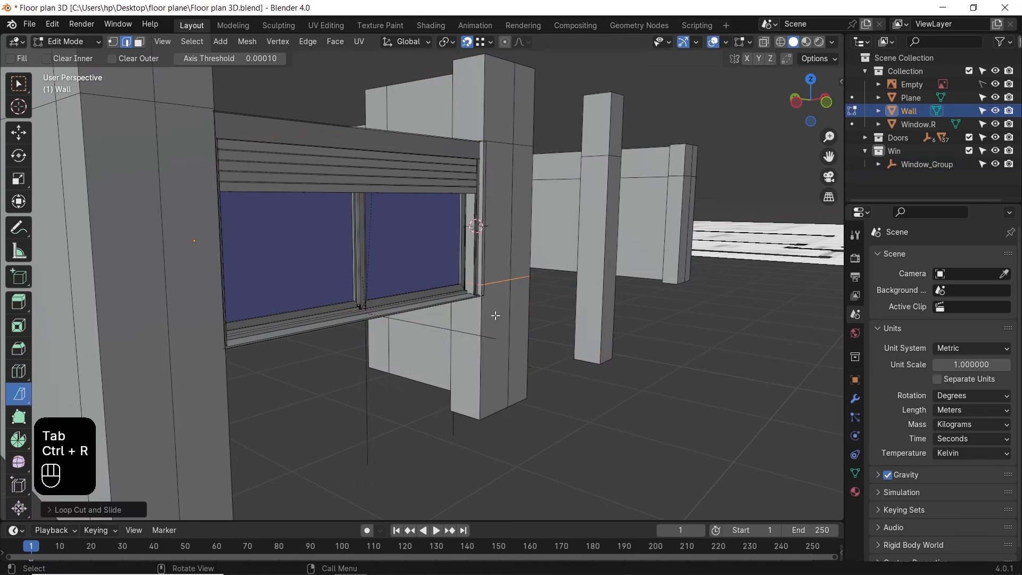
{"action": "key", "text": "g"}
{"action": "key", "text": "z"}
{"action": "left_click", "coordinate": [477, 348]}
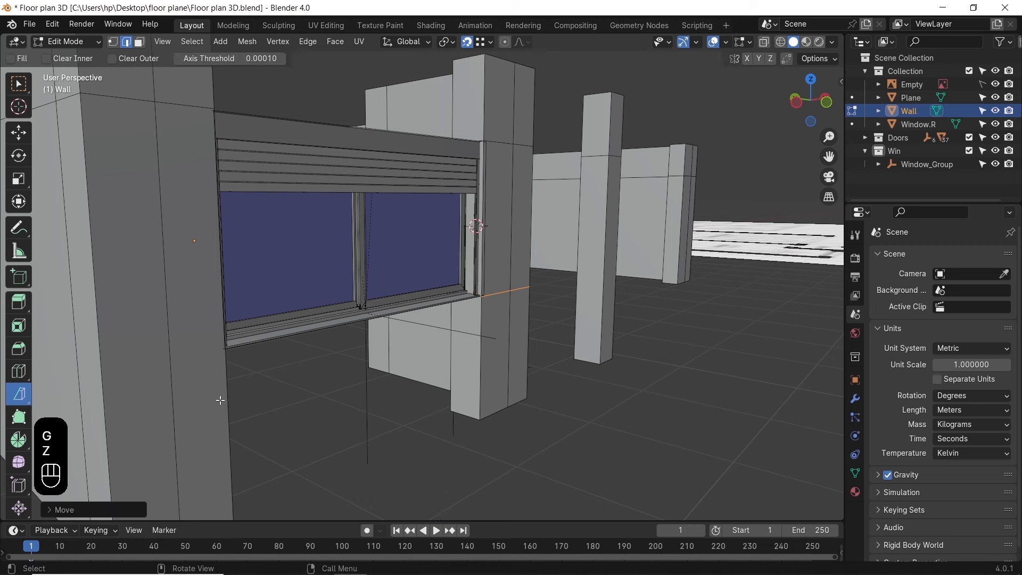
Add a horizontal loop cut to the wall on the window's near side and move it along Z to the sill level
{"action": "key", "text": "ctrl+r"}
{"action": "left_click", "coordinate": [179, 393]}
{"action": "left_click", "coordinate": [179, 393]}
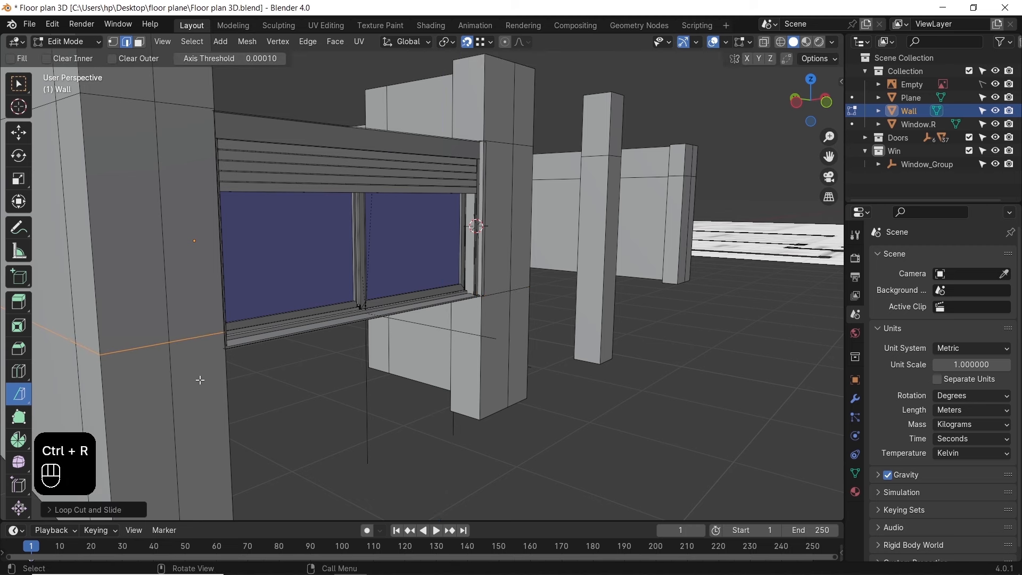
{"action": "key", "text": "g"}
{"action": "key", "text": "z"}
{"action": "left_click", "coordinate": [512, 358]}
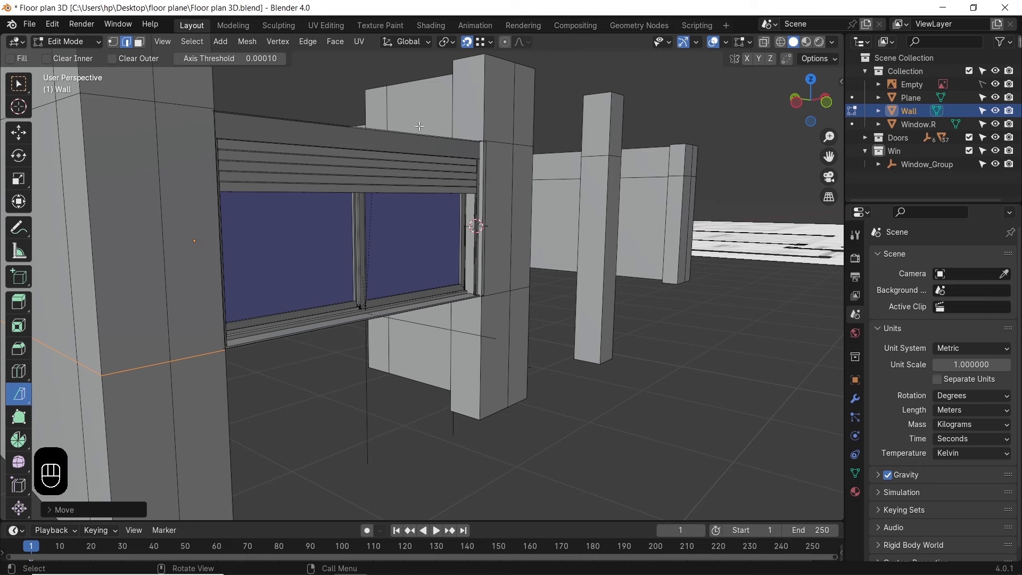
Bridge the two facing upper wall-end faces to fill the wall above the lounge window
{"action": "left_click", "coordinate": [140, 43]}
{"action": "middle_click_drag", "start_coordinate": [477, 108], "coordinate": [354, 197]}
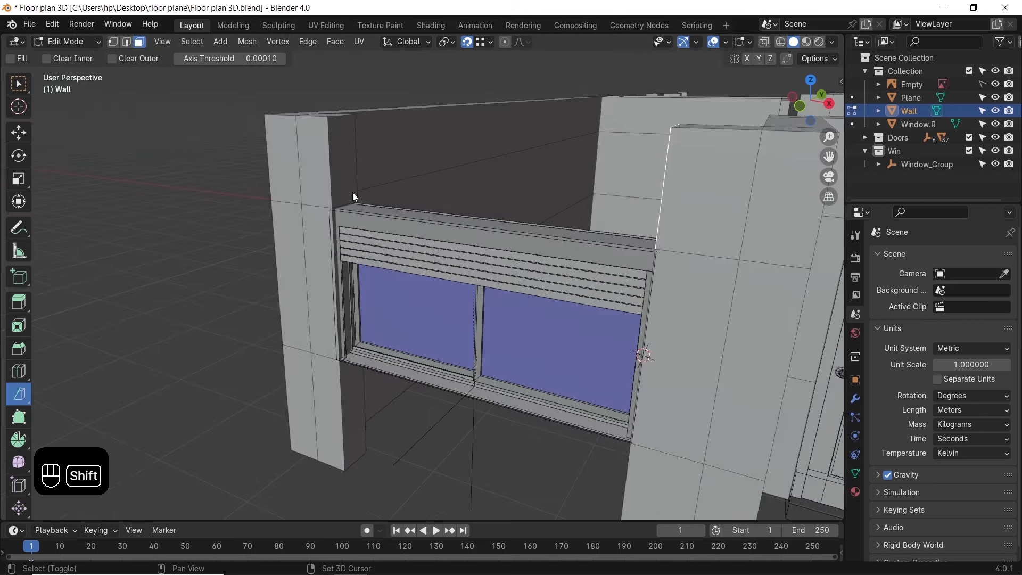
{"action": "left_click", "coordinate": [348, 181], "text": "shift"}
{"action": "right_click", "coordinate": [346, 185]}
{"action": "left_click", "coordinate": [317, 257]}
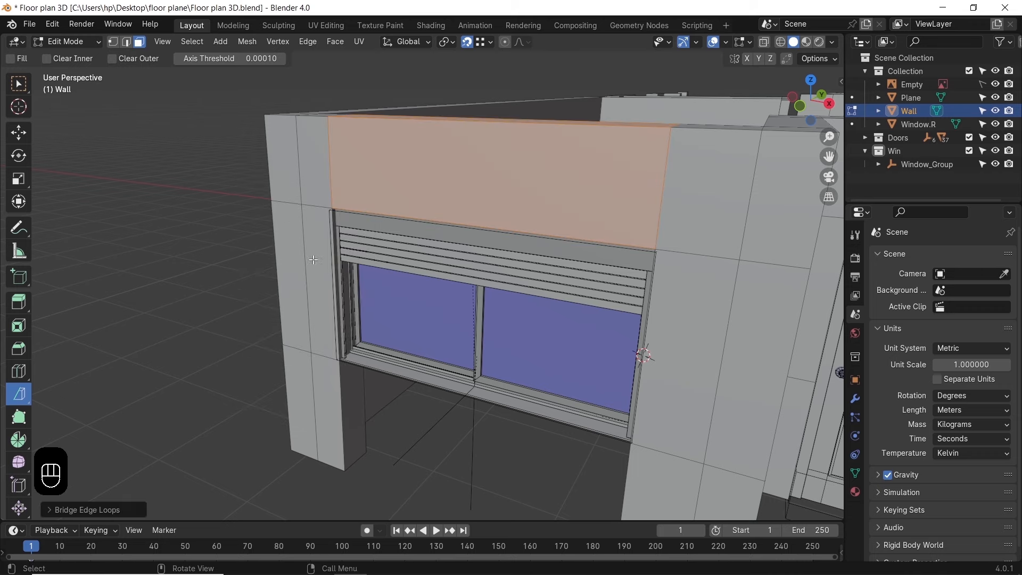
Bridge the two facing lower wall-end faces to fill the wall beneath the lounge window
{"action": "middle_click_drag", "start_coordinate": [422, 358], "coordinate": [397, 235], "text": "shift"}
{"action": "left_click", "coordinate": [345, 303]}
{"action": "middle_click_drag", "start_coordinate": [445, 340], "coordinate": [517, 309]}
{"action": "left_click", "coordinate": [516, 308], "text": "shift"}
{"action": "right_click", "coordinate": [516, 308]}
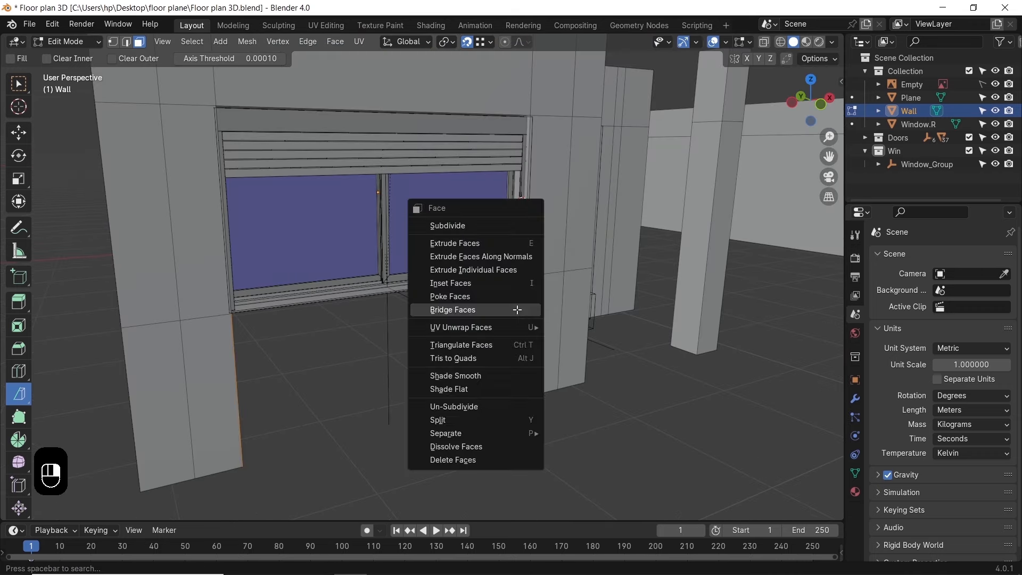
{"action": "left_click", "coordinate": [516, 309]}
{"action": "scroll", "coordinate": [501, 310], "scroll_direction": "down", "scroll_amount": 3}
{"action": "middle_click_drag", "start_coordinate": [502, 309], "coordinate": [495, 337]}
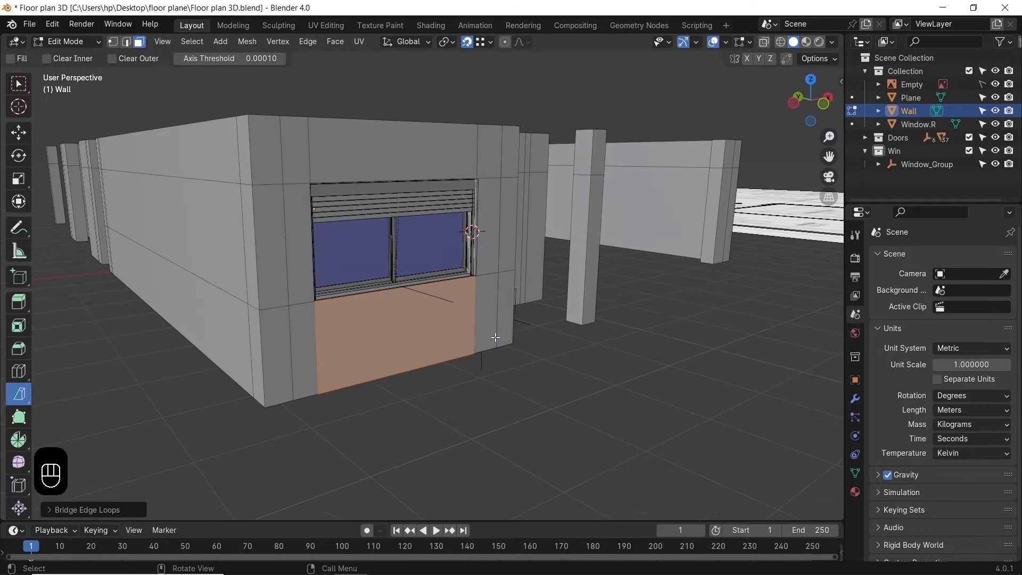
Add a horizontal loop cut to the wall piece beside the narrow side opening and move it along Z to the adjoining wall's sill line
{"action": "scroll", "coordinate": [476, 306], "scroll_direction": "down", "scroll_amount": 5}
{"action": "middle_click_drag", "start_coordinate": [468, 306], "coordinate": [537, 314]}
{"action": "middle_click_drag", "start_coordinate": [298, 287], "coordinate": [581, 293], "text": "shift"}
{"action": "scroll", "coordinate": [581, 293], "scroll_direction": "up", "scroll_amount": 3}
{"action": "middle_click_drag", "start_coordinate": [604, 242], "coordinate": [393, 339], "text": "shift"}
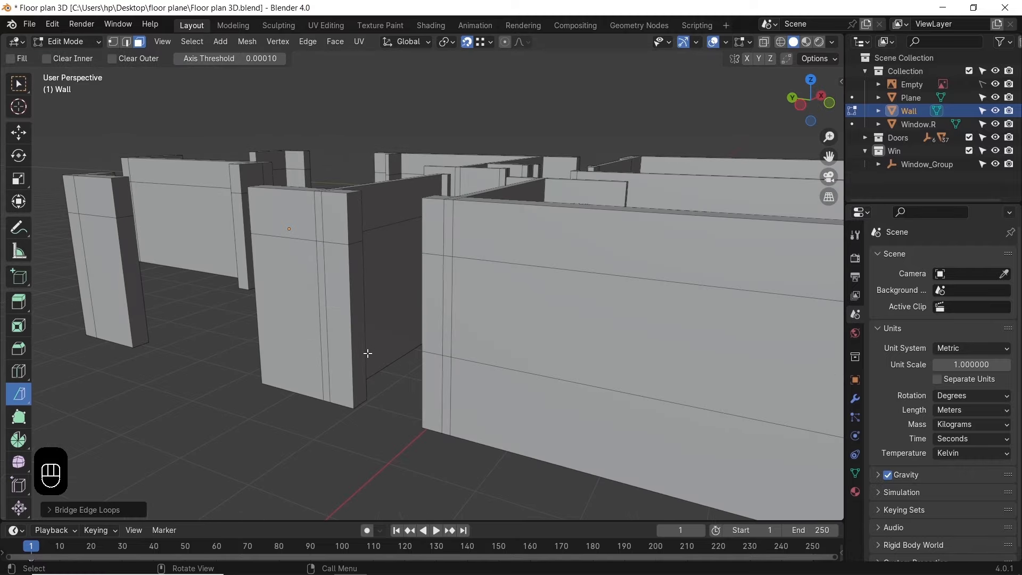
{"action": "key", "text": "ctrl+r"}
{"action": "left_click", "coordinate": [365, 354]}
{"action": "key", "text": "g"}
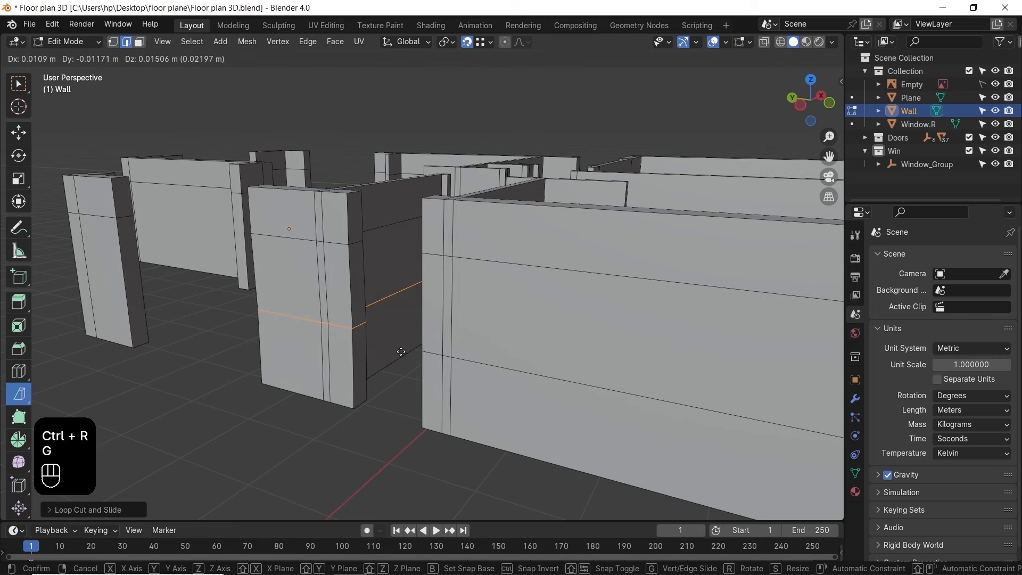
{"action": "key", "text": "z"}
{"action": "left_click", "coordinate": [418, 349]}
{"action": "middle_click_drag", "start_coordinate": [360, 358], "coordinate": [502, 304]}
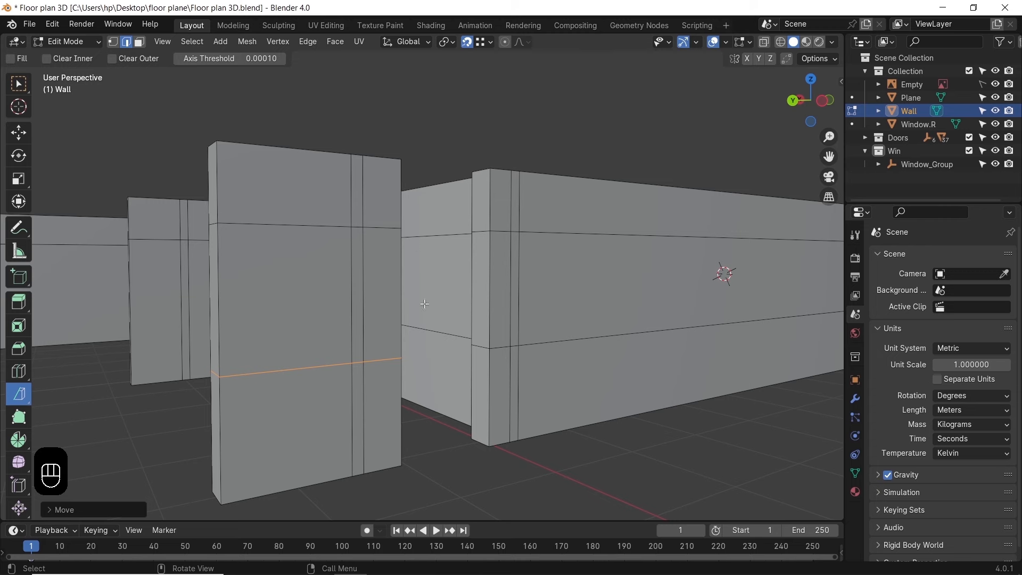
Bridge the two facing upper wall-end faces to close the wall above the narrow side opening
{"action": "left_click_drag", "start_coordinate": [472, 172], "coordinate": [474, 228]}
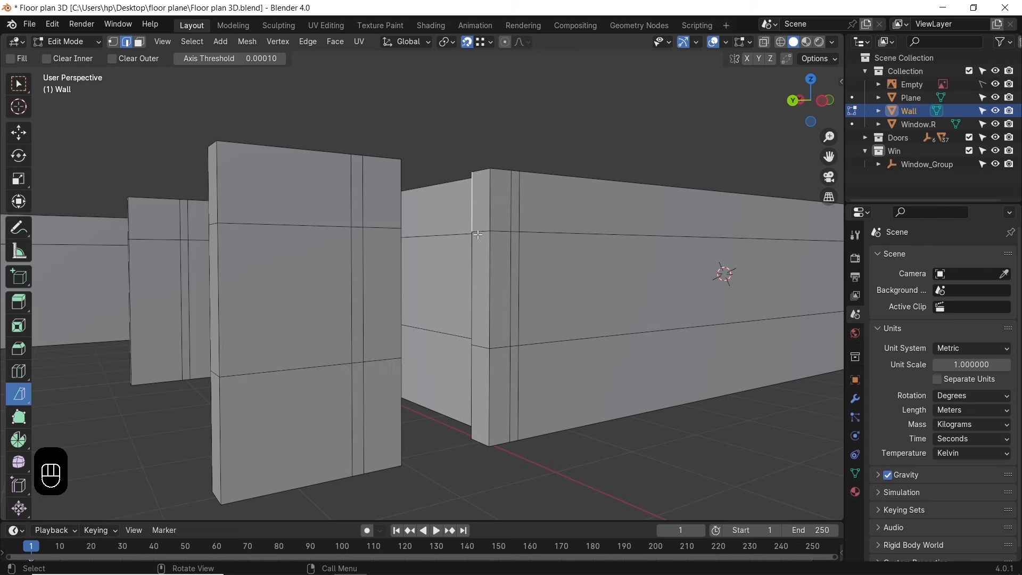
{"action": "key", "text": "3"}
{"action": "left_click", "coordinate": [480, 223]}
{"action": "middle_click_drag", "start_coordinate": [468, 279], "coordinate": [325, 281]}
{"action": "left_click", "coordinate": [343, 210], "text": "shift"}
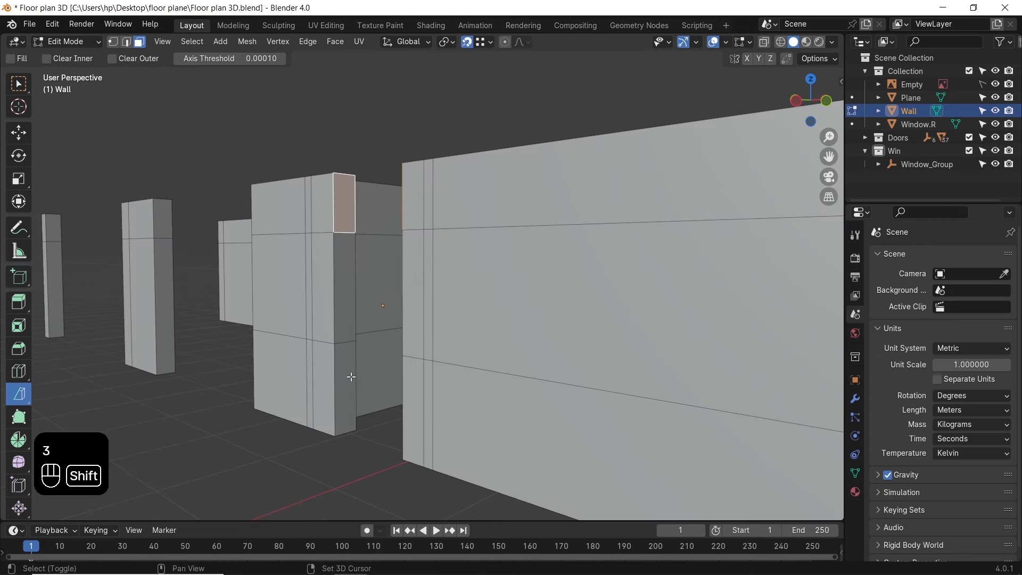
{"action": "right_click", "coordinate": [351, 377]}
{"action": "left_click", "coordinate": [380, 330]}
Bridge the two facing lower wall-end faces to close the wall beneath the narrow side opening
{"action": "left_click", "coordinate": [352, 351]}
{"action": "middle_click_drag", "start_coordinate": [367, 376], "coordinate": [477, 391]}
{"action": "left_click", "coordinate": [478, 394], "text": "shift"}
{"action": "right_click", "coordinate": [467, 406]}
{"action": "left_click", "coordinate": [468, 406]}
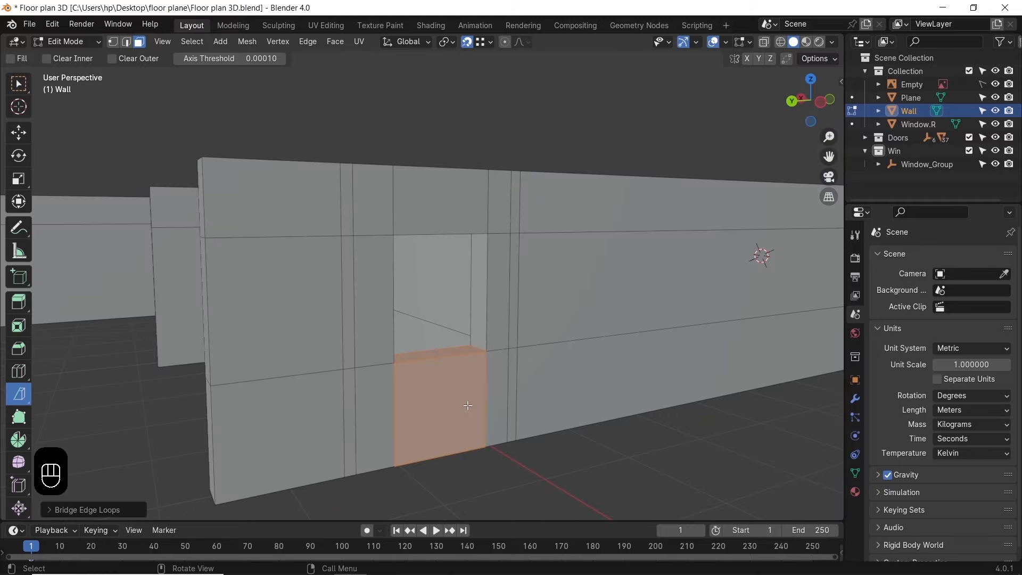
Leave mesh editing and add an Archimesh rail window with the 3D cursor placed at the narrow side opening
{"action": "middle_click_drag", "start_coordinate": [460, 349], "coordinate": [447, 387]}
{"action": "middle_click_drag", "start_coordinate": [457, 332], "coordinate": [507, 296]}
{"action": "scroll", "coordinate": [511, 311], "scroll_direction": "up", "scroll_amount": 2}
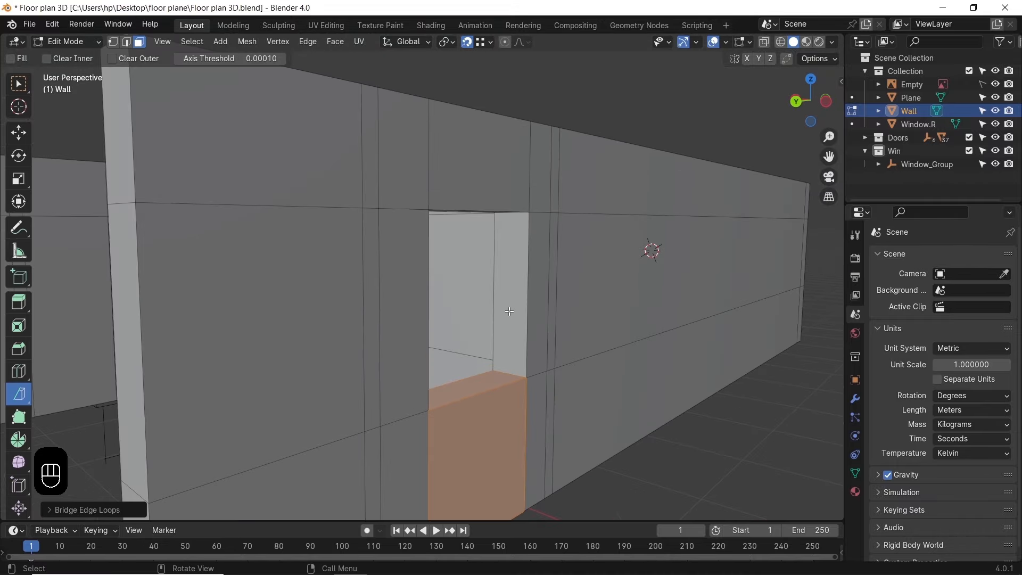
{"action": "key", "text": "Tab"}
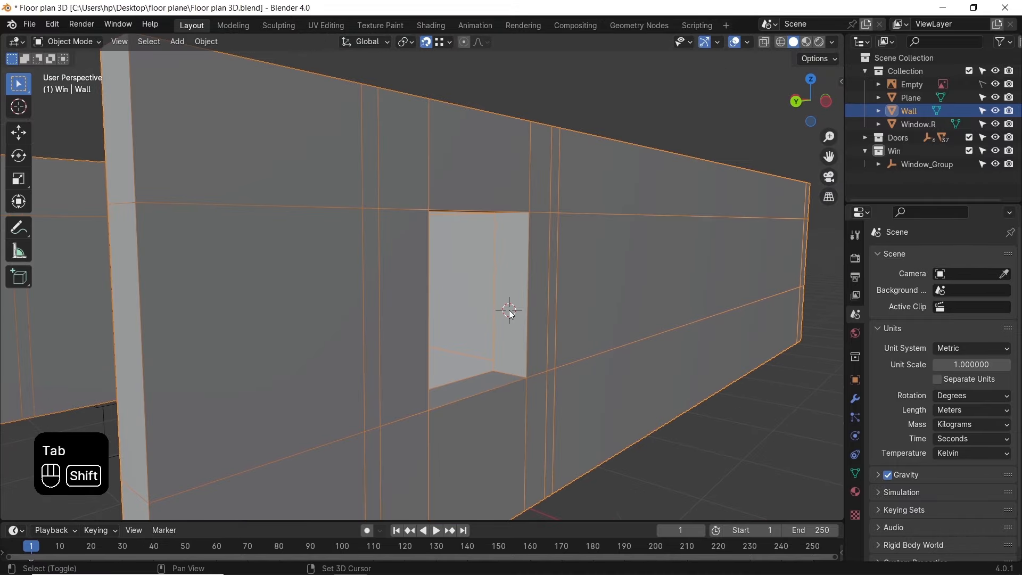
{"action": "key", "text": "shift+a"}
{"action": "mouse_move", "coordinate": [622, 452]}
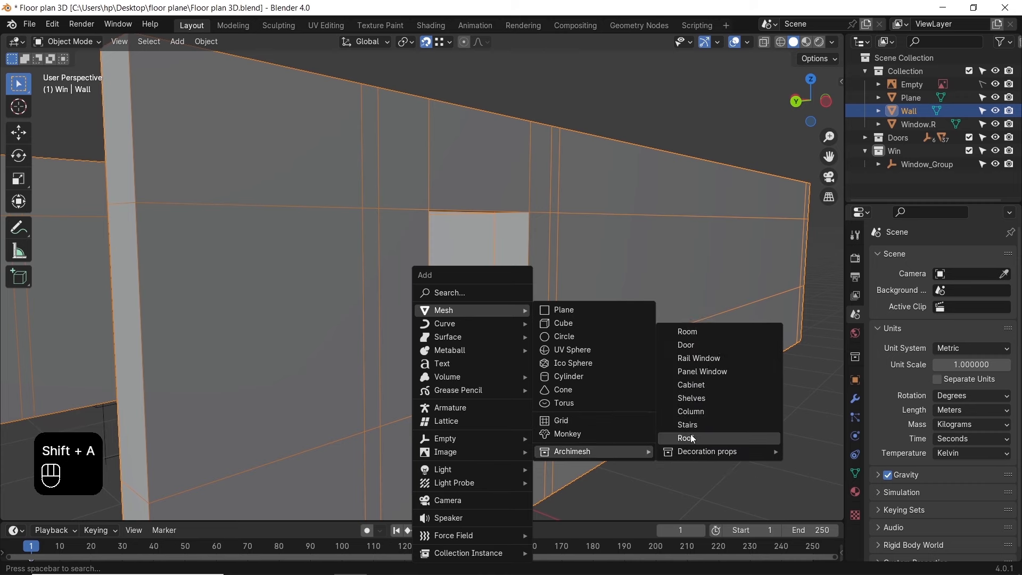
{"action": "left_click", "coordinate": [703, 360]}
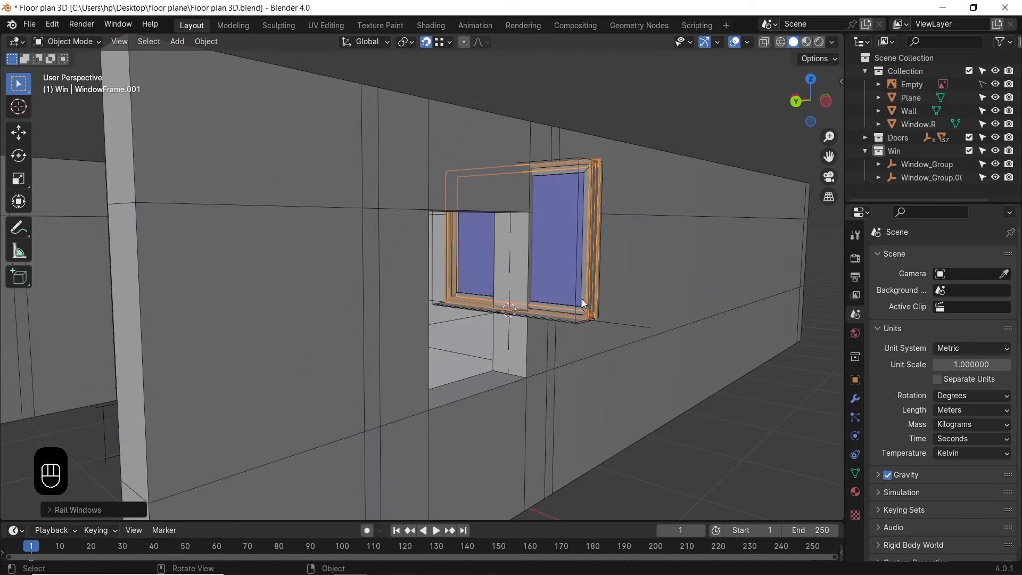
Change the new window's type to Left leaf
{"action": "middle_click_drag", "start_coordinate": [589, 302], "coordinate": [612, 323]}
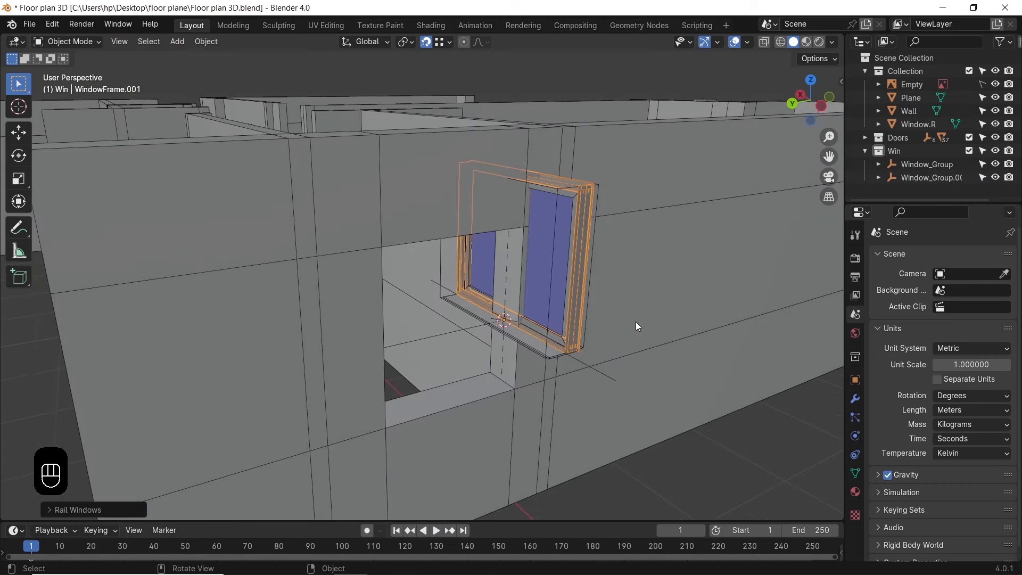
{"action": "key", "text": "n"}
{"action": "left_click", "coordinate": [679, 100]}
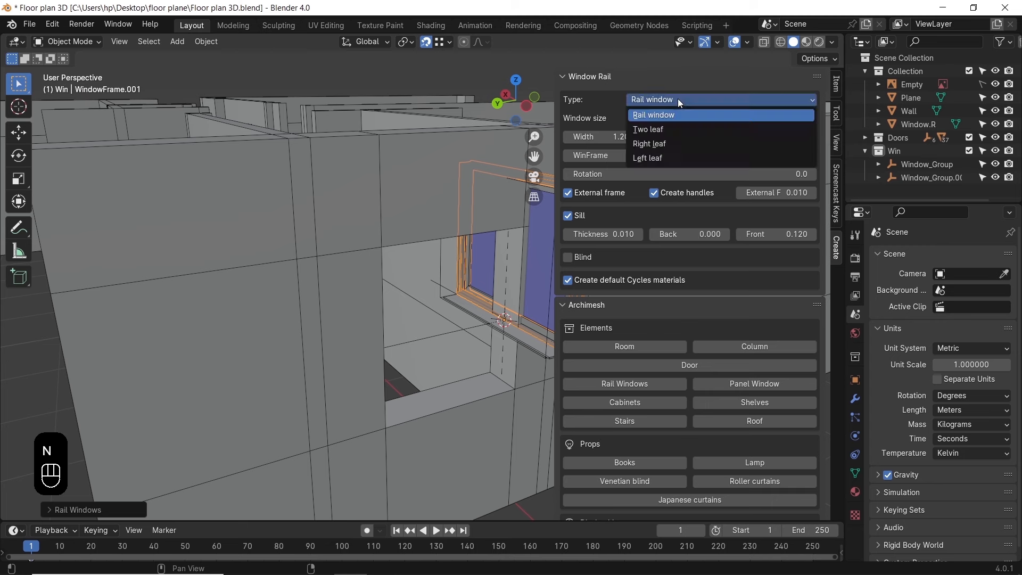
{"action": "left_click", "coordinate": [696, 158]}
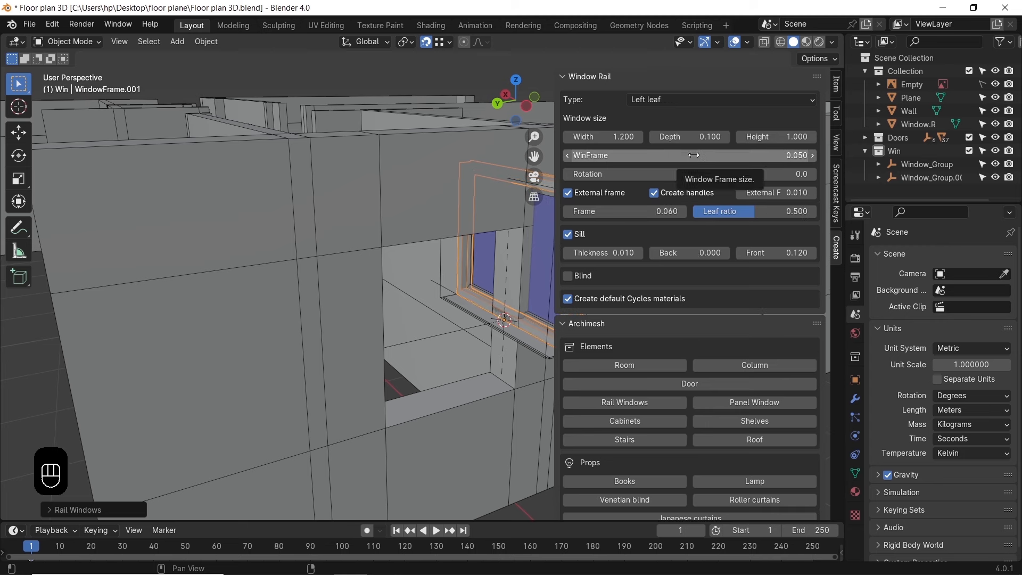
Measure the width of the narrow side opening and set the new window's width to 0.98 m
{"action": "middle_click_drag", "start_coordinate": [503, 288], "coordinate": [448, 280], "text": "shift"}
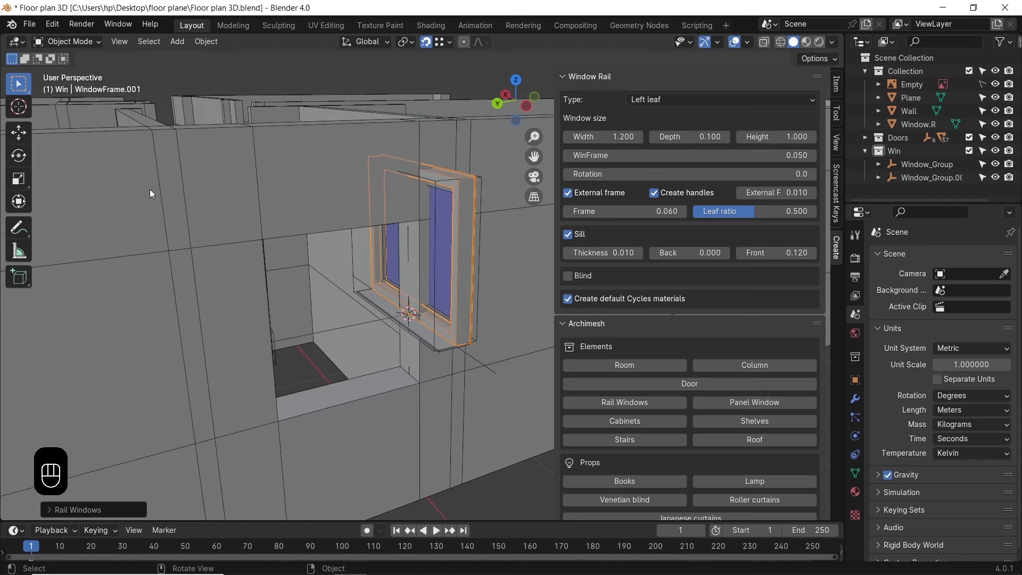
{"action": "left_click", "coordinate": [19, 250]}
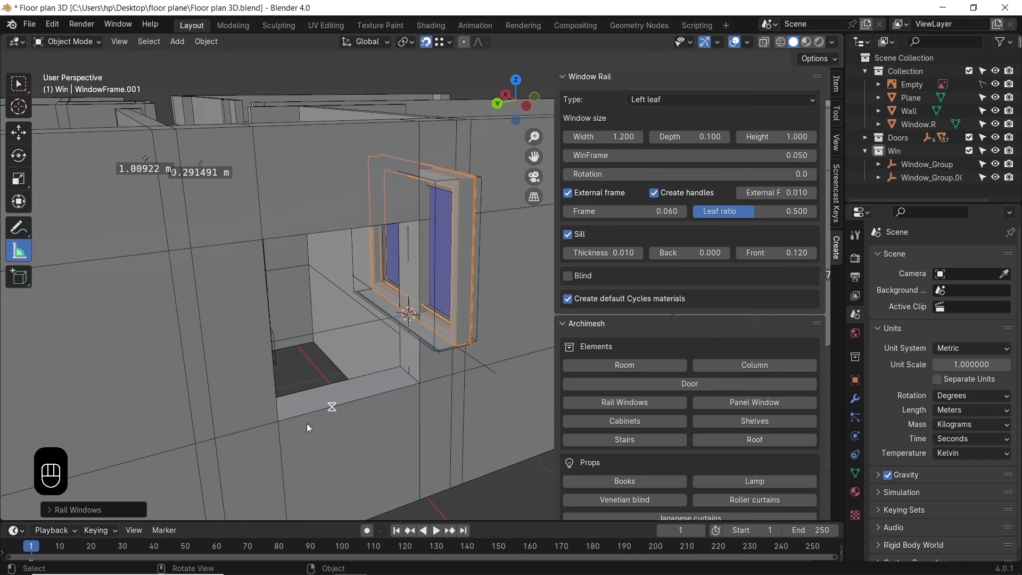
{"action": "left_click_drag", "start_coordinate": [276, 423], "coordinate": [420, 384]}
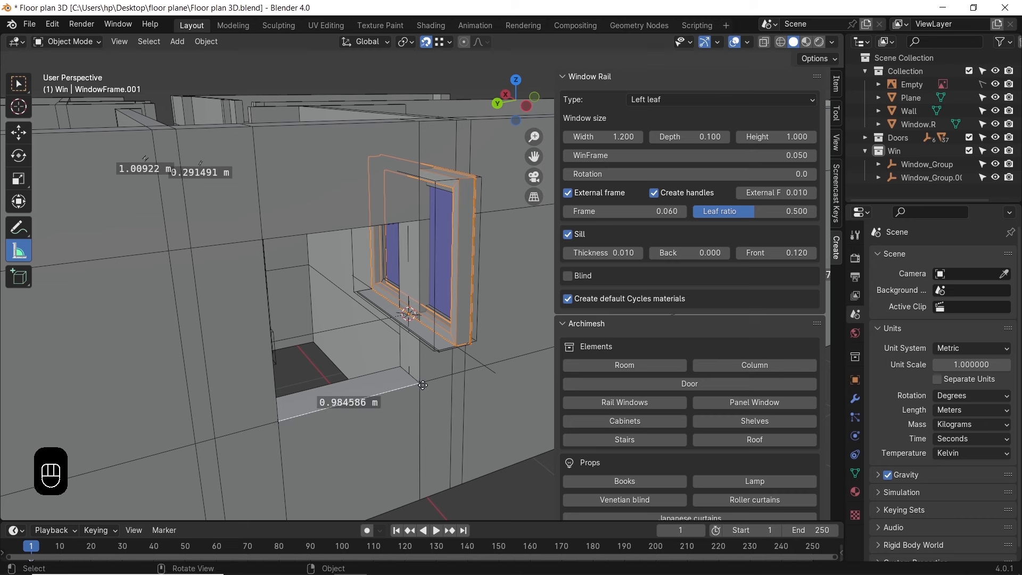
{"action": "left_click", "coordinate": [15, 88]}
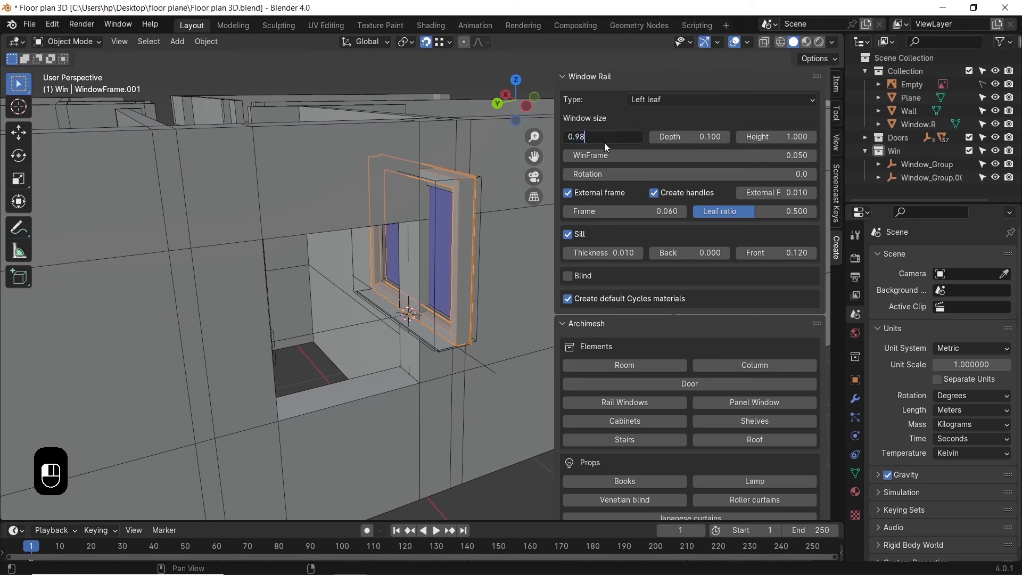
{"action": "key", "text": "Return"}
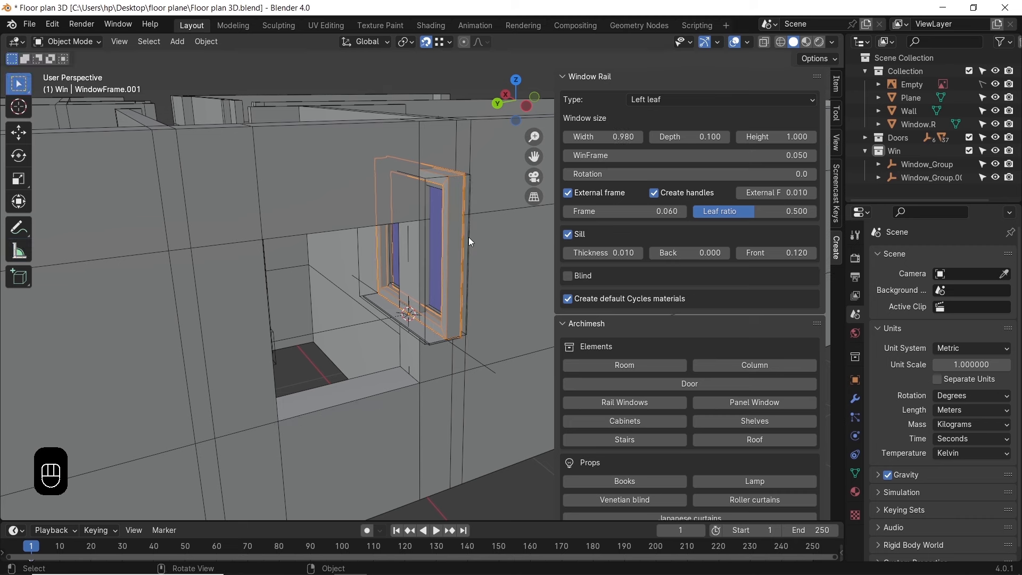
Select the new window's group and rotate it 90 degrees about the Z axis to align with the wall
{"action": "left_click", "coordinate": [464, 353]}
{"action": "key", "text": "r"}
{"action": "key", "text": "z"}
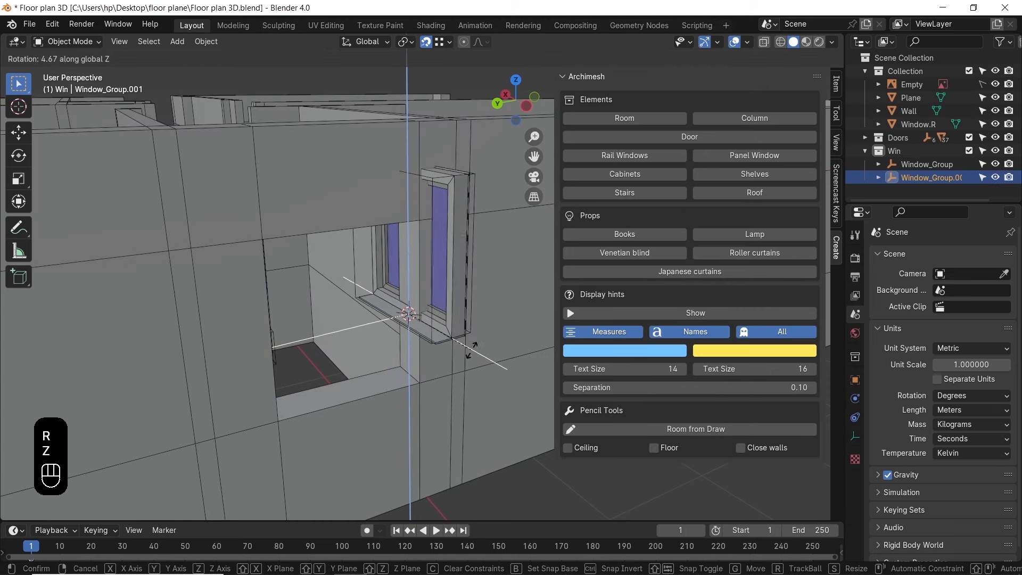
{"action": "key", "text": "KP_9"}
{"action": "key", "text": "KP_0"}
{"action": "key", "text": "KP_Subtract"}
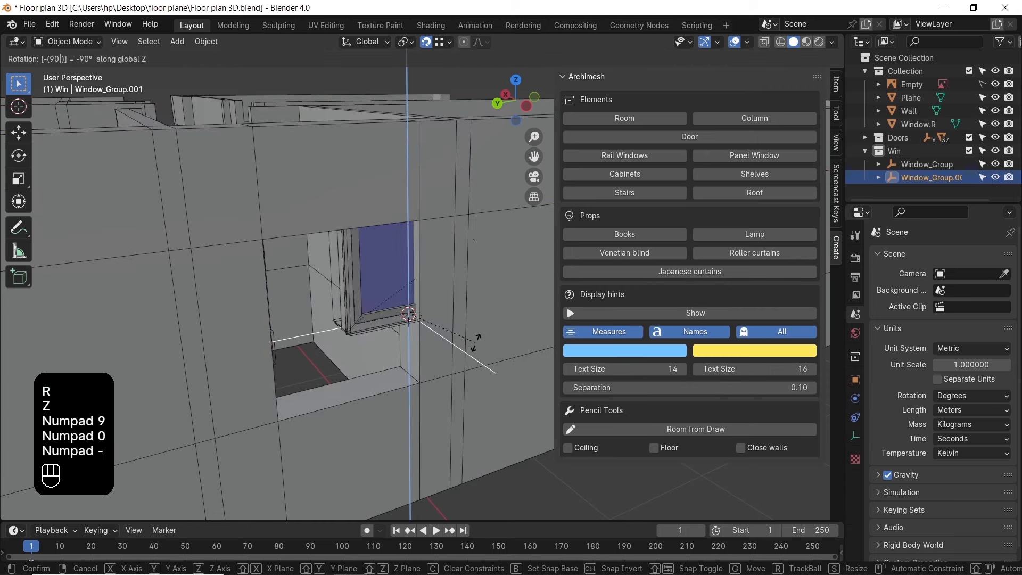
{"action": "key", "text": "KP_Subtract"}
{"action": "left_click", "coordinate": [476, 340]}
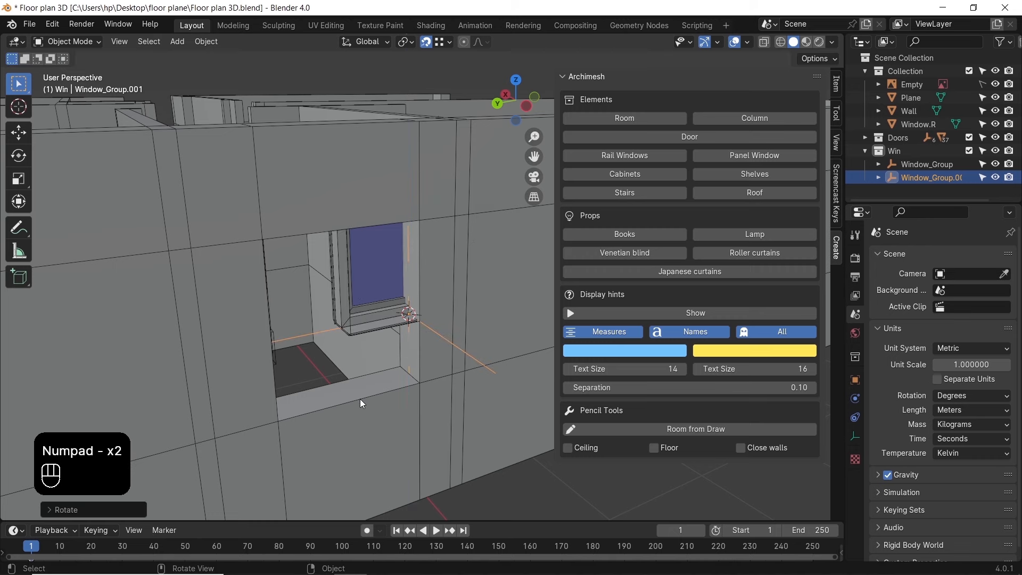
Lower the window group along Z onto the narrow opening's ledge and shift it along Y into the opening
{"action": "key", "text": "g"}
{"action": "key", "text": "z"}
{"action": "left_click", "coordinate": [426, 402]}
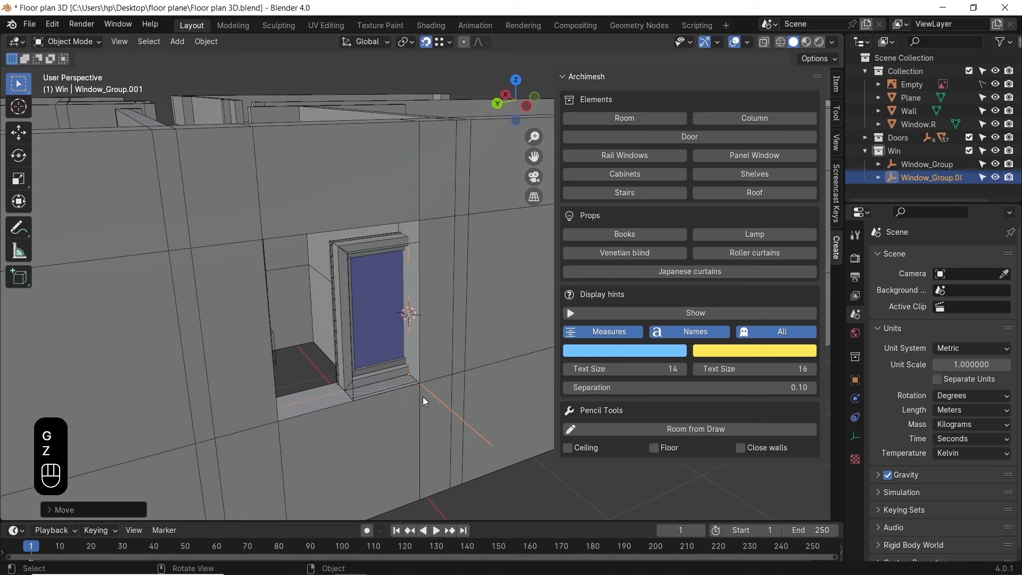
{"action": "middle_click_drag", "start_coordinate": [412, 422], "coordinate": [410, 409]}
{"action": "key", "text": "g"}
{"action": "key", "text": "x"}
{"action": "key", "text": "y"}
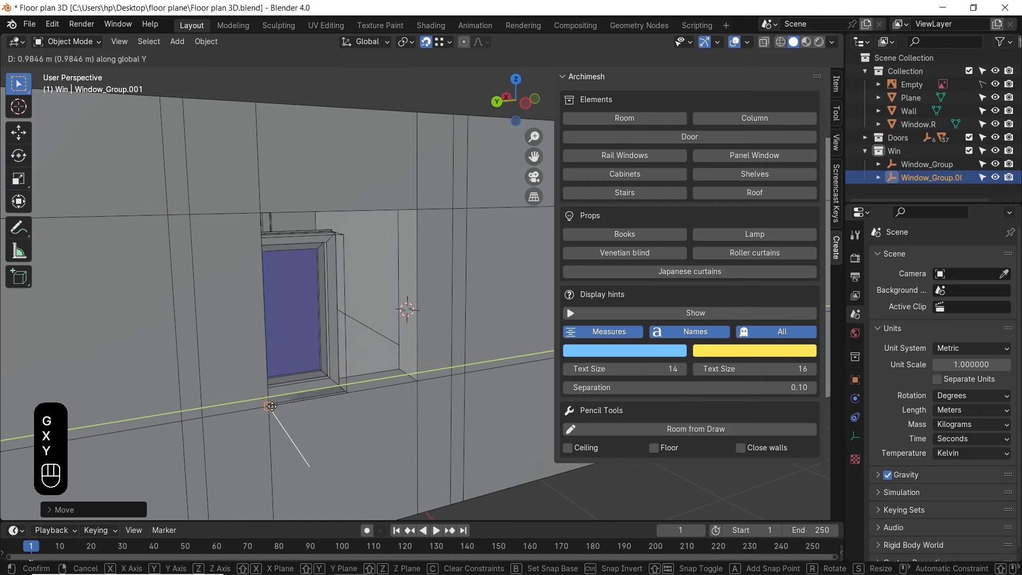
{"action": "left_click", "coordinate": [486, 424]}
Fine-tune the window group's position along Y so the frame fits between the sides of the narrow opening
{"action": "middle_click_drag", "start_coordinate": [485, 425], "coordinate": [462, 353]}
{"action": "scroll", "coordinate": [455, 412], "scroll_direction": "up", "scroll_amount": 4}
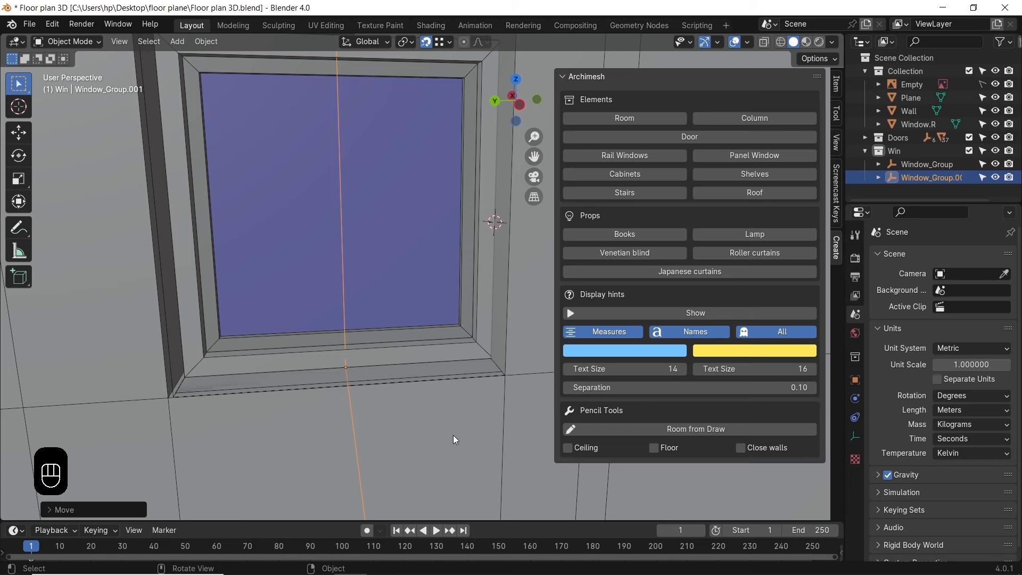
{"action": "key", "text": "g"}
{"action": "key", "text": "x"}
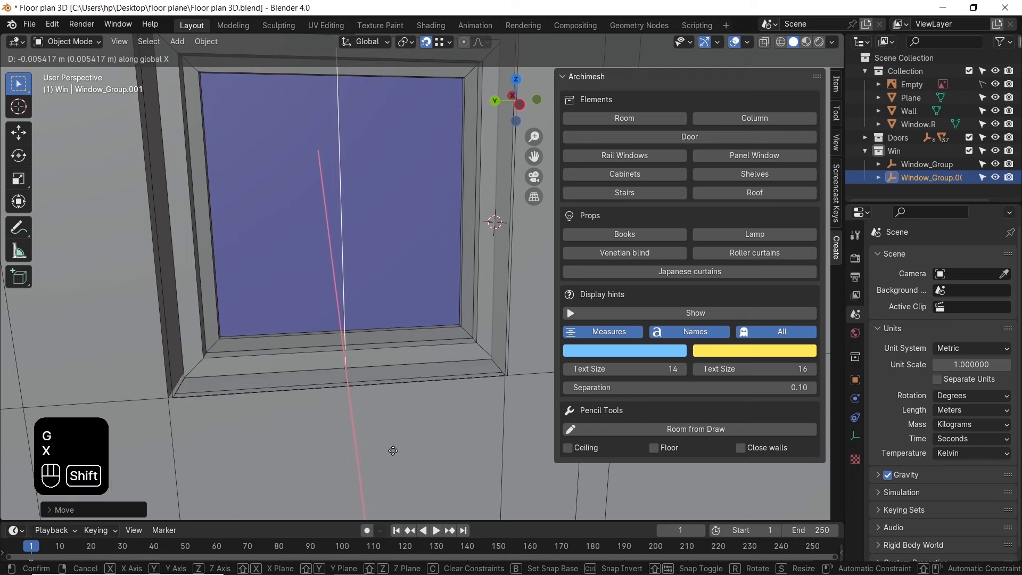
{"action": "key", "text": "y"}
{"action": "key", "text": "shift+x"}
{"action": "key", "text": "shift+y"}
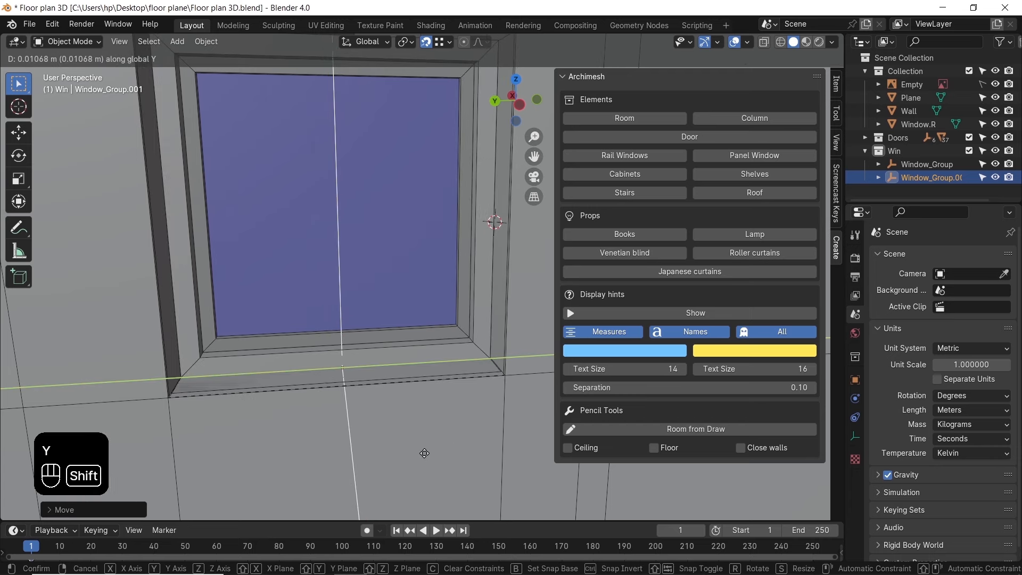
{"action": "left_click", "coordinate": [441, 413]}
{"action": "scroll", "coordinate": [441, 413], "scroll_direction": "down", "scroll_amount": 1}
{"action": "mouse_move", "coordinate": [439, 413]}
{"action": "middle_mouse_down"}
{"action": "mouse_move", "coordinate": [415, 424]}
{"action": "mouse_move", "coordinate": [440, 430]}
{"action": "middle_mouse_up"}
{"action": "key", "text": "g"}
{"action": "key", "text": "y"}
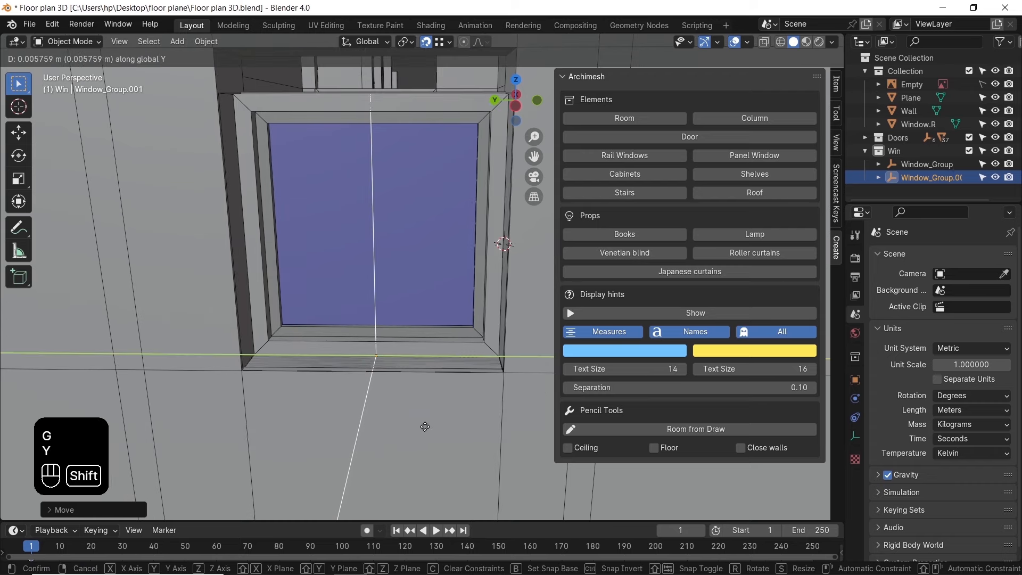
{"action": "left_click", "coordinate": [427, 426]}
Select the window frame in the narrow opening and turn off its sill
{"action": "middle_click_drag", "start_coordinate": [427, 426], "coordinate": [461, 409]}
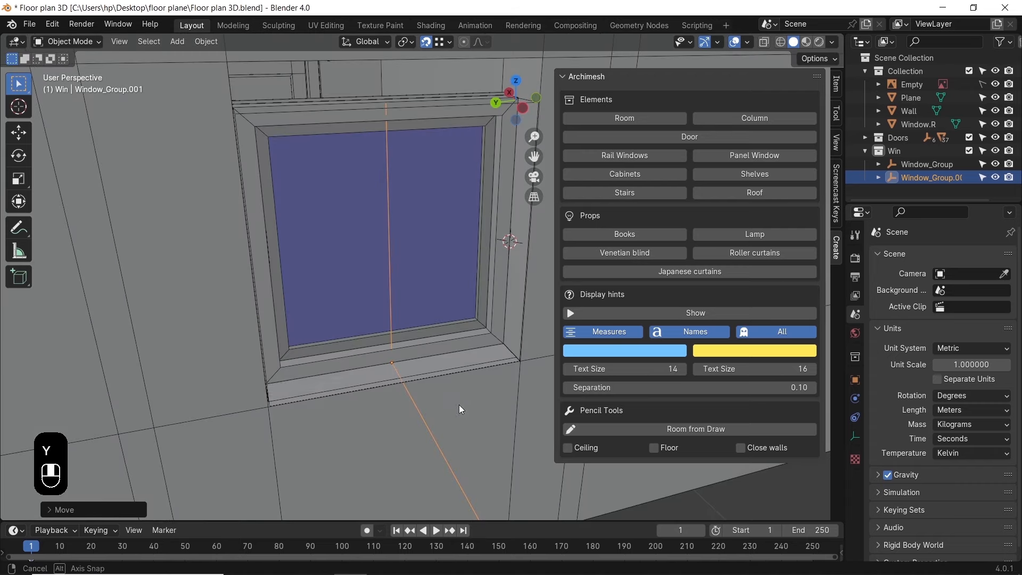
{"action": "left_click", "coordinate": [463, 113]}
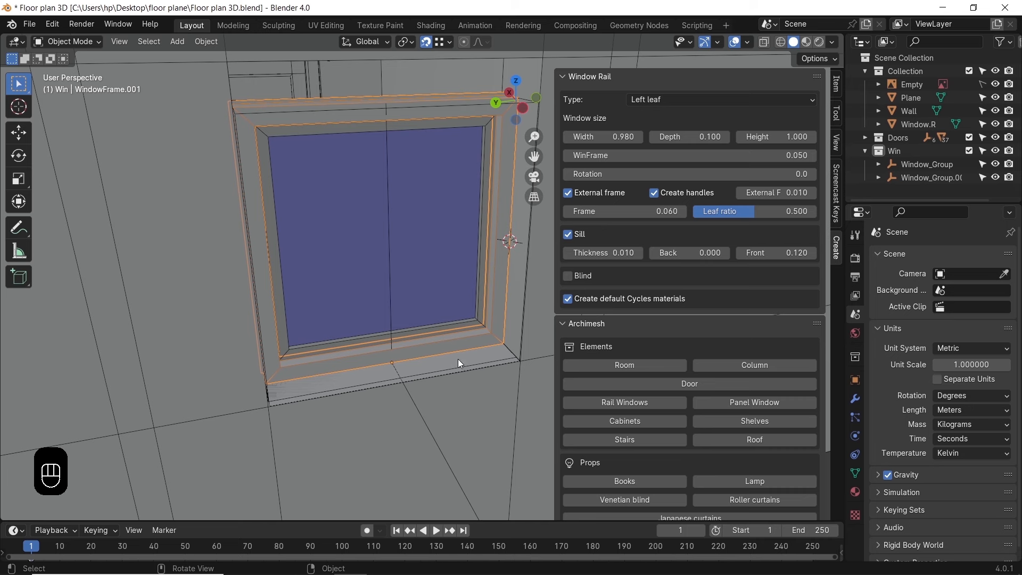
{"action": "left_click", "coordinate": [568, 234]}
{"action": "left_click", "coordinate": [570, 234]}
{"action": "left_click", "coordinate": [570, 235]}
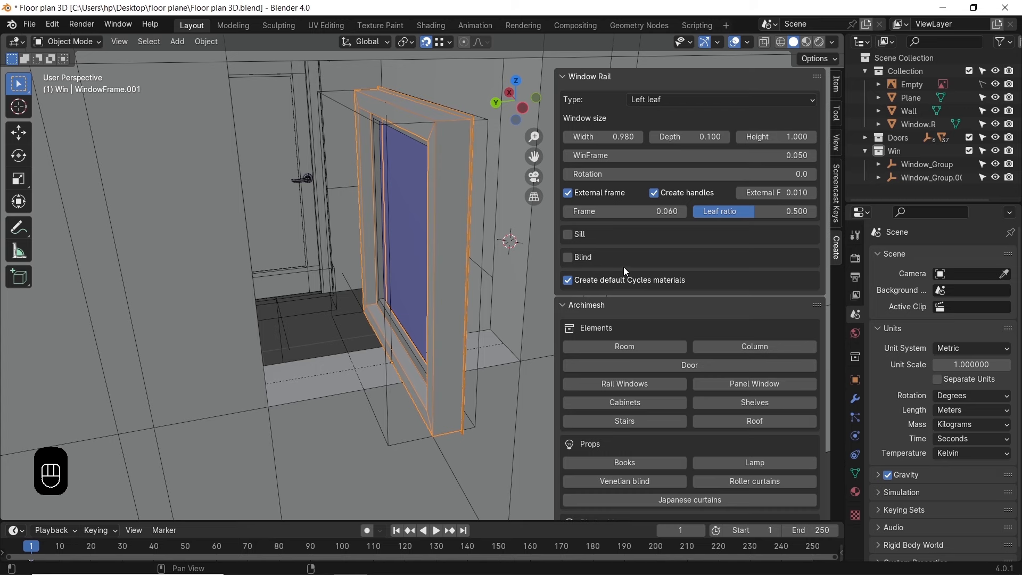
Rotate the sill-less window's group 90 degrees about Z to line it up with the wall again
{"action": "middle_click_drag", "start_coordinate": [488, 284], "coordinate": [432, 292]}
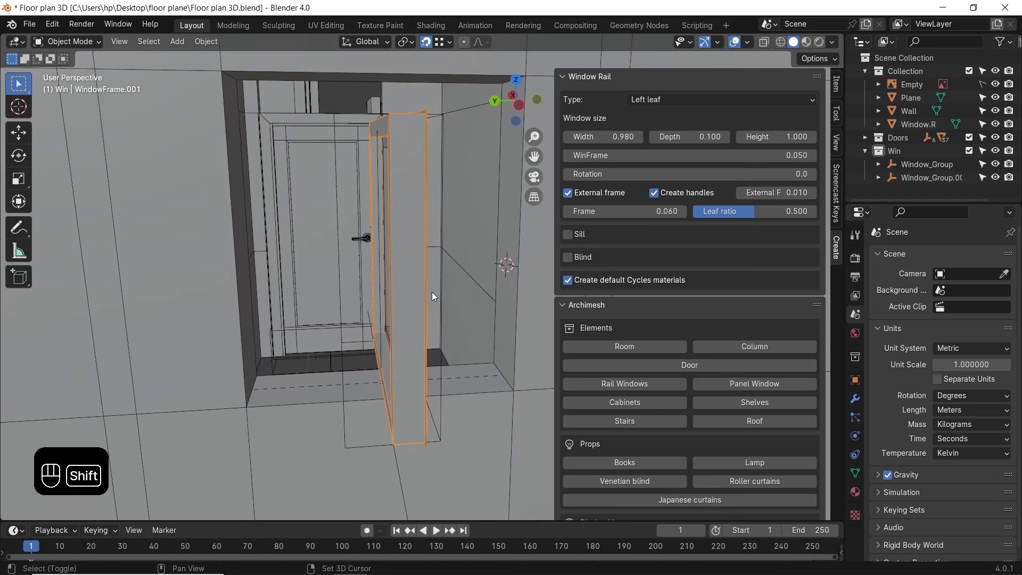
{"action": "left_click", "coordinate": [399, 467]}
{"action": "key", "text": "r"}
{"action": "key", "text": "z"}
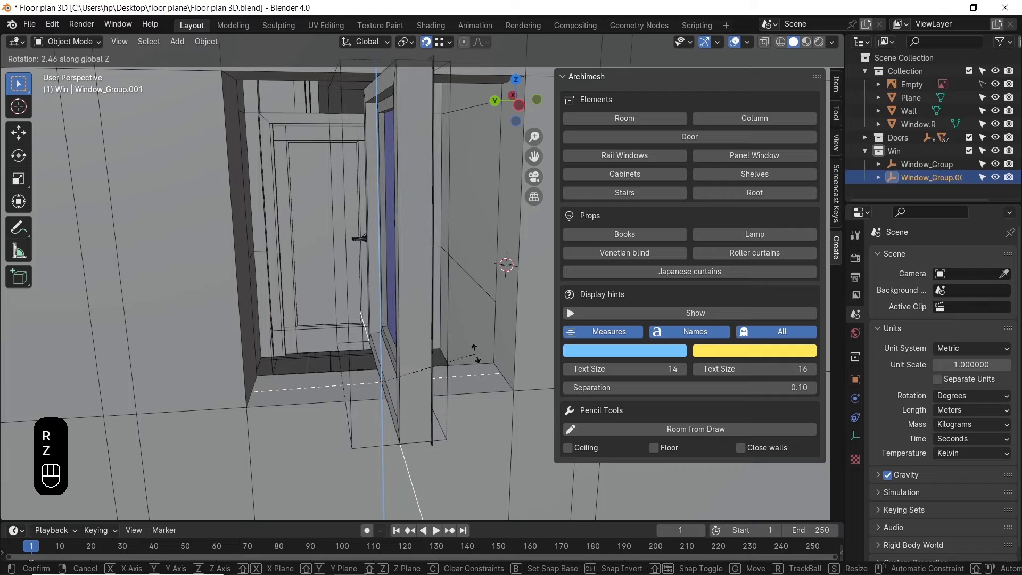
{"action": "key", "text": "KP_9"}
{"action": "key", "text": "KP_0"}
{"action": "left_click", "coordinate": [461, 355]}
Adjust the window group along X within the wall's thickness and save the file
{"action": "middle_click_drag", "start_coordinate": [433, 335], "coordinate": [474, 375]}
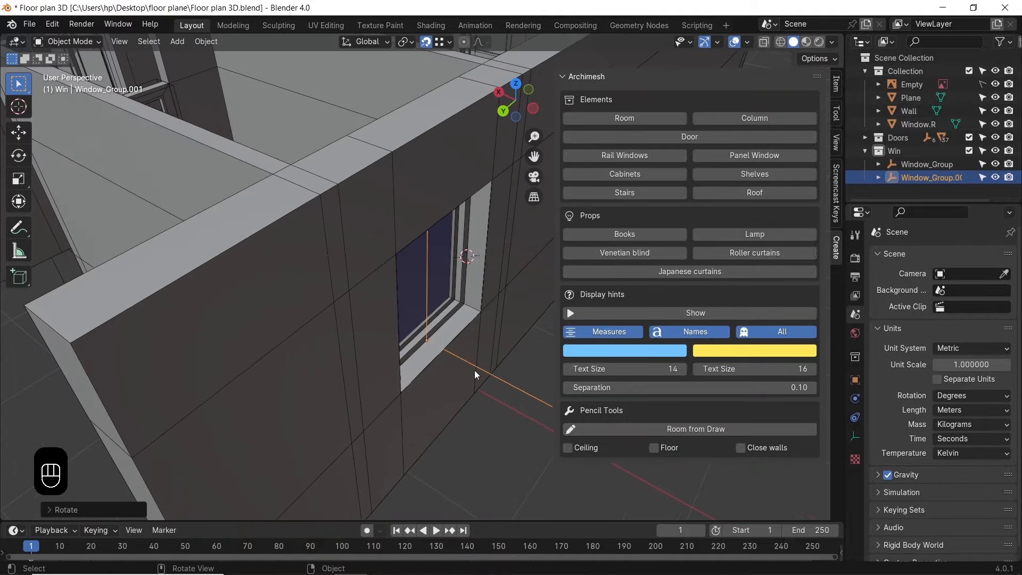
{"action": "key", "text": "g"}
{"action": "key", "text": "x"}
{"action": "key", "text": "g"}
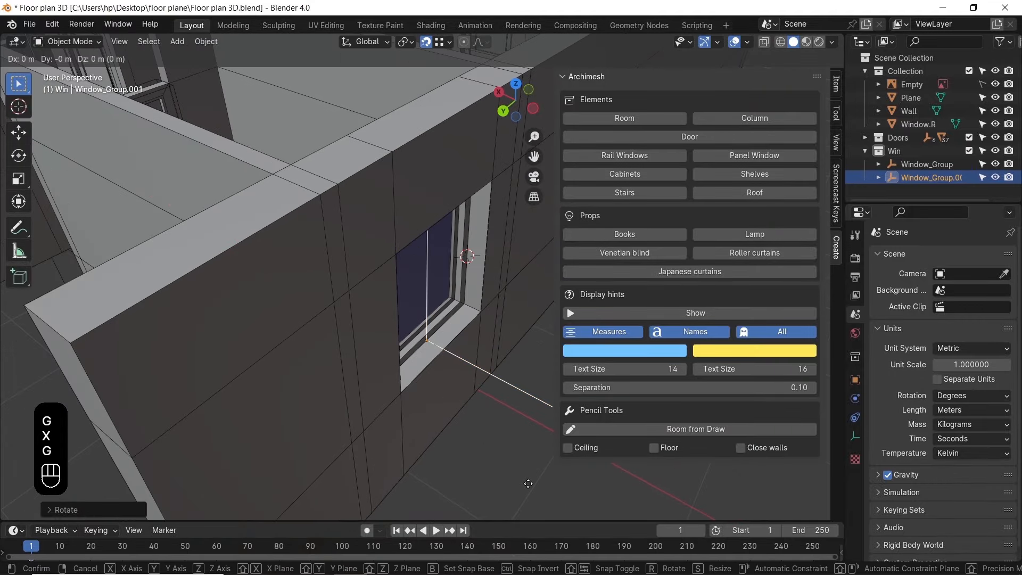
{"action": "left_click", "coordinate": [467, 418]}
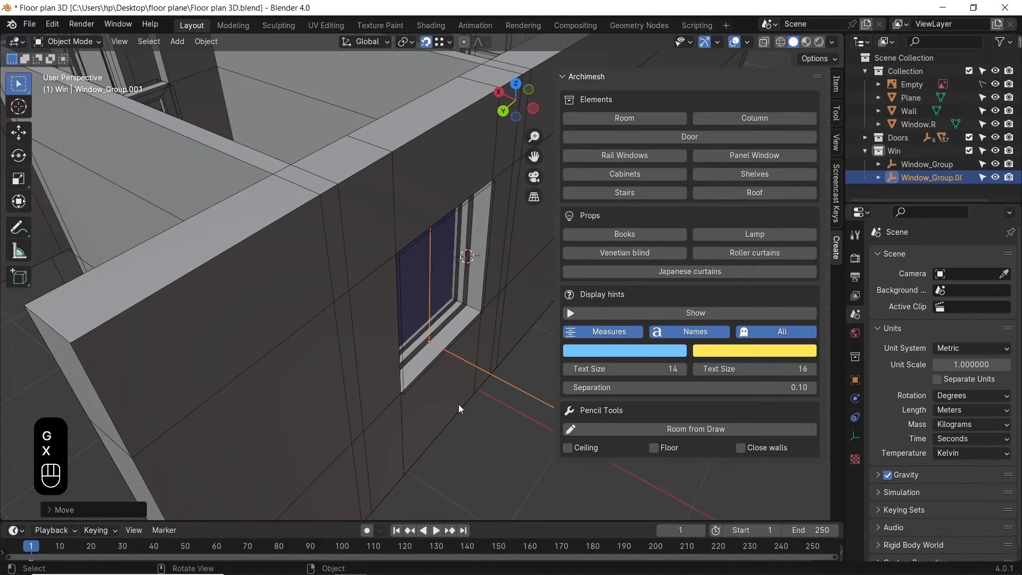
{"action": "key", "text": "n"}
{"action": "middle_click_drag", "start_coordinate": [516, 350], "coordinate": [423, 397]}
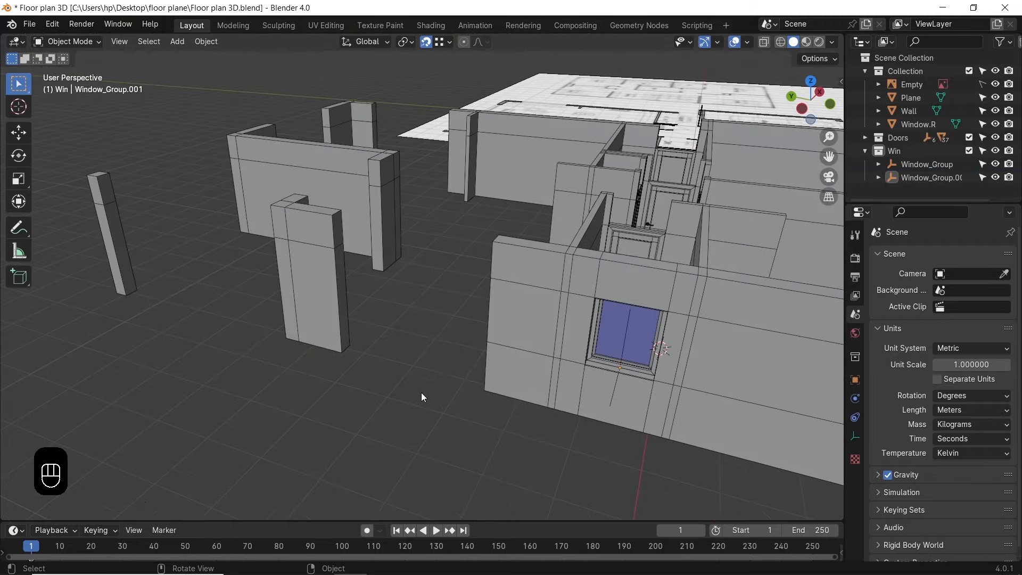
{"action": "key", "text": "ctrl+s"}
Add an Archimesh panel window to the scene
{"action": "scroll", "coordinate": [414, 394], "scroll_direction": "up", "scroll_amount": 2}
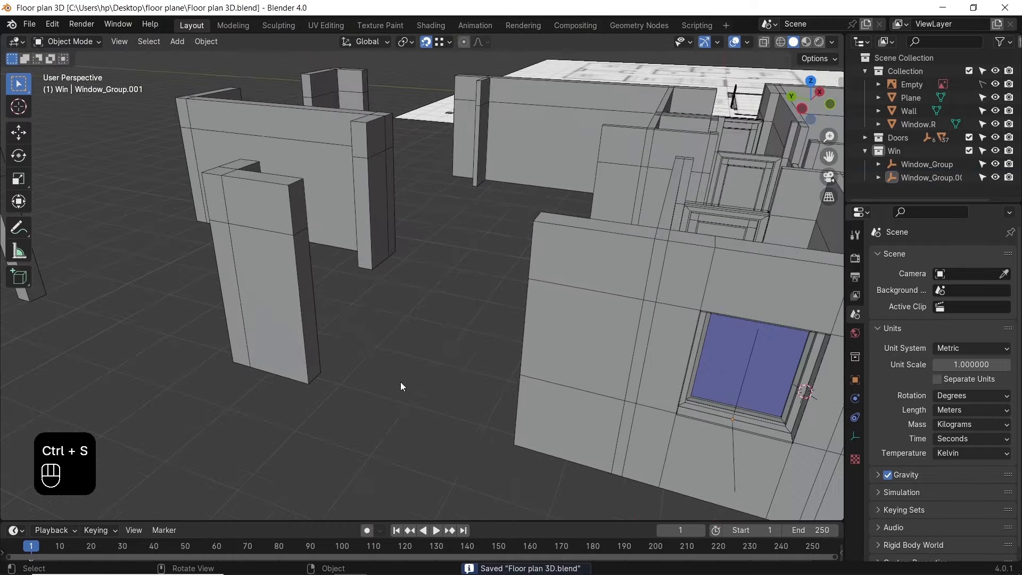
{"action": "left_click", "coordinate": [309, 289]}
{"action": "middle_click_drag", "start_coordinate": [368, 345], "coordinate": [482, 345]}
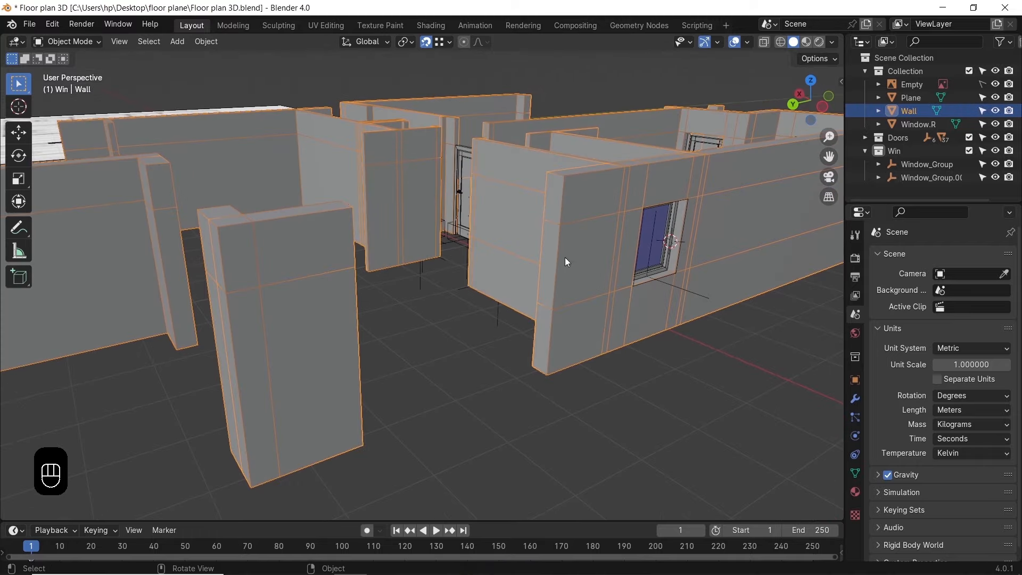
{"action": "key", "text": "shift+a"}
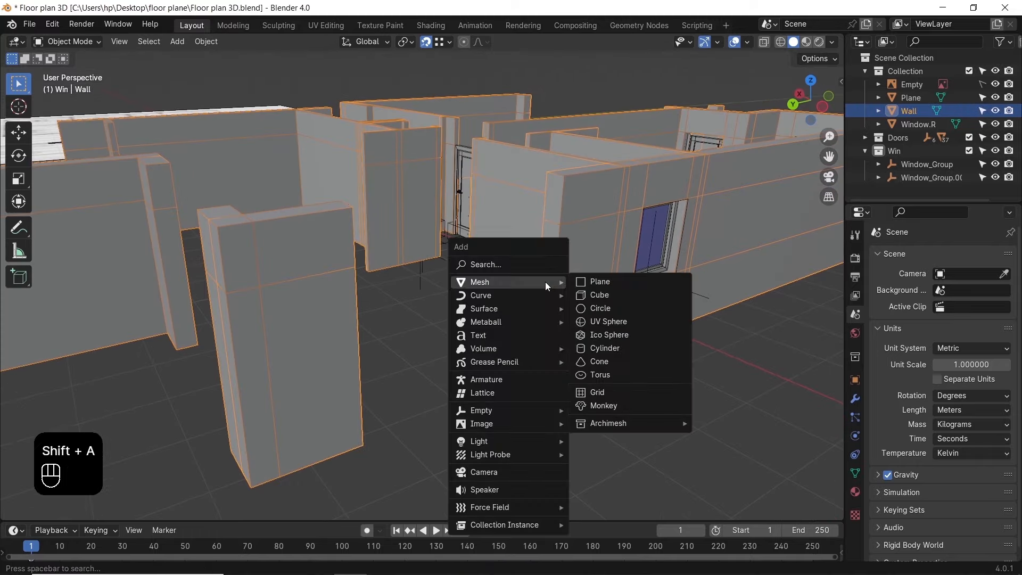
{"action": "mouse_move", "coordinate": [674, 421]}
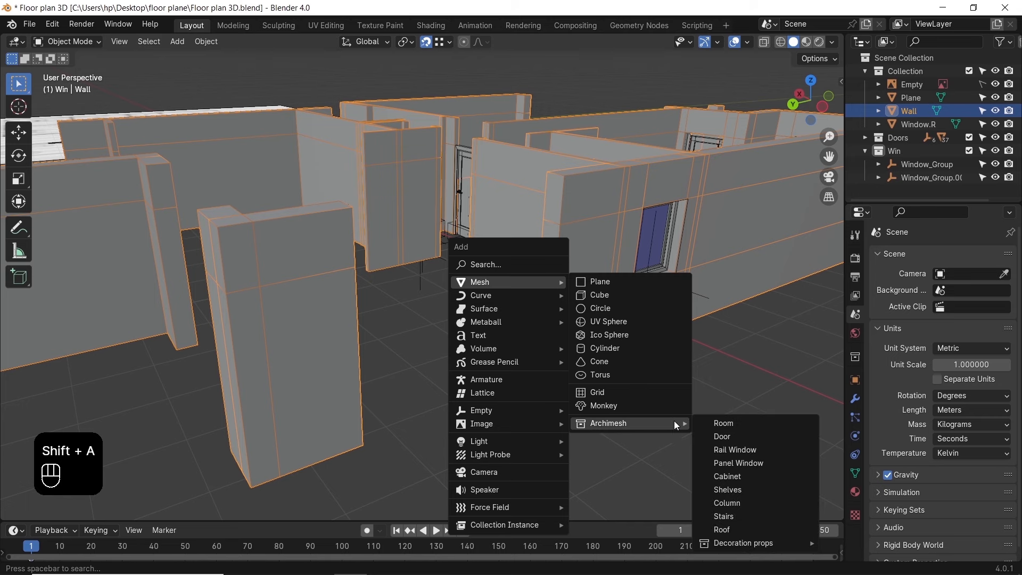
{"action": "left_click", "coordinate": [764, 467]}
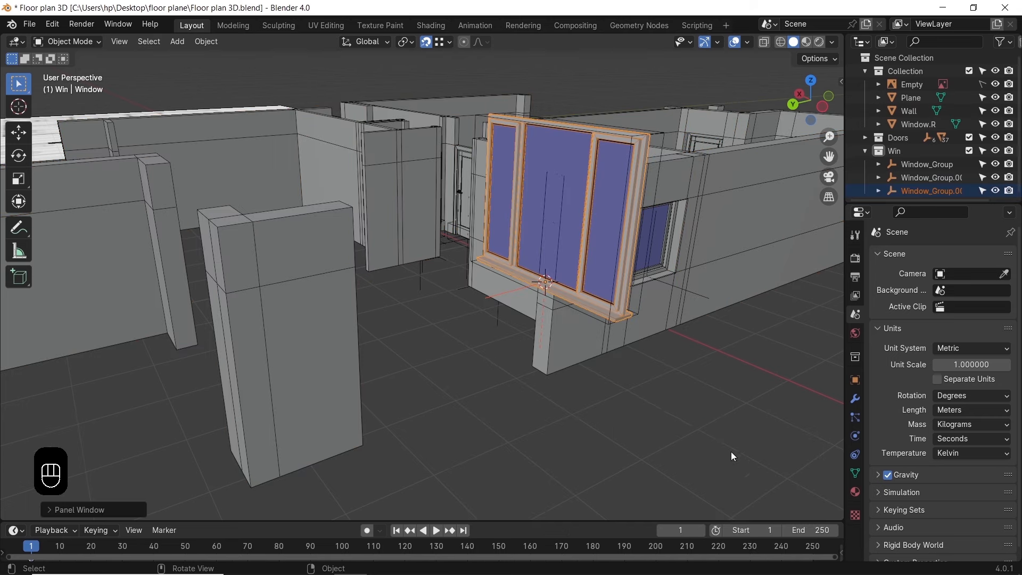
Lower the panel window along Z to the base of the wall and move it along Y to the middle of the wide opening
{"action": "middle_click_drag", "start_coordinate": [468, 248], "coordinate": [481, 308], "text": "shift"}
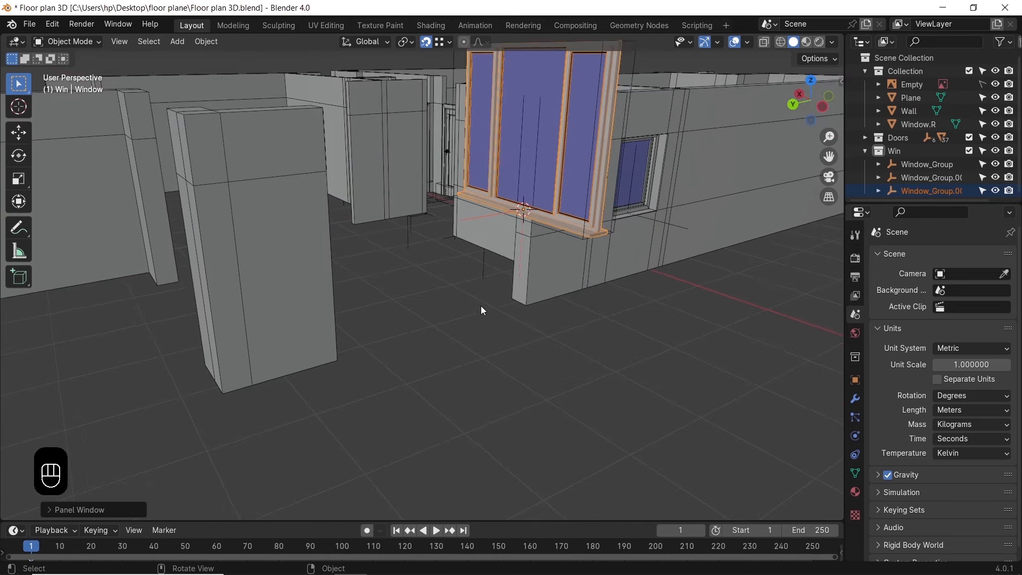
{"action": "key", "text": "g"}
{"action": "key", "text": "z"}
{"action": "left_click", "coordinate": [505, 306]}
{"action": "scroll", "coordinate": [508, 324], "scroll_direction": "up", "scroll_amount": 2}
{"action": "middle_click_drag", "start_coordinate": [481, 317], "coordinate": [424, 333]}
{"action": "key", "text": "g"}
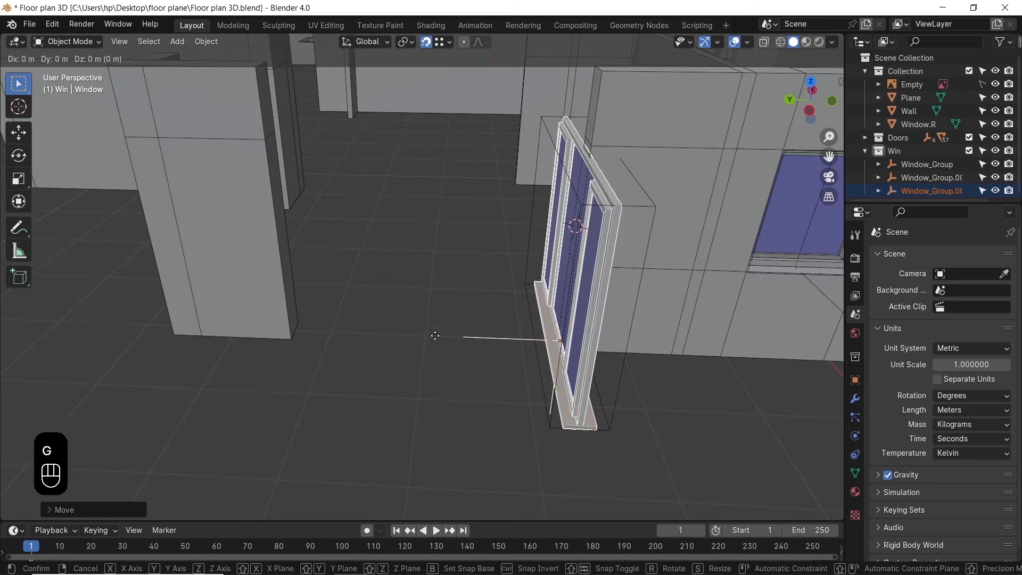
{"action": "key", "text": "x"}
{"action": "key", "text": "y"}
{"action": "left_click", "coordinate": [324, 337]}
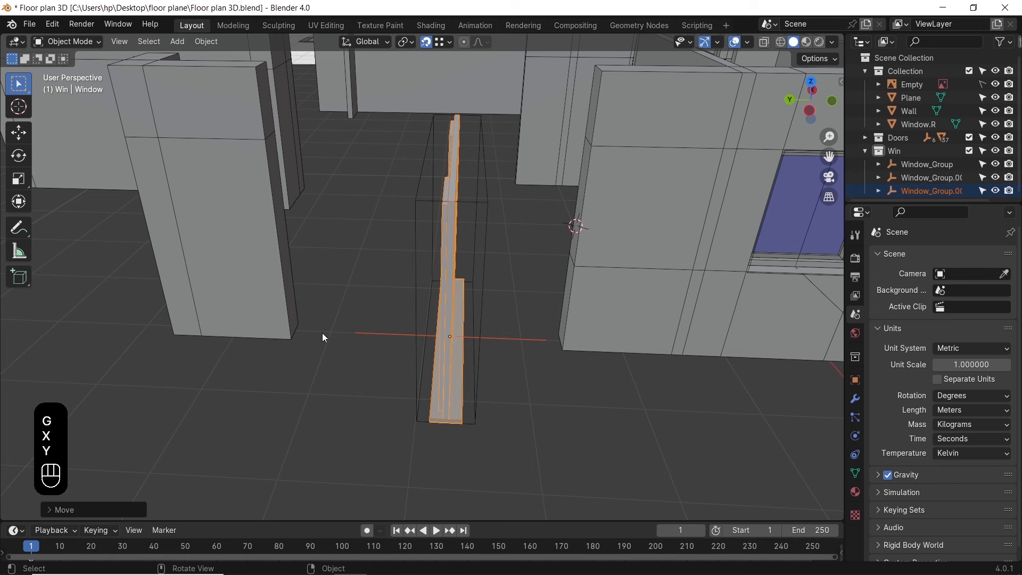
Measure the width of the wide opening between the two wall ends and show the panel window's settings
{"action": "left_click", "coordinate": [19, 250]}
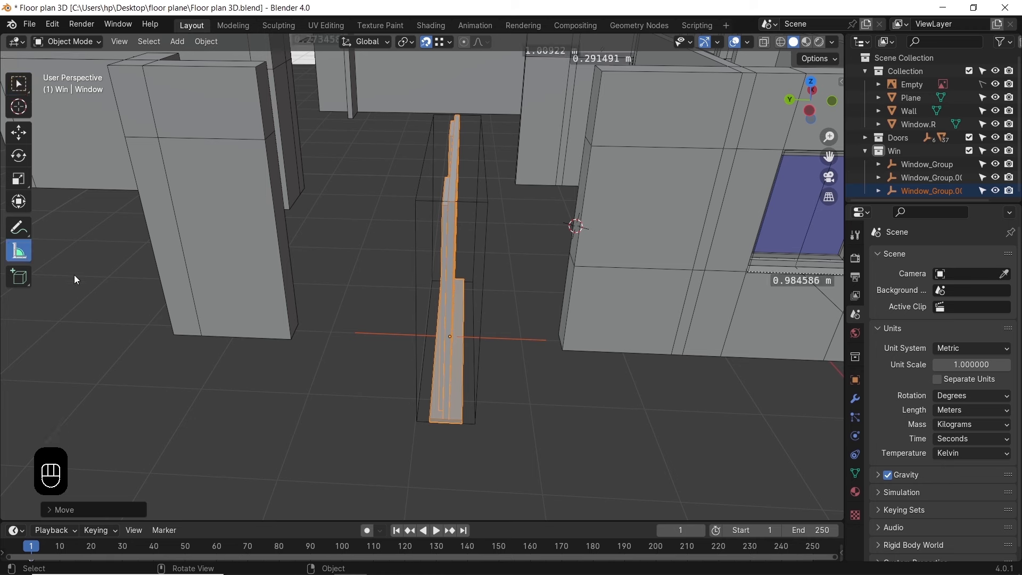
{"action": "left_click_drag", "start_coordinate": [292, 340], "coordinate": [564, 351]}
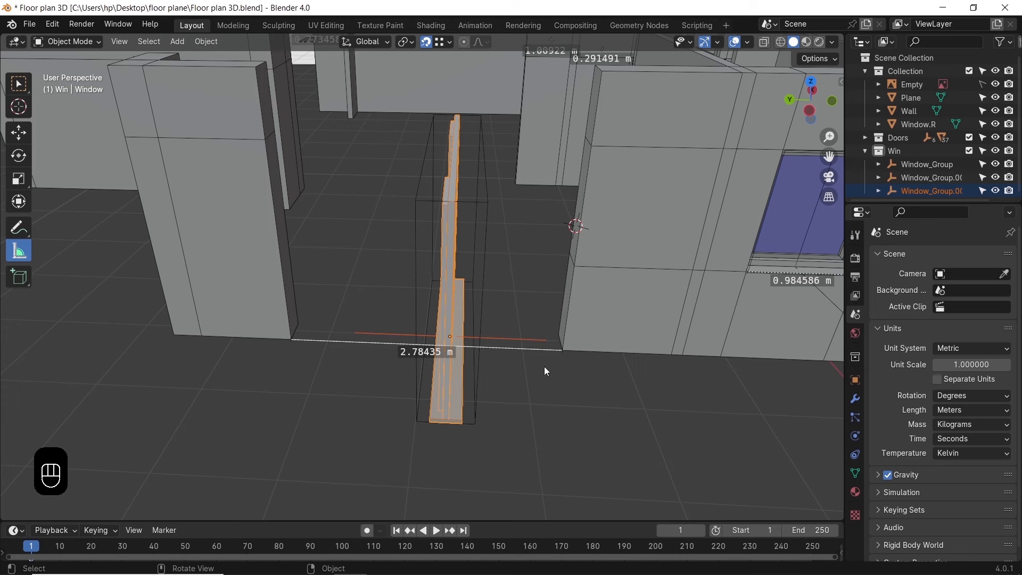
{"action": "left_click", "coordinate": [26, 94]}
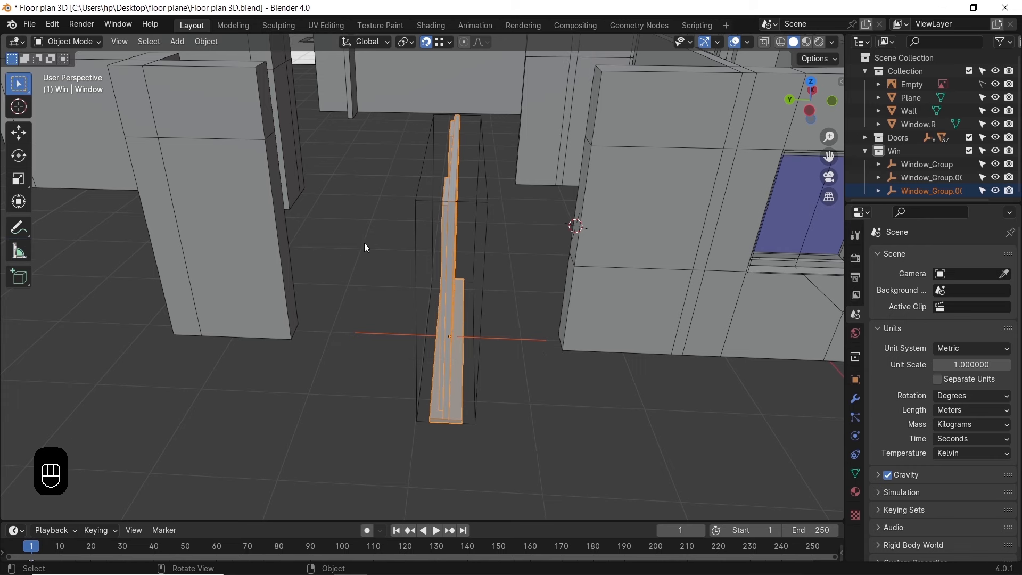
{"action": "key", "text": "n"}
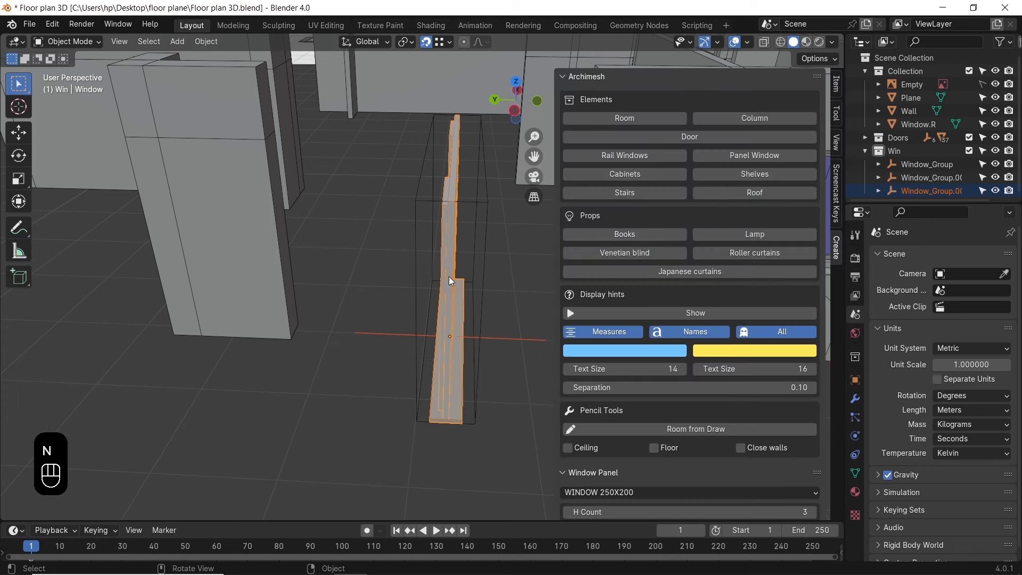
Select the panel window in the wide opening and set its third panel's width to 80
{"action": "middle_click_drag", "start_coordinate": [445, 374], "coordinate": [518, 271]}
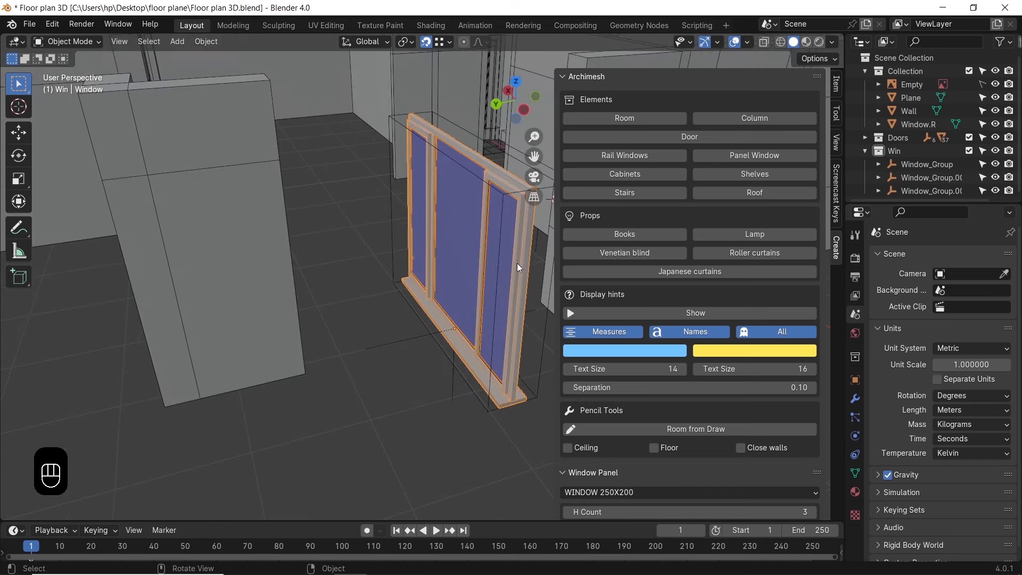
{"action": "left_click", "coordinate": [417, 382]}
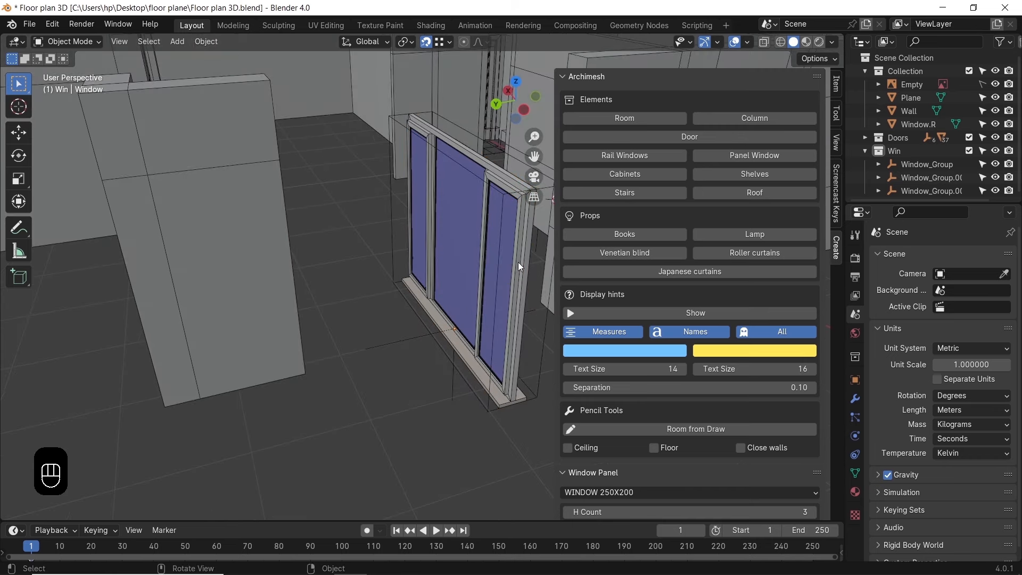
{"action": "left_click", "coordinate": [521, 267]}
{"action": "middle_click_drag", "start_coordinate": [481, 274], "coordinate": [425, 250], "text": "shift"}
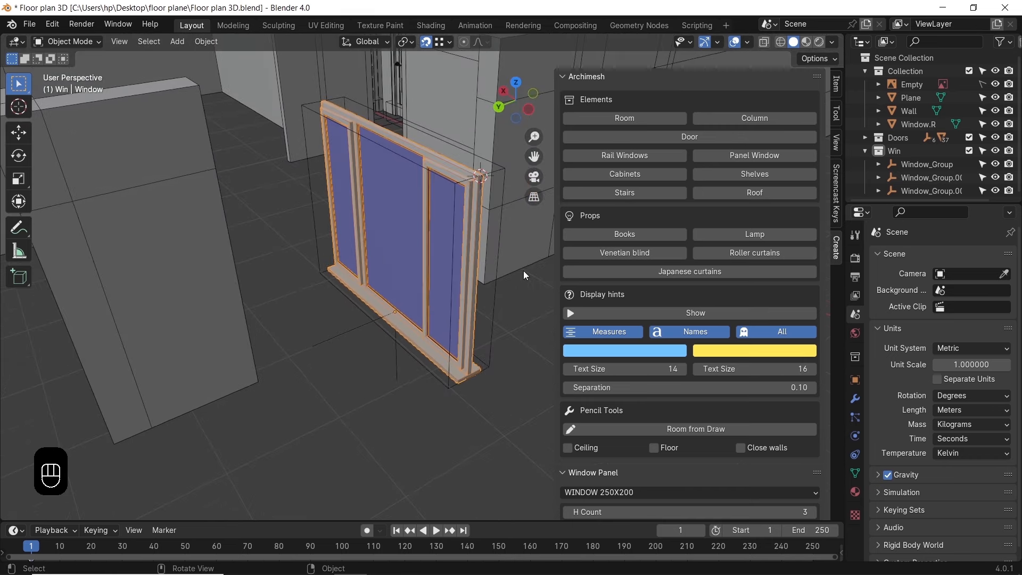
{"action": "scroll", "coordinate": [671, 289], "scroll_direction": "down", "scroll_amount": 7}
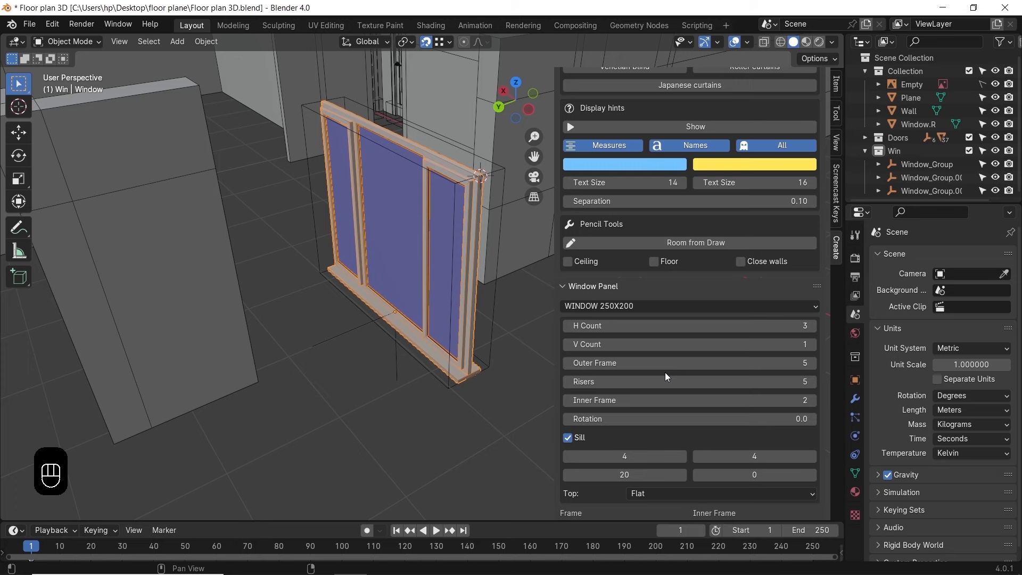
{"action": "middle_click_drag", "start_coordinate": [548, 340], "coordinate": [520, 323]}
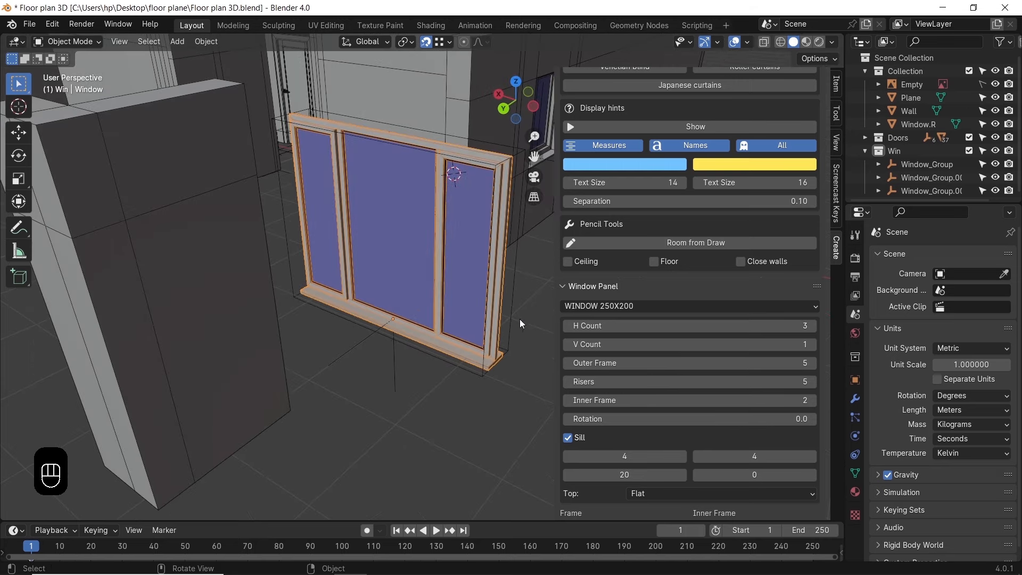
{"action": "scroll", "coordinate": [671, 317], "scroll_direction": "down", "scroll_amount": 3}
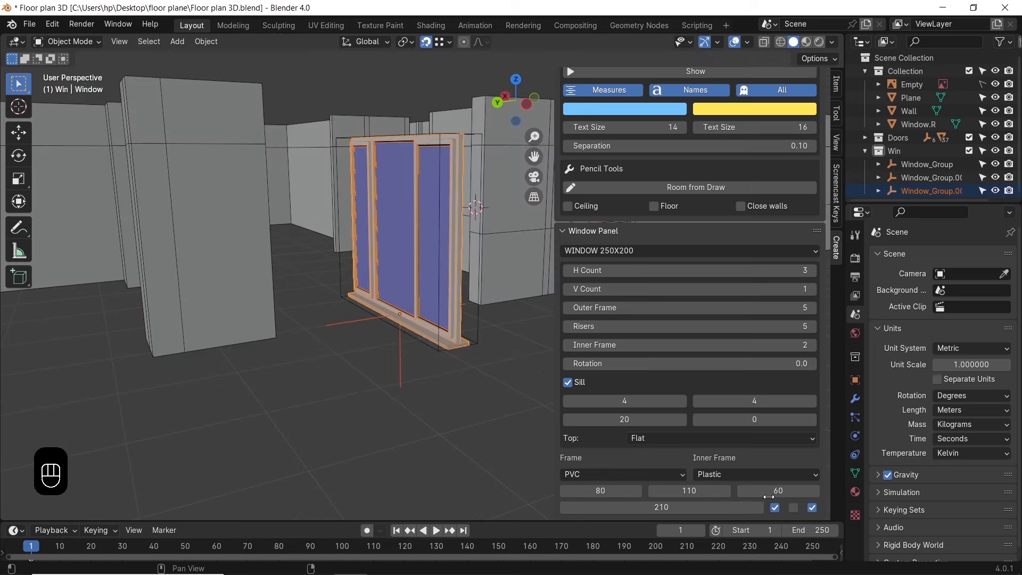
{"action": "left_click", "coordinate": [780, 492]}
{"action": "key", "text": "Return"}
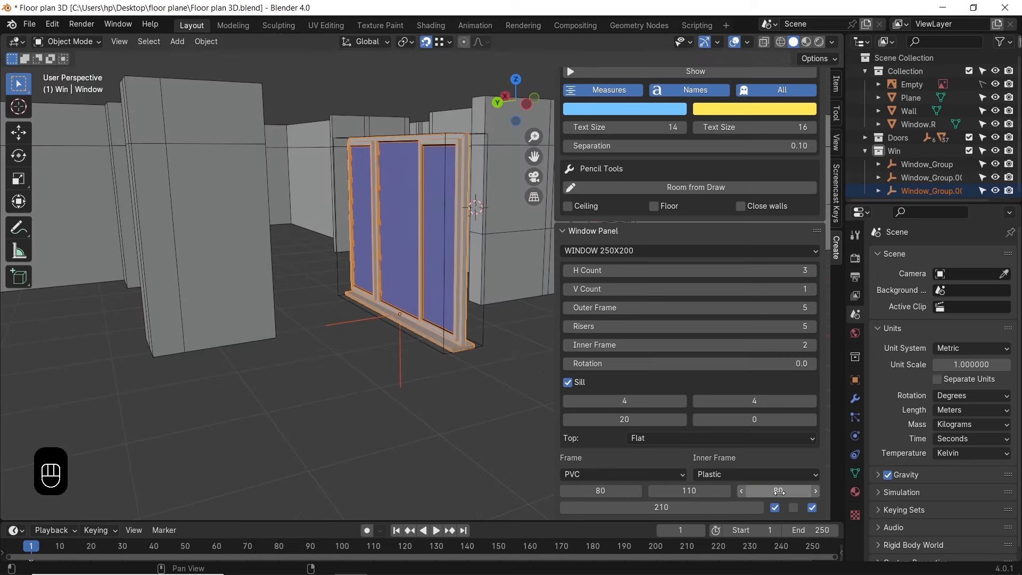
Rotate the panel window 90° about Z and move it along Y about 0.22 m to fit between the wall ends
{"action": "middle_click_drag", "start_coordinate": [447, 328], "coordinate": [442, 344]}
{"action": "scroll", "coordinate": [448, 336], "scroll_direction": "up", "scroll_amount": 2}
{"action": "type", "text": "rz90"}
{"action": "left_click", "coordinate": [456, 333]}
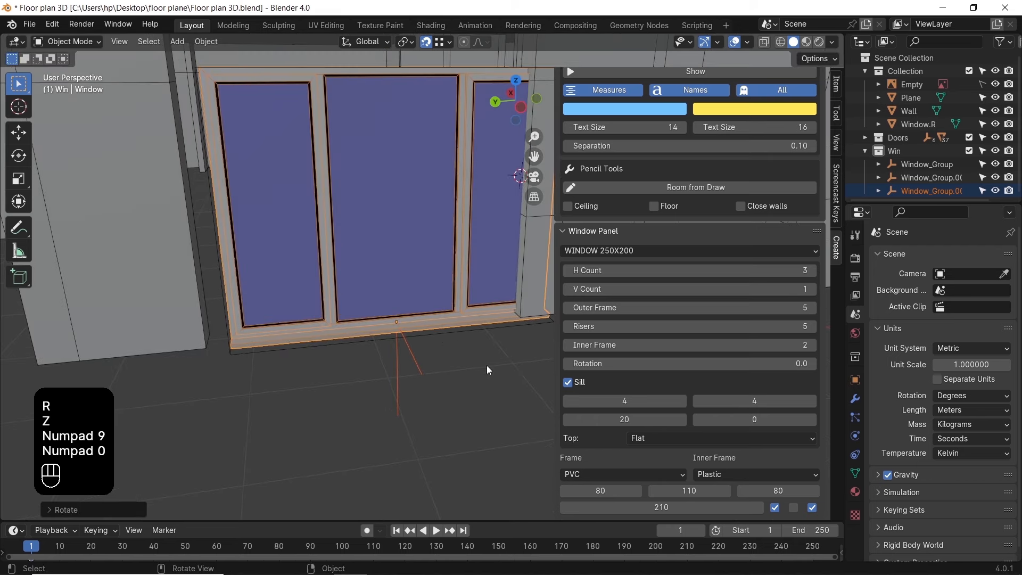
{"action": "key", "text": "g"}
{"action": "key", "text": "x"}
{"action": "key", "text": "y"}
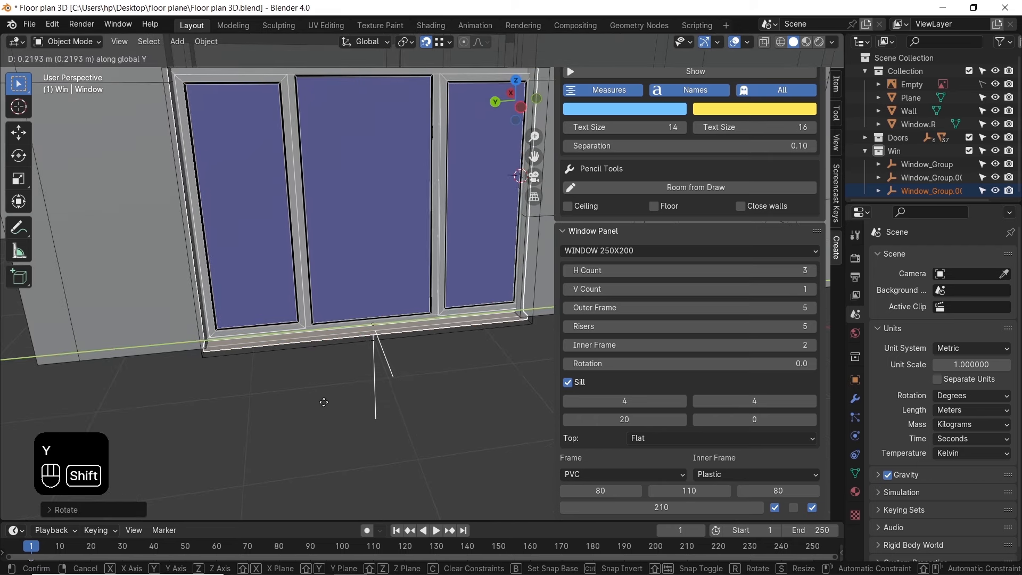
{"action": "left_click", "coordinate": [322, 405]}
Set the widths of the panel window's first and third panels to 75
{"action": "middle_click_drag", "start_coordinate": [319, 406], "coordinate": [424, 393]}
{"action": "left_click", "coordinate": [607, 487]}
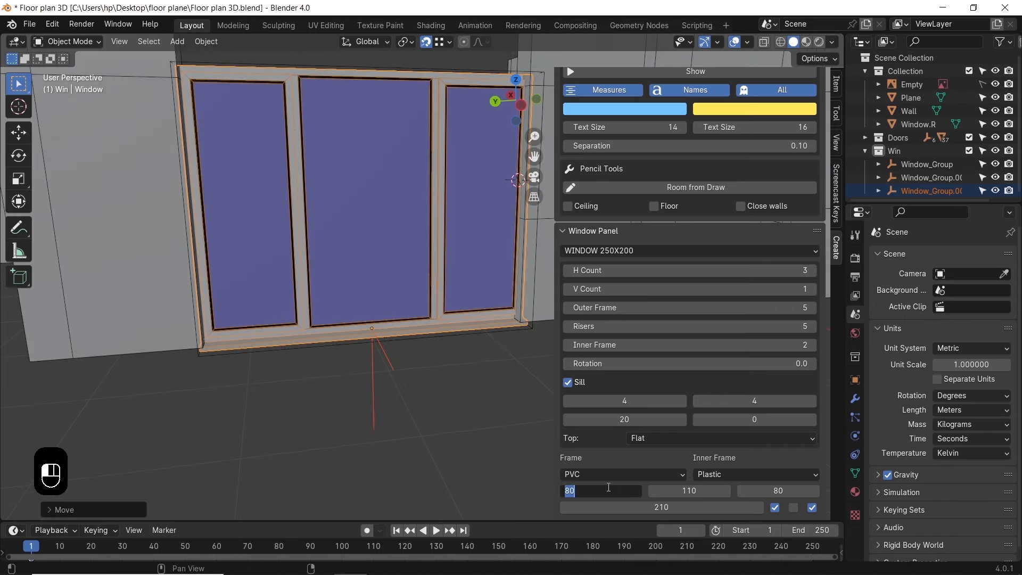
{"action": "type", "text": "75"}
{"action": "key", "text": "Return"}
{"action": "left_click", "coordinate": [771, 487]}
{"action": "type", "text": "75"}
{"action": "key", "text": "Return"}
Rotate the panel window 90° about the Z axis to align it with the opening
{"action": "key", "text": "r"}
{"action": "key", "text": "z"}
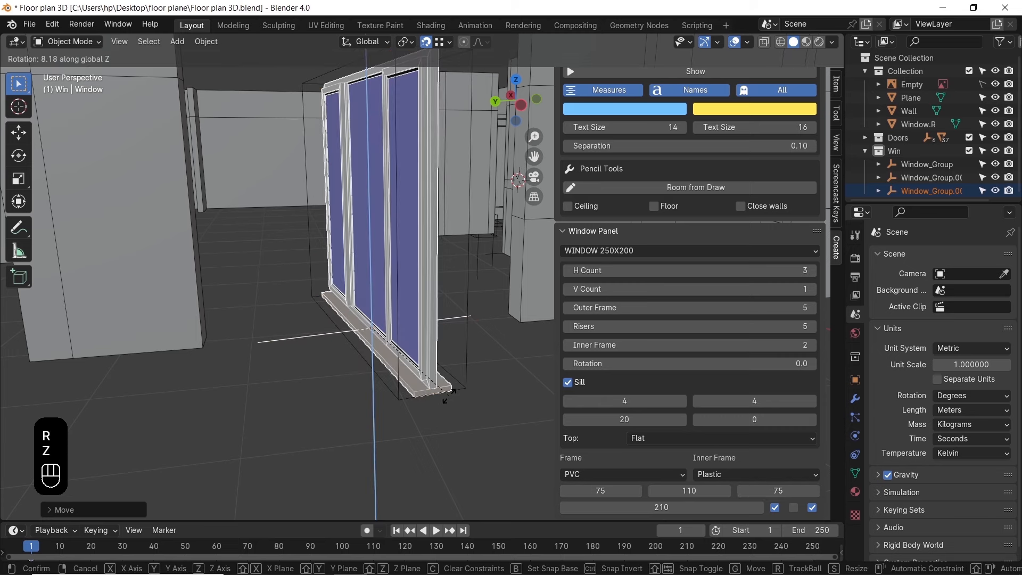
{"action": "key", "text": "KP_9"}
{"action": "key", "text": "KP_0"}
{"action": "left_click", "coordinate": [449, 395]}
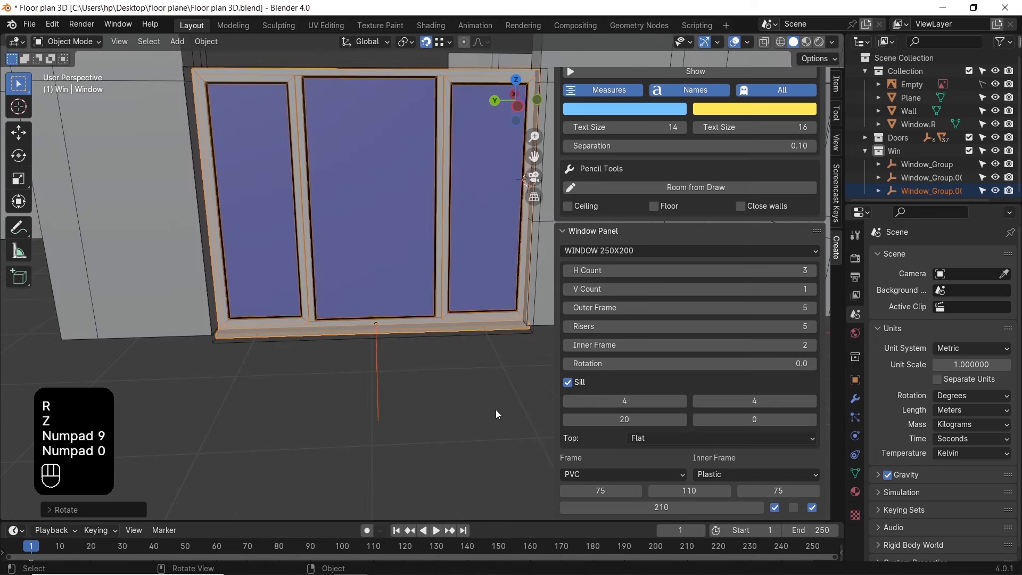
Nudge the panel window along X and Y to seat it between the two wall ends
{"action": "key", "text": "g"}
{"action": "key", "text": "x"}
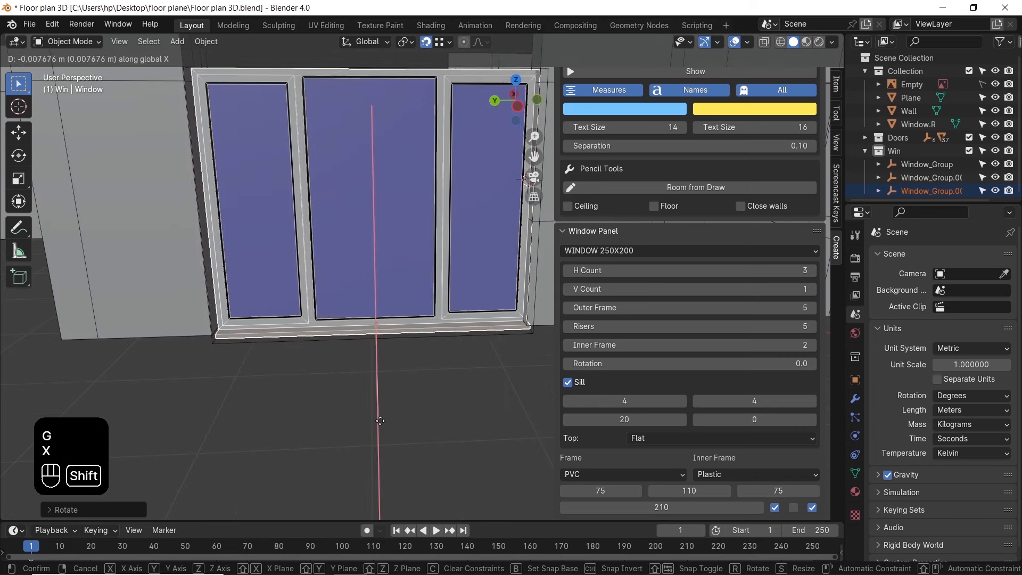
{"action": "left_click", "coordinate": [353, 431]}
{"action": "key", "text": "g"}
{"action": "key", "text": "y"}
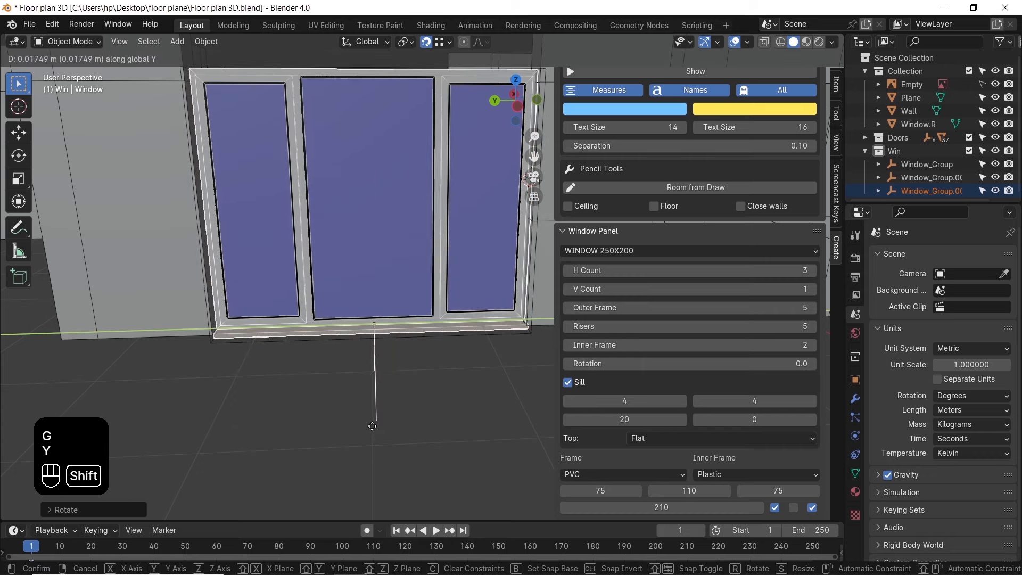
{"action": "left_click", "coordinate": [409, 296]}
Scale the panel window down slightly along Z, to about 0.98 of its height
{"action": "middle_click_drag", "start_coordinate": [409, 296], "coordinate": [407, 407], "text": "shift"}
{"action": "middle_click_drag", "start_coordinate": [276, 381], "coordinate": [335, 341]}
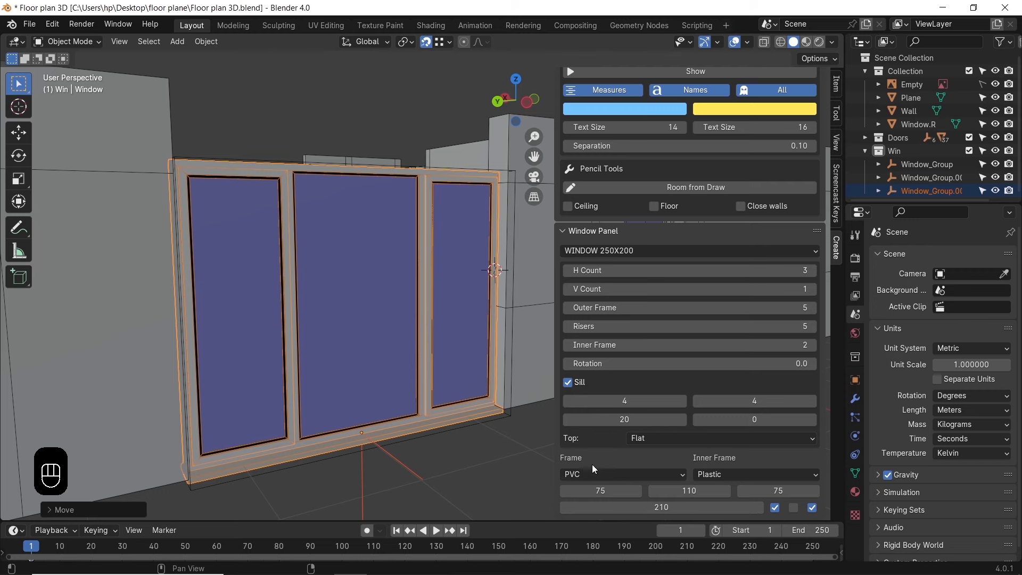
{"action": "middle_click_drag", "start_coordinate": [493, 397], "coordinate": [464, 376], "text": "shift"}
{"action": "key", "text": "s"}
{"action": "key", "text": "z"}
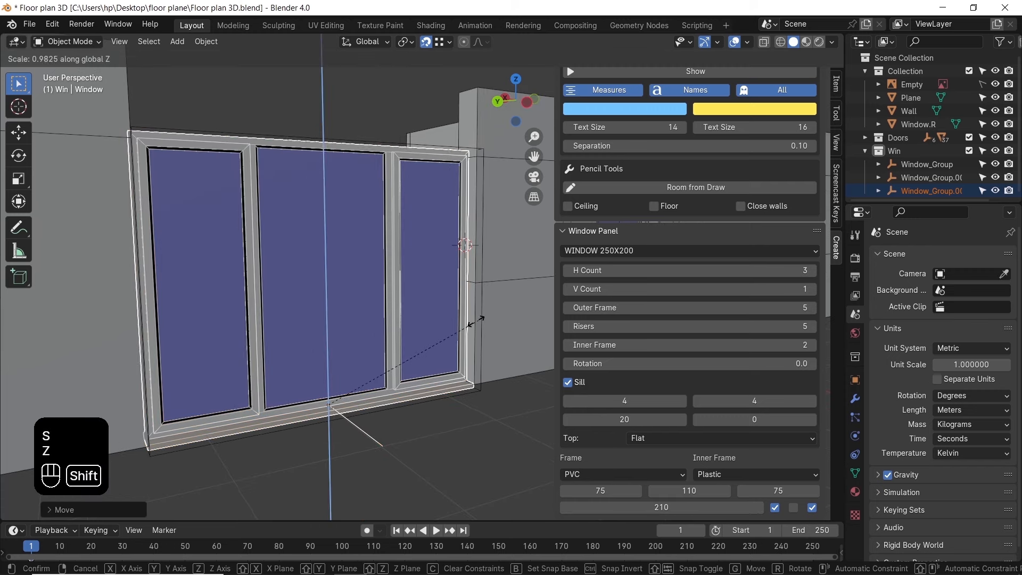
{"action": "left_click", "coordinate": [422, 335]}
Bridge the two facing upper wall-end faces of the Wall mesh to close the gap above the panel window
{"action": "middle_click_drag", "start_coordinate": [436, 200], "coordinate": [442, 291], "text": "shift"}
{"action": "left_click", "coordinate": [472, 206]}
{"action": "key", "text": "Tab"}
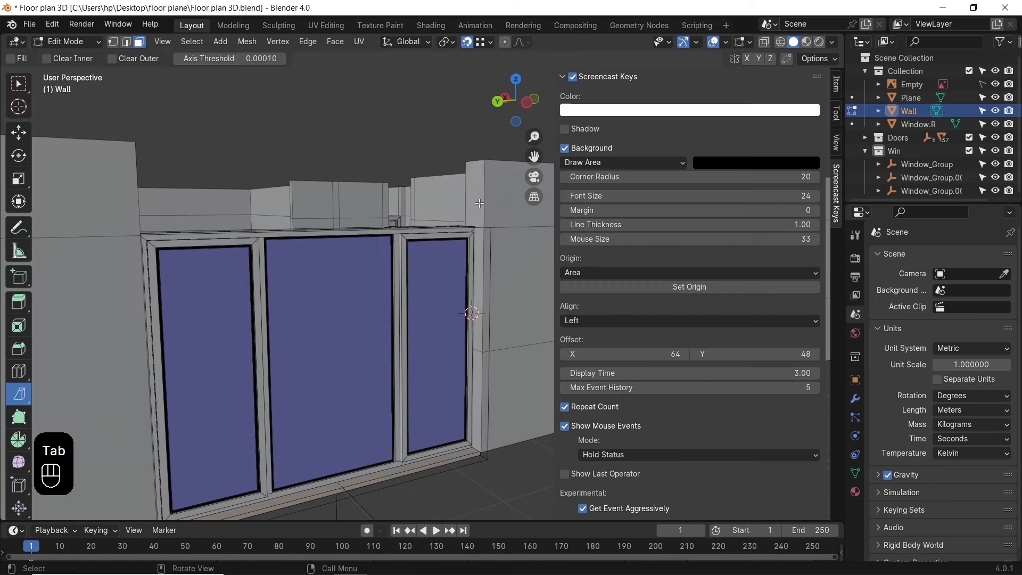
{"action": "left_click", "coordinate": [478, 203]}
{"action": "middle_click_drag", "start_coordinate": [469, 203], "coordinate": [386, 209]}
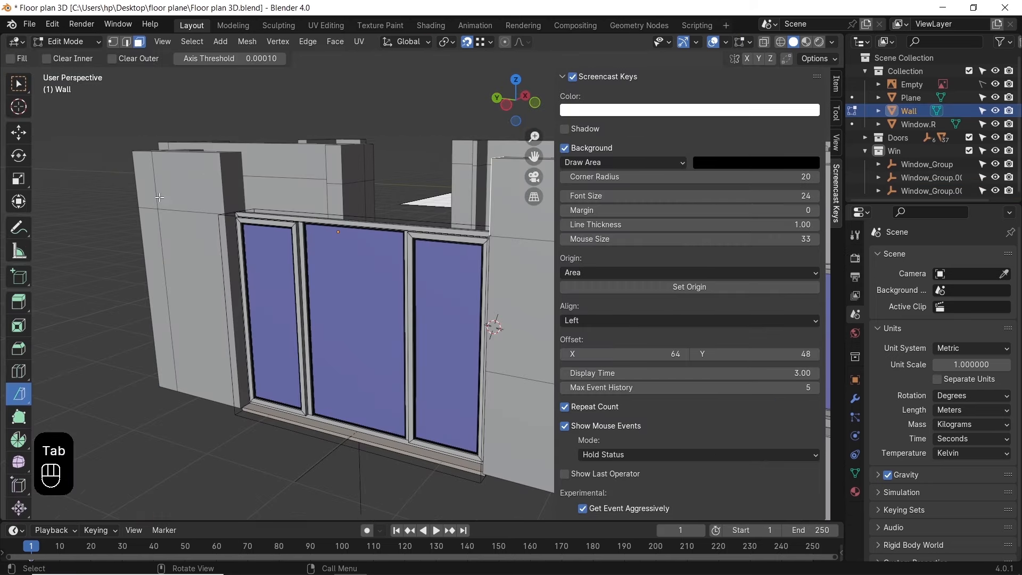
{"action": "left_click", "coordinate": [224, 180], "text": "shift"}
{"action": "key", "text": "ctrl+f"}
{"action": "left_click", "coordinate": [160, 264]}
{"action": "middle_click_drag", "start_coordinate": [217, 313], "coordinate": [348, 275]}
{"action": "middle_click_drag", "start_coordinate": [468, 314], "coordinate": [461, 369]}
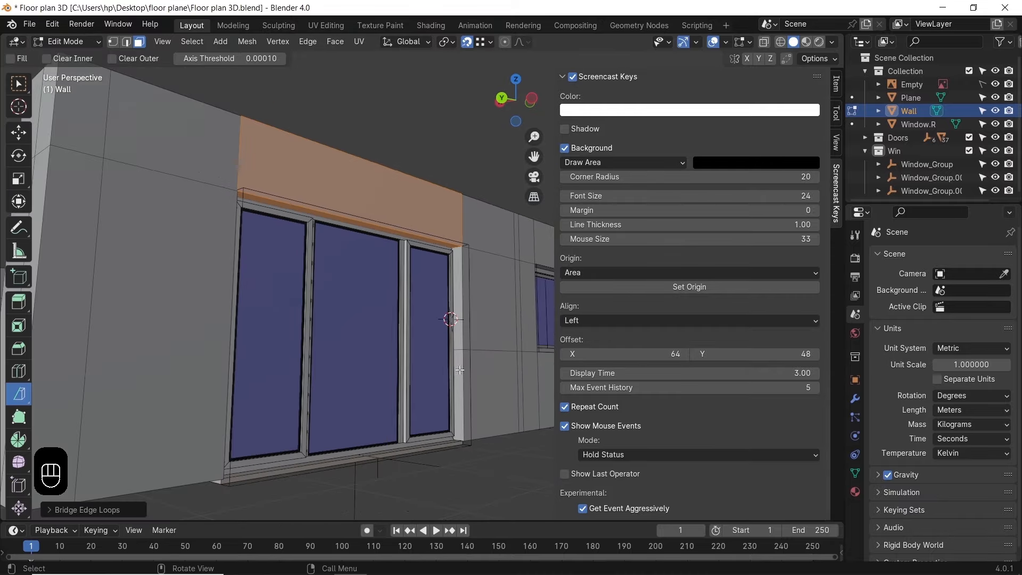
Leave mesh editing, select the panel window's group empty and scale it along Z to fit under the new wall section
{"action": "key", "text": "Tab"}
{"action": "left_click", "coordinate": [432, 472]}
{"action": "key", "text": "s"}
{"action": "key", "text": "z"}
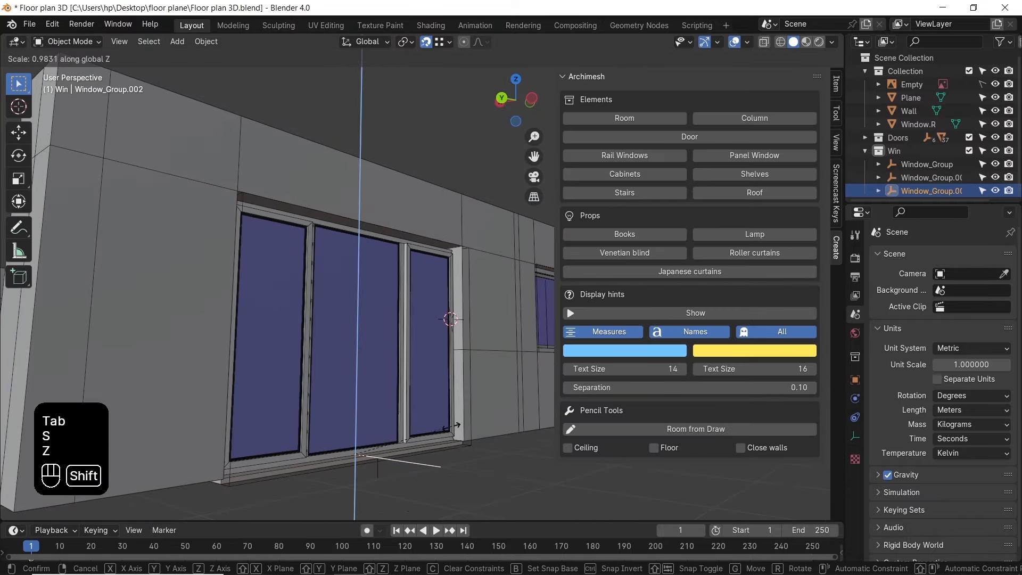
{"action": "left_click", "coordinate": [473, 421]}
{"action": "middle_click_drag", "start_coordinate": [481, 387], "coordinate": [460, 416]}
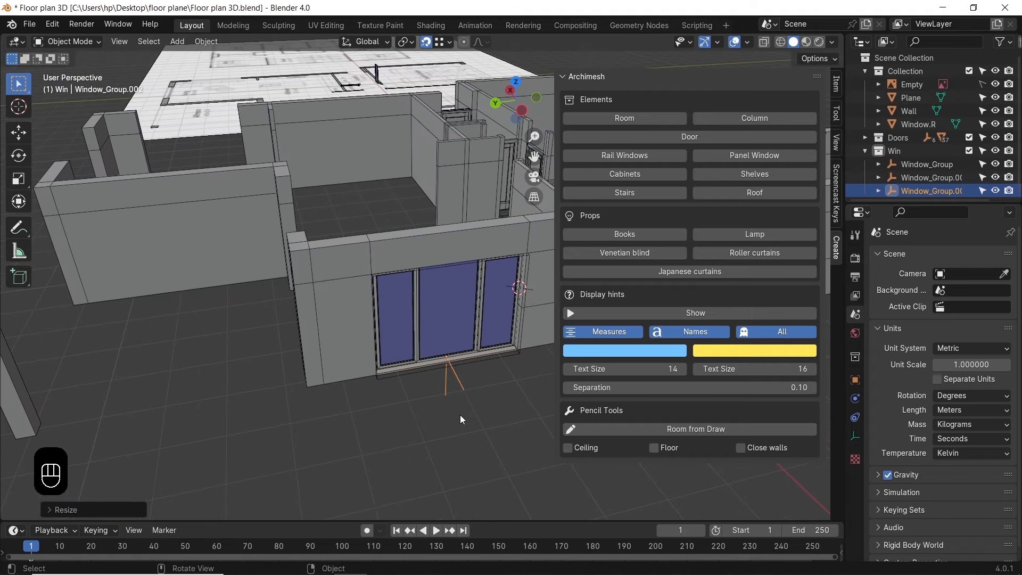
Duplicate the complete panel window group and move the copy along Y to outside the wall's corner
{"action": "key", "text": "n"}
{"action": "left_click_drag", "start_coordinate": [467, 394], "coordinate": [415, 329]}
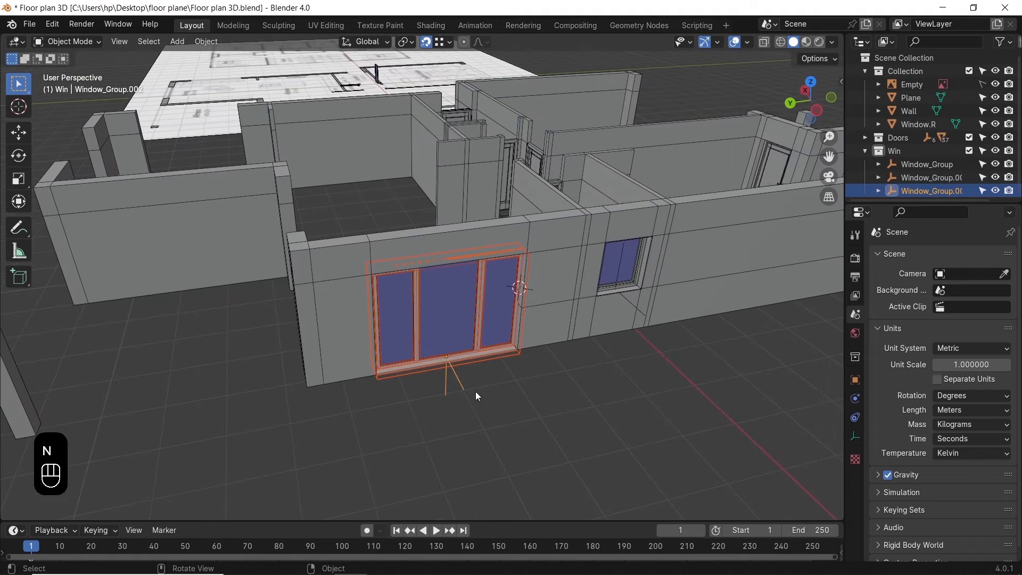
{"action": "key", "text": "shift+d"}
{"action": "key", "text": "x"}
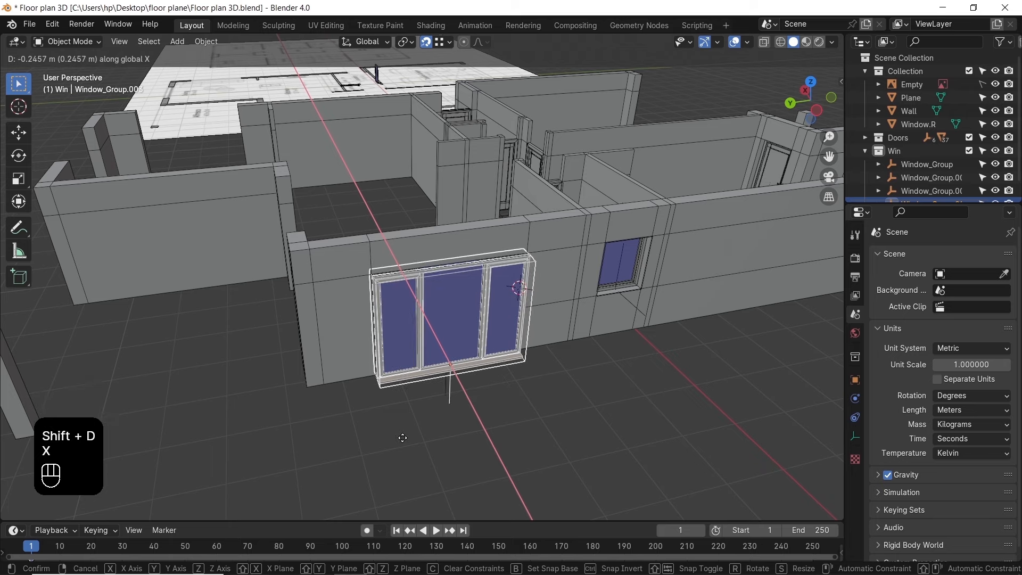
{"action": "key", "text": "y"}
{"action": "left_click", "coordinate": [283, 459]}
{"action": "middle_click_drag", "start_coordinate": [283, 459], "coordinate": [524, 435], "text": "shift"}
Rotate the duplicated panel window group -90° about the Z axis
{"action": "key", "text": "r"}
{"action": "type", "text": "z"}
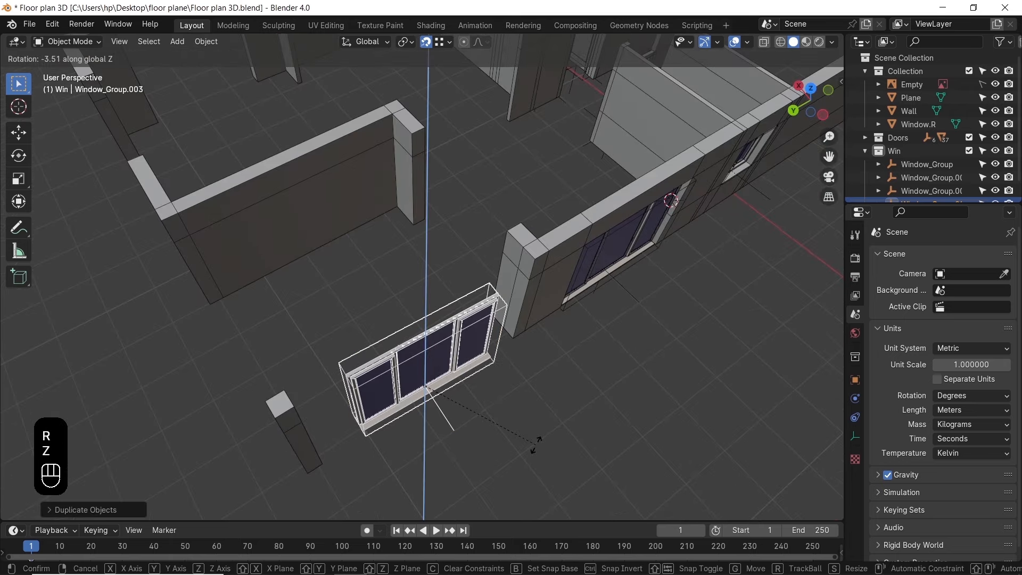
{"action": "type", "text": "90"}
{"action": "key", "text": "KP_Subtract"}
{"action": "left_click", "coordinate": [536, 443]}
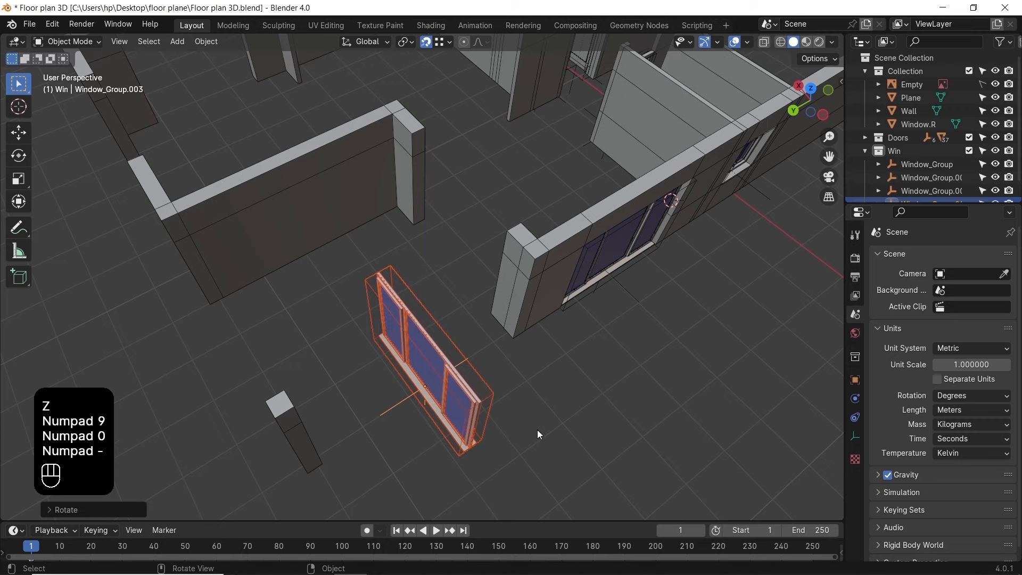
Move the rotated window copy horizontally, then along Y and X, into the opening around the corner from the first panel window
{"action": "key", "text": "g"}
{"action": "key", "text": "shift+z"}
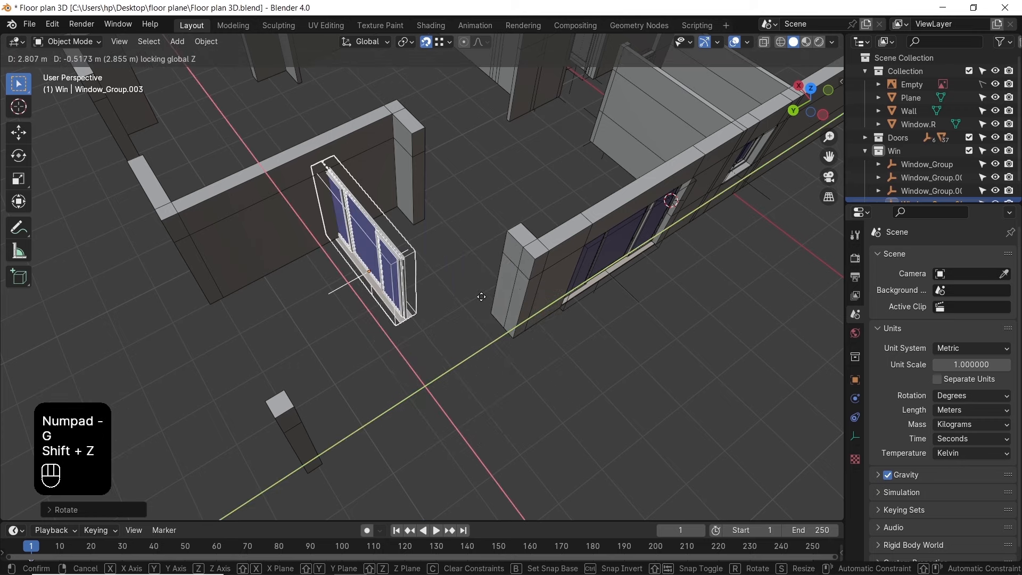
{"action": "left_click", "coordinate": [472, 347]}
{"action": "middle_click_drag", "start_coordinate": [473, 347], "coordinate": [450, 364]}
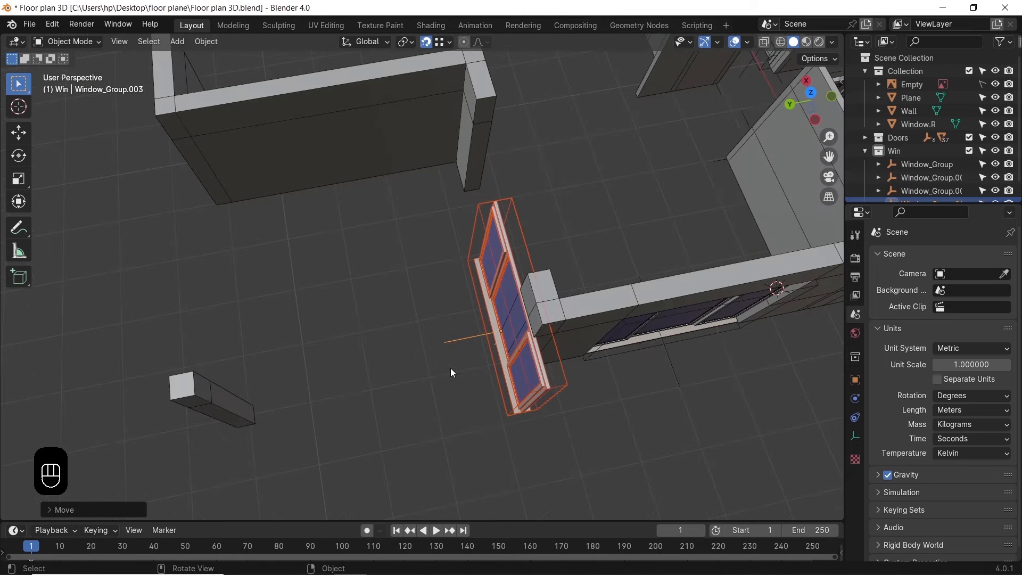
{"action": "key", "text": "g"}
{"action": "key", "text": "y"}
{"action": "left_click", "coordinate": [460, 369]}
{"action": "key", "text": "g"}
{"action": "key", "text": "y"}
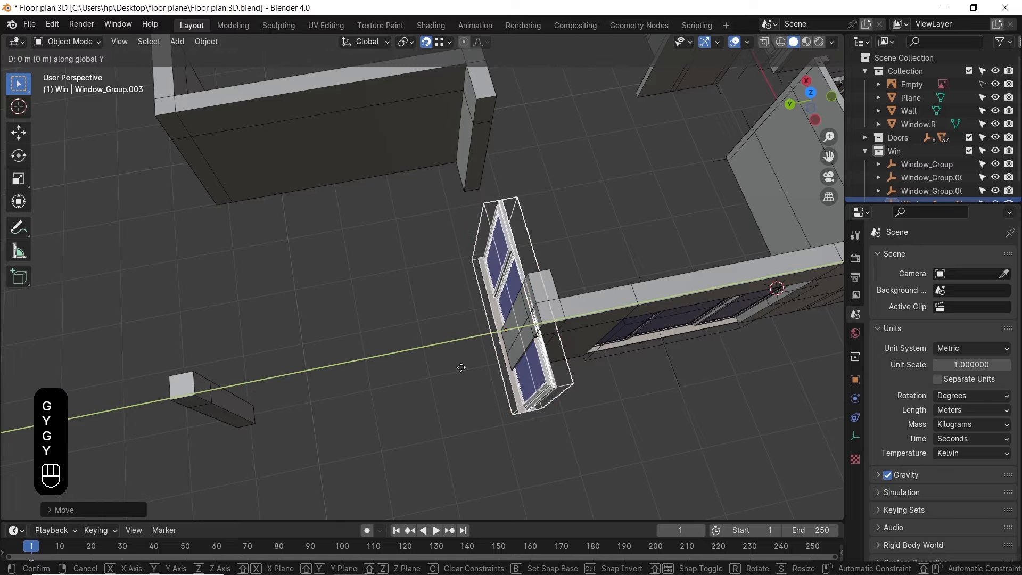
{"action": "key", "text": "x"}
{"action": "left_click", "coordinate": [396, 336]}
Duplicate the rotated panel window and place the copy horizontally in the next opening with the same orientation
{"action": "middle_click_drag", "start_coordinate": [396, 337], "coordinate": [517, 298]}
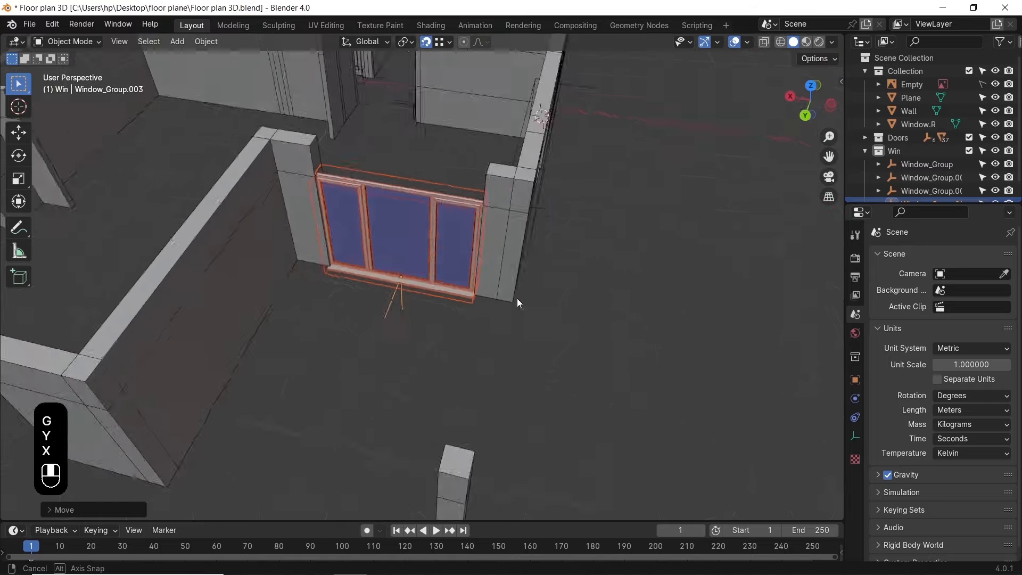
{"action": "scroll", "coordinate": [516, 298], "scroll_direction": "up", "scroll_amount": 4}
{"action": "middle_click_drag", "start_coordinate": [414, 314], "coordinate": [500, 423], "text": "shift"}
{"action": "middle_click_drag", "start_coordinate": [500, 422], "coordinate": [354, 362]}
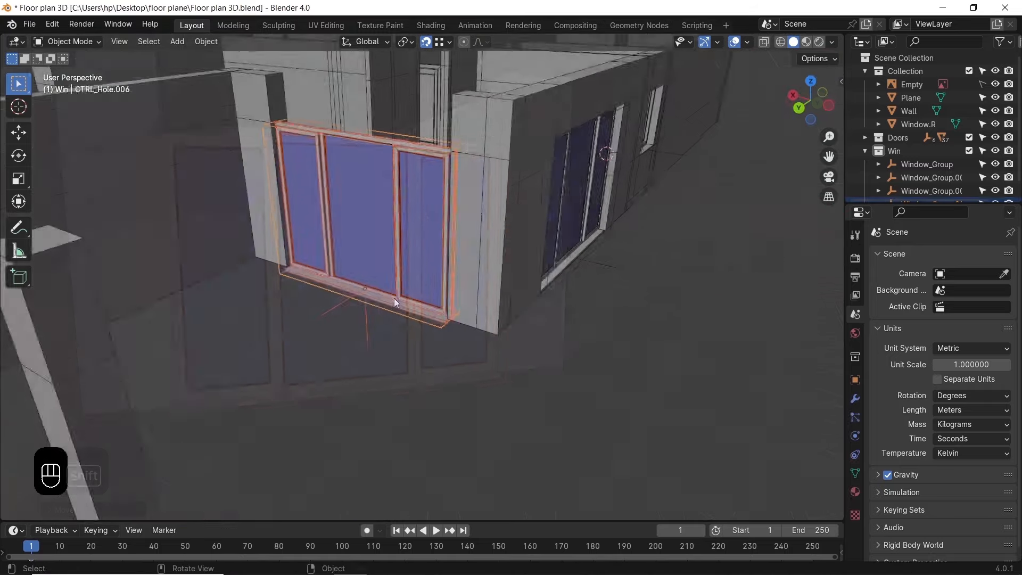
{"action": "scroll", "coordinate": [394, 298], "scroll_direction": "down", "scroll_amount": 4}
{"action": "scroll", "coordinate": [354, 362], "scroll_direction": "up", "scroll_amount": 2}
{"action": "middle_click_drag", "start_coordinate": [354, 362], "coordinate": [414, 305]}
{"action": "middle_click_drag", "start_coordinate": [548, 362], "coordinate": [581, 375], "text": "shift"}
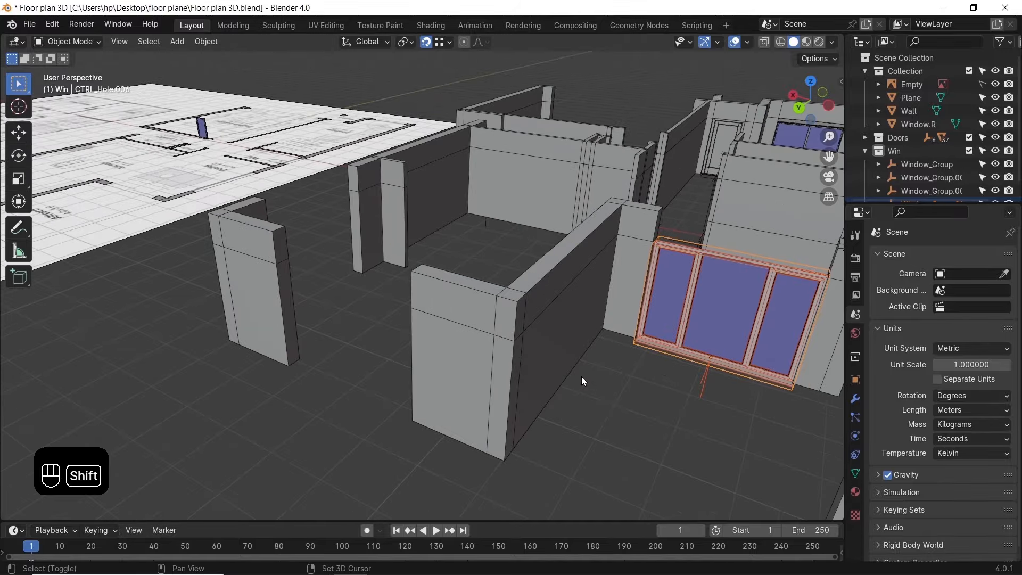
{"action": "key", "text": "shift+d"}
{"action": "key", "text": "shift+z"}
{"action": "left_click", "coordinate": [254, 408]}
Adjust the new panel window copy along X to fit between its two wall ends
{"action": "middle_click_drag", "start_coordinate": [239, 408], "coordinate": [432, 422]}
{"action": "key", "text": "g"}
{"action": "key", "text": "x"}
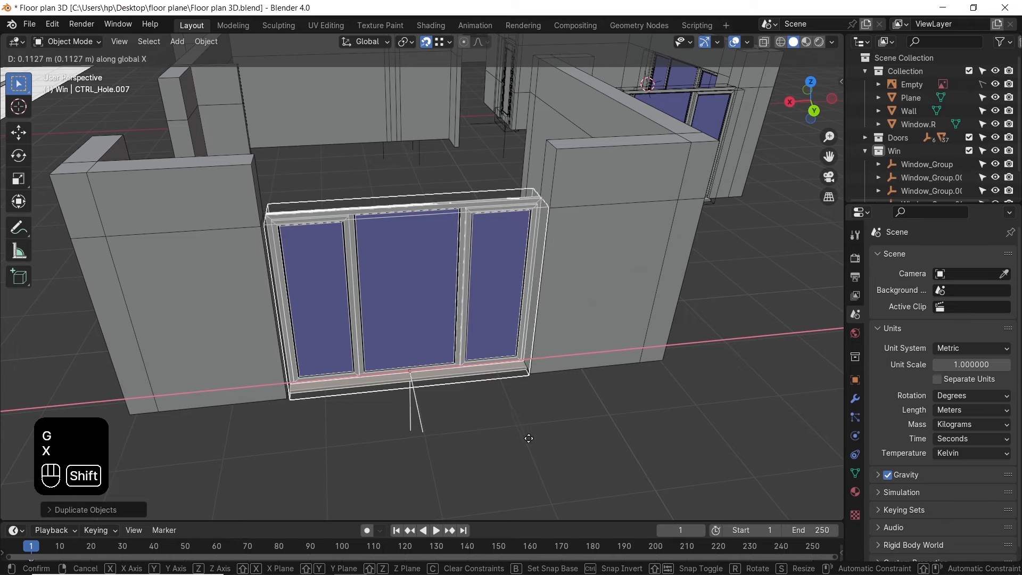
{"action": "left_click", "coordinate": [537, 410]}
Duplicate the panel window again and move the copy horizontally to the opening in the adjacent side wall
{"action": "scroll", "coordinate": [538, 410], "scroll_direction": "down", "scroll_amount": 4}
{"action": "middle_click_drag", "start_coordinate": [438, 385], "coordinate": [567, 382]}
{"action": "key", "text": "shift+d"}
{"action": "key", "text": "shift+z"}
{"action": "left_click", "coordinate": [454, 426]}
Rotate the latest panel window copy -90° about Z to line it up with the side wall
{"action": "key", "text": "r"}
{"action": "key", "text": "z"}
{"action": "key", "text": "KP_9"}
{"action": "key", "text": "KP_0"}
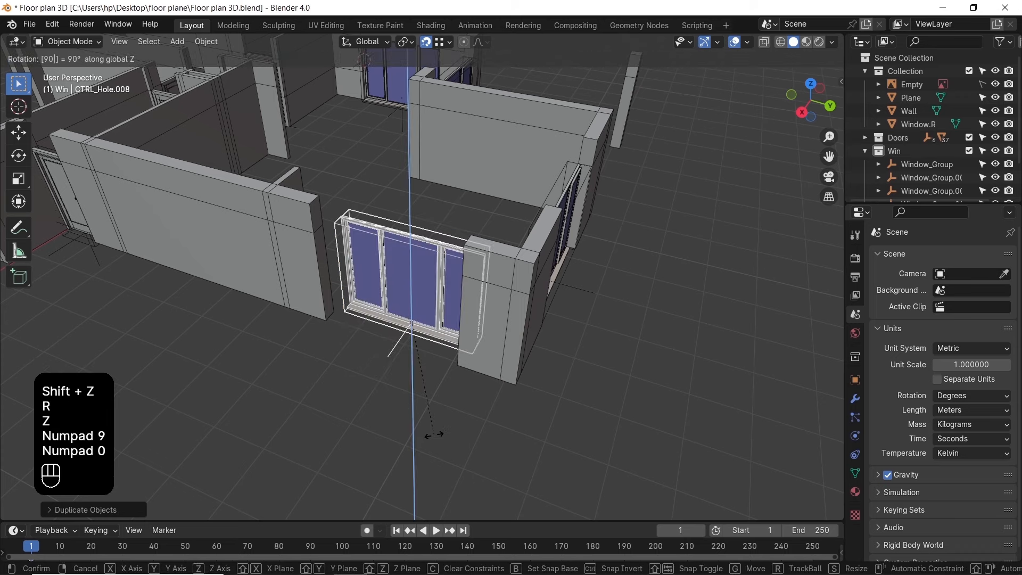
{"action": "left_click", "coordinate": [434, 434]}
Rotate the panel window copy at the side wall opening 180° about Z
{"action": "scroll", "coordinate": [487, 412], "scroll_direction": "up", "scroll_amount": 5}
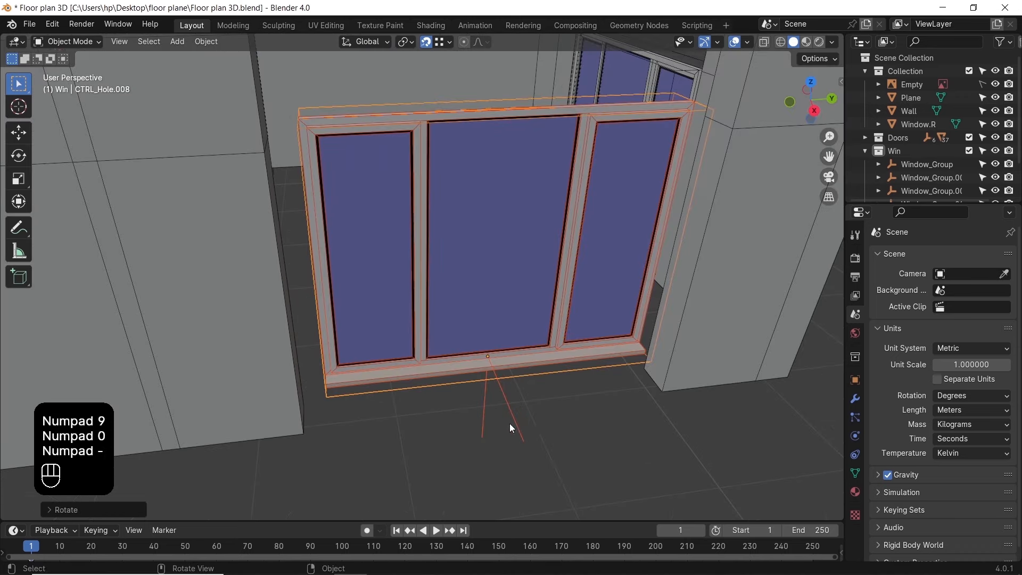
{"action": "middle_click_drag", "start_coordinate": [518, 424], "coordinate": [535, 461]}
{"action": "key", "text": "r"}
{"action": "key", "text": "z"}
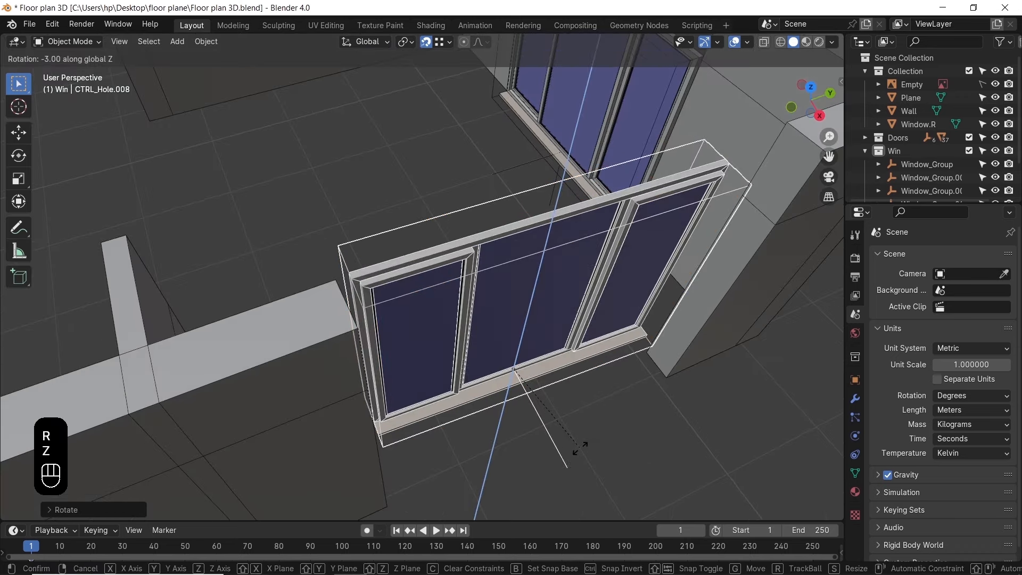
{"action": "key", "text": "KP_1"}
{"action": "key", "text": "KP_8"}
{"action": "key", "text": "KP_0"}
{"action": "left_click", "coordinate": [580, 448]}
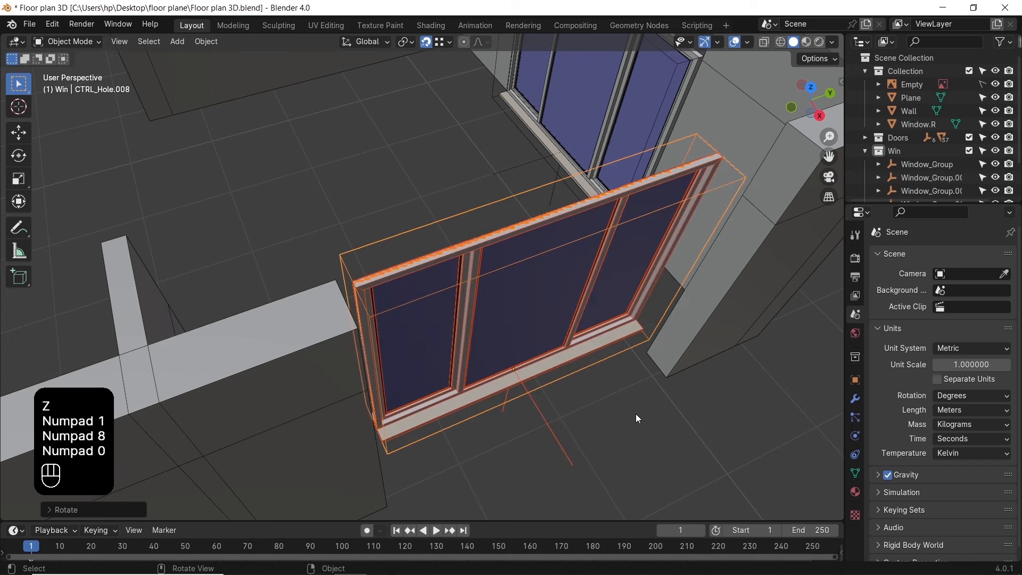
Adjust the rotated panel window along X and Y so it sits between the two ends of the side wall
{"action": "key", "text": "g"}
{"action": "key", "text": "y"}
{"action": "key", "text": "x"}
{"action": "left_click", "coordinate": [655, 471]}
{"action": "key", "text": "g"}
{"action": "key", "text": "x"}
{"action": "key", "text": "y"}
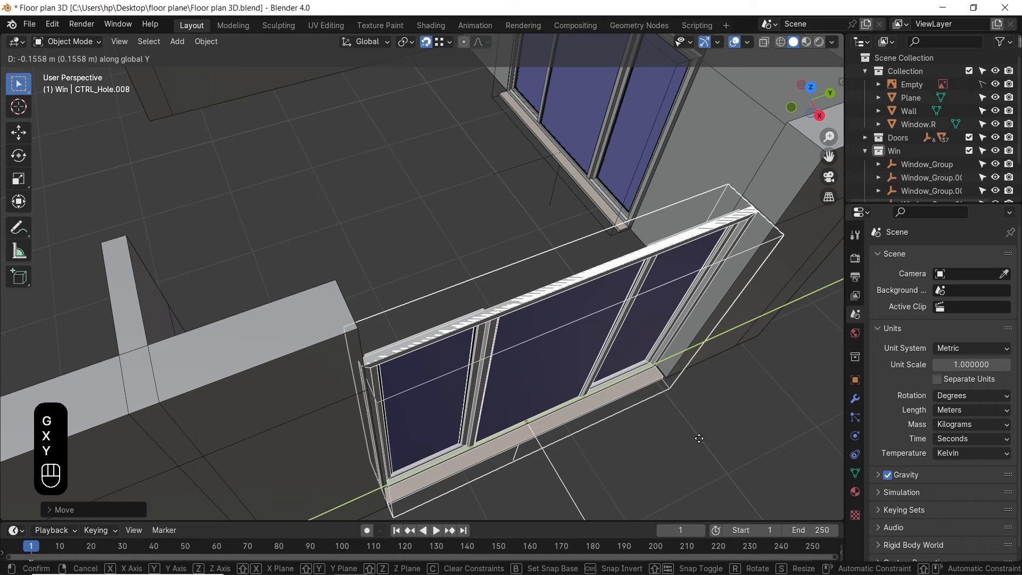
{"action": "key", "text": "shift"}
{"action": "left_click", "coordinate": [697, 450]}
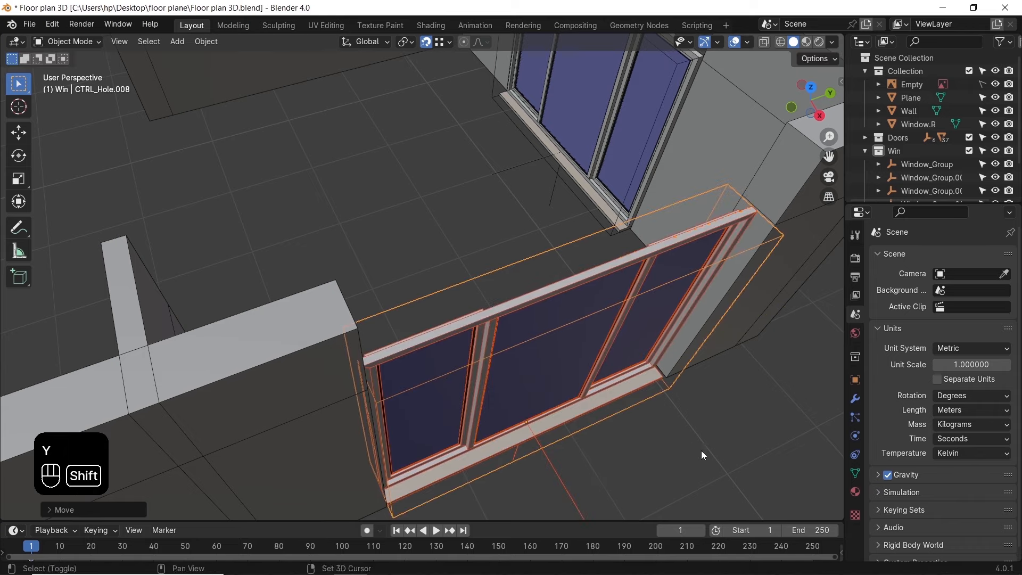
Edit the Wall mesh and bridge the two facing upper wall faces above the first corner panel window
{"action": "middle_click_drag", "start_coordinate": [701, 451], "coordinate": [636, 414]}
{"action": "scroll", "coordinate": [634, 414], "scroll_direction": "down", "scroll_amount": 5}
{"action": "left_click", "coordinate": [426, 220]}
{"action": "key", "text": "Tab"}
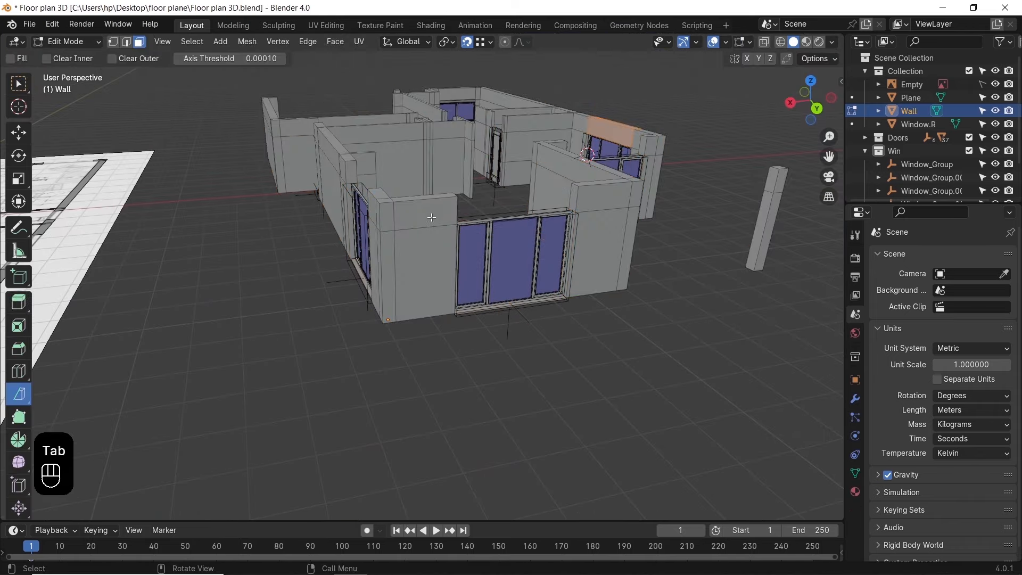
{"action": "scroll", "coordinate": [668, 197], "scroll_direction": "up", "scroll_amount": 6}
{"action": "middle_click_drag", "start_coordinate": [667, 196], "coordinate": [575, 181]}
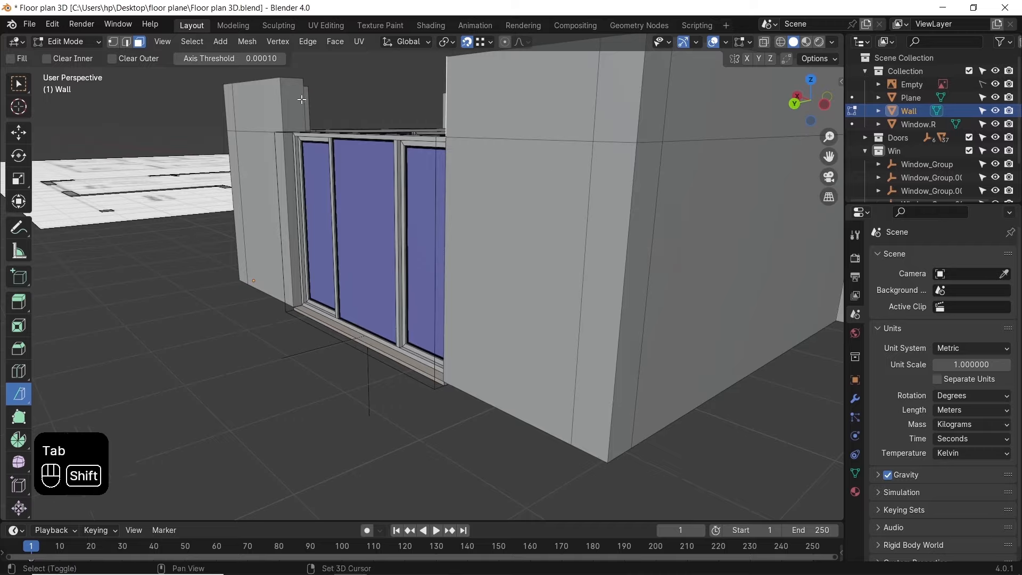
{"action": "left_click", "coordinate": [299, 94], "text": "shift"}
{"action": "right_click", "coordinate": [288, 93]}
{"action": "left_click", "coordinate": [286, 133]}
Bridge the facing upper wall faces above the panel window on the other side of the corner
{"action": "middle_click_drag", "start_coordinate": [290, 138], "coordinate": [367, 178]}
{"action": "left_click", "coordinate": [491, 143]}
{"action": "left_click", "coordinate": [258, 107], "text": "shift"}
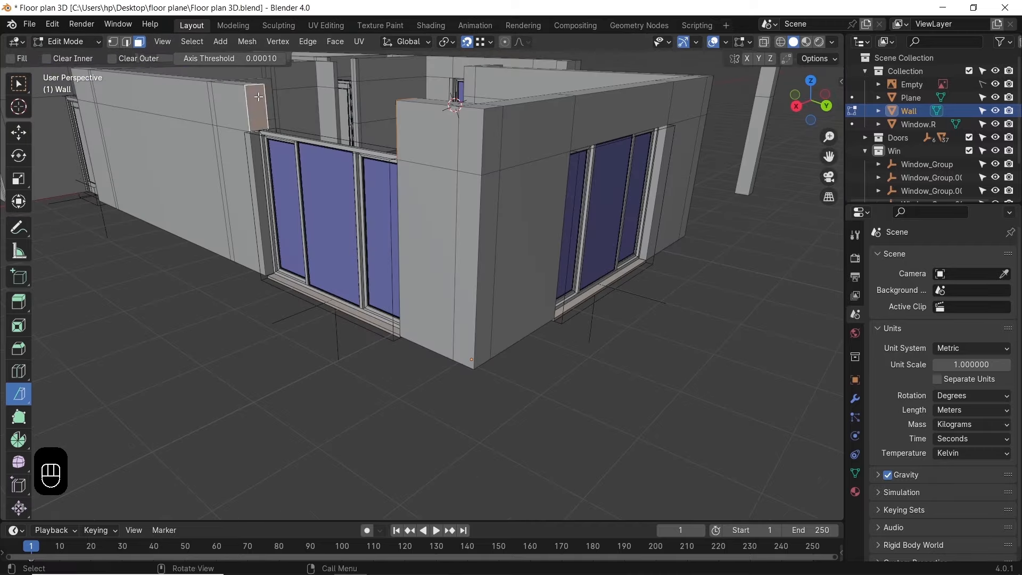
{"action": "right_click", "coordinate": [259, 108]}
{"action": "left_click", "coordinate": [259, 109]}
Add a loop cut to the wall beside the door opening and shift it along X to line up with the opposite wall end
{"action": "middle_click_drag", "start_coordinate": [264, 114], "coordinate": [372, 207], "text": "shift"}
{"action": "middle_click_drag", "start_coordinate": [372, 208], "coordinate": [479, 250]}
{"action": "middle_click_drag", "start_coordinate": [479, 250], "coordinate": [405, 251], "text": "shift"}
{"action": "middle_click_drag", "start_coordinate": [468, 296], "coordinate": [426, 290]}
{"action": "left_click", "coordinate": [377, 263]}
{"action": "middle_click_drag", "start_coordinate": [377, 265], "coordinate": [311, 295]}
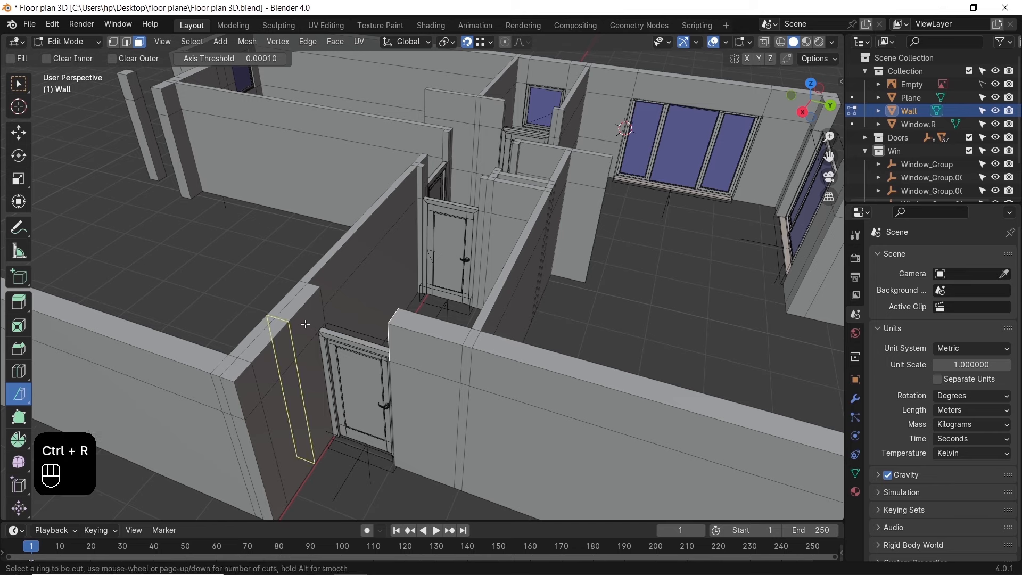
{"action": "left_click", "coordinate": [305, 324]}
{"action": "key", "text": "g"}
{"action": "key", "text": "y"}
{"action": "key", "text": "x"}
{"action": "left_click", "coordinate": [356, 329]}
In face selection mode, bridge the upper wall faces above the door beside the new cut and across the neighbouring opening
{"action": "key", "text": "3"}
{"action": "left_click", "coordinate": [319, 308]}
{"action": "middle_click_drag", "start_coordinate": [319, 307], "coordinate": [394, 319]}
{"action": "left_click", "coordinate": [525, 296], "text": "shift"}
{"action": "right_click", "coordinate": [526, 296]}
{"action": "left_click", "coordinate": [526, 297]}
{"action": "left_click", "coordinate": [271, 367]}
{"action": "middle_click_drag", "start_coordinate": [271, 366], "coordinate": [427, 343]}
{"action": "left_click", "coordinate": [428, 343], "text": "shift"}
{"action": "right_click", "coordinate": [428, 343]}
{"action": "left_click", "coordinate": [428, 344]}
Bridge two more pairs of facing upper wall faces to close the wall above the interior openings
{"action": "left_click", "coordinate": [340, 248]}
{"action": "middle_click_drag", "start_coordinate": [342, 248], "coordinate": [657, 265]}
{"action": "left_click", "coordinate": [462, 261], "text": "shift"}
{"action": "right_click", "coordinate": [462, 261]}
{"action": "left_click", "coordinate": [462, 260]}
{"action": "left_click", "coordinate": [319, 314]}
{"action": "left_click", "coordinate": [658, 264], "text": "shift"}
{"action": "right_click", "coordinate": [659, 264]}
{"action": "left_click", "coordinate": [659, 264]}
Bridge the upper wall faces above the interior door by the partition end and over the following opening
{"action": "left_click", "coordinate": [718, 154]}
{"action": "middle_click_drag", "start_coordinate": [718, 154], "coordinate": [608, 240]}
{"action": "left_click", "coordinate": [407, 172], "text": "shift"}
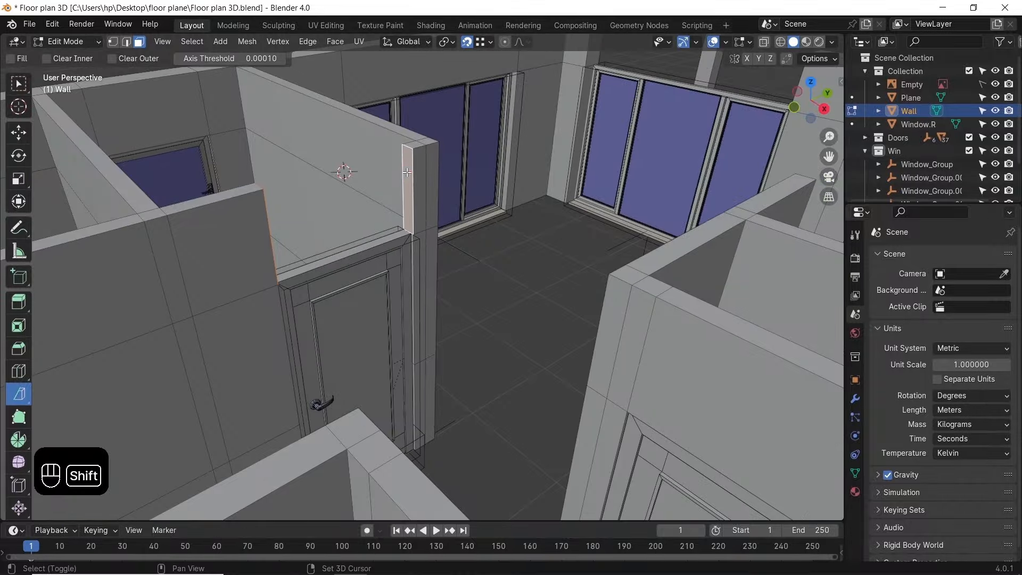
{"action": "right_click", "coordinate": [415, 184]}
{"action": "left_click", "coordinate": [417, 187]}
{"action": "middle_click_drag", "start_coordinate": [417, 186], "coordinate": [737, 159]}
{"action": "left_click", "coordinate": [352, 255], "text": "shift"}
{"action": "right_click", "coordinate": [352, 255]}
{"action": "left_click", "coordinate": [354, 256]}
Continue around the plan and bridge the facing upper faces across the next two wall gaps
{"action": "middle_click_drag", "start_coordinate": [354, 255], "coordinate": [474, 253], "text": "shift"}
{"action": "left_click", "coordinate": [551, 226]}
{"action": "middle_click_drag", "start_coordinate": [532, 239], "coordinate": [255, 277]}
{"action": "left_click", "coordinate": [164, 217], "text": "shift"}
{"action": "right_click", "coordinate": [164, 217]}
{"action": "left_click", "coordinate": [166, 218]}
{"action": "middle_click_drag", "start_coordinate": [166, 218], "coordinate": [436, 248]}
{"action": "left_click", "coordinate": [564, 240]}
{"action": "left_click", "coordinate": [115, 225], "text": "shift"}
{"action": "right_click", "coordinate": [115, 224]}
{"action": "left_click", "coordinate": [116, 224]}
Bridge the facing upper wall faces across the next remaining gap
{"action": "middle_click_drag", "start_coordinate": [116, 223], "coordinate": [367, 229]}
{"action": "scroll", "coordinate": [367, 229], "scroll_direction": "up", "scroll_amount": 4}
{"action": "left_click", "coordinate": [619, 93]}
{"action": "middle_click_drag", "start_coordinate": [619, 93], "coordinate": [477, 221]}
{"action": "left_click", "coordinate": [477, 222], "text": "shift"}
{"action": "right_click", "coordinate": [477, 222]}
{"action": "left_click", "coordinate": [479, 223]}
Join the upper faces across the following opening and extrude the adjoining upper wall face
{"action": "middle_click_drag", "start_coordinate": [274, 226], "coordinate": [453, 226]}
{"action": "left_click", "coordinate": [313, 230]}
{"action": "left_click", "coordinate": [641, 200], "text": "shift"}
{"action": "middle_click_drag", "start_coordinate": [608, 260], "coordinate": [288, 271]}
{"action": "left_click", "coordinate": [207, 244]}
{"action": "key", "text": "e"}
{"action": "left_click", "coordinate": [310, 228]}
Extrude another upper wall face to extend the header over the remaining open span
{"action": "middle_click_drag", "start_coordinate": [310, 228], "coordinate": [407, 348]}
{"action": "scroll", "coordinate": [524, 287], "scroll_direction": "down", "scroll_amount": 4}
{"action": "middle_click_drag", "start_coordinate": [476, 196], "coordinate": [532, 286], "text": "shift"}
{"action": "scroll", "coordinate": [533, 286], "scroll_direction": "up", "scroll_amount": 3}
{"action": "middle_click_drag", "start_coordinate": [547, 147], "coordinate": [425, 160]}
{"action": "middle_click_drag", "start_coordinate": [426, 159], "coordinate": [451, 246], "text": "shift"}
{"action": "left_click", "coordinate": [436, 211]}
{"action": "middle_click_drag", "start_coordinate": [437, 211], "coordinate": [544, 265]}
{"action": "scroll", "coordinate": [471, 282], "scroll_direction": "up", "scroll_amount": 1}
{"action": "middle_click_drag", "start_coordinate": [471, 282], "coordinate": [486, 267], "text": "shift"}
{"action": "left_click", "coordinate": [434, 205]}
{"action": "key", "text": "e"}
{"action": "mouse_move", "coordinate": [434, 205]}
{"action": "middle_mouse_down"}
{"action": "mouse_move", "coordinate": [349, 256]}
{"action": "mouse_move", "coordinate": [434, 213]}
{"action": "middle_mouse_up"}
Return to Object Mode, deselect the wall and save the file
{"action": "key", "text": "Tab"}
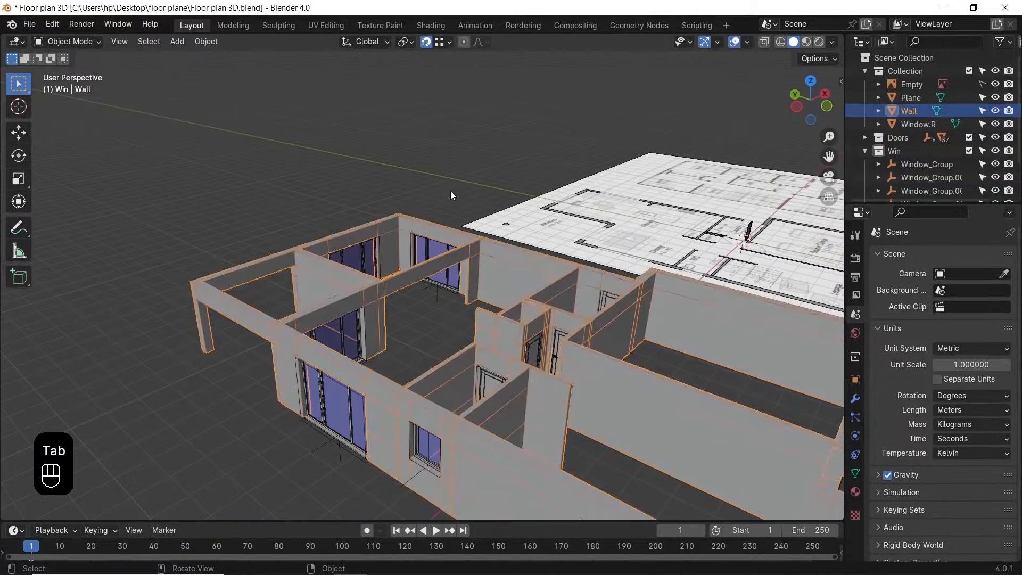
{"action": "left_click", "coordinate": [445, 176]}
{"action": "key", "text": "ctrl+s"}
Paste the copied garage door into the garage D collection and snap its lower corner to the garage opening's wall end
{"action": "scroll", "coordinate": [458, 245], "scroll_direction": "down", "scroll_amount": 3}
{"action": "middle_click_drag", "start_coordinate": [538, 288], "coordinate": [452, 346], "text": "shift"}
{"action": "middle_click_drag", "start_coordinate": [453, 346], "coordinate": [500, 277], "text": "shift"}
{"action": "scroll", "coordinate": [506, 278], "scroll_direction": "up", "scroll_amount": 2}
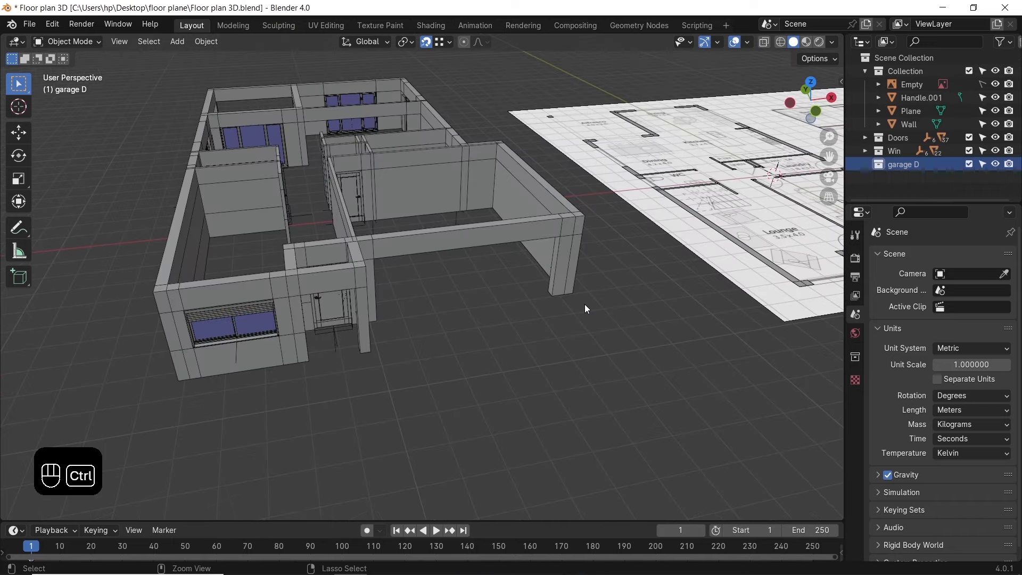
{"action": "key", "text": "ctrl+v"}
{"action": "scroll", "coordinate": [562, 310], "scroll_direction": "up", "scroll_amount": 3}
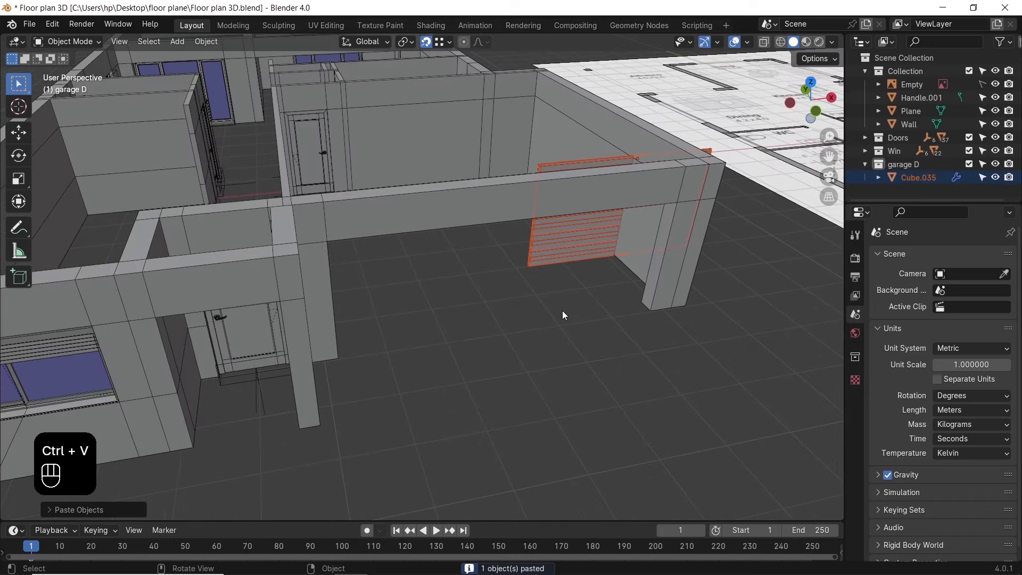
{"action": "key", "text": "g"}
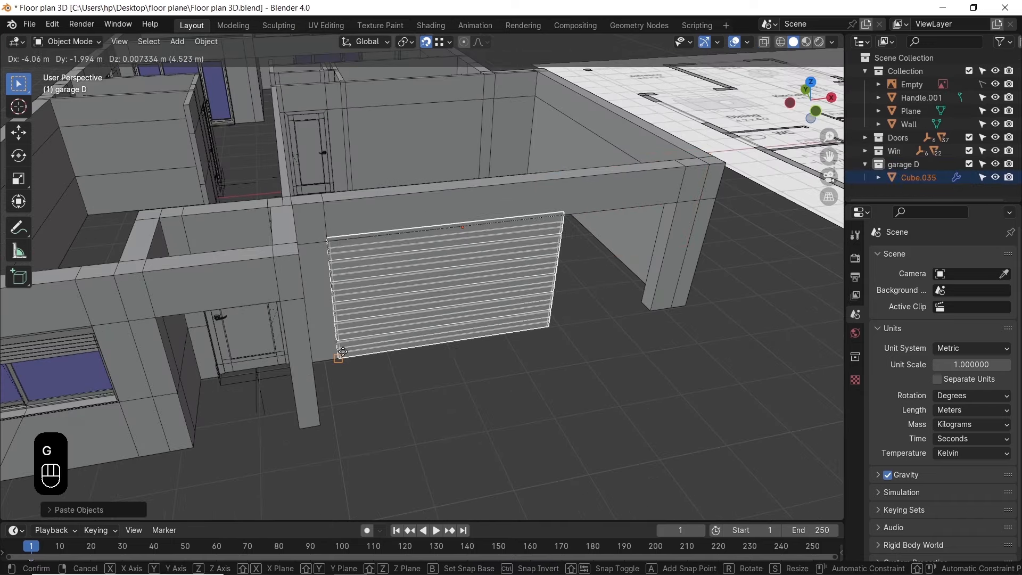
{"action": "left_click", "coordinate": [341, 354]}
Move the garage door along Y within the thickness of the garage wall
{"action": "middle_click_drag", "start_coordinate": [436, 353], "coordinate": [475, 379]}
{"action": "scroll", "coordinate": [474, 379], "scroll_direction": "up", "scroll_amount": 5}
{"action": "middle_click_drag", "start_coordinate": [692, 441], "coordinate": [338, 417], "text": "shift"}
{"action": "key", "text": "g"}
{"action": "key", "text": "y"}
{"action": "left_click", "coordinate": [365, 474]}
Try to shift the garage door again along Y and undo the move
{"action": "scroll", "coordinate": [321, 422], "scroll_direction": "down", "scroll_amount": 7}
{"action": "key", "text": "g"}
{"action": "key", "text": "y"}
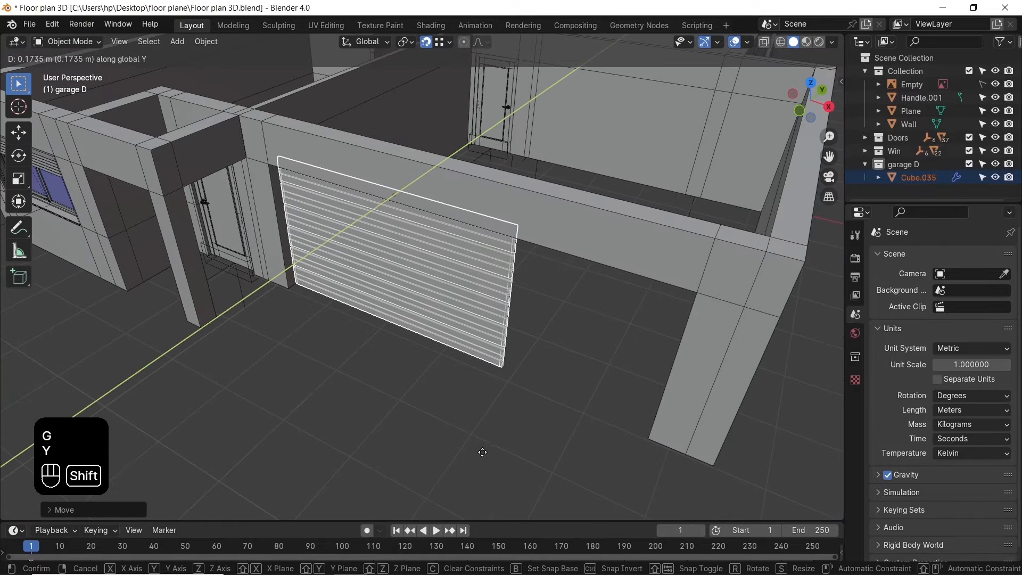
{"action": "left_click", "coordinate": [529, 396]}
{"action": "key", "text": "ctrl+z"}
{"action": "key", "text": "ctrl+z"}
In front wireframe view, stretch the garage door's end geometry along X to the far wall post, then restore solid Object Mode
{"action": "key", "text": "KP_1"}
{"action": "key", "text": "z"}
{"action": "left_click", "coordinate": [506, 199]}
{"action": "scroll", "coordinate": [515, 319], "scroll_direction": "up", "scroll_amount": 3}
{"action": "key", "text": "Tab"}
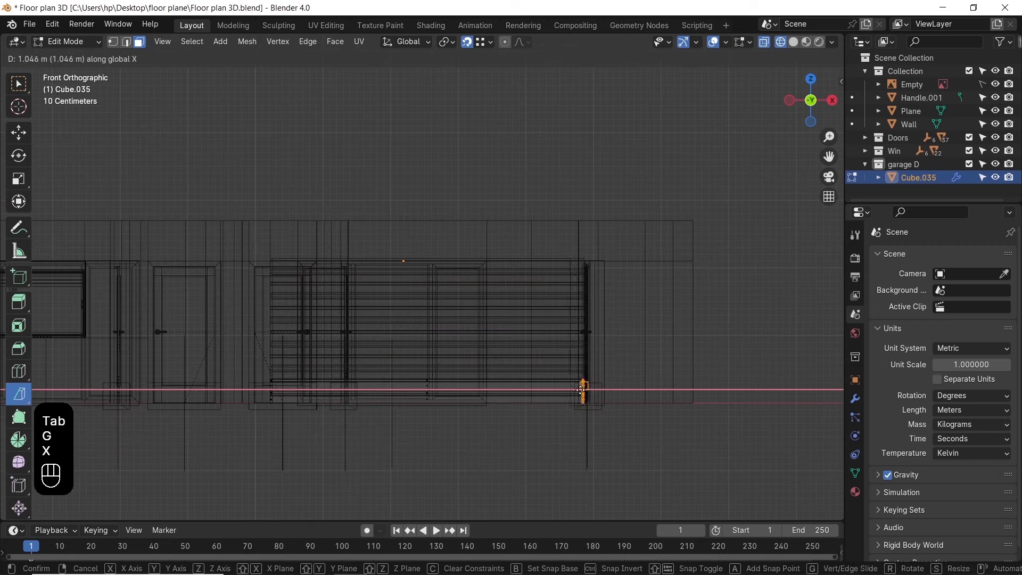
{"action": "left_click", "coordinate": [674, 406]}
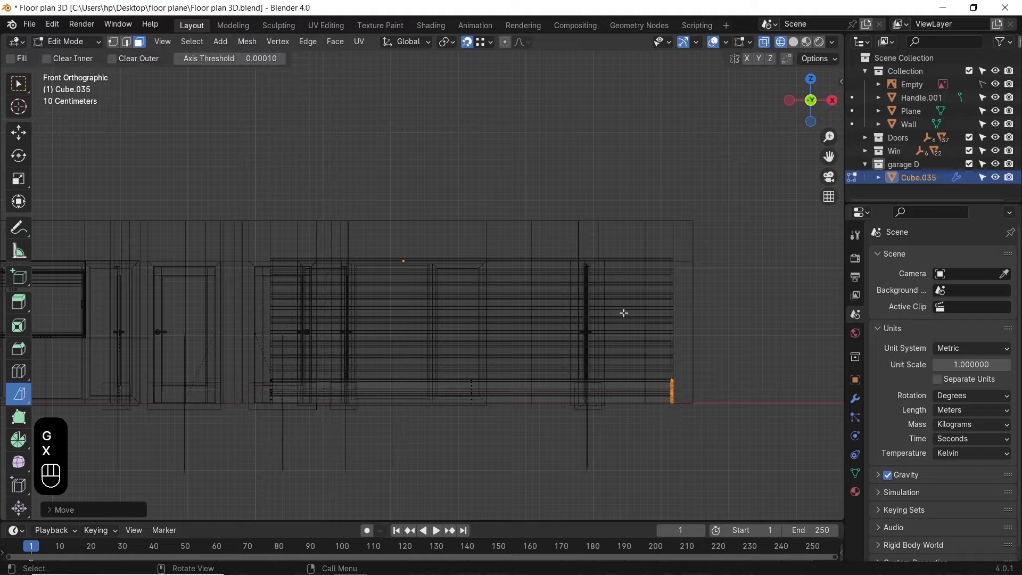
{"action": "middle_click_drag", "start_coordinate": [622, 313], "coordinate": [660, 364]}
{"action": "scroll", "coordinate": [580, 318], "scroll_direction": "down", "scroll_amount": 5}
{"action": "key", "text": "z"}
{"action": "key", "text": "Tab"}
{"action": "left_click", "coordinate": [680, 420]}
Try swinging the garage door open by rotating it about X, and cancel the rotation
{"action": "scroll", "coordinate": [628, 394], "scroll_direction": "up", "scroll_amount": 4}
{"action": "middle_click_drag", "start_coordinate": [537, 362], "coordinate": [407, 340]}
{"action": "mouse_move", "coordinate": [407, 340]}
{"action": "middle_mouse_down", "text": "shift"}
{"action": "mouse_move", "coordinate": [450, 303]}
{"action": "mouse_move", "coordinate": [438, 333]}
{"action": "middle_mouse_up", "text": "shift"}
{"action": "left_click", "coordinate": [439, 333]}
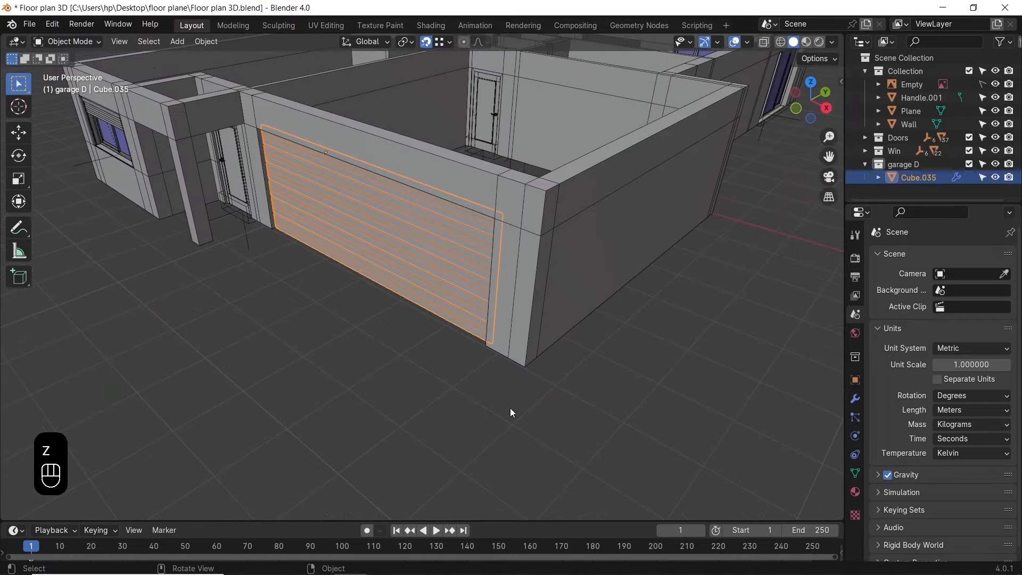
{"action": "key", "text": "r"}
{"action": "key", "text": "x"}
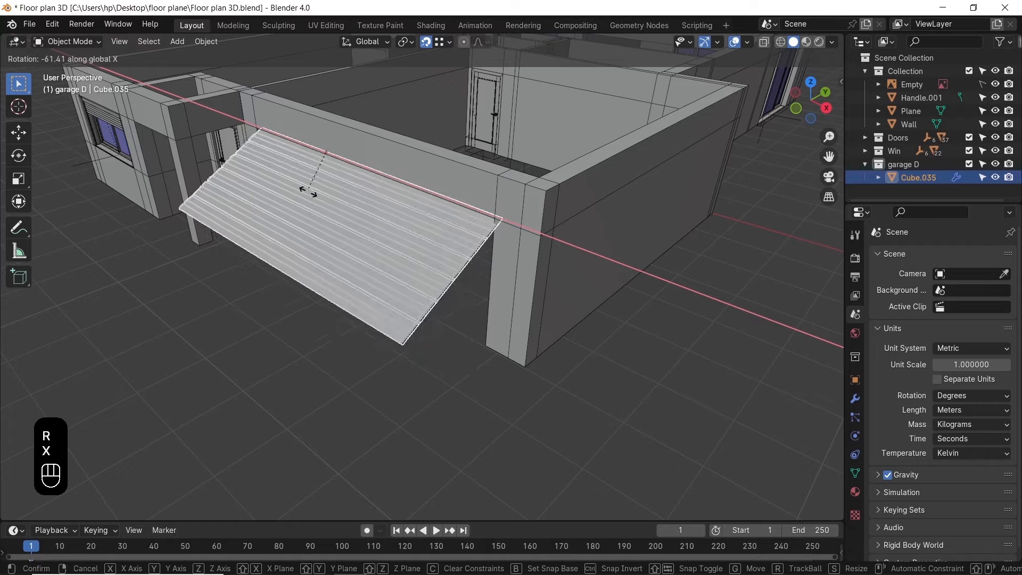
{"action": "right_click", "coordinate": [346, 265]}
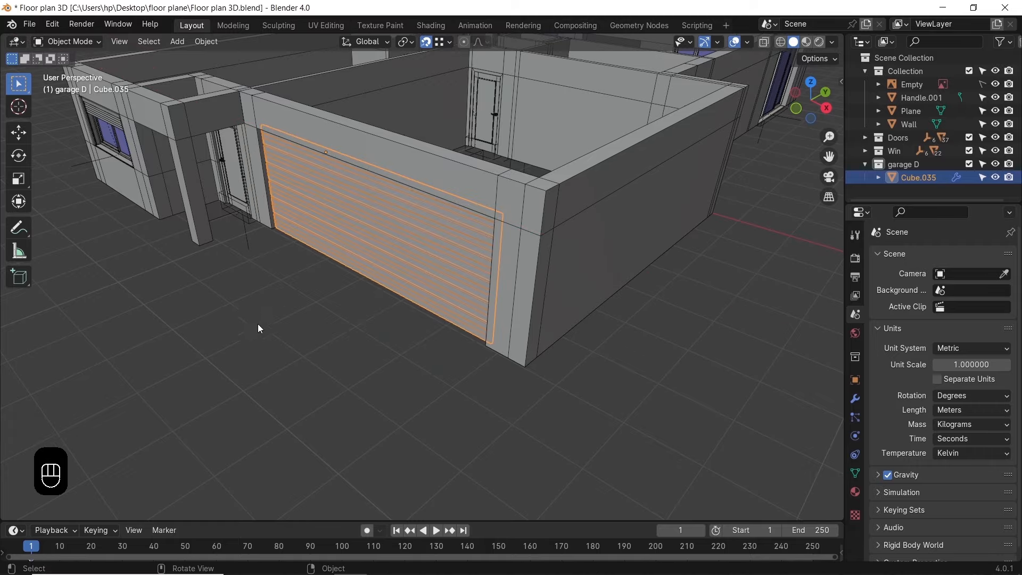
Deselect the garage door and save the floor plan file
{"action": "middle_click_drag", "start_coordinate": [260, 329], "coordinate": [487, 354]}
{"action": "scroll", "coordinate": [427, 305], "scroll_direction": "down", "scroll_amount": 2}
{"action": "middle_click_drag", "start_coordinate": [579, 351], "coordinate": [498, 368], "text": "shift"}
{"action": "left_click", "coordinate": [503, 367]}
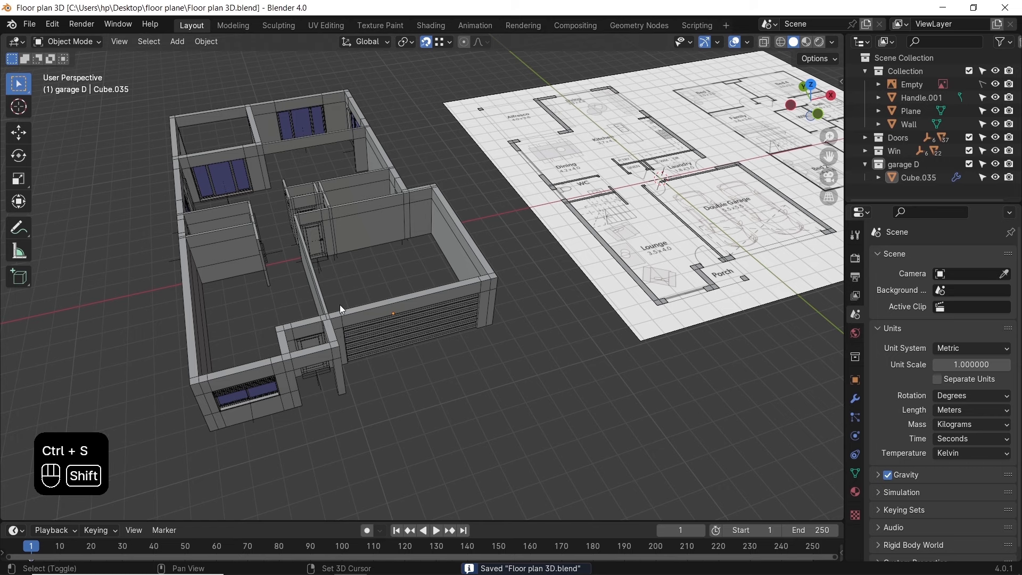
{"action": "middle_click_drag", "start_coordinate": [342, 309], "coordinate": [452, 335], "text": "shift"}
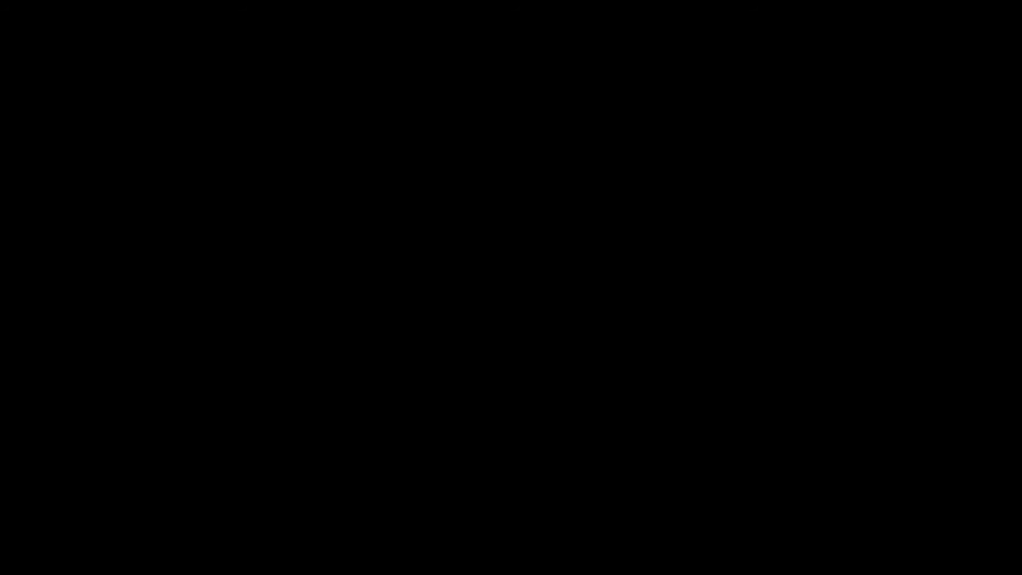